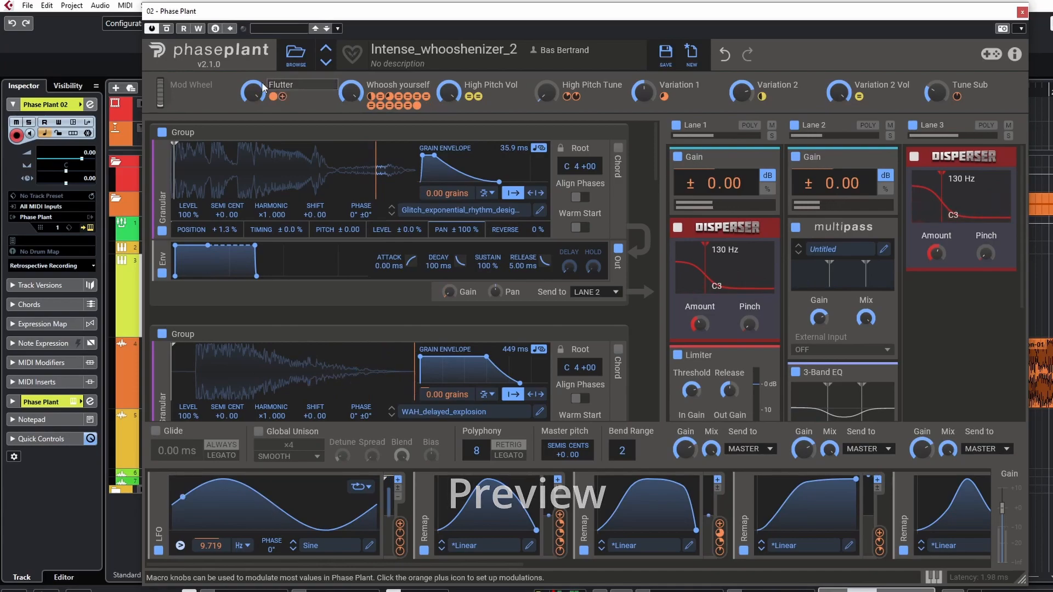
Switch to the Intense_whooshenizer_3 preset, replace it with a new empty preset and close the Phase Plant window
{"action": "left_click", "coordinate": [325, 62]}
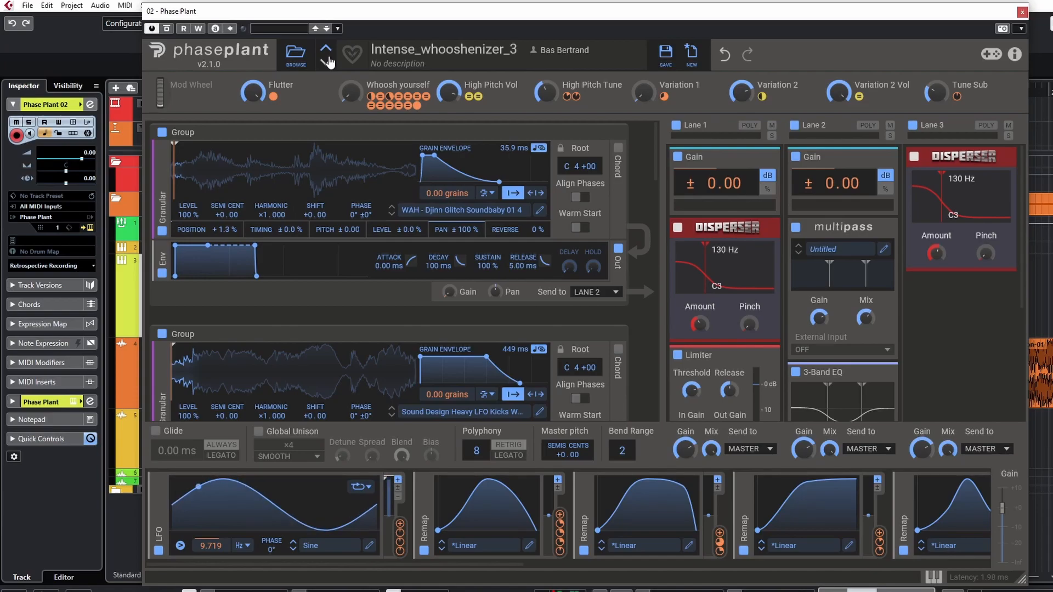
{"action": "left_click", "coordinate": [692, 61]}
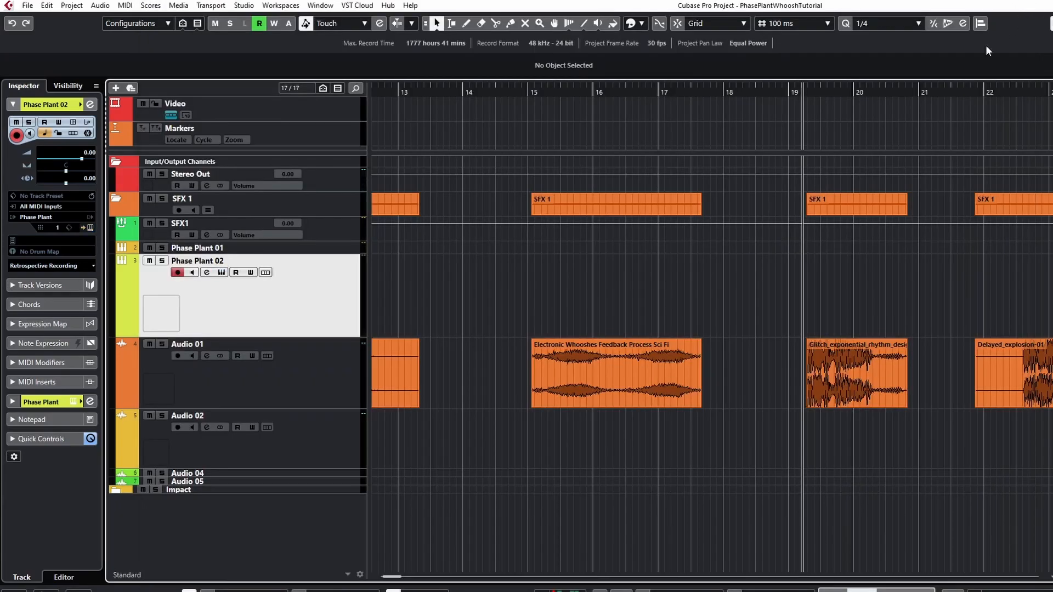
{"action": "left_click", "coordinate": [1022, 12]}
Play back the Delayed_explosion-01 clip on the Audio 01 track from just before its explosion hit
{"action": "scroll", "coordinate": [585, 443], "scroll_direction": "down", "scroll_amount": 3}
{"action": "scroll", "coordinate": [585, 443], "scroll_direction": "left", "scroll_amount": 5}
{"action": "scroll", "coordinate": [584, 443], "scroll_direction": "down", "scroll_amount": 2}
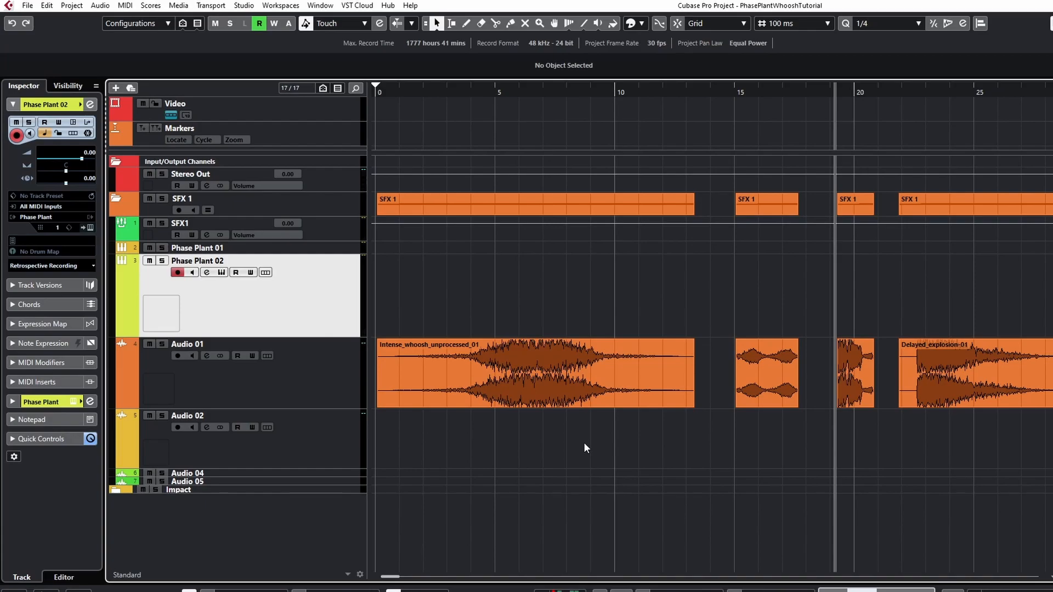
{"action": "left_click", "coordinate": [962, 387]}
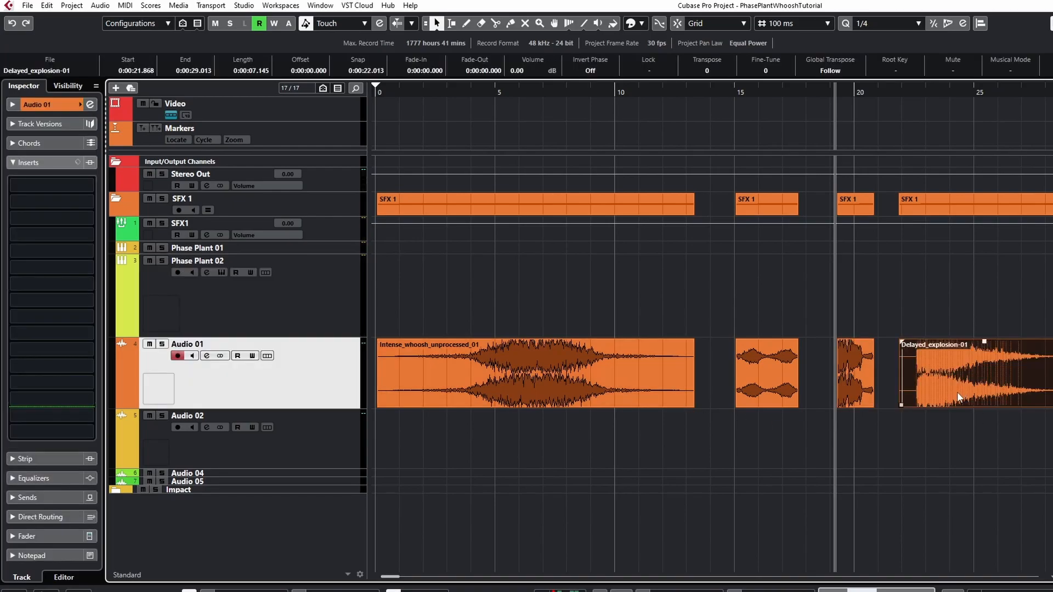
{"action": "left_click", "coordinate": [923, 294]}
{"action": "scroll", "coordinate": [930, 314], "scroll_direction": "up", "scroll_amount": 5}
{"action": "scroll", "coordinate": [926, 317], "scroll_direction": "right", "scroll_amount": 4}
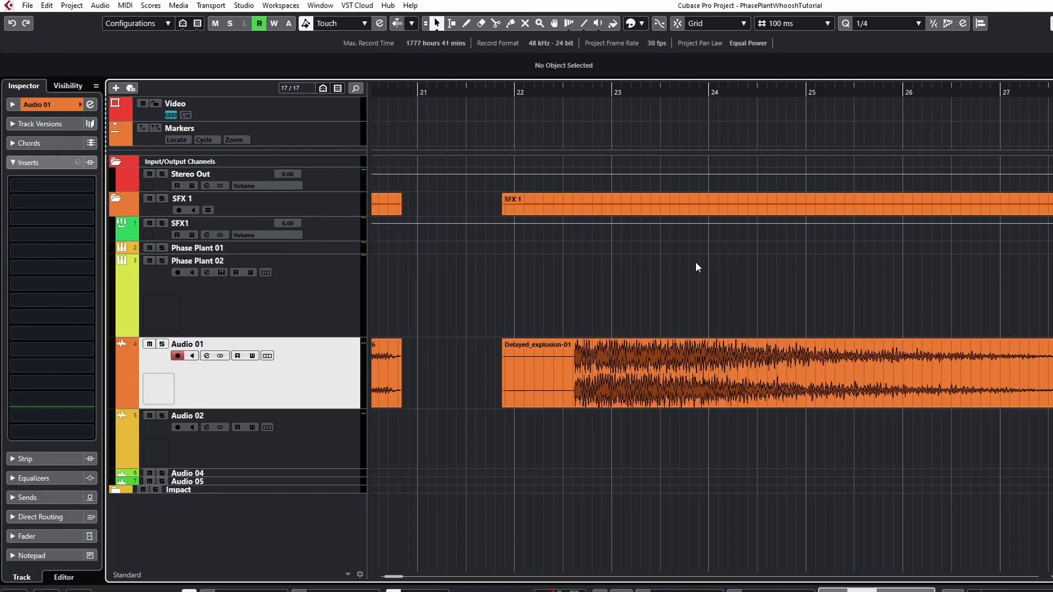
{"action": "left_click_drag", "start_coordinate": [568, 97], "coordinate": [503, 107]}
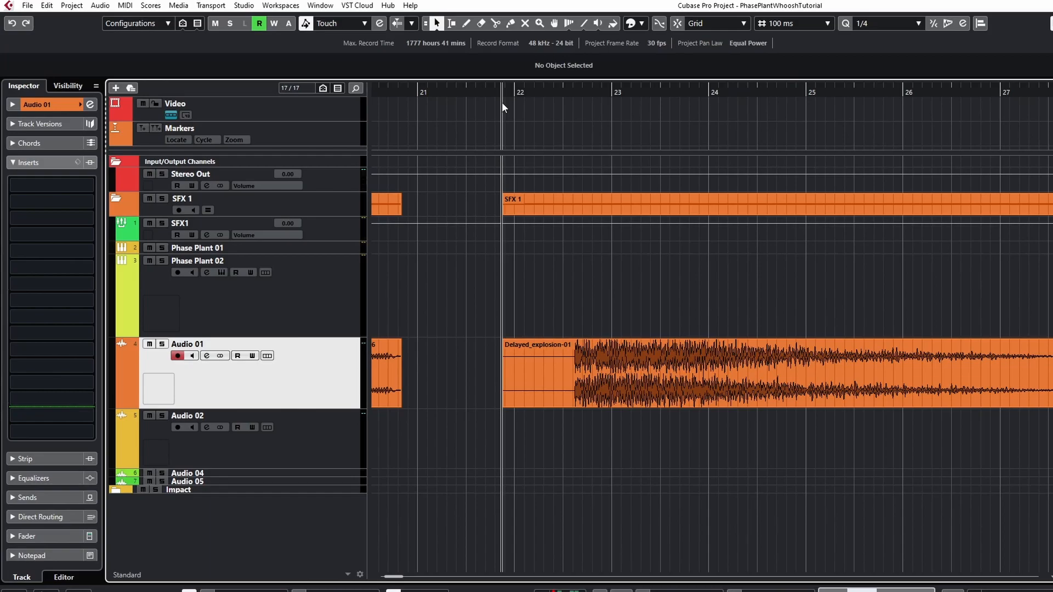
{"action": "left_click_drag", "start_coordinate": [535, 95], "coordinate": [565, 94]}
{"action": "key", "text": "space"}
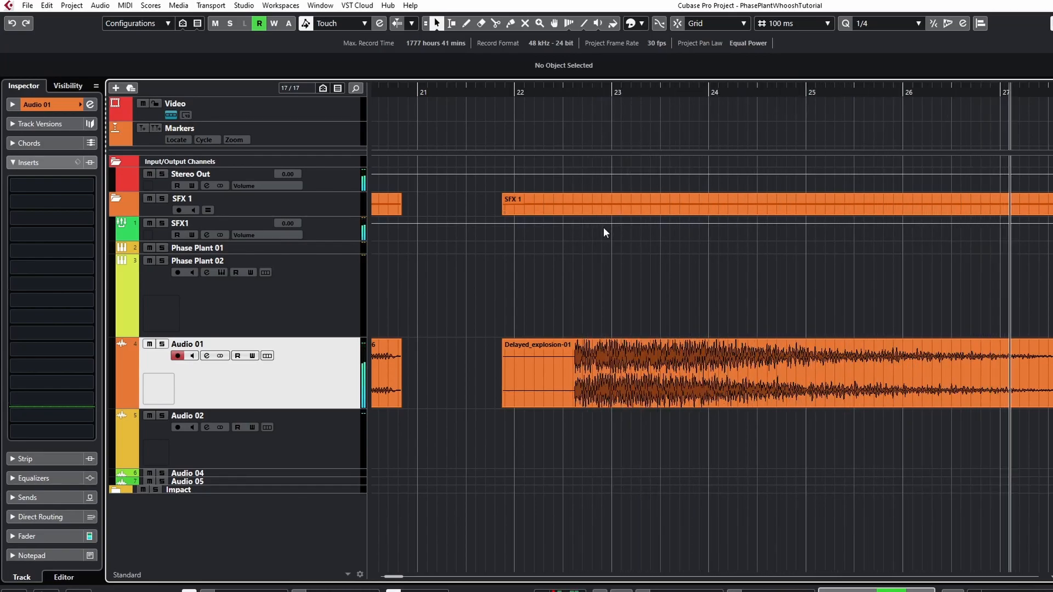
{"action": "key", "text": "space"}
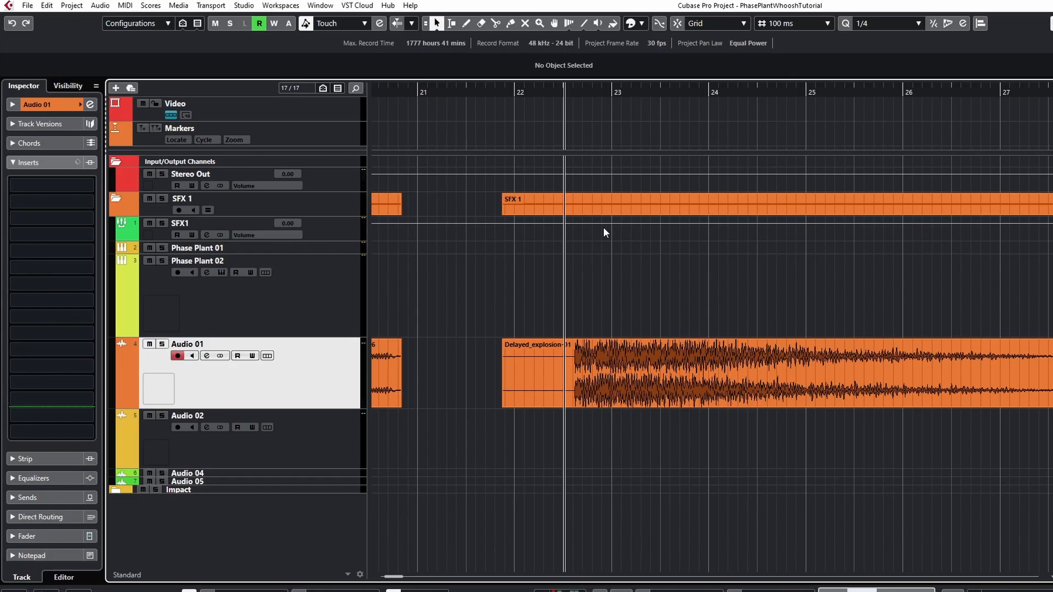
Play back the Glitch_exponential_rhythm_designed_06 clip on the Audio 01 track from its start
{"action": "left_click_drag", "start_coordinate": [552, 94], "coordinate": [500, 95]}
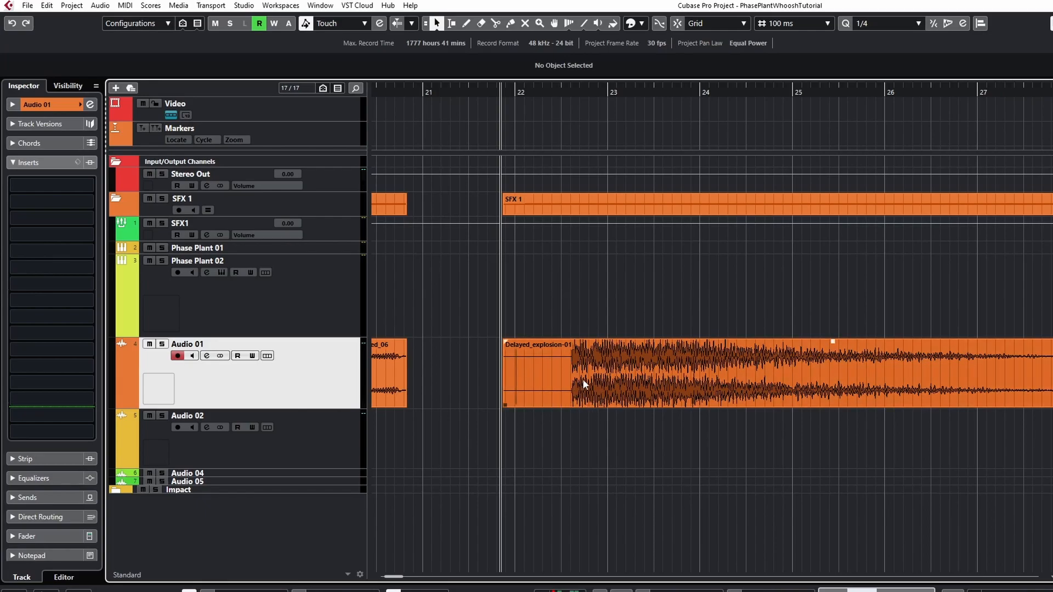
{"action": "scroll", "coordinate": [583, 380], "scroll_direction": "down", "scroll_amount": 2}
{"action": "scroll", "coordinate": [584, 379], "scroll_direction": "left", "scroll_amount": 2}
{"action": "scroll", "coordinate": [631, 389], "scroll_direction": "left", "scroll_amount": 2}
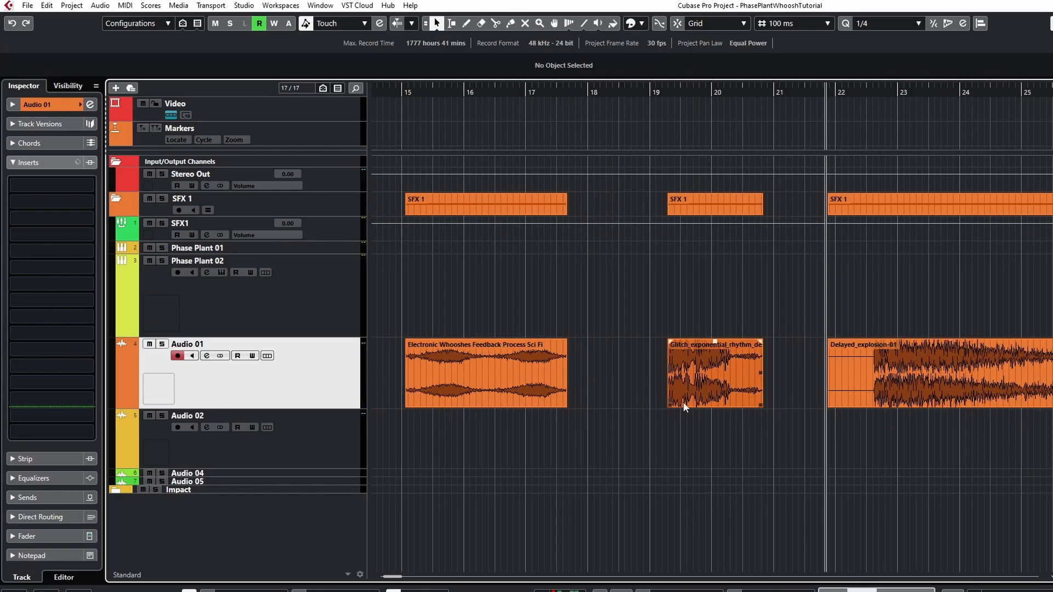
{"action": "scroll", "coordinate": [689, 396], "scroll_direction": "up", "scroll_amount": 3}
{"action": "left_click", "coordinate": [607, 92]}
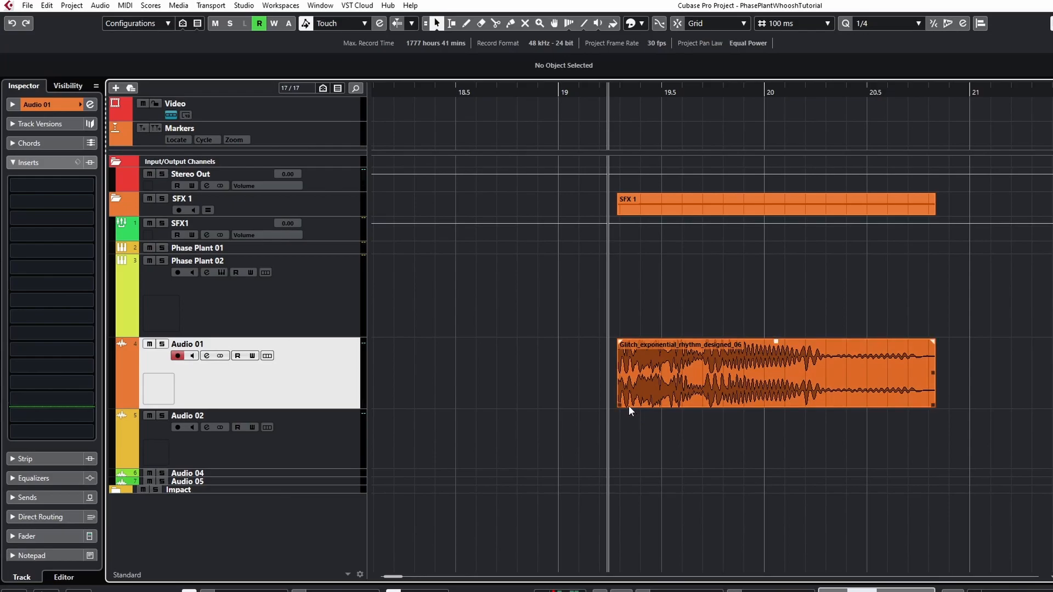
{"action": "scroll", "coordinate": [629, 405], "scroll_direction": "down", "scroll_amount": 2}
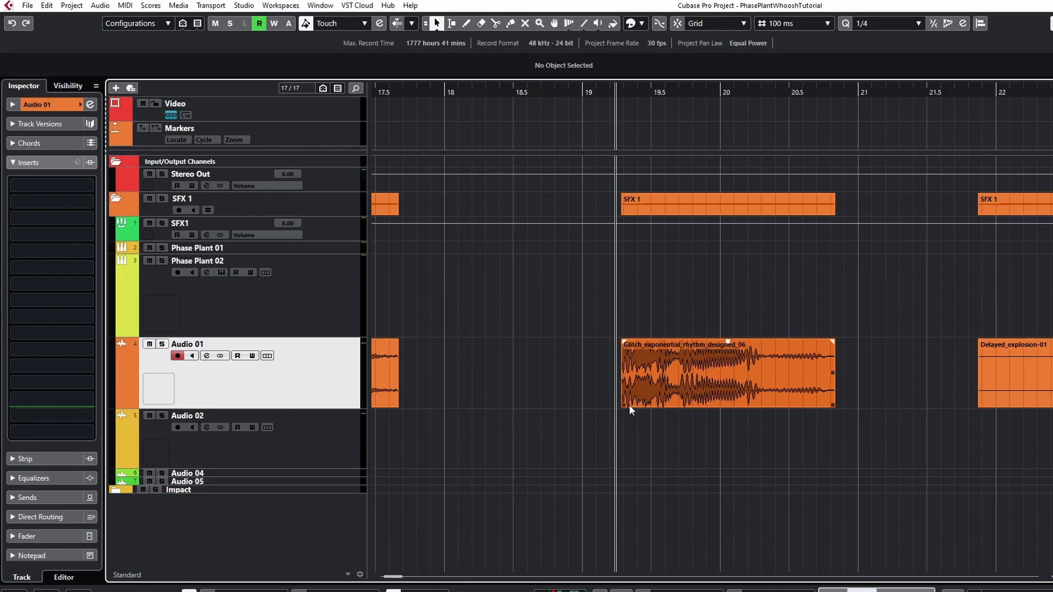
{"action": "key", "text": "space"}
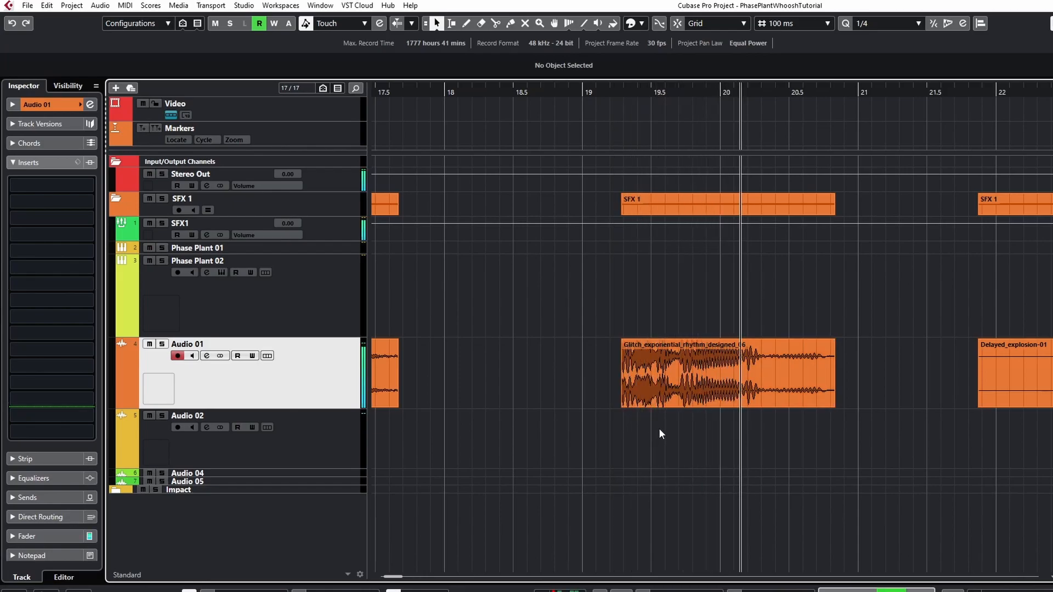
{"action": "key", "text": "space"}
Play back the Electronic Whooshes Feedback Process Sci Fi clip on the Audio 01 track
{"action": "scroll", "coordinate": [627, 420], "scroll_direction": "left", "scroll_amount": 3}
{"action": "scroll", "coordinate": [626, 420], "scroll_direction": "down", "scroll_amount": 2}
{"action": "scroll", "coordinate": [626, 419], "scroll_direction": "left", "scroll_amount": 1}
{"action": "scroll", "coordinate": [626, 419], "scroll_direction": "left", "scroll_amount": 2}
{"action": "left_click", "coordinate": [648, 93]}
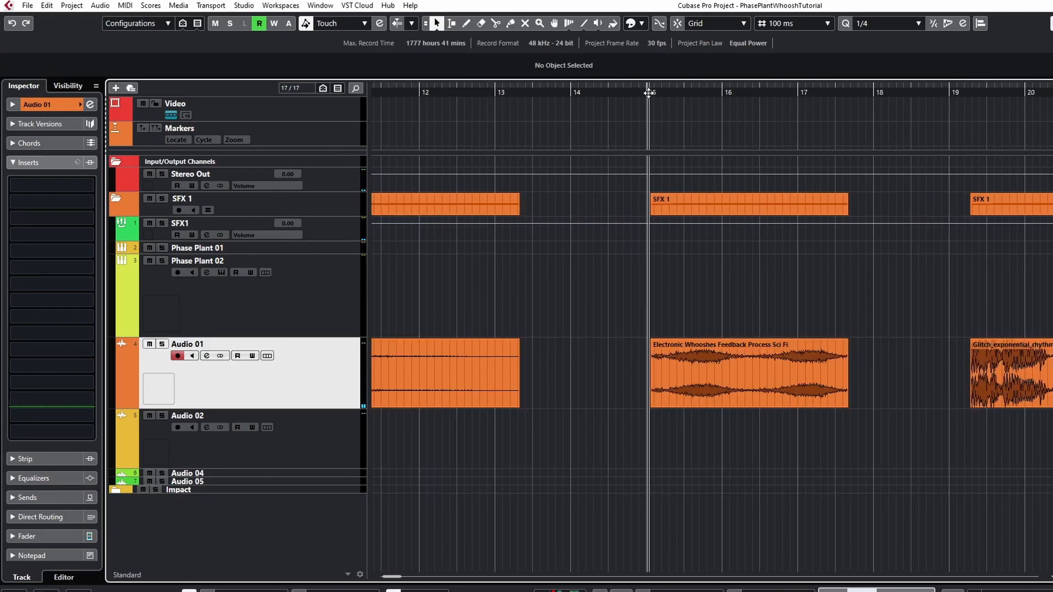
{"action": "key", "text": "space"}
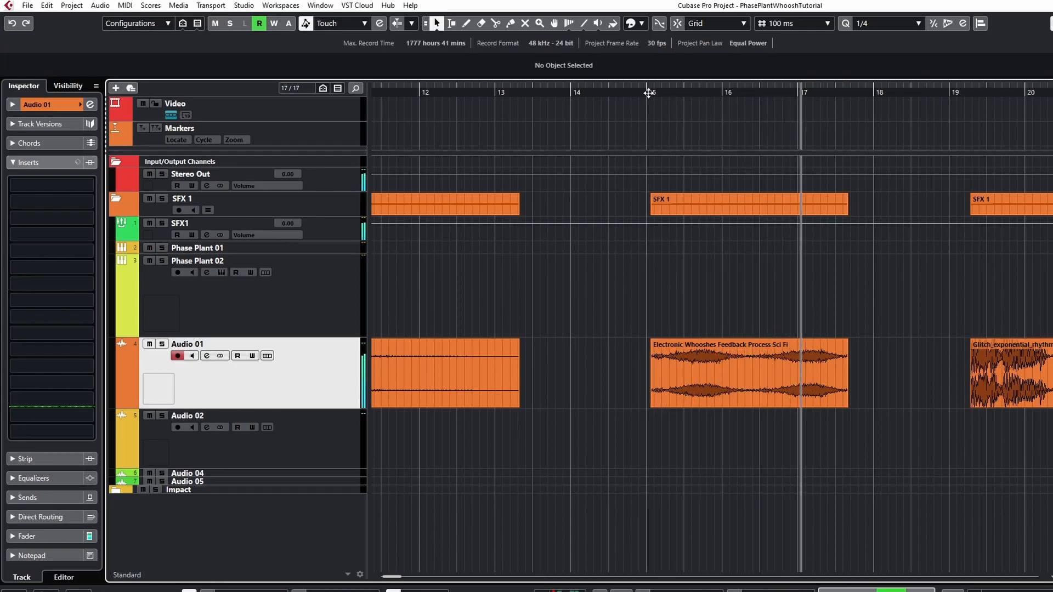
{"action": "key", "text": "space"}
Play back the Intense_whoosh_unprocessed_01 clip at the beginning of the Audio 01 track
{"action": "scroll", "coordinate": [649, 92], "scroll_direction": "left", "scroll_amount": 2}
{"action": "scroll", "coordinate": [715, 118], "scroll_direction": "down", "scroll_amount": 1}
{"action": "scroll", "coordinate": [715, 117], "scroll_direction": "left", "scroll_amount": 2}
{"action": "scroll", "coordinate": [948, 333], "scroll_direction": "down", "scroll_amount": 1}
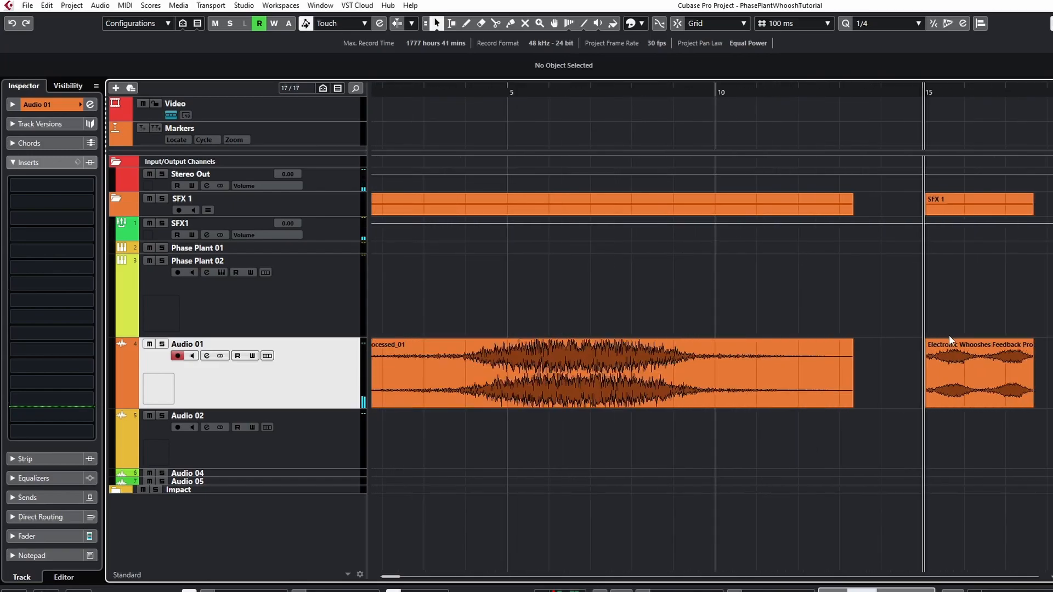
{"action": "scroll", "coordinate": [449, 321], "scroll_direction": "up", "scroll_amount": 1}
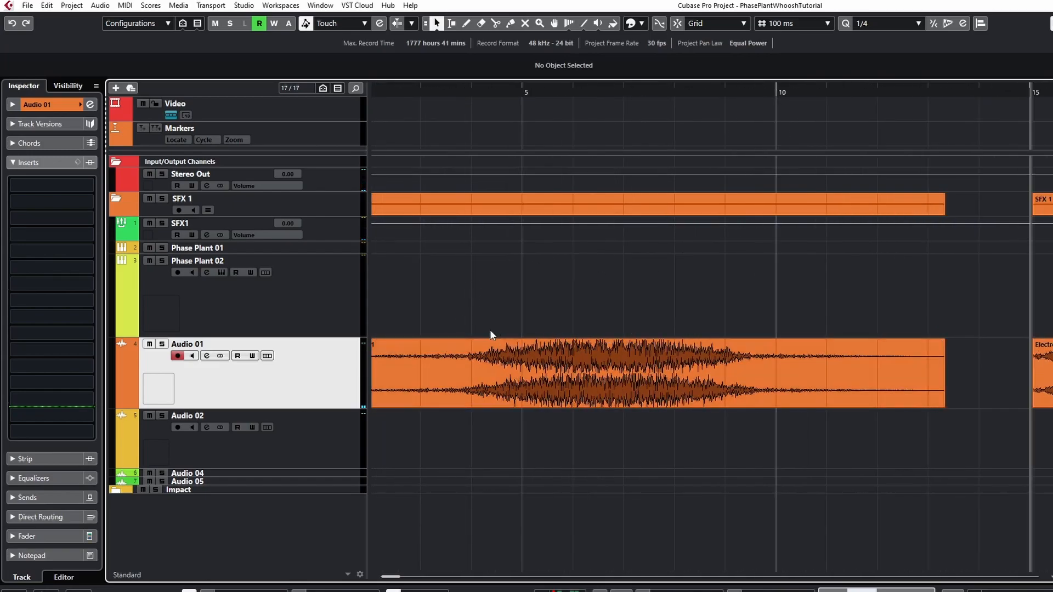
{"action": "scroll", "coordinate": [488, 336], "scroll_direction": "left", "scroll_amount": 2}
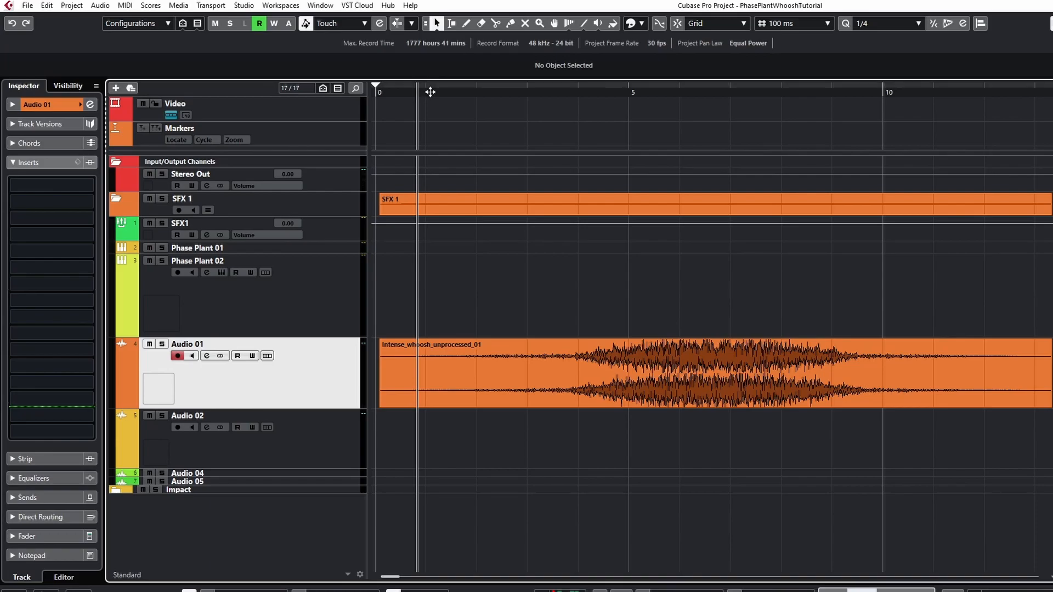
{"action": "key", "text": "space"}
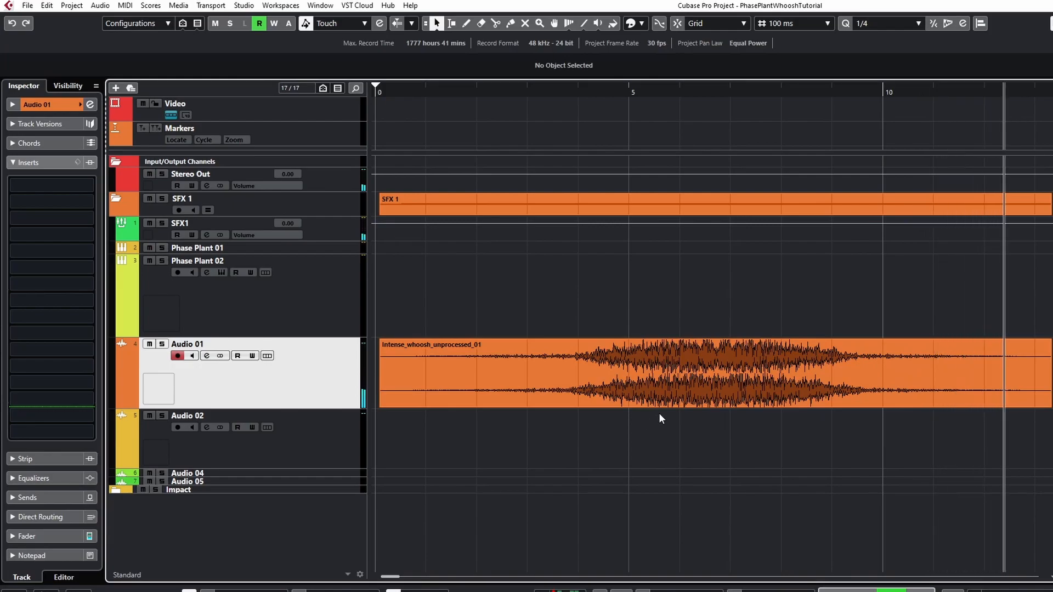
{"action": "key", "text": "space"}
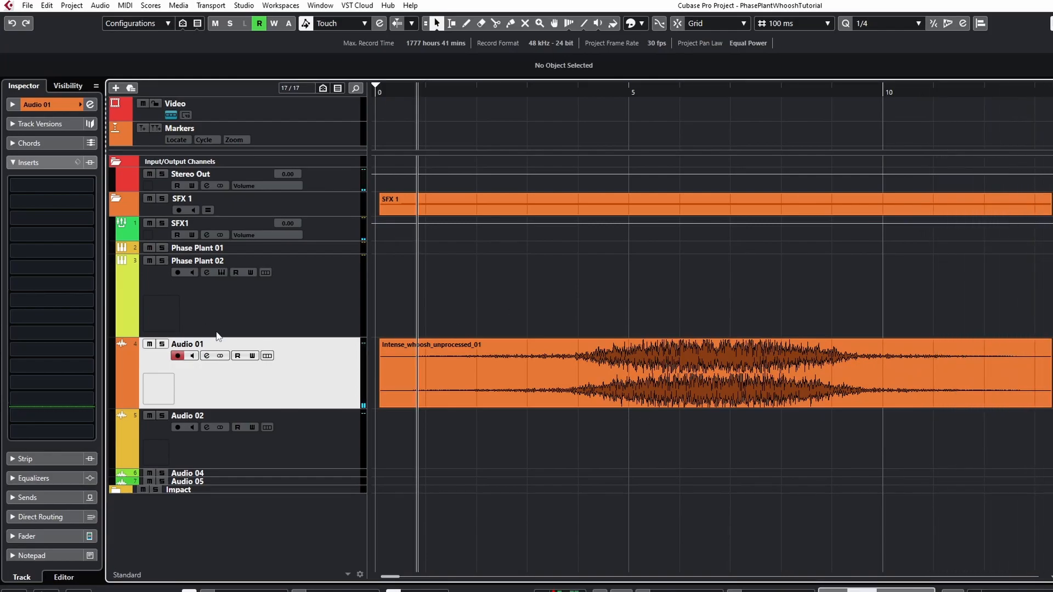
Open the Phase Plant 02 track's instrument and add a Granular generator to the empty patch
{"action": "left_click", "coordinate": [242, 320]}
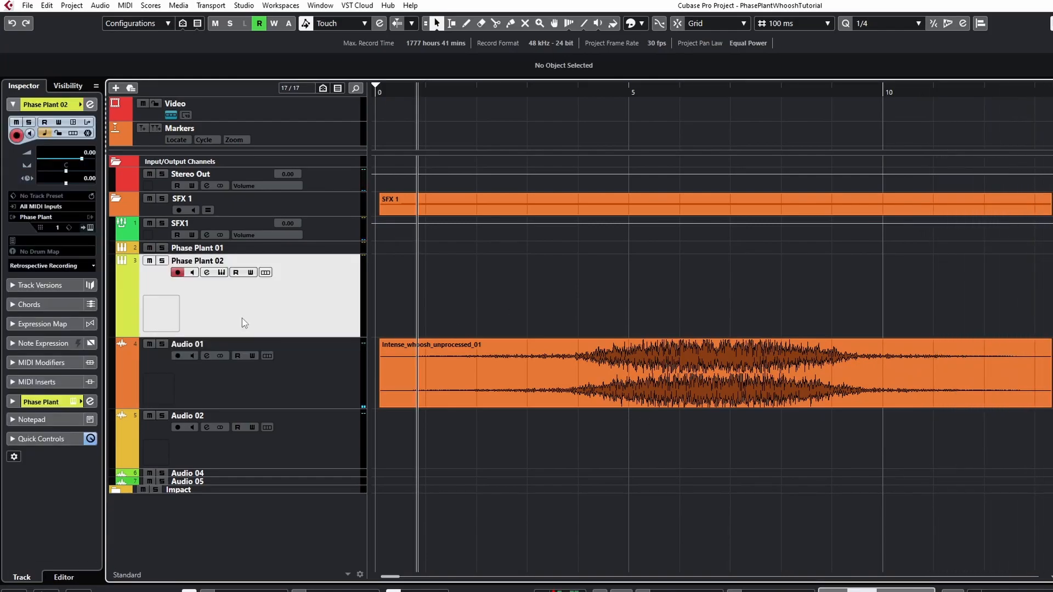
{"action": "left_click", "coordinate": [222, 273]}
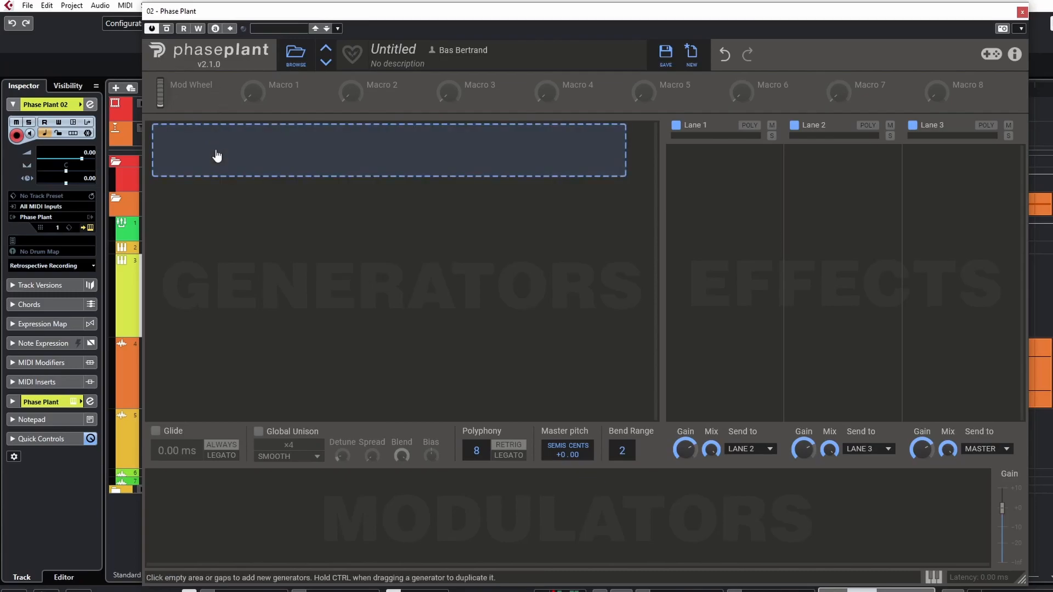
{"action": "left_click", "coordinate": [215, 151]}
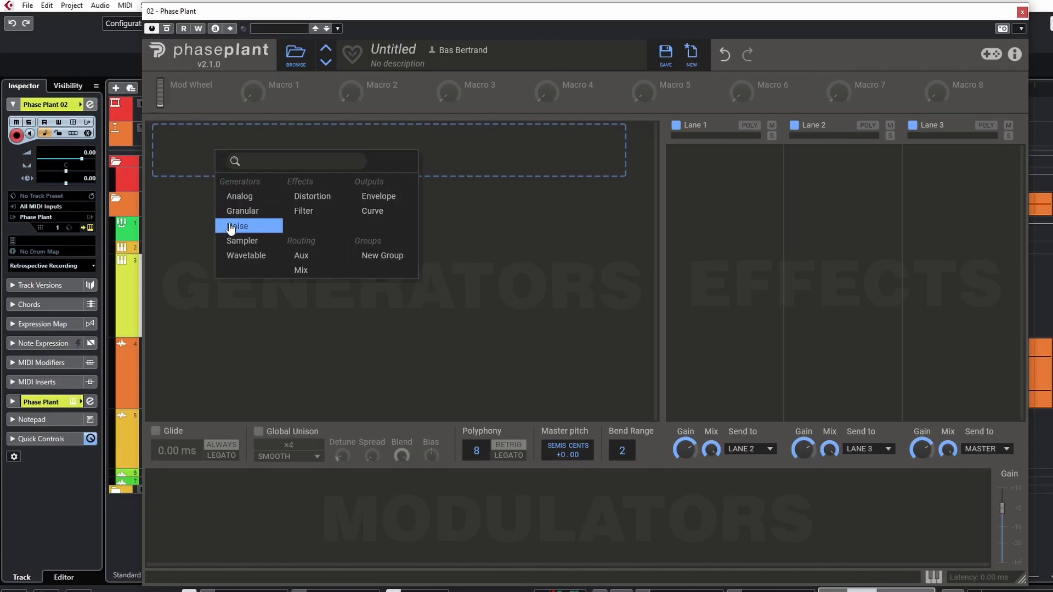
{"action": "left_click", "coordinate": [242, 211]}
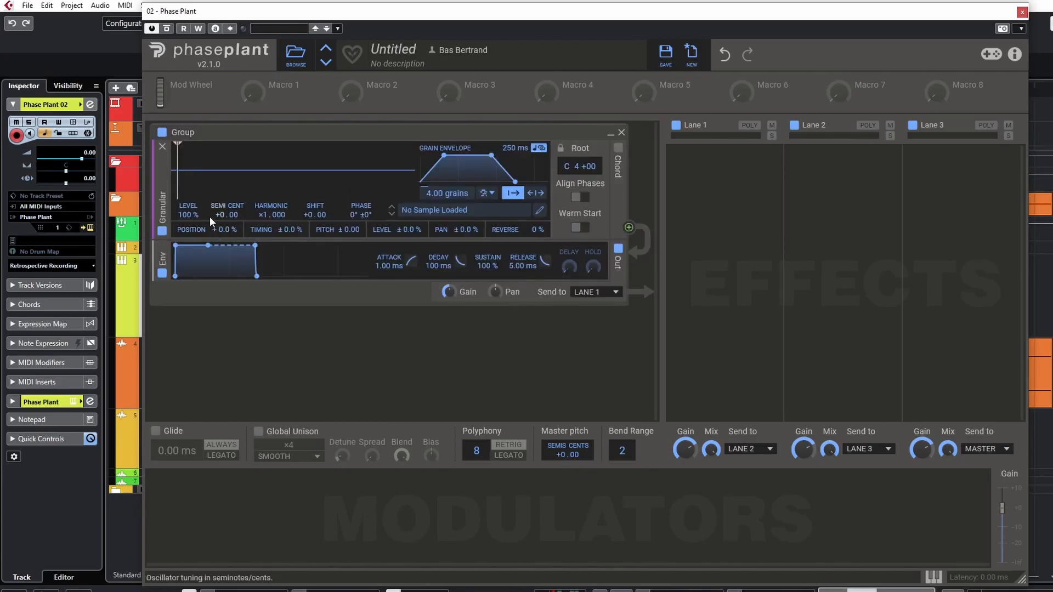
Reshape the grain envelope to a very short attack, a short hold and a long curved decay
{"action": "left_click_drag", "start_coordinate": [443, 155], "coordinate": [421, 156]}
{"action": "left_click_drag", "start_coordinate": [490, 155], "coordinate": [436, 156]}
{"action": "right_click", "coordinate": [453, 166]}
{"action": "left_click", "coordinate": [446, 156]}
{"action": "right_click", "coordinate": [435, 155]}
Load the user sample Intense_whoosh_unprocessed_01 into the Granular generator
{"action": "left_click", "coordinate": [429, 195]}
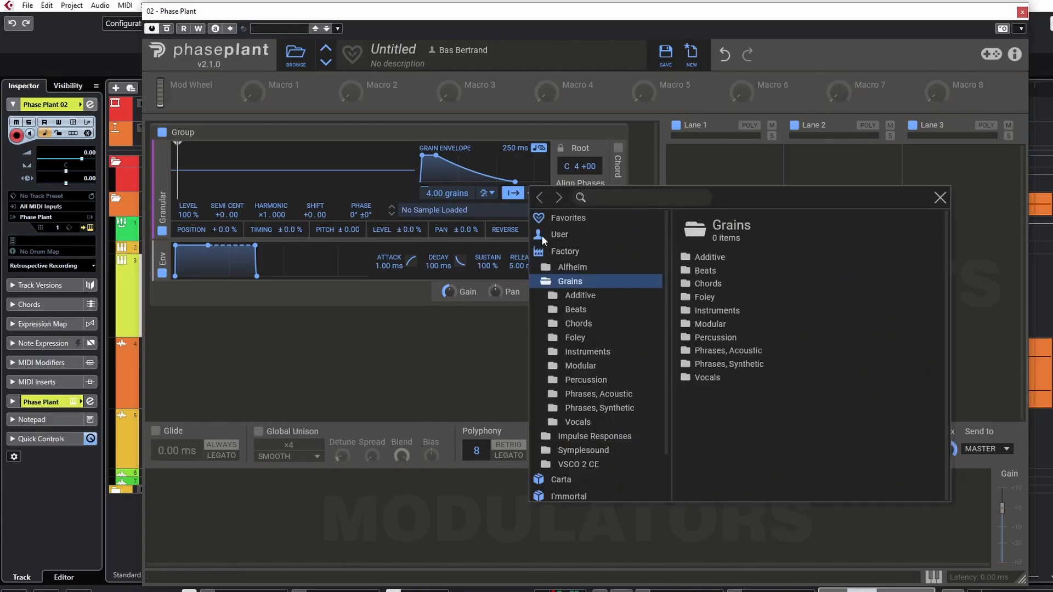
{"action": "left_click", "coordinate": [573, 235]}
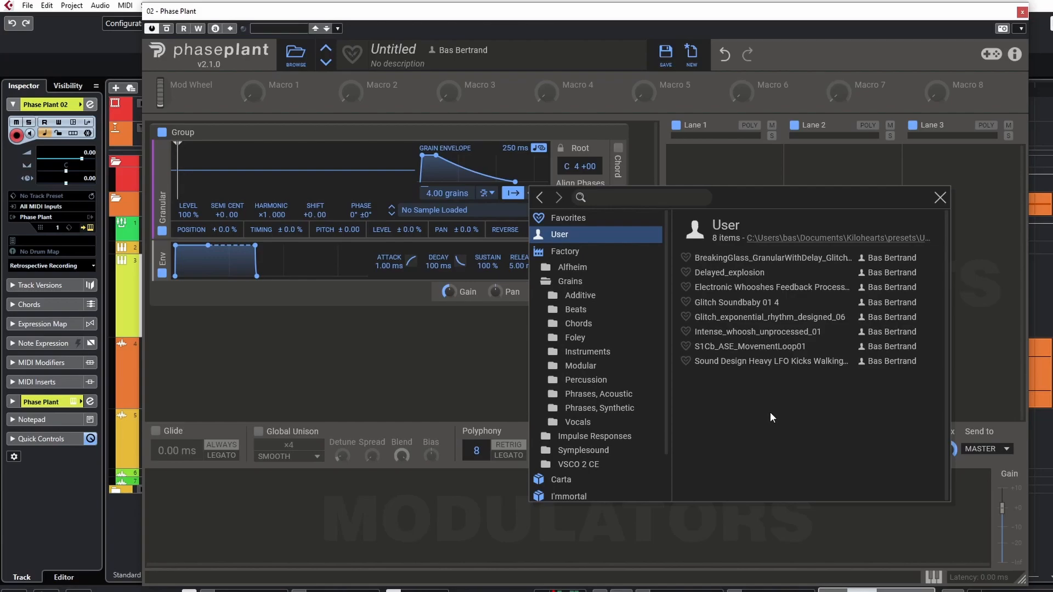
{"action": "left_click", "coordinate": [800, 333]}
{"action": "left_click", "coordinate": [301, 336]}
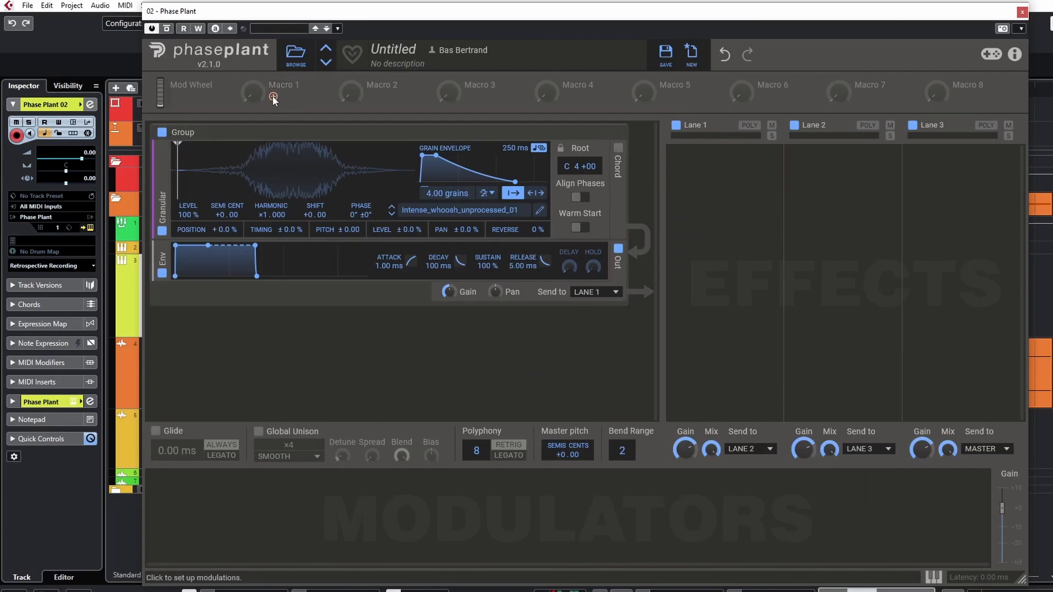
Assign Macro 1 to the granular playback position, sweep it upward and set it to about halfway
{"action": "left_click_drag", "start_coordinate": [272, 95], "coordinate": [175, 156]}
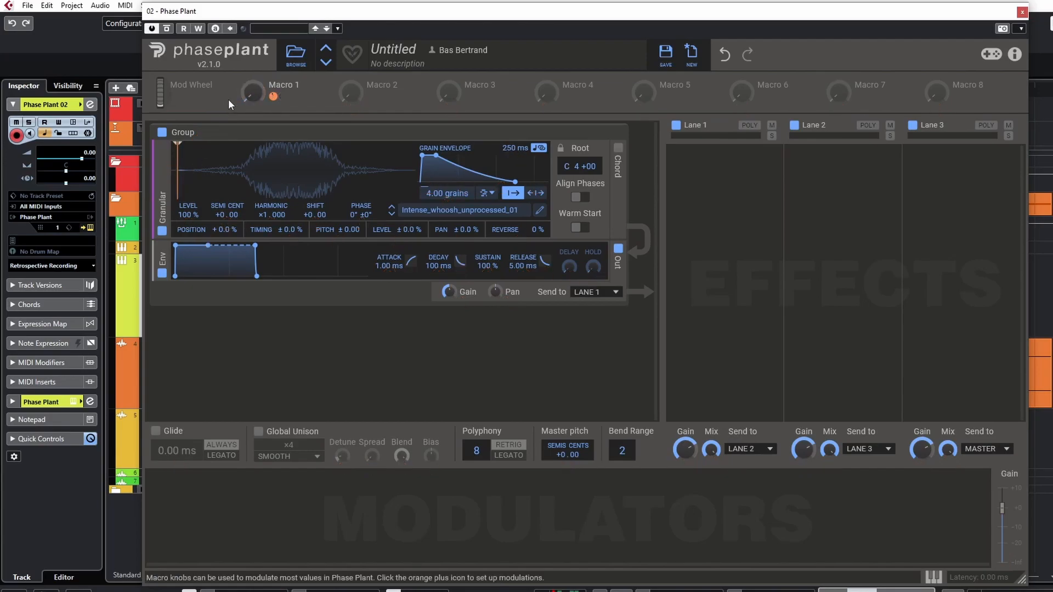
{"action": "left_click_drag", "start_coordinate": [257, 99], "coordinate": [251, 44]}
{"action": "left_click_drag", "start_coordinate": [253, 92], "coordinate": [252, 111]}
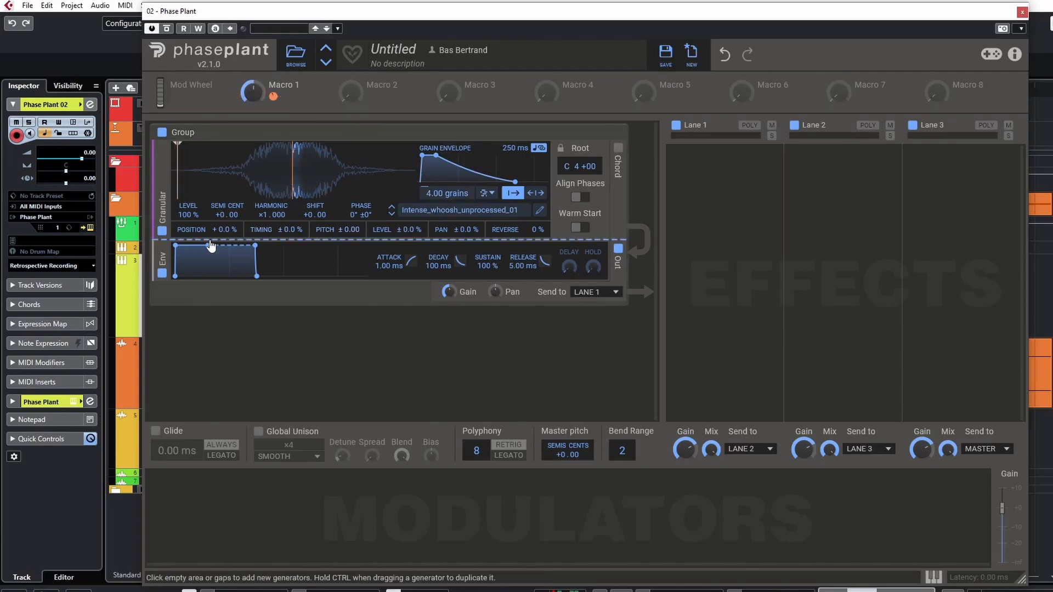
Set grain randomization to position 3.3%, pitch 0.21 and pan 71%, grain length 206 ms and group gain -0.98 dB, sweeping Macro 1 upward
{"action": "left_click_drag", "start_coordinate": [229, 231], "coordinate": [229, 222]}
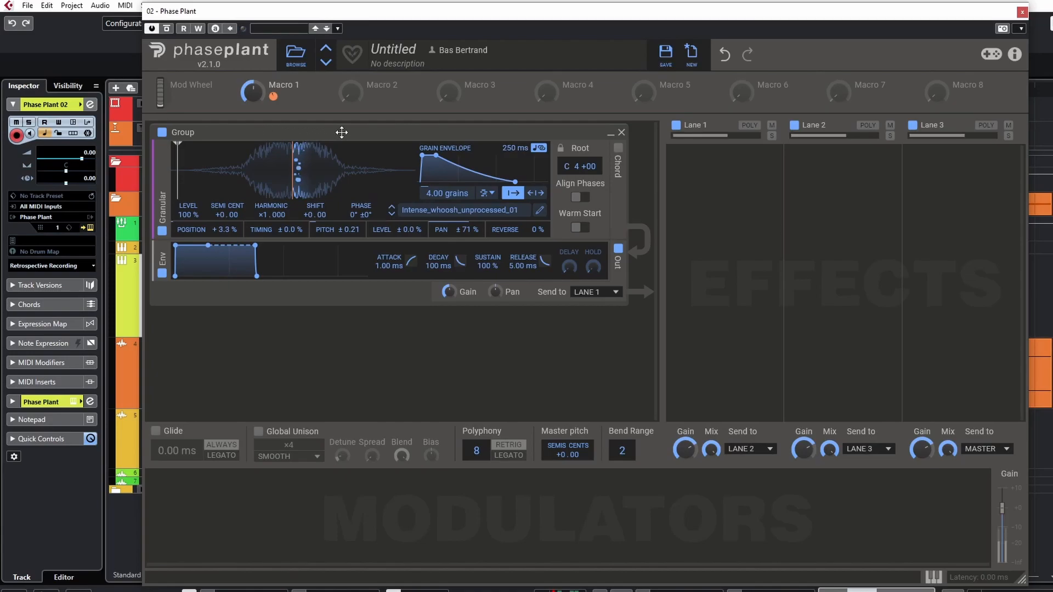
{"action": "left_click_drag", "start_coordinate": [507, 149], "coordinate": [508, 163]}
{"action": "left_click_drag", "start_coordinate": [450, 291], "coordinate": [449, 286]}
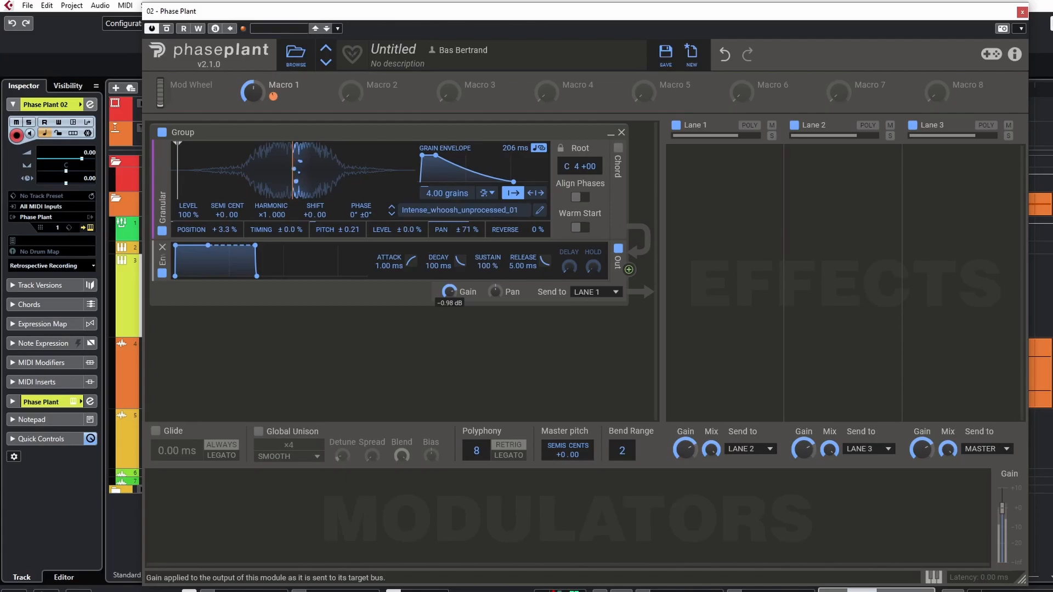
{"action": "mouse_move", "coordinate": [253, 94]}
{"action": "left_mouse_down"}
{"action": "mouse_move", "coordinate": [253, 129]}
{"action": "mouse_move", "coordinate": [254, 40]}
{"action": "left_mouse_up"}
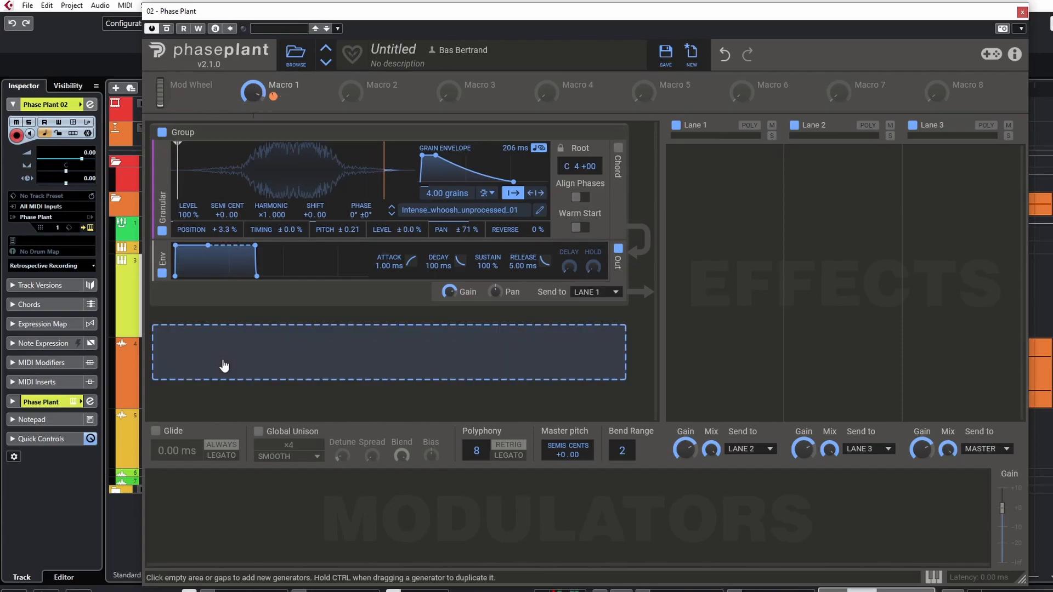
Add a second Granular generator in a new group below the first one
{"action": "left_click", "coordinate": [223, 365]}
{"action": "left_click", "coordinate": [250, 426]}
{"action": "scroll", "coordinate": [508, 287], "scroll_direction": "up", "scroll_amount": 3}
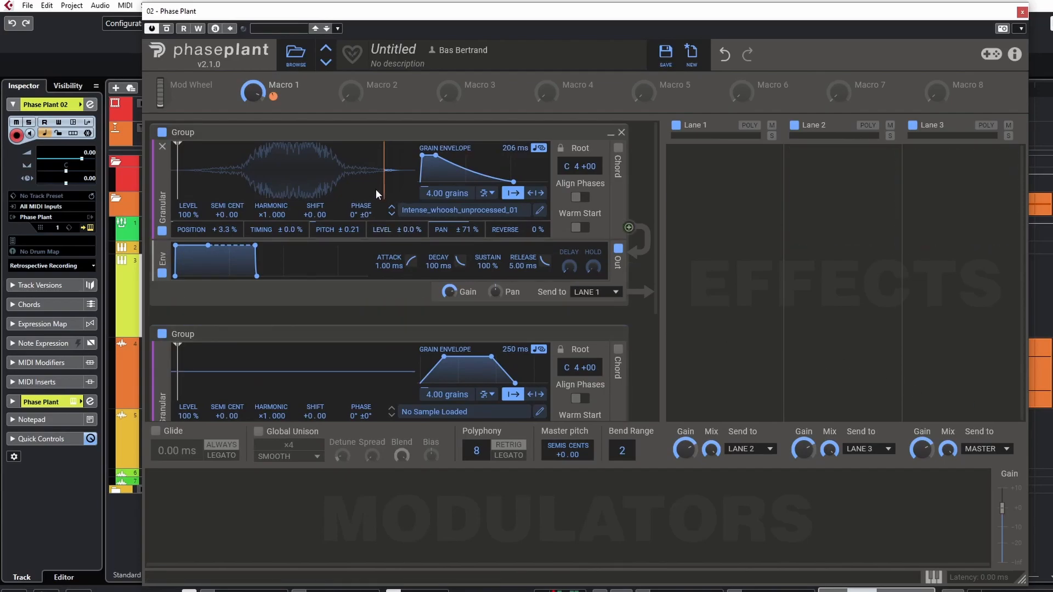
Shorten the first generator's grain length to 65.5 ms, lengthen its grain attack slightly, and set Macro 1 to 50%
{"action": "left_click_drag", "start_coordinate": [514, 148], "coordinate": [514, 164]}
{"action": "left_click_drag", "start_coordinate": [253, 93], "coordinate": [252, 126]}
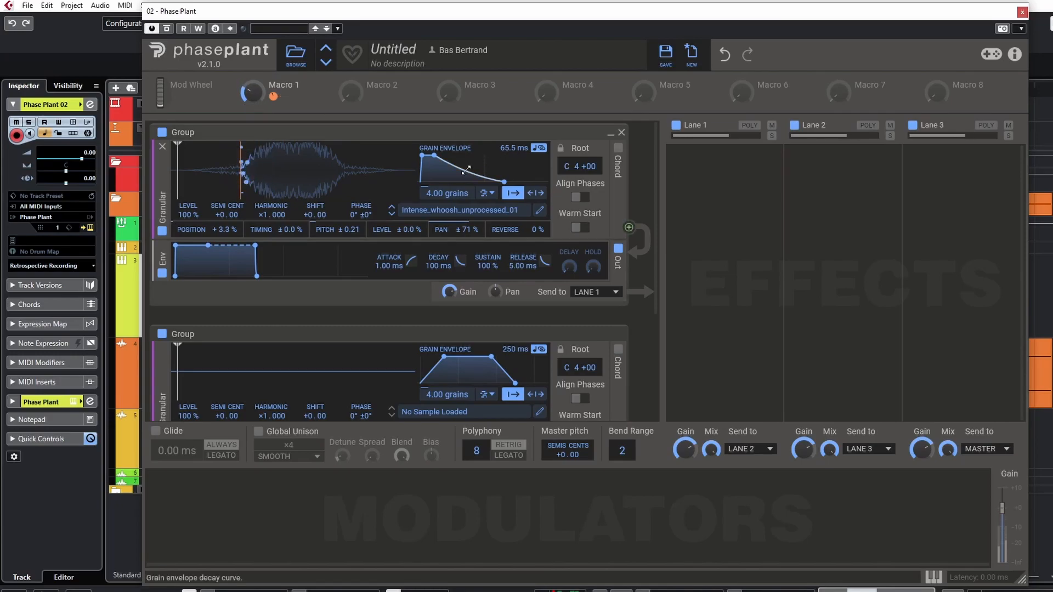
{"action": "right_click", "coordinate": [423, 158]}
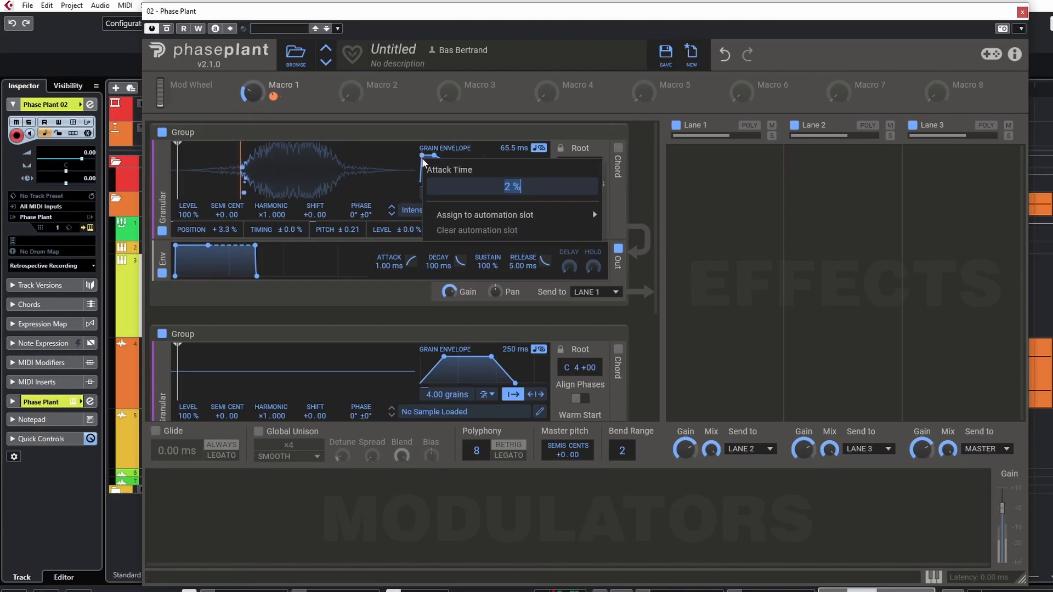
{"action": "left_click", "coordinate": [421, 156]}
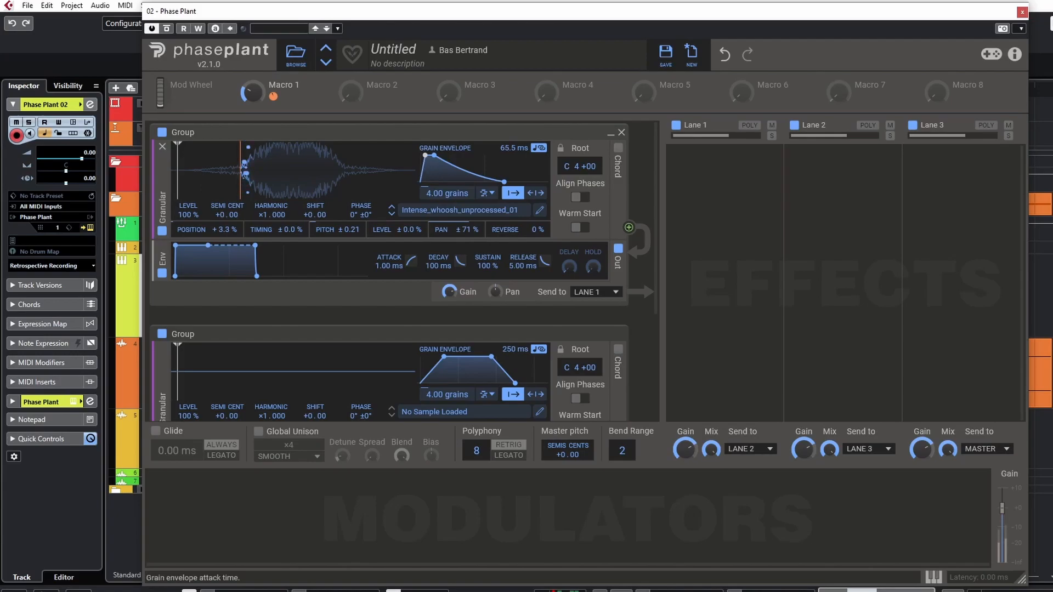
{"action": "mouse_move", "coordinate": [252, 93]}
{"action": "left_mouse_down"}
{"action": "mouse_move", "coordinate": [253, 59]}
{"action": "mouse_move", "coordinate": [257, 99]}
{"action": "mouse_move", "coordinate": [254, 86]}
{"action": "left_mouse_up"}
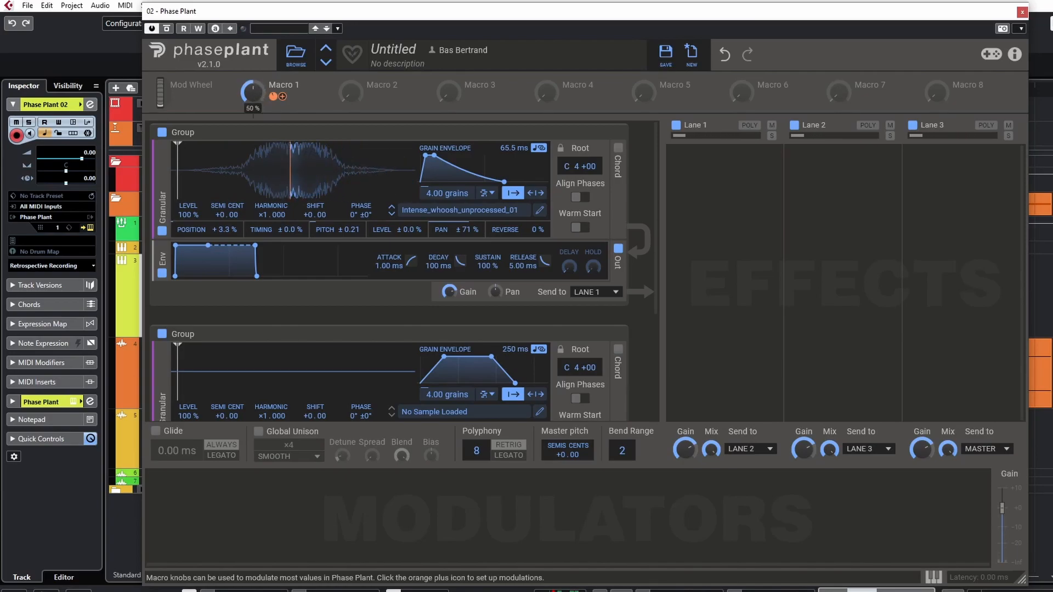
Rename Macro 1 as whooshelizer
{"action": "double_click", "coordinate": [286, 85]}
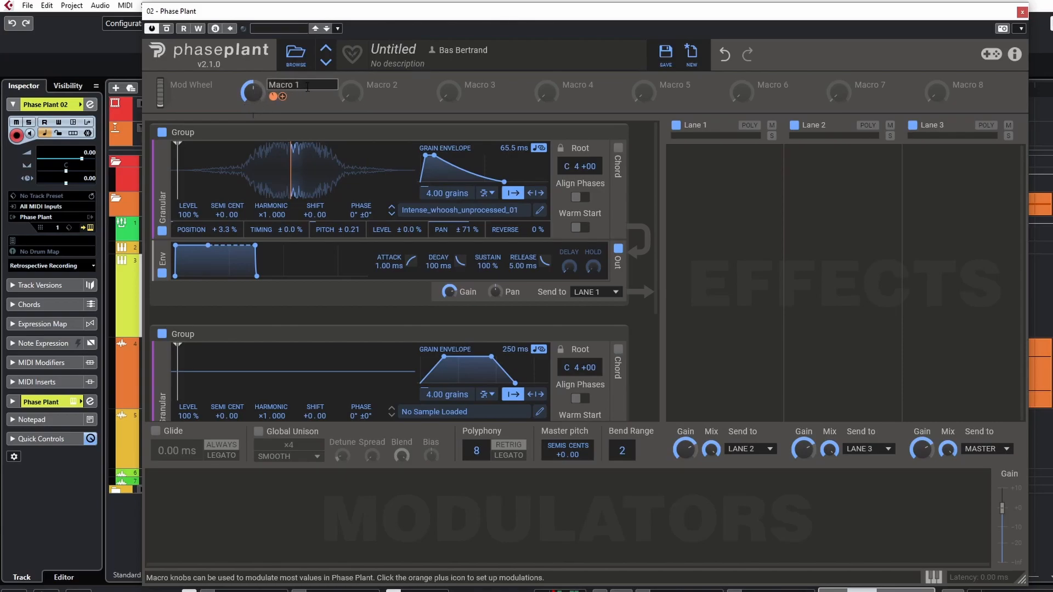
{"action": "key", "text": "ctrl+a"}
{"action": "type", "text": "wh"}
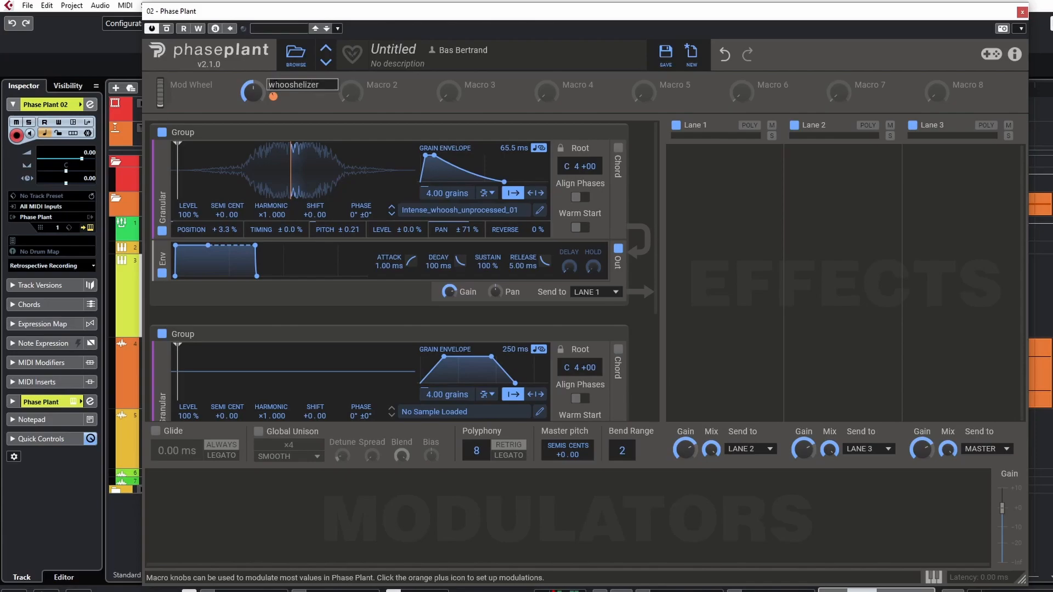
{"action": "key", "text": "Return"}
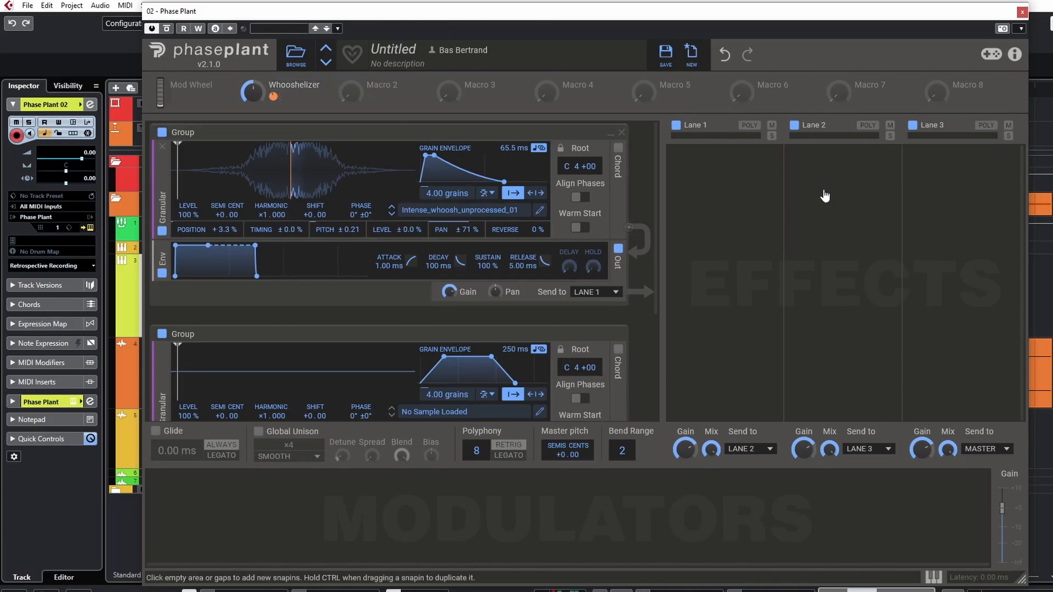
Load the user sample Glitch_exponential_rhythm_designed_06 into the second Granular generator
{"action": "scroll", "coordinate": [393, 367], "scroll_direction": "down", "scroll_amount": 1}
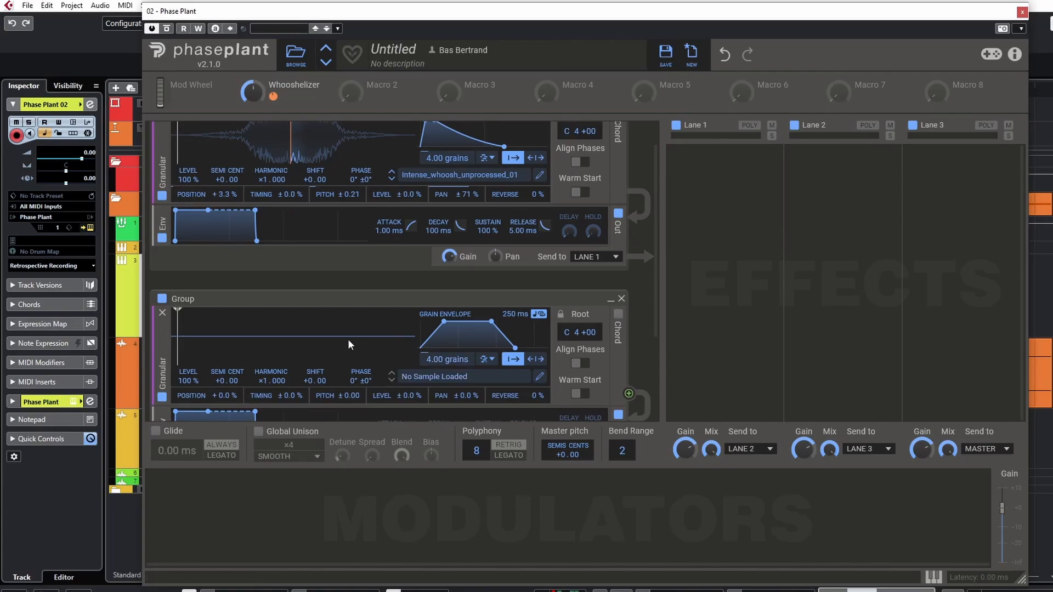
{"action": "left_click", "coordinate": [453, 375]}
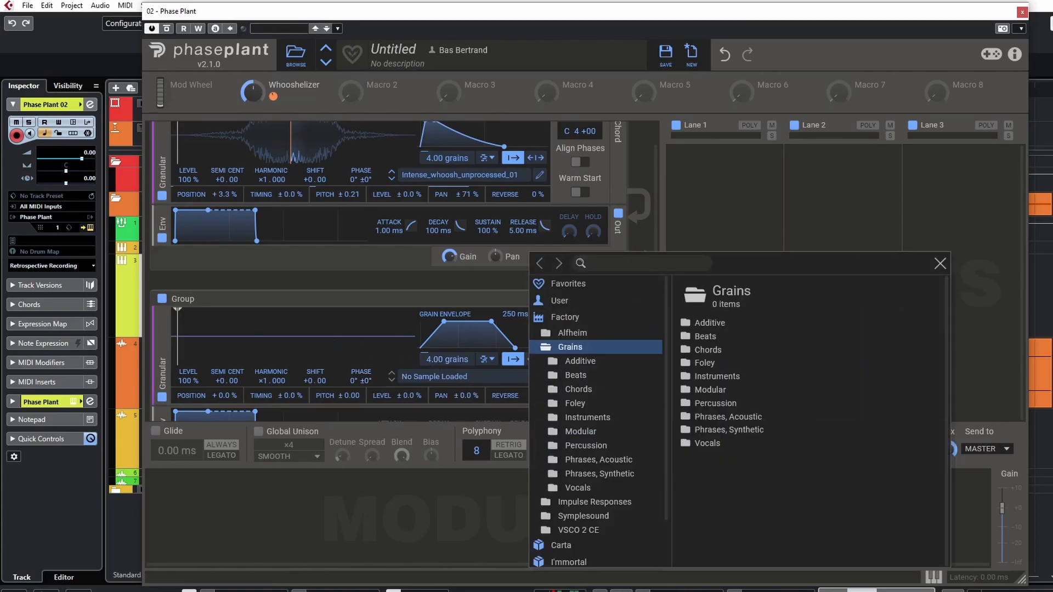
{"action": "left_click", "coordinate": [561, 303]}
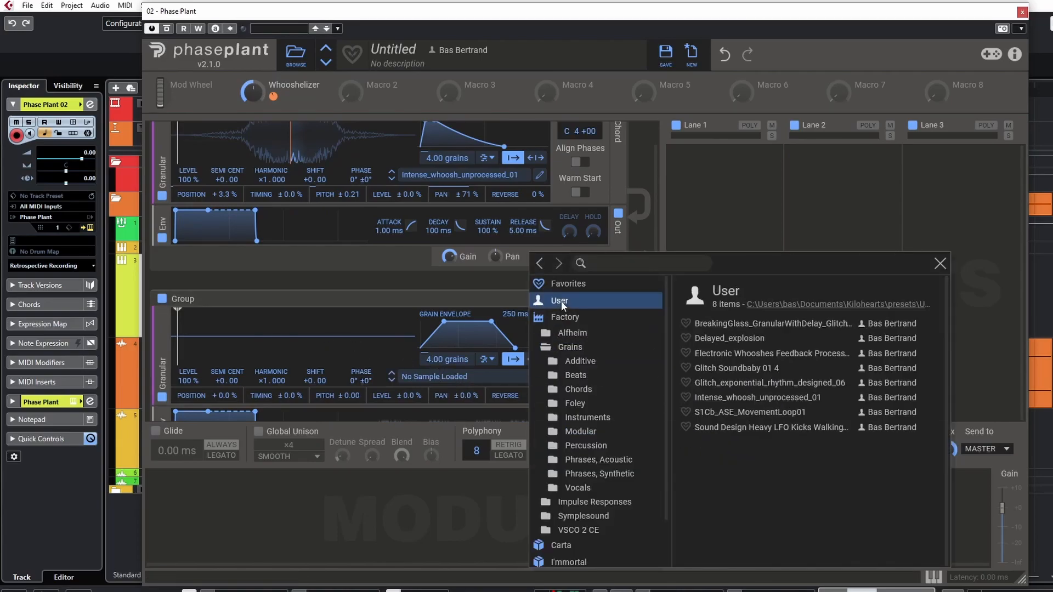
{"action": "left_click", "coordinate": [814, 383]}
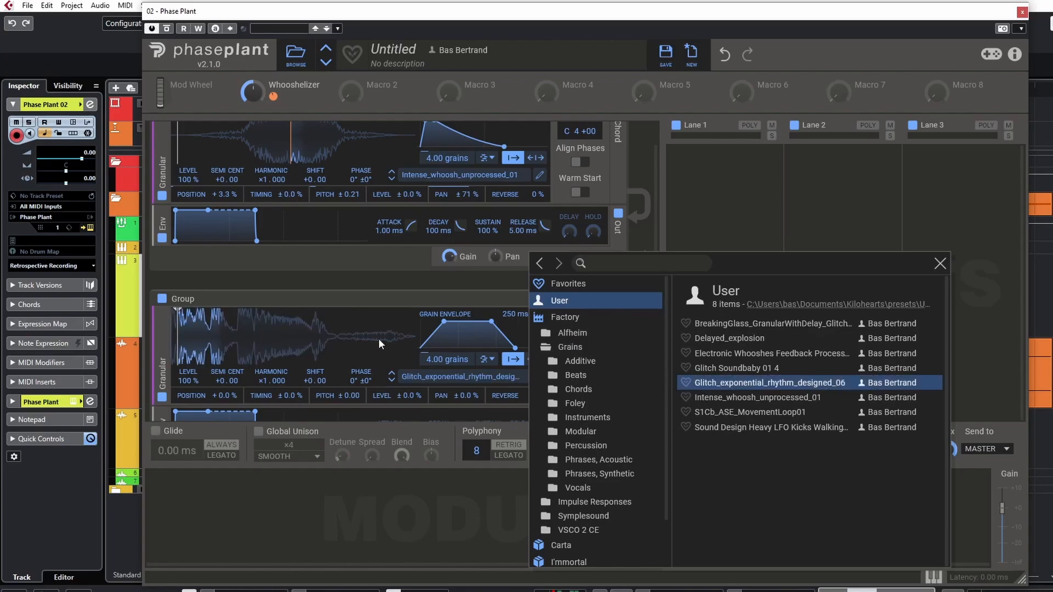
{"action": "left_click", "coordinate": [208, 344]}
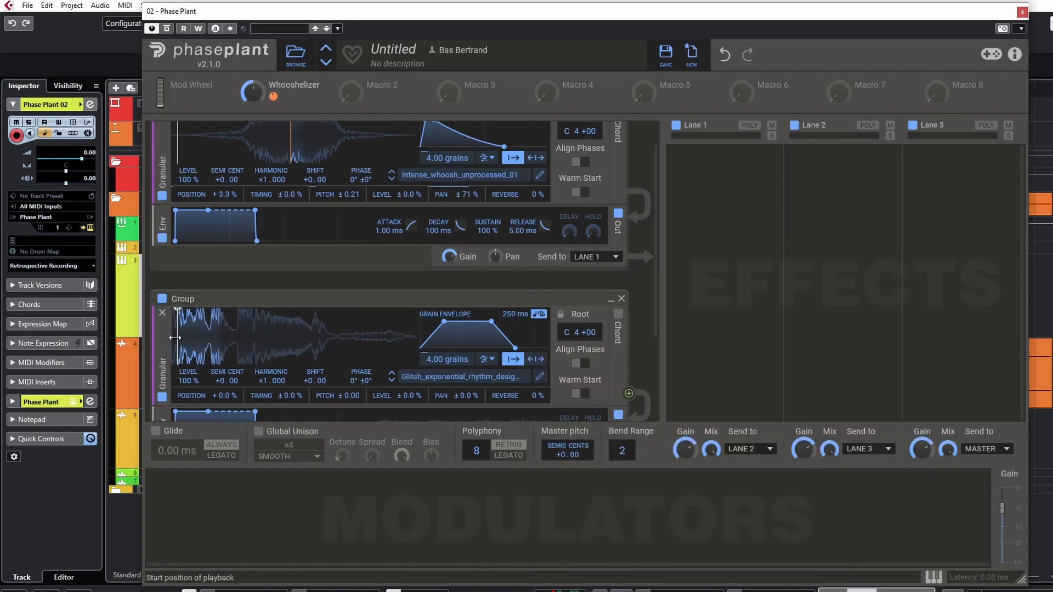
Shape the second generator's grain envelope with a short attack and long curved decay, 79.5 ms grain length and 4.70 grains
{"action": "scroll", "coordinate": [174, 338], "scroll_direction": "down", "scroll_amount": 3}
{"action": "scroll", "coordinate": [182, 256], "scroll_direction": "up", "scroll_amount": 1}
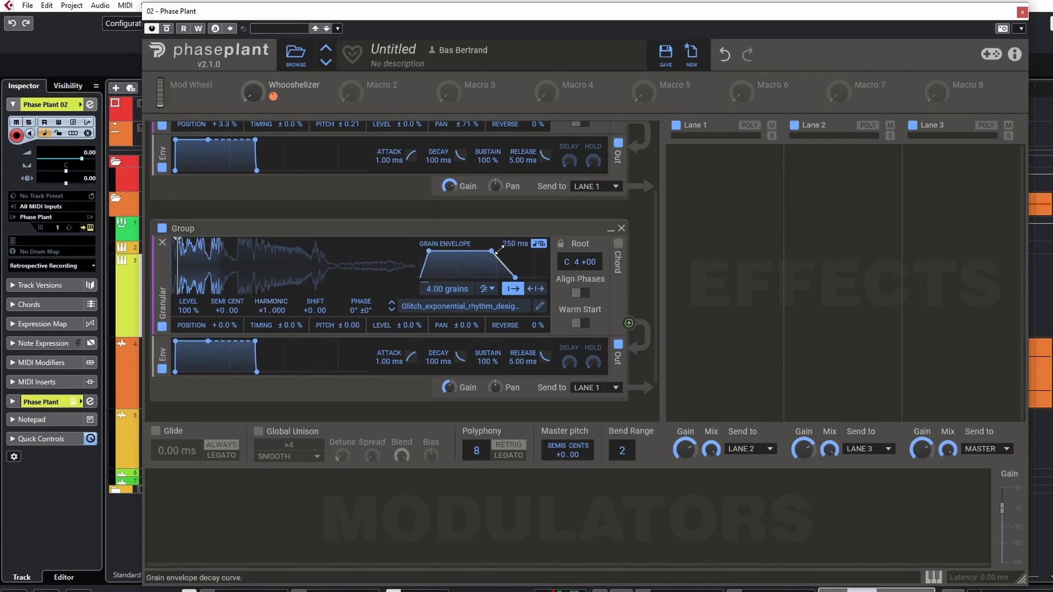
{"action": "left_click_drag", "start_coordinate": [471, 251], "coordinate": [515, 275]}
{"action": "right_click", "coordinate": [425, 251]}
{"action": "left_click", "coordinate": [408, 259]}
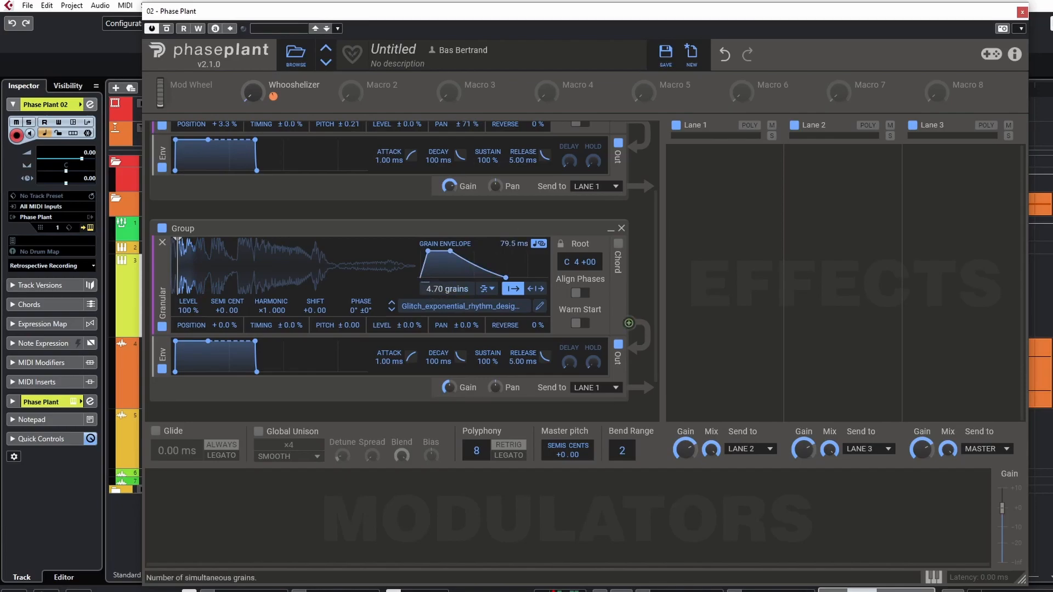
Add a Remap modulator and assign the Whooshelizer macro as its input
{"action": "left_click", "coordinate": [201, 512]}
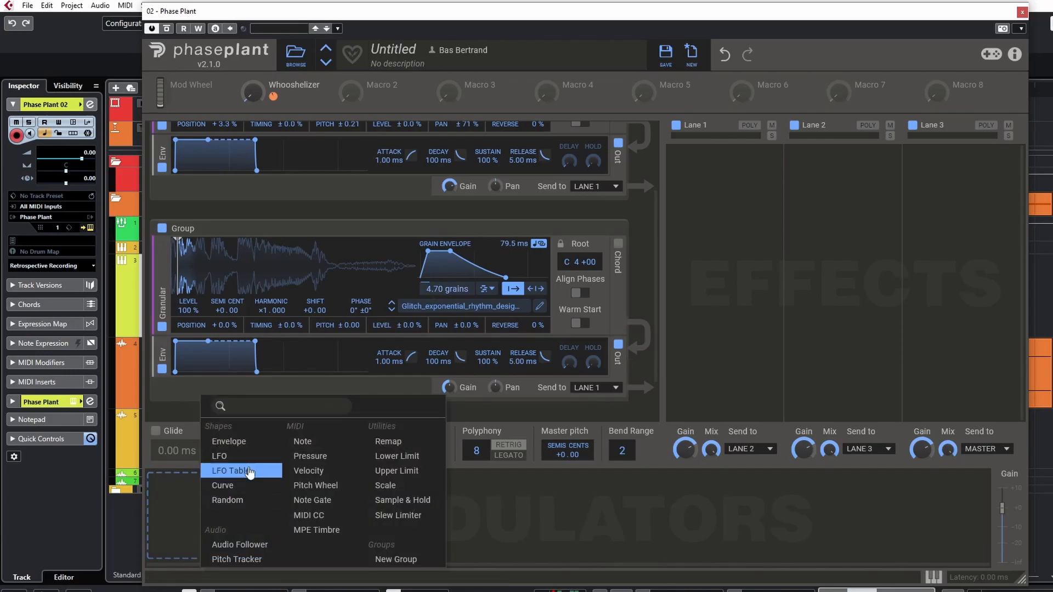
{"action": "left_click", "coordinate": [387, 441]}
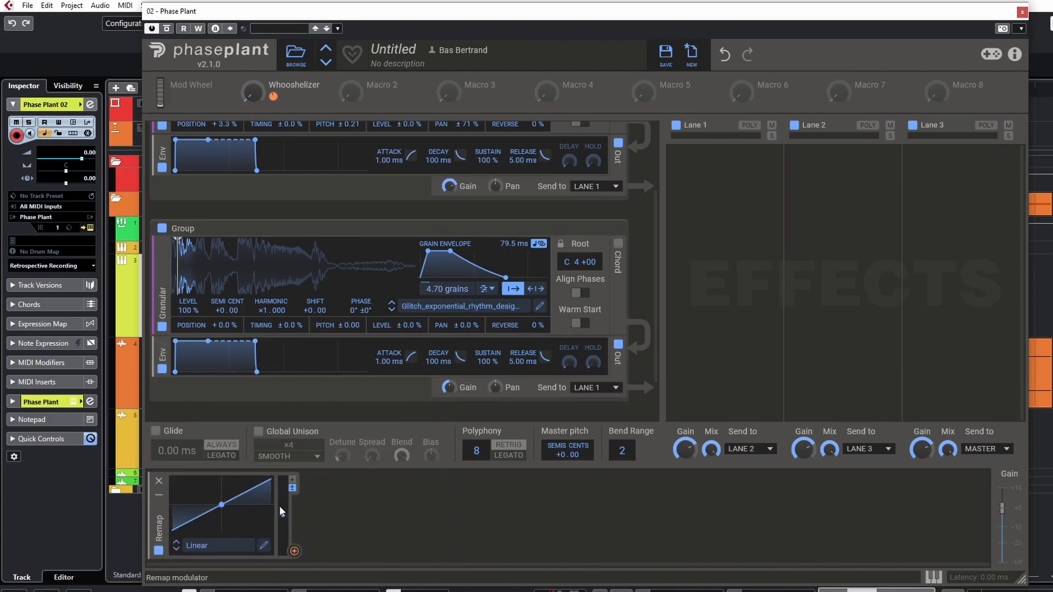
{"action": "left_click_drag", "start_coordinate": [273, 96], "coordinate": [299, 548]}
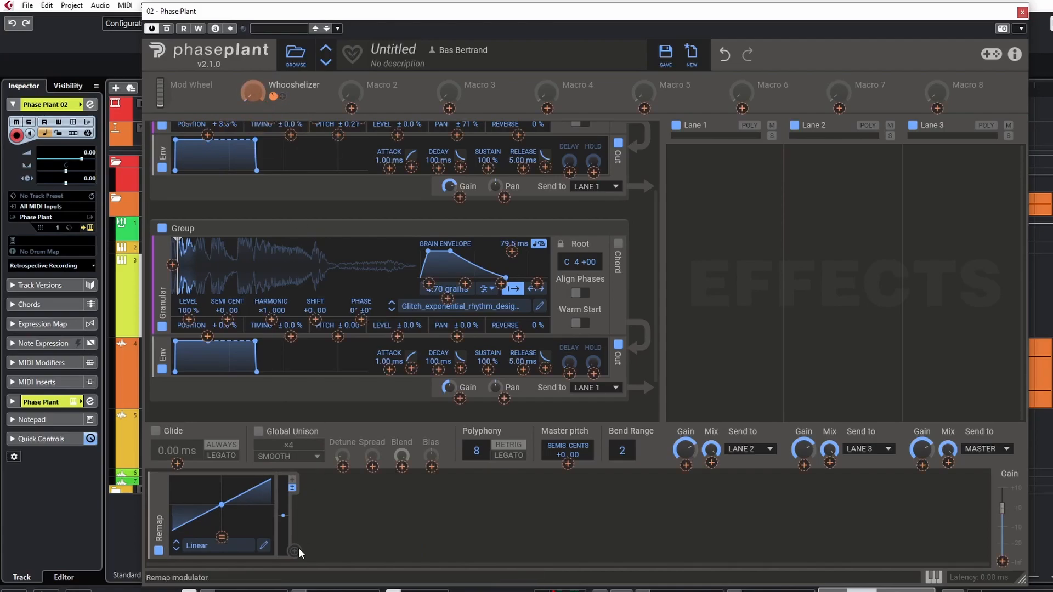
{"action": "left_click", "coordinate": [223, 537]}
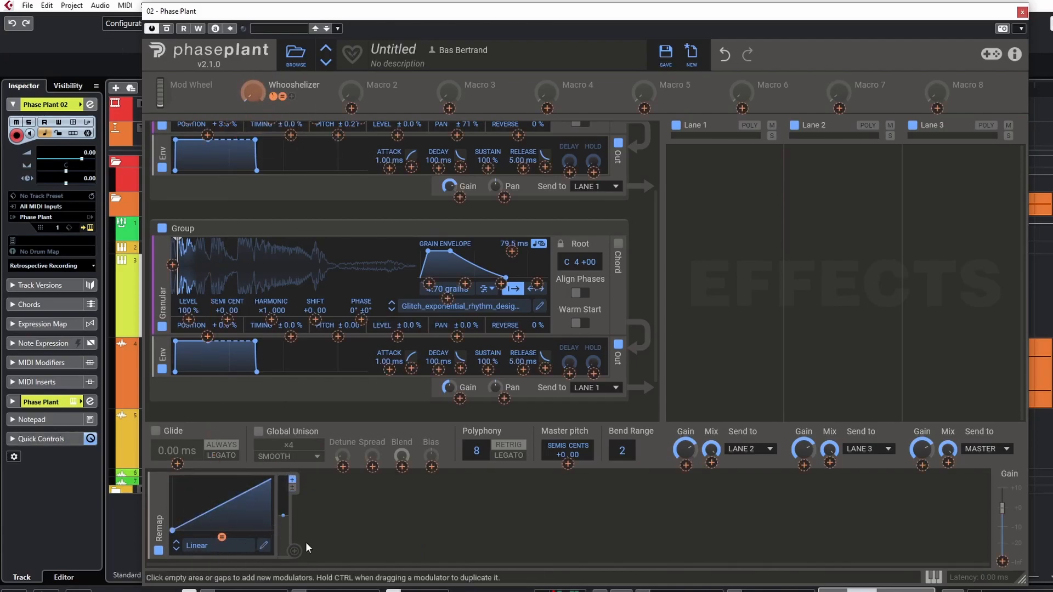
Reshape the Remap curve into an arch that peaks at 100% at 0.5 and falls to 0% at 1
{"action": "left_click", "coordinate": [264, 545]}
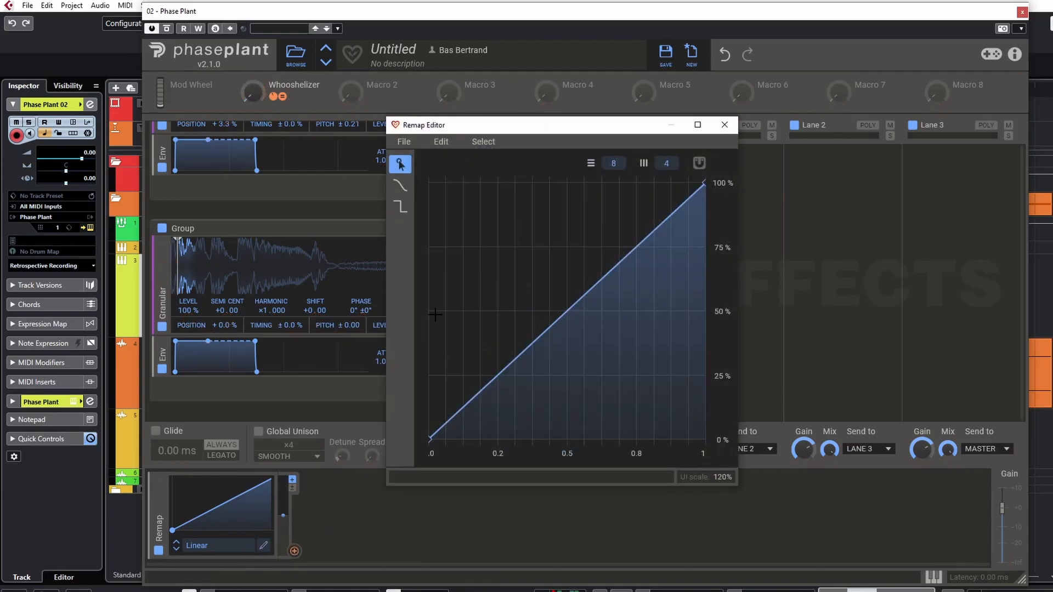
{"action": "left_click_drag", "start_coordinate": [511, 371], "coordinate": [571, 176]}
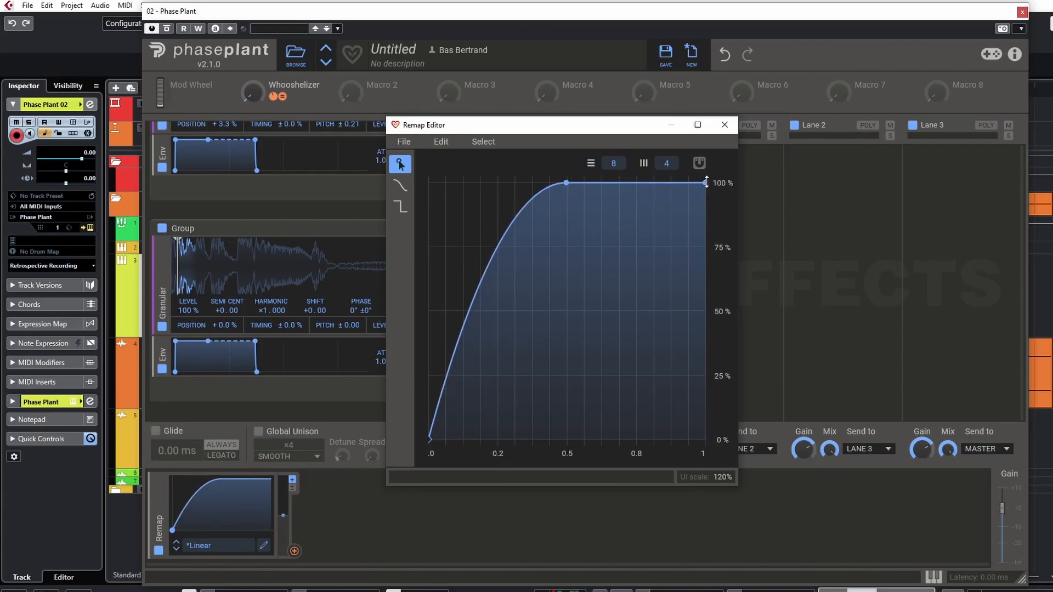
{"action": "left_click_drag", "start_coordinate": [706, 182], "coordinate": [721, 425]}
{"action": "left_click_drag", "start_coordinate": [704, 190], "coordinate": [705, 445]}
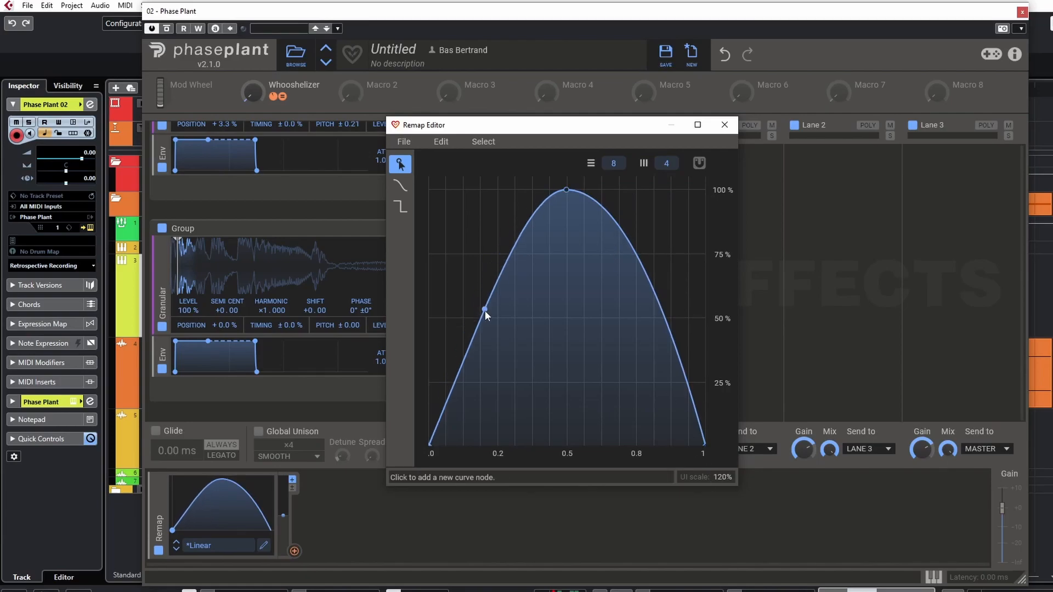
{"action": "left_click", "coordinate": [482, 301]}
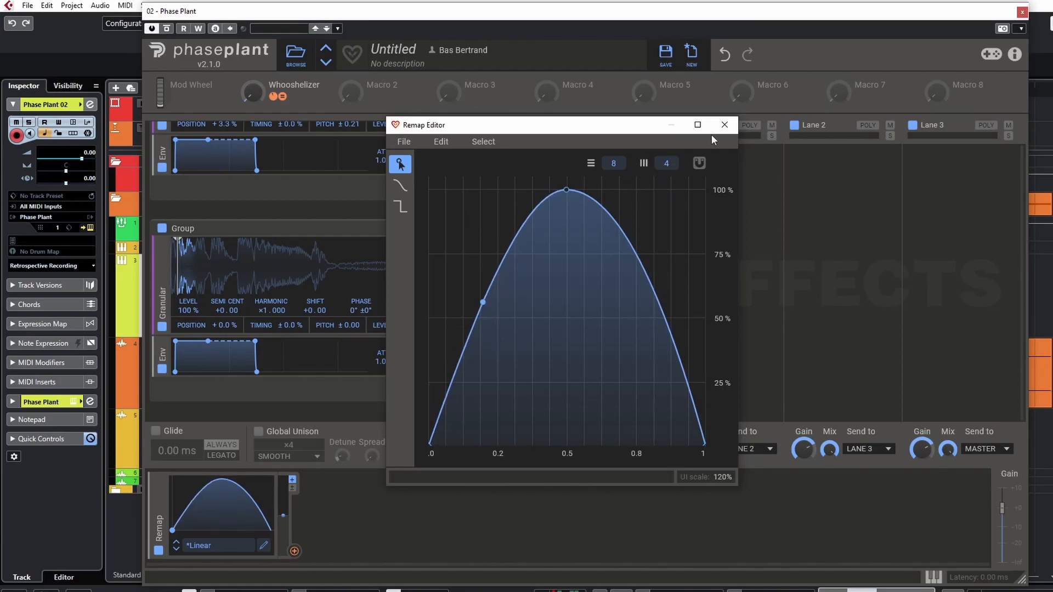
{"action": "left_click", "coordinate": [724, 125]}
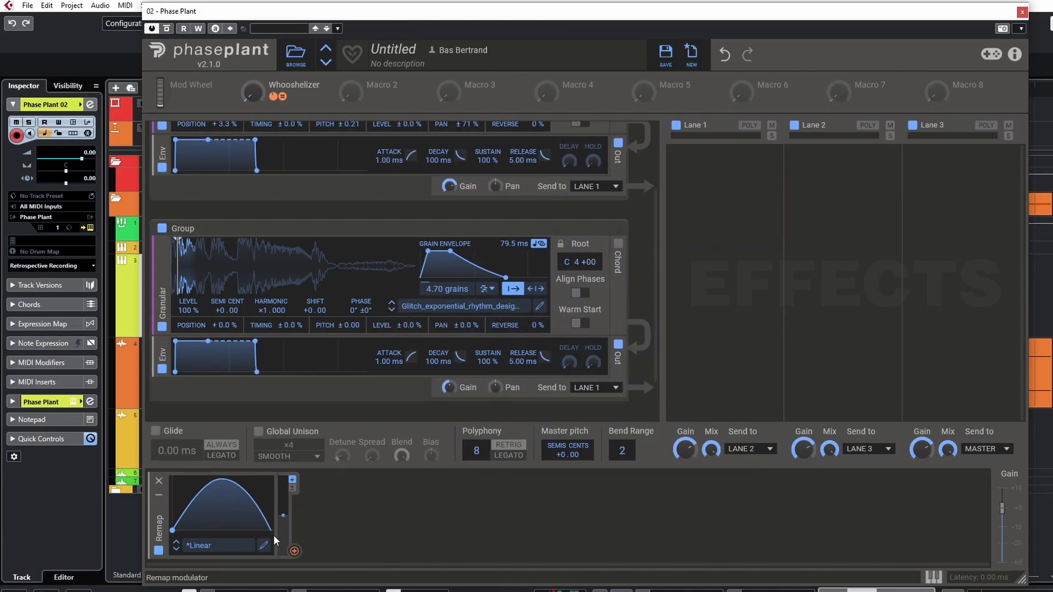
Move the glitch sample's playback start near its end and assign the Remap modulator to shift that position backward
{"action": "scroll", "coordinate": [282, 215], "scroll_direction": "up", "scroll_amount": 2}
{"action": "left_click_drag", "start_coordinate": [254, 93], "coordinate": [254, 71]}
{"action": "left_click_drag", "start_coordinate": [183, 367], "coordinate": [395, 382]}
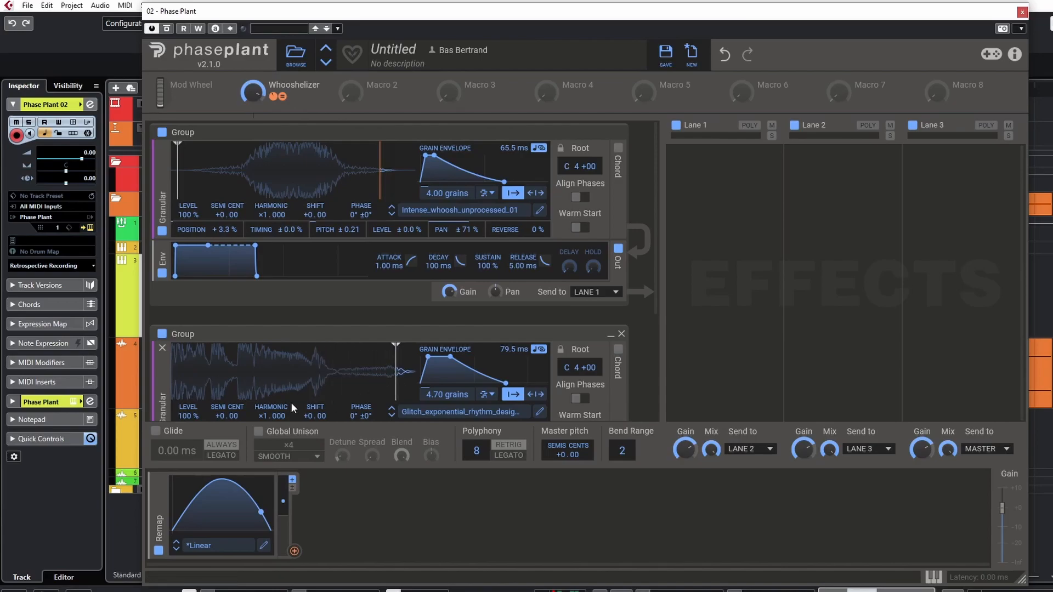
{"action": "scroll", "coordinate": [384, 333], "scroll_direction": "down", "scroll_amount": 2}
{"action": "left_click_drag", "start_coordinate": [395, 285], "coordinate": [390, 289]}
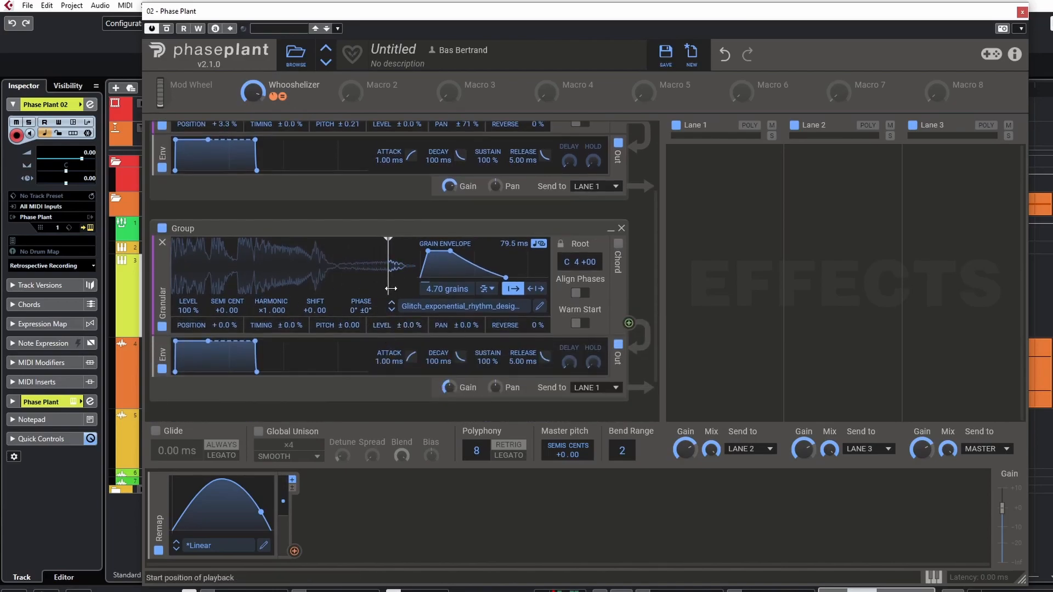
{"action": "mouse_move", "coordinate": [294, 551]}
{"action": "left_mouse_down"}
{"action": "mouse_move", "coordinate": [387, 265]}
{"action": "mouse_move", "coordinate": [386, 325]}
{"action": "left_mouse_up"}
{"action": "left_click_drag", "start_coordinate": [381, 264], "coordinate": [381, 256]}
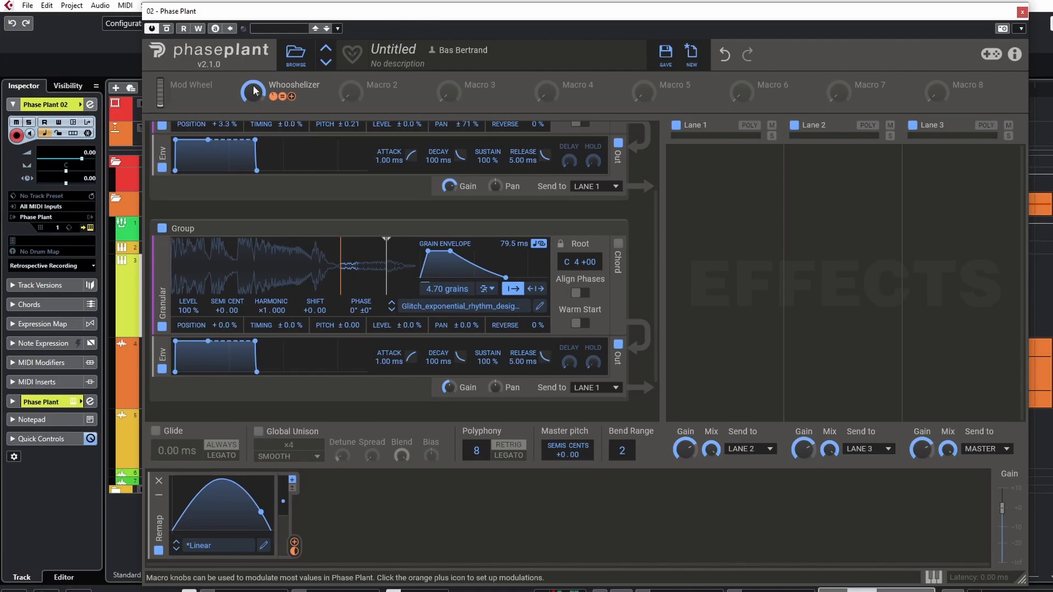
Disable and collapse the first whoosh group, then sweep the Whooshelizer macro down to audition the glitch layer alone
{"action": "scroll", "coordinate": [192, 189], "scroll_direction": "up", "scroll_amount": 3}
{"action": "left_click", "coordinate": [162, 133]}
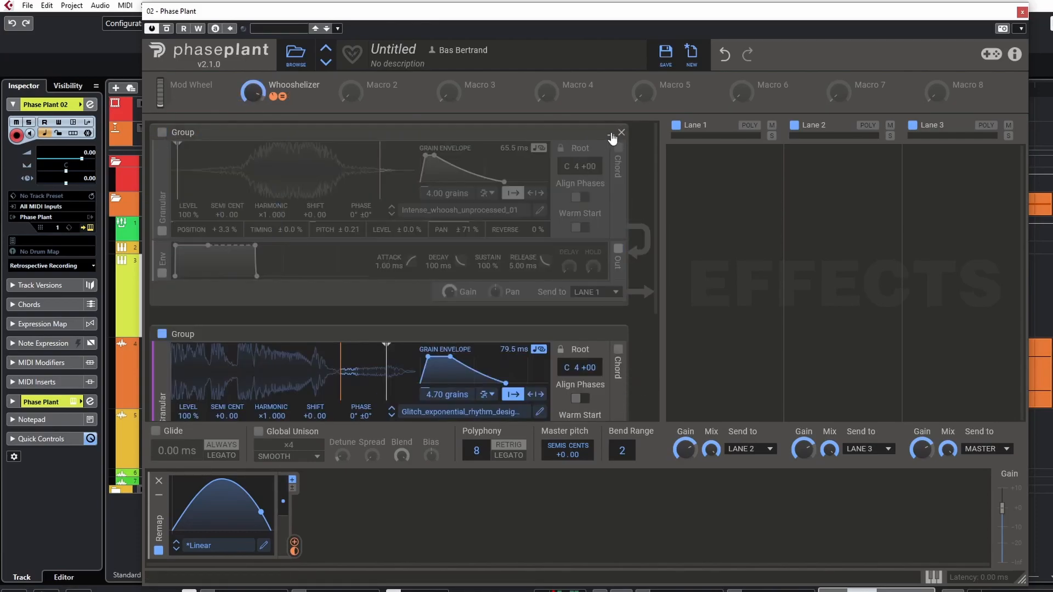
{"action": "left_click", "coordinate": [611, 135]}
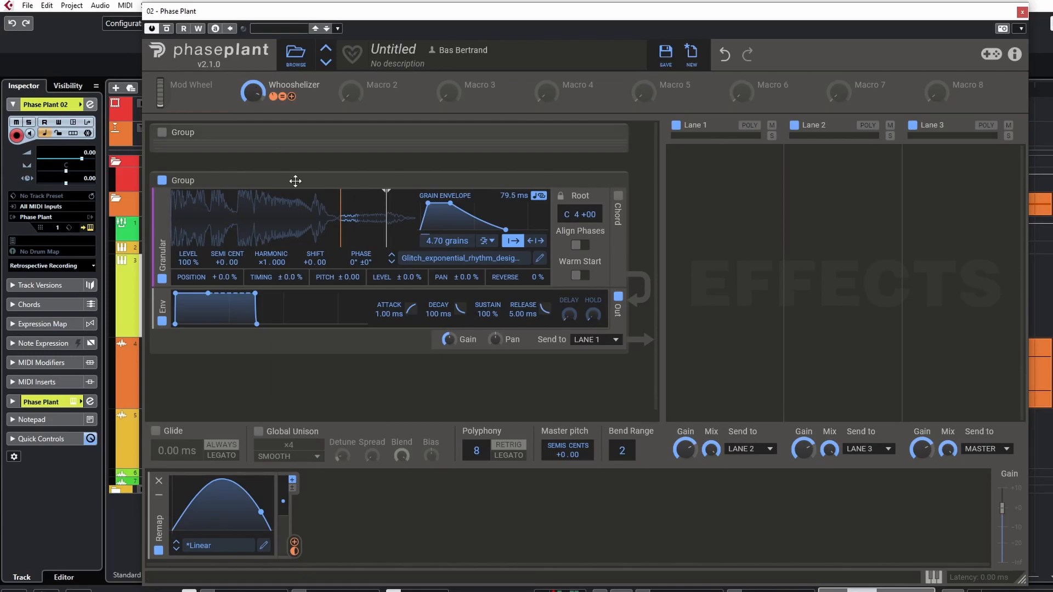
{"action": "left_click_drag", "start_coordinate": [253, 92], "coordinate": [253, 115]}
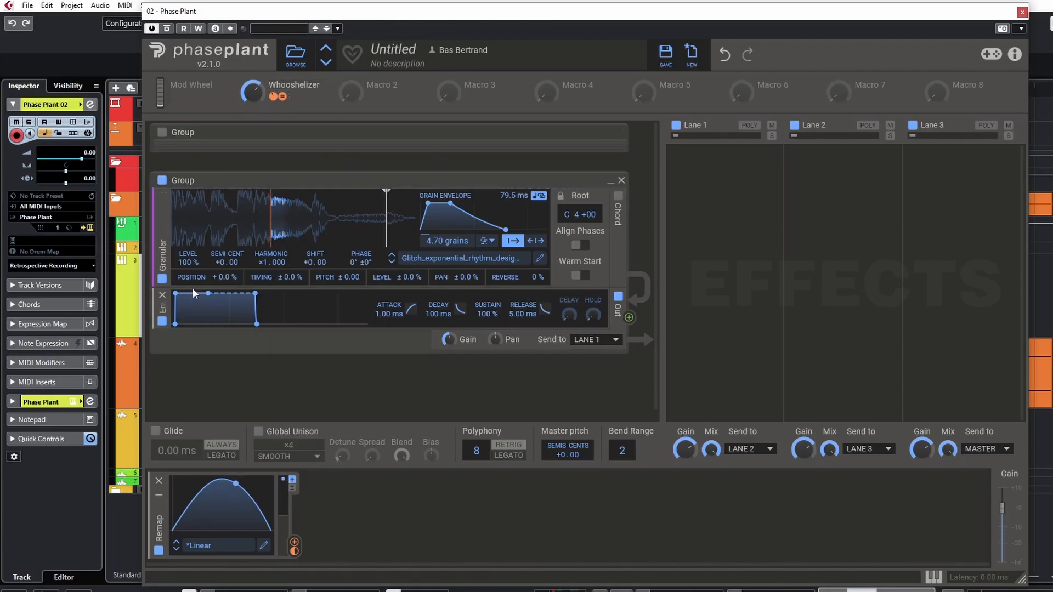
Set the glitch generator's randomization to position 3.7%, timing 5.6% and pan 65%, raise its group gain, and sweep the Whooshelizer macro upward
{"action": "mouse_move", "coordinate": [224, 277]}
{"action": "left_mouse_down"}
{"action": "mouse_move", "coordinate": [225, 266]}
{"action": "mouse_move", "coordinate": [225, 281]}
{"action": "left_mouse_up"}
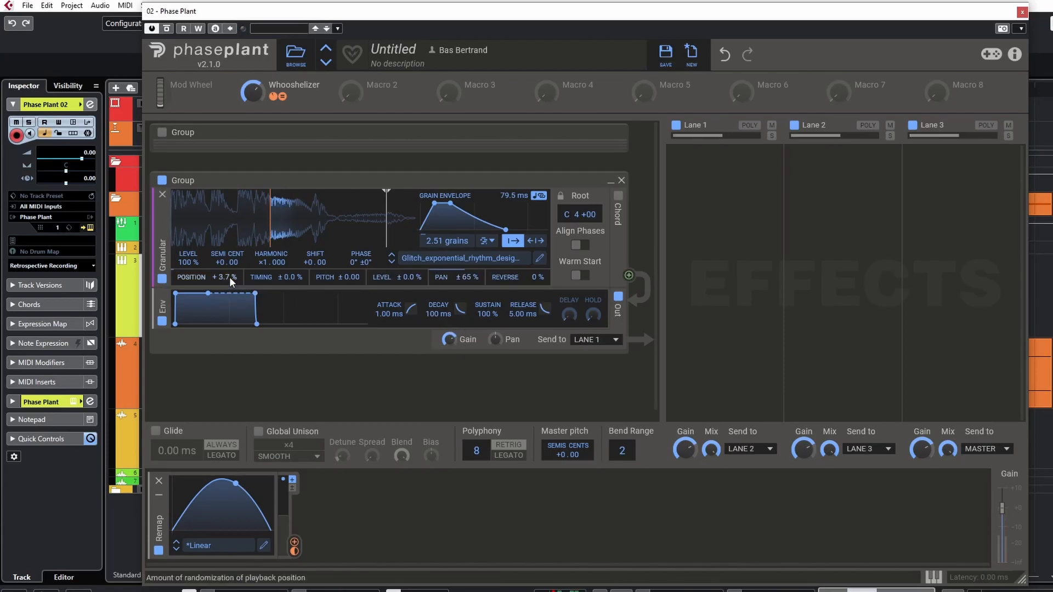
{"action": "left_click_drag", "start_coordinate": [291, 277], "coordinate": [291, 268]}
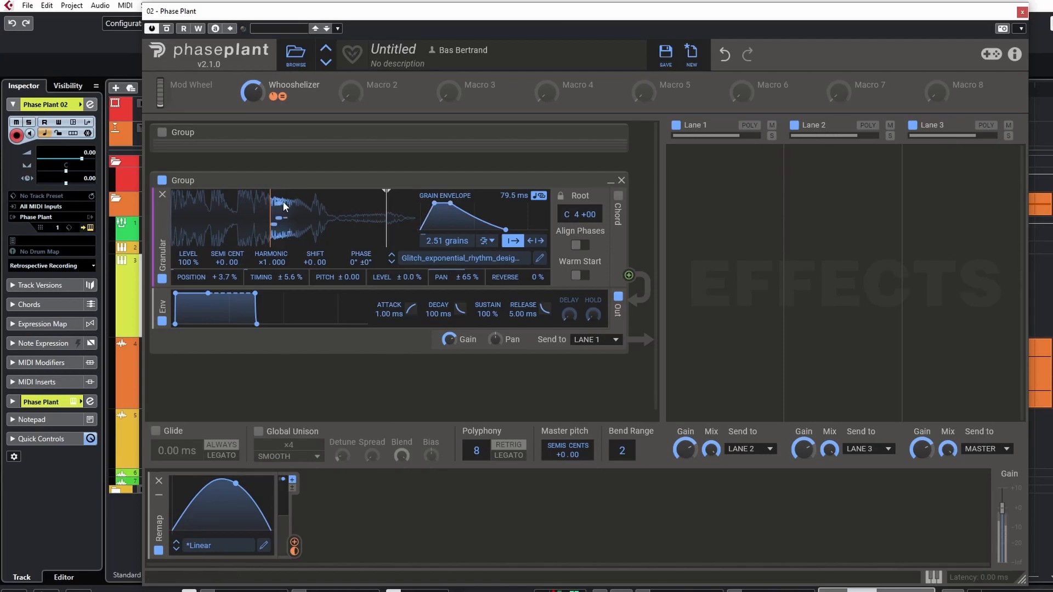
{"action": "left_click_drag", "start_coordinate": [253, 93], "coordinate": [252, 60]}
Set the glitch generator to 0.00 grains, assign Remap to add 4.25 grains, and sweep the Whooshelizer macro to 41%
{"action": "left_click_drag", "start_coordinate": [442, 242], "coordinate": [442, 265]}
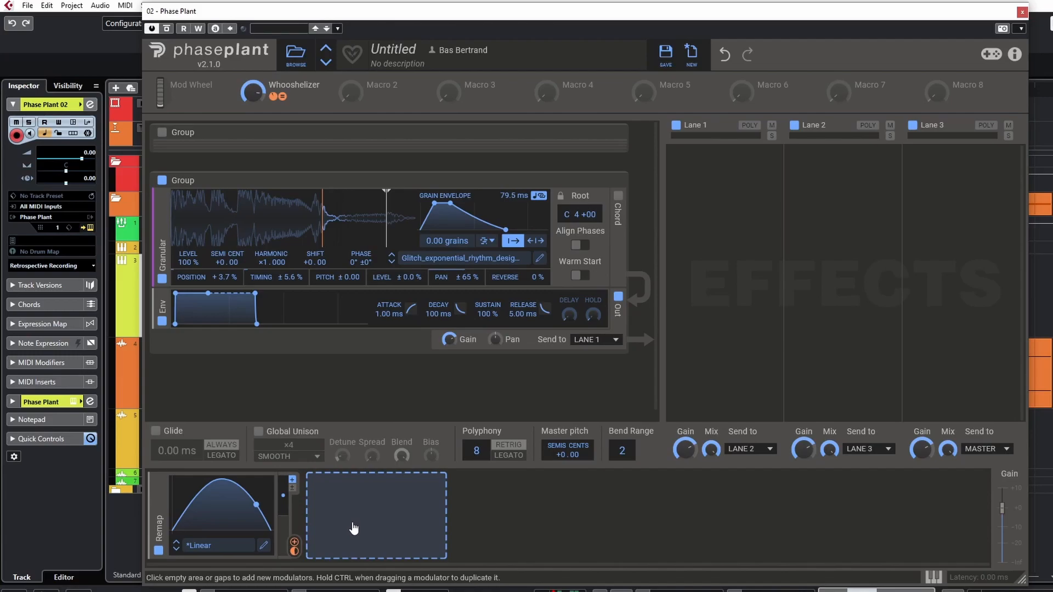
{"action": "left_click", "coordinate": [295, 546]}
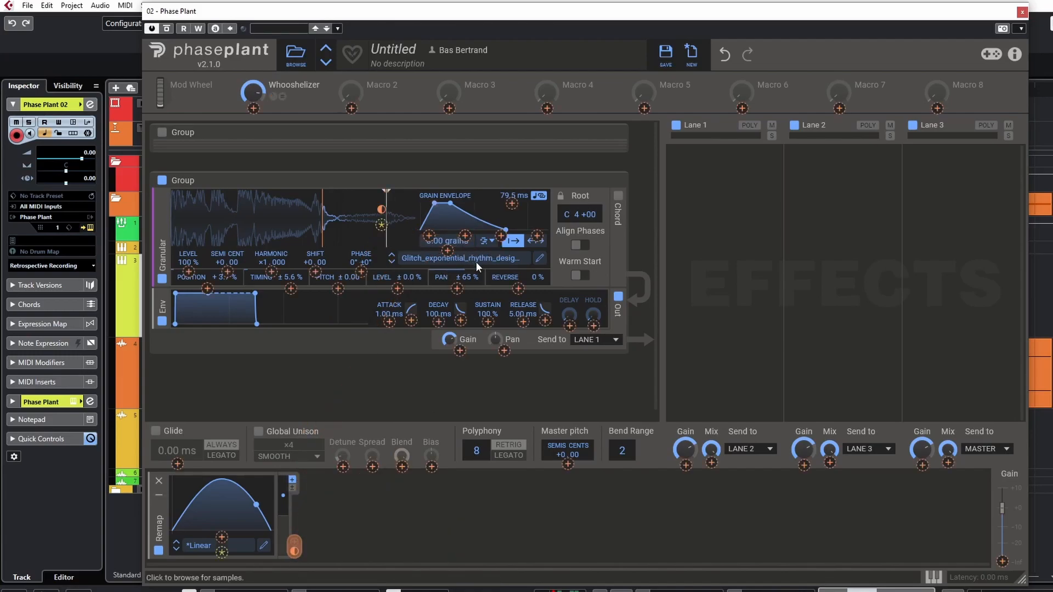
{"action": "left_click", "coordinate": [447, 250]}
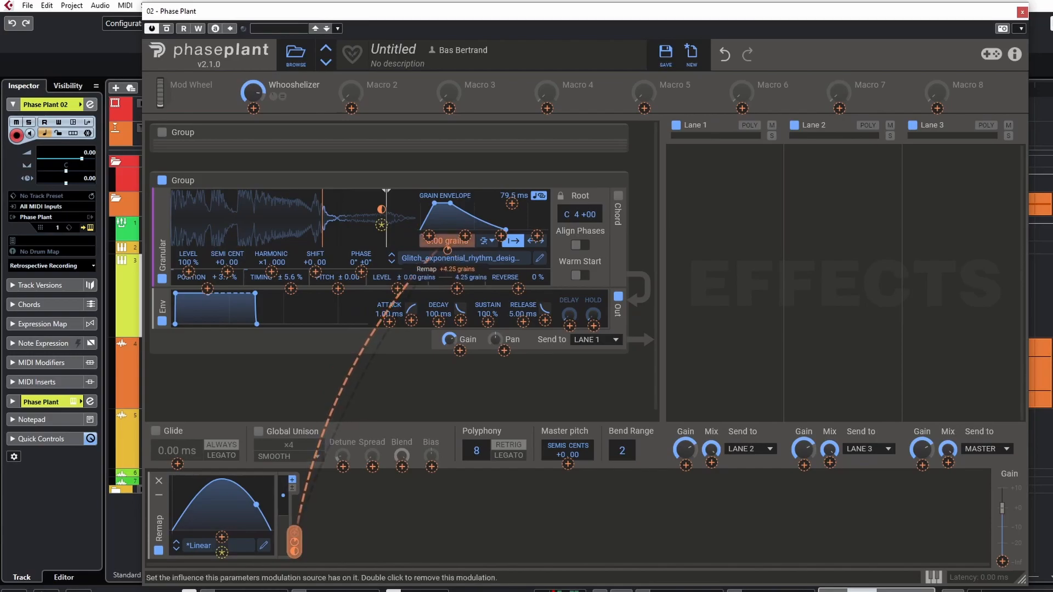
{"action": "left_click", "coordinate": [258, 98]}
{"action": "left_click_drag", "start_coordinate": [258, 98], "coordinate": [258, 127]}
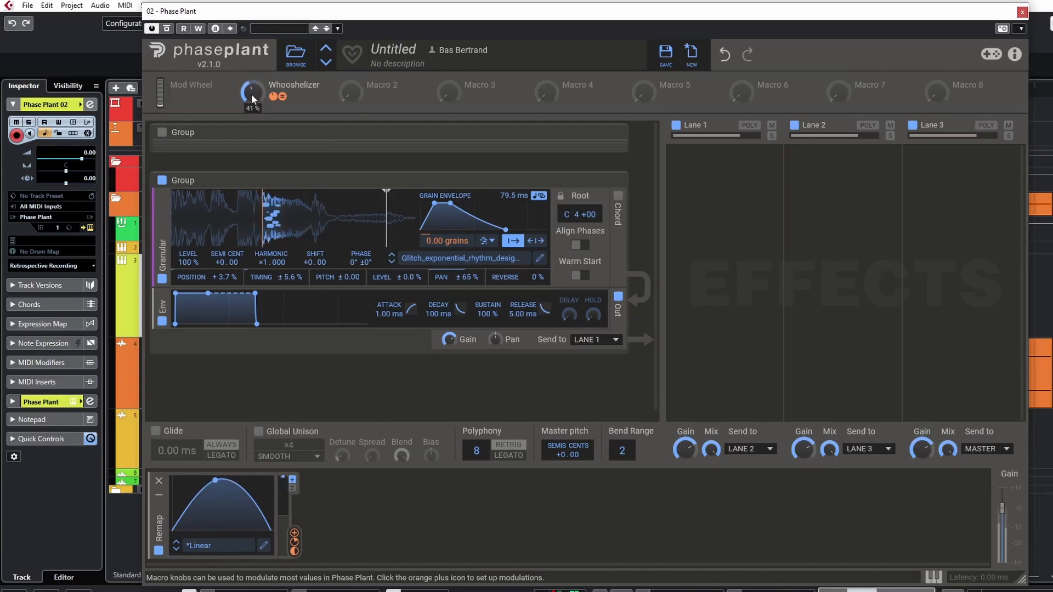
Set the glitch grain length to 123 ms, reduce its grains modulation, move playback start earlier, and sweep the Whooshelizer macro up and down
{"action": "left_click_drag", "start_coordinate": [514, 196], "coordinate": [514, 184]}
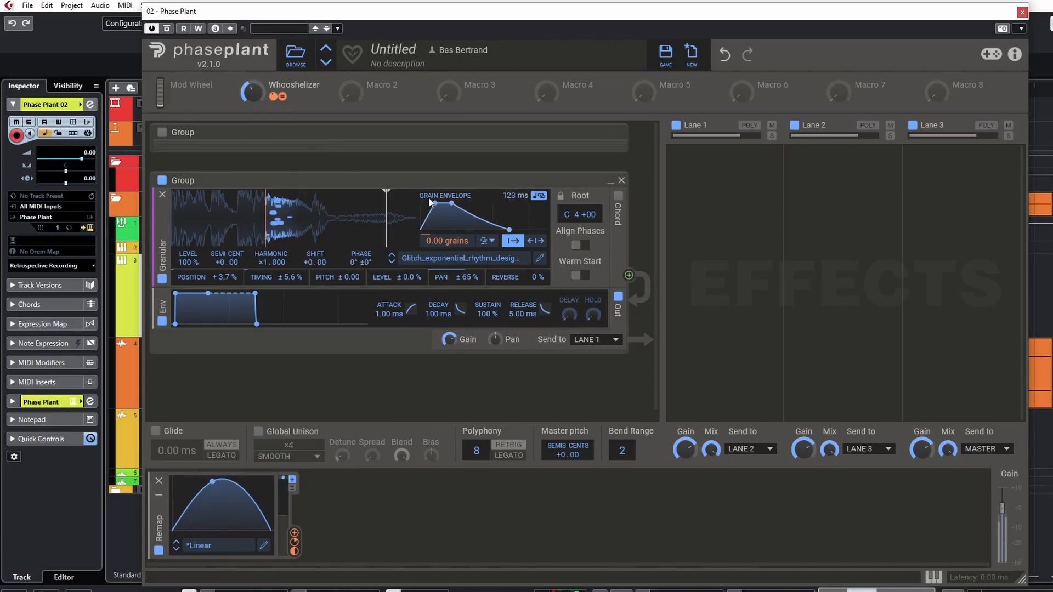
{"action": "left_click_drag", "start_coordinate": [446, 250], "coordinate": [446, 271]}
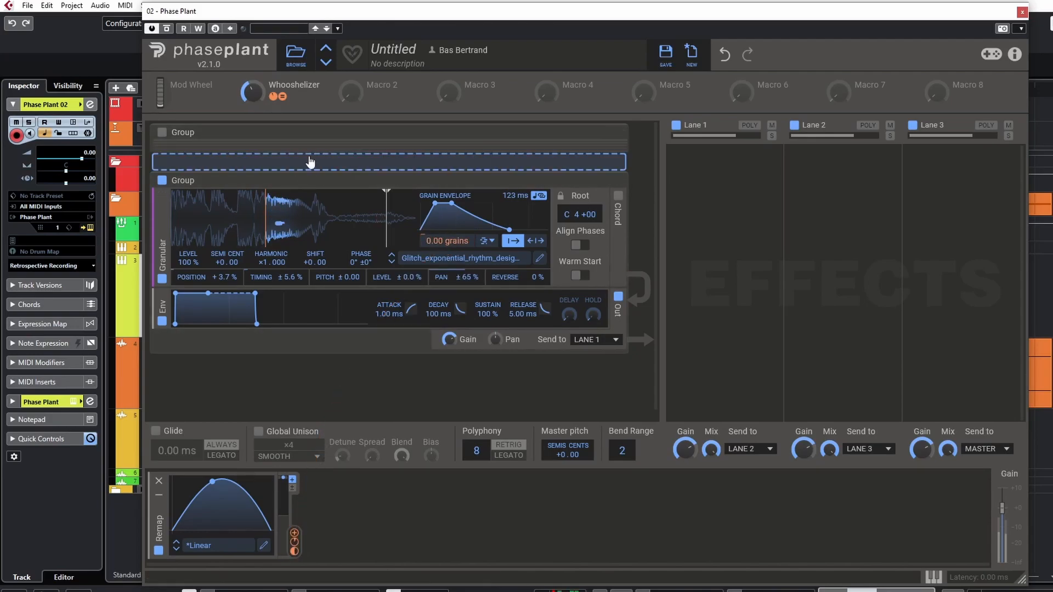
{"action": "left_click_drag", "start_coordinate": [384, 221], "coordinate": [339, 219]}
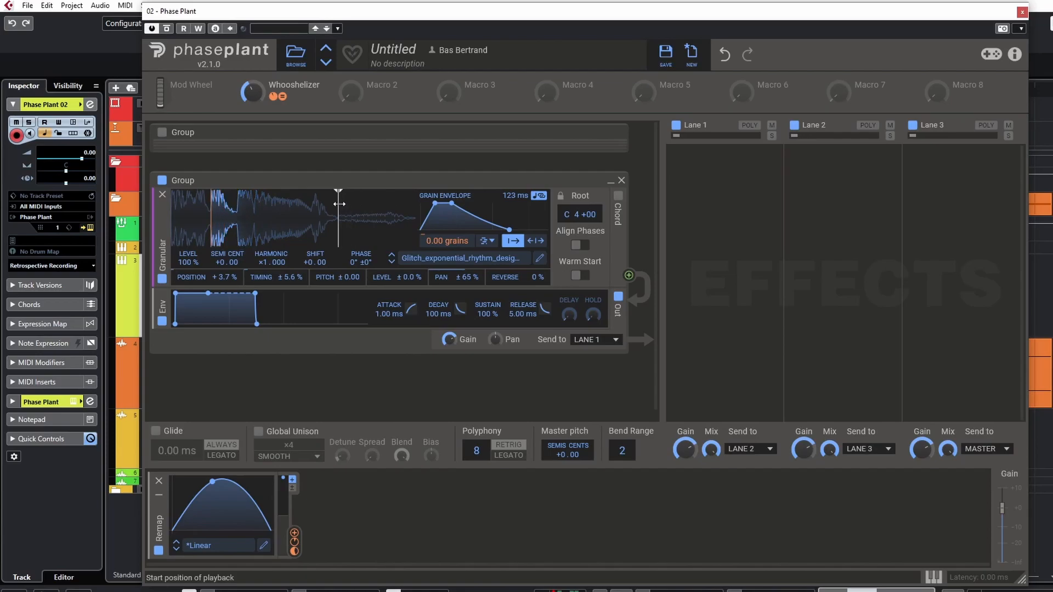
{"action": "left_click_drag", "start_coordinate": [253, 94], "coordinate": [253, 40]}
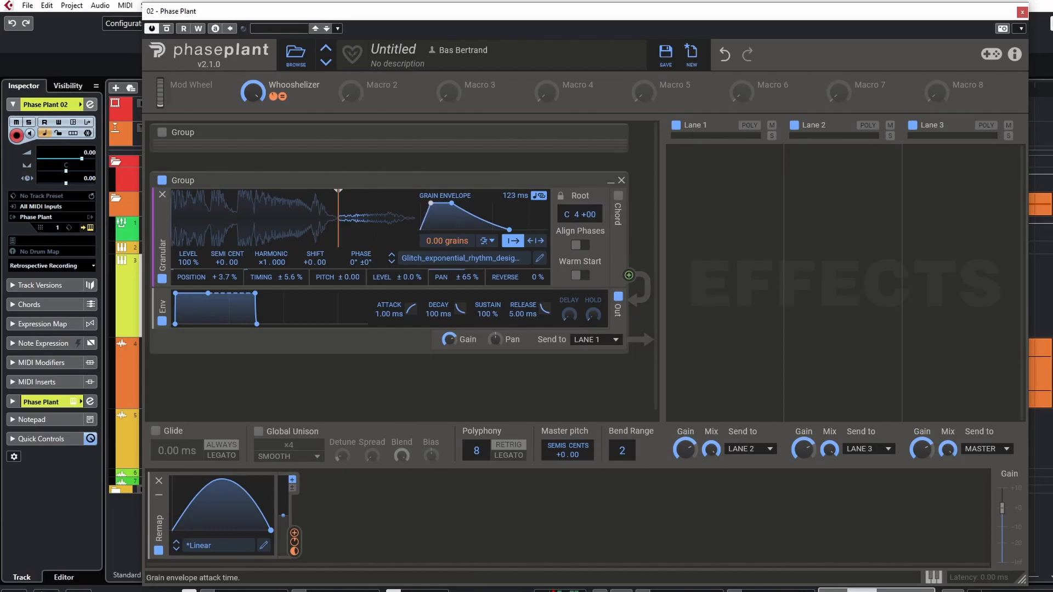
{"action": "left_click_drag", "start_coordinate": [254, 102], "coordinate": [253, 189]}
Move the glitch sample's playback start near its end and assign Macro 3 to shift that position backward
{"action": "left_click_drag", "start_coordinate": [344, 240], "coordinate": [404, 243]}
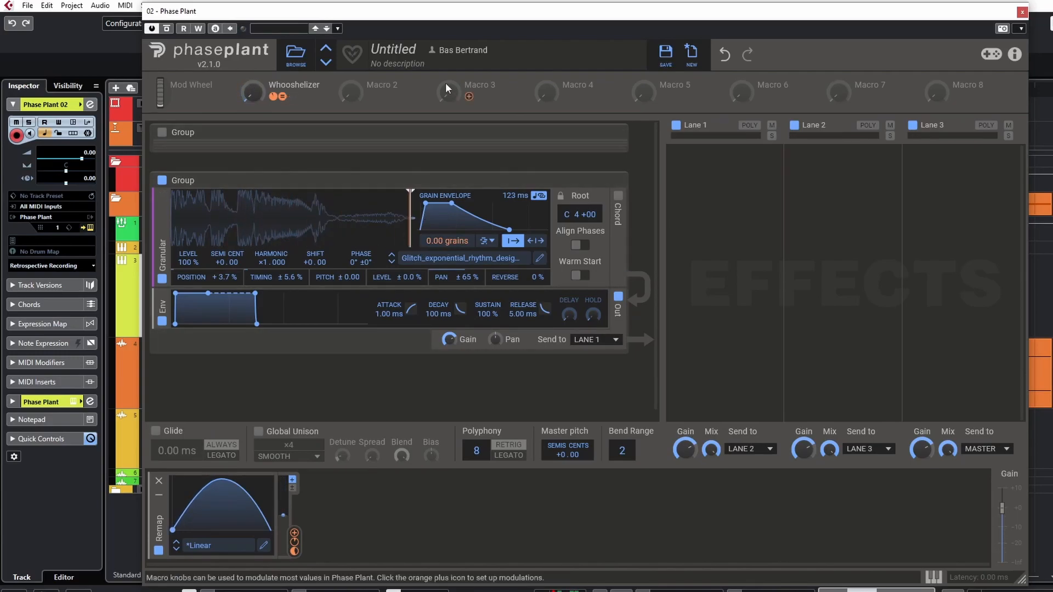
{"action": "mouse_move", "coordinate": [478, 90]}
{"action": "mouse_move", "coordinate": [469, 97]}
{"action": "left_mouse_down"}
{"action": "mouse_move", "coordinate": [408, 223]}
{"action": "mouse_move", "coordinate": [405, 213]}
{"action": "left_mouse_up"}
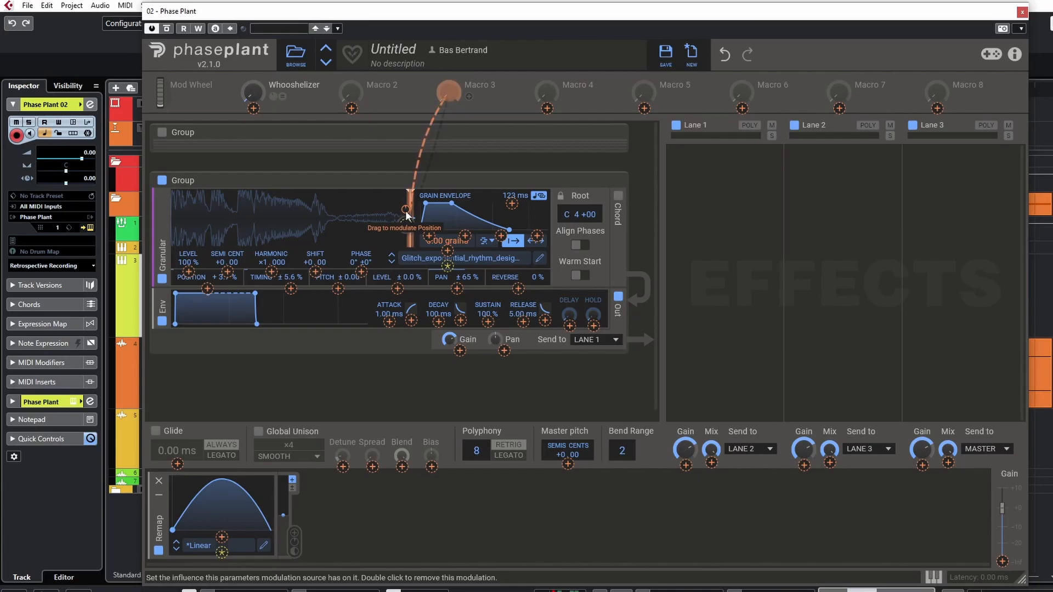
{"action": "left_click_drag", "start_coordinate": [405, 213], "coordinate": [406, 223]}
{"action": "left_click", "coordinate": [366, 521]}
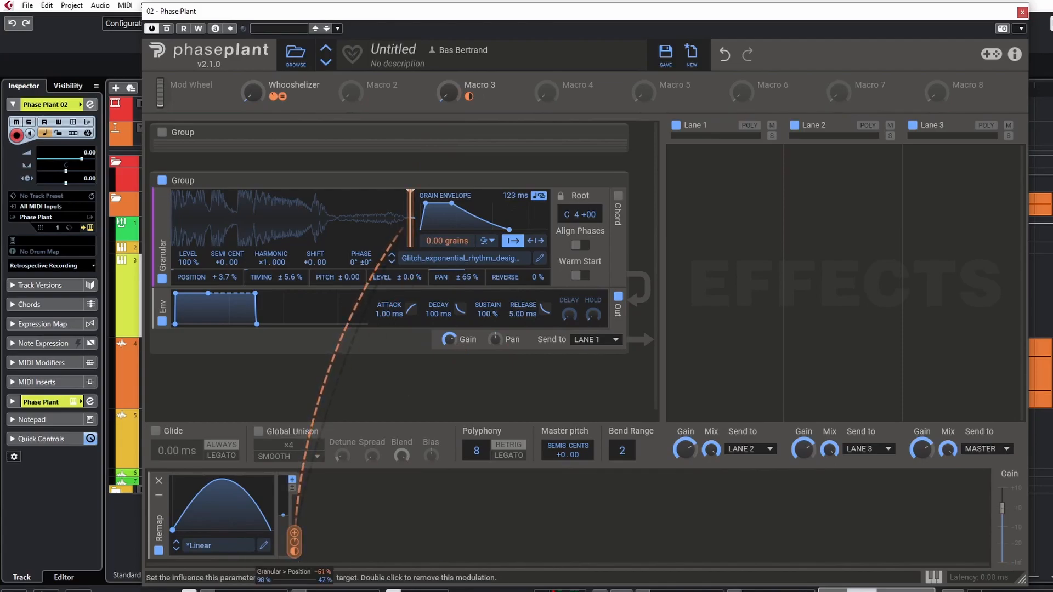
Rename Macro 3 as Variation 1
{"action": "double_click", "coordinate": [488, 86]}
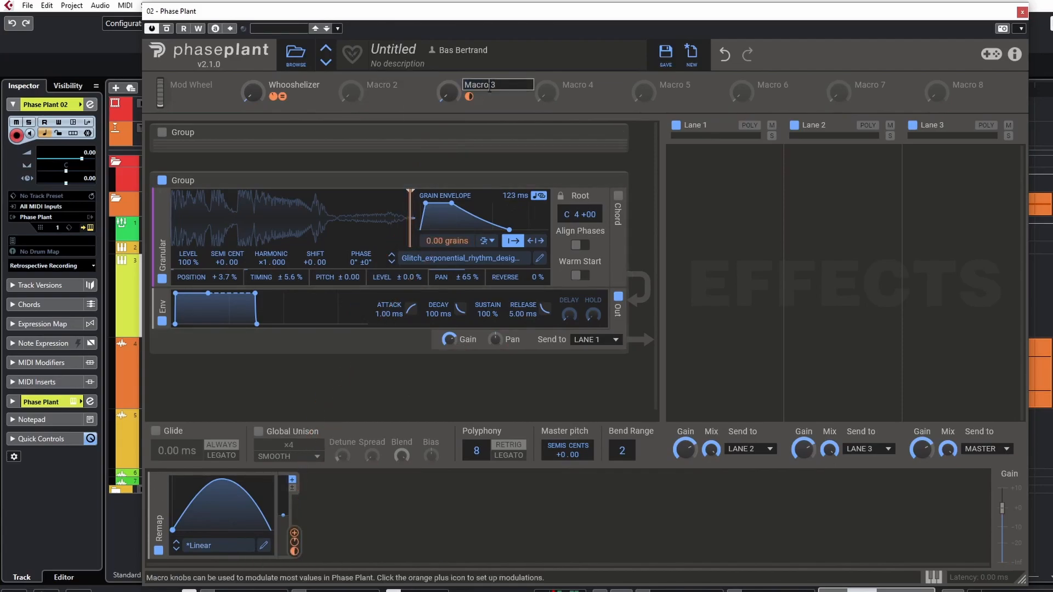
{"action": "type", "text": "Variation 1"}
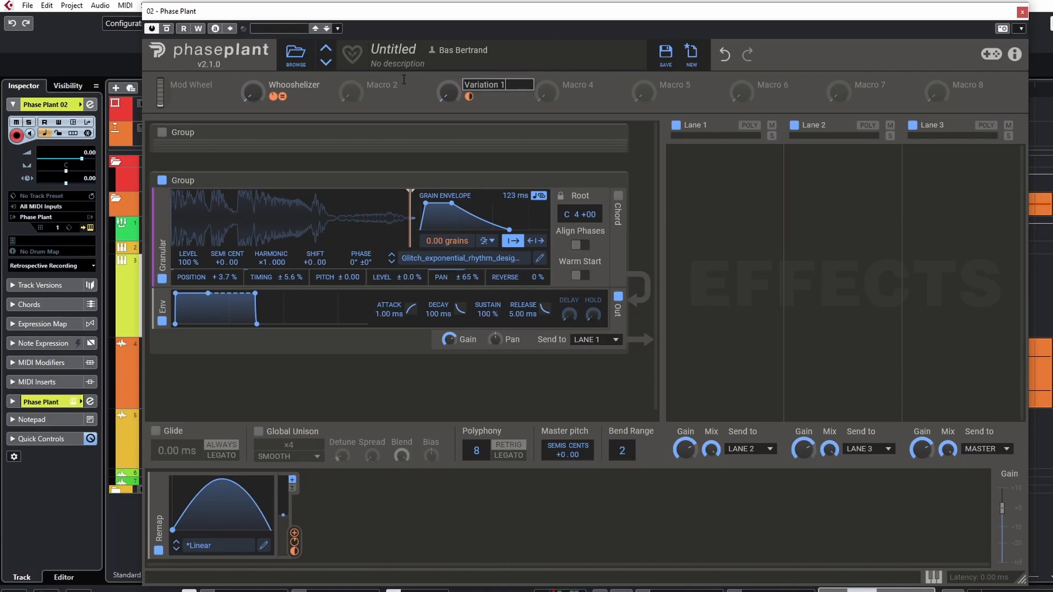
{"action": "key", "text": "Return"}
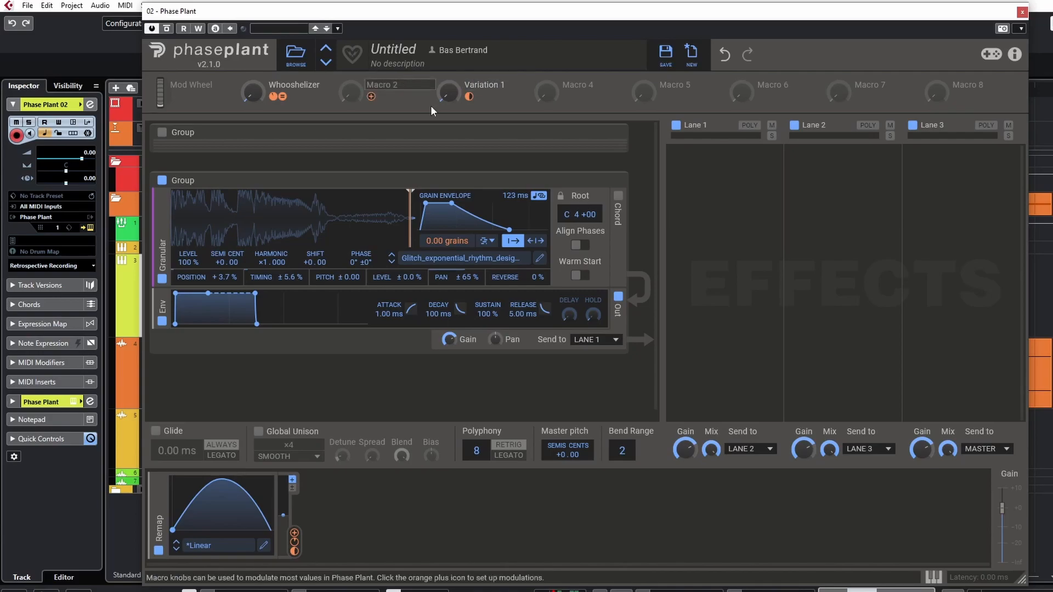
Adjust the Variation 1 macro while sweeping the Whooshelizer macro up and back to zero to audition different glitch positions
{"action": "left_click_drag", "start_coordinate": [448, 91], "coordinate": [448, 71]}
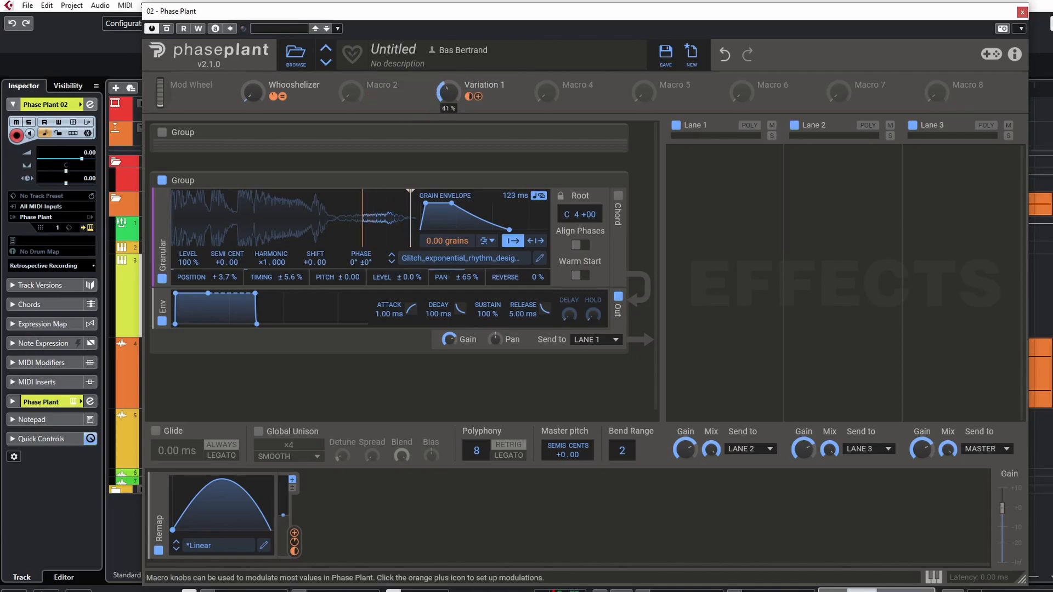
{"action": "left_click_drag", "start_coordinate": [252, 91], "coordinate": [252, 37]}
{"action": "right_click", "coordinate": [449, 93]}
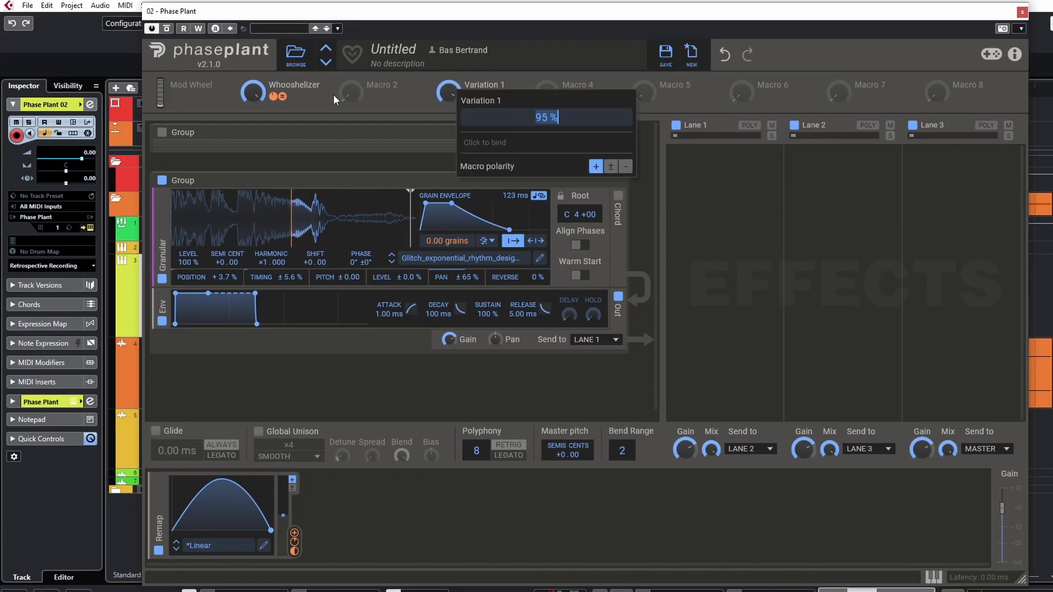
{"action": "left_click", "coordinate": [250, 94]}
{"action": "left_click_drag", "start_coordinate": [250, 93], "coordinate": [250, 154]}
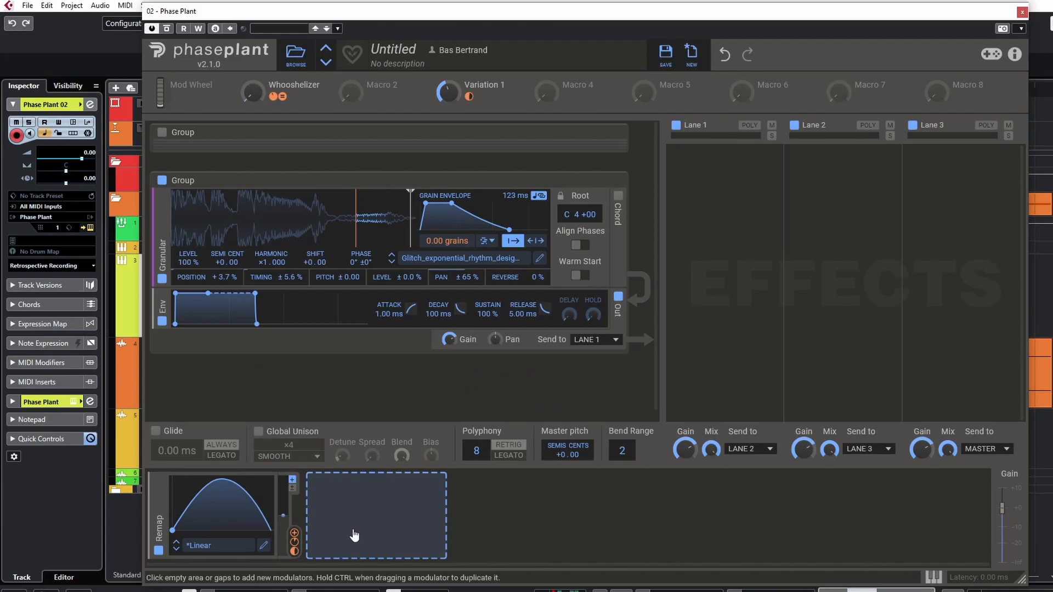
Turn the glitch group's gain fully down and add a second Remap modulator with the Whooshelizer macro feeding its input at +1.00
{"action": "mouse_move", "coordinate": [449, 338]}
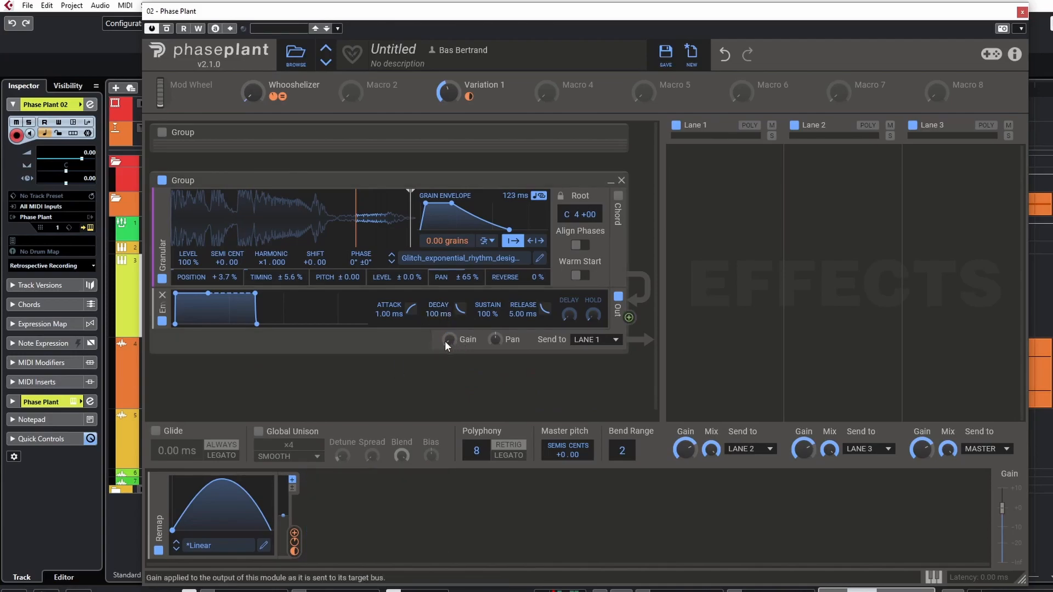
{"action": "left_click", "coordinate": [362, 516]}
{"action": "left_click", "coordinate": [575, 441]}
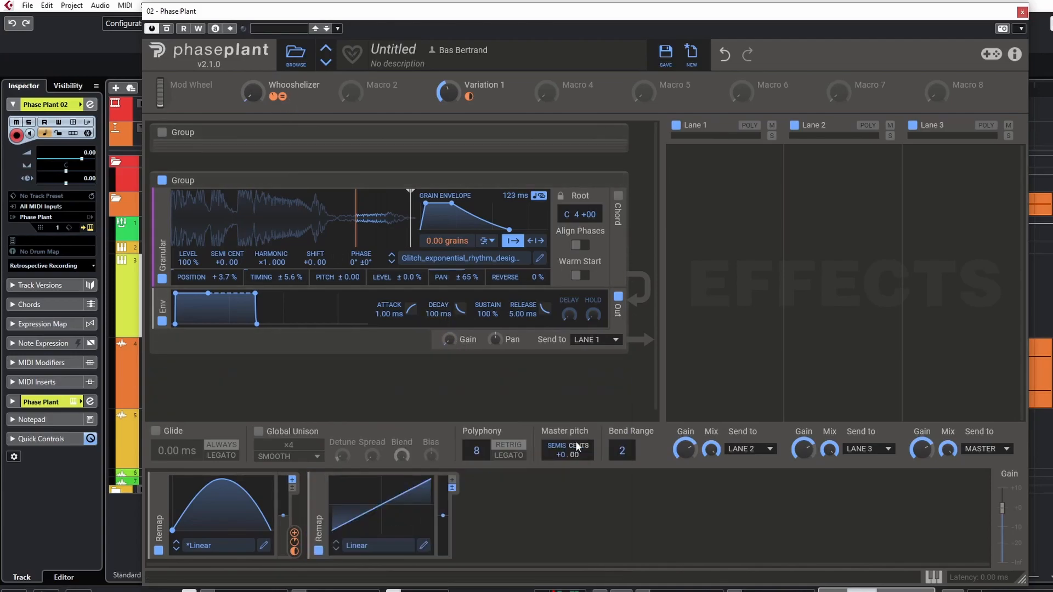
{"action": "left_click_drag", "start_coordinate": [291, 97], "coordinate": [384, 537]}
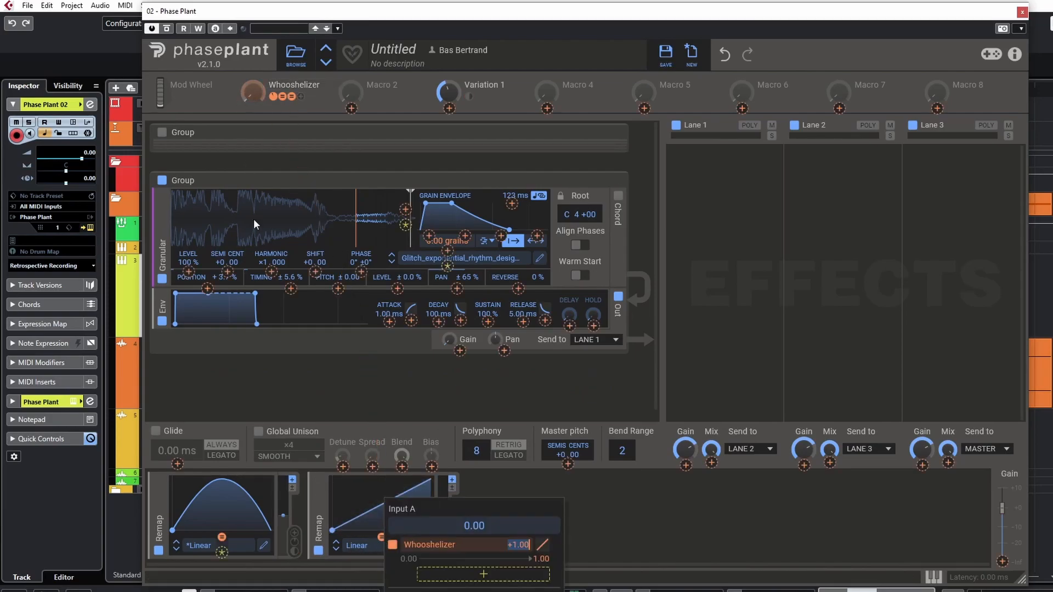
{"action": "left_click", "coordinate": [623, 518]}
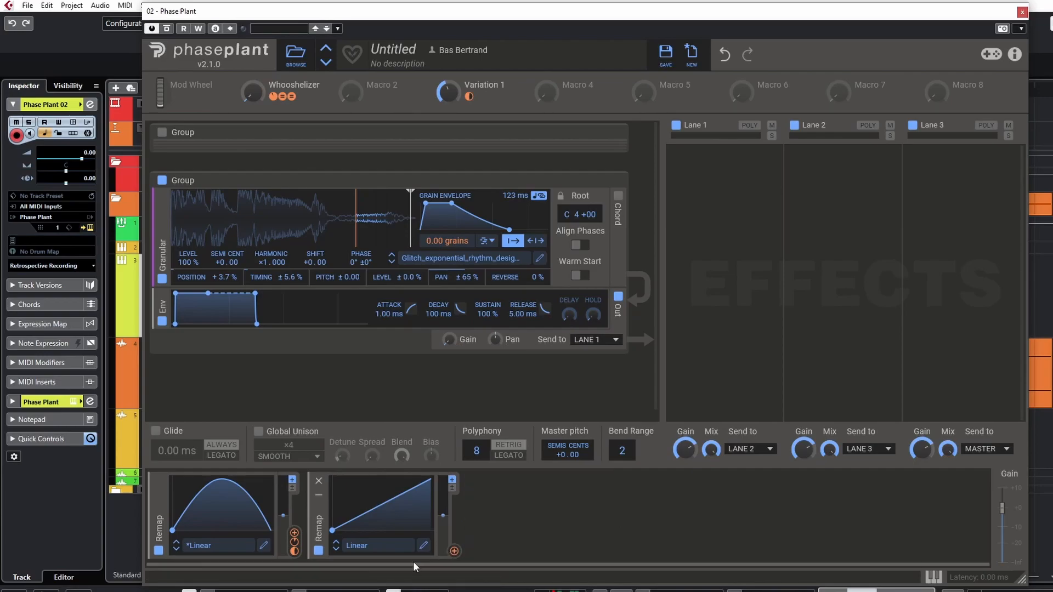
Shape the second Remap curve to rise quickly from 0% to 100%, hold flat, and fall back to 0% at the end
{"action": "left_click", "coordinate": [423, 545]}
{"action": "left_click_drag", "start_coordinate": [528, 350], "coordinate": [459, 152]}
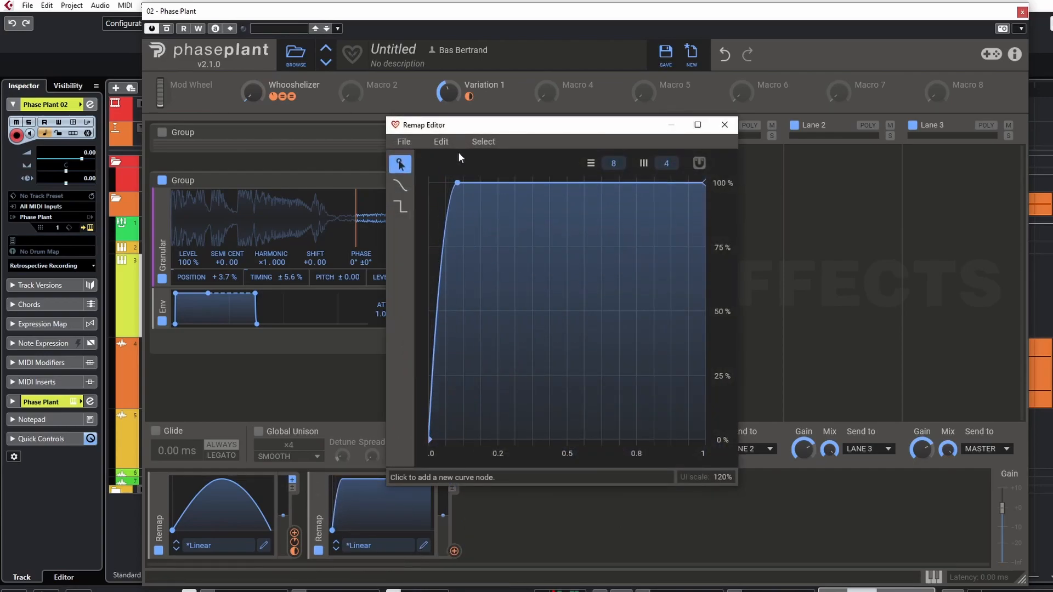
{"action": "left_click", "coordinate": [681, 182]}
{"action": "left_click_drag", "start_coordinate": [704, 181], "coordinate": [699, 477]}
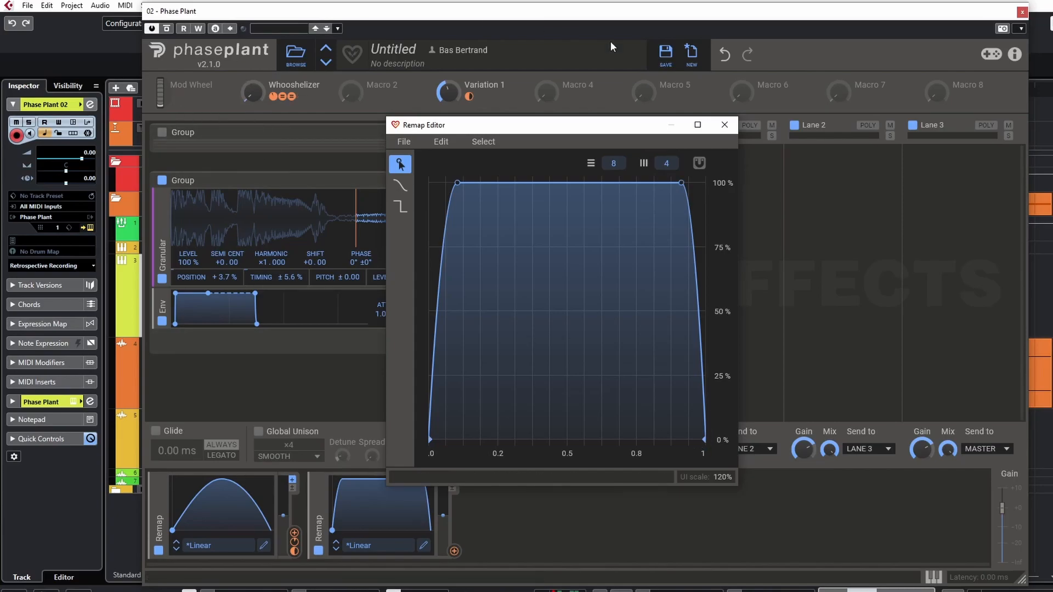
{"action": "left_click", "coordinate": [725, 124]}
Assign the second Remap to raise the glitch group's gain and sweep the Whooshelizer macro to audition it
{"action": "left_click_drag", "start_coordinate": [455, 550], "coordinate": [449, 338]}
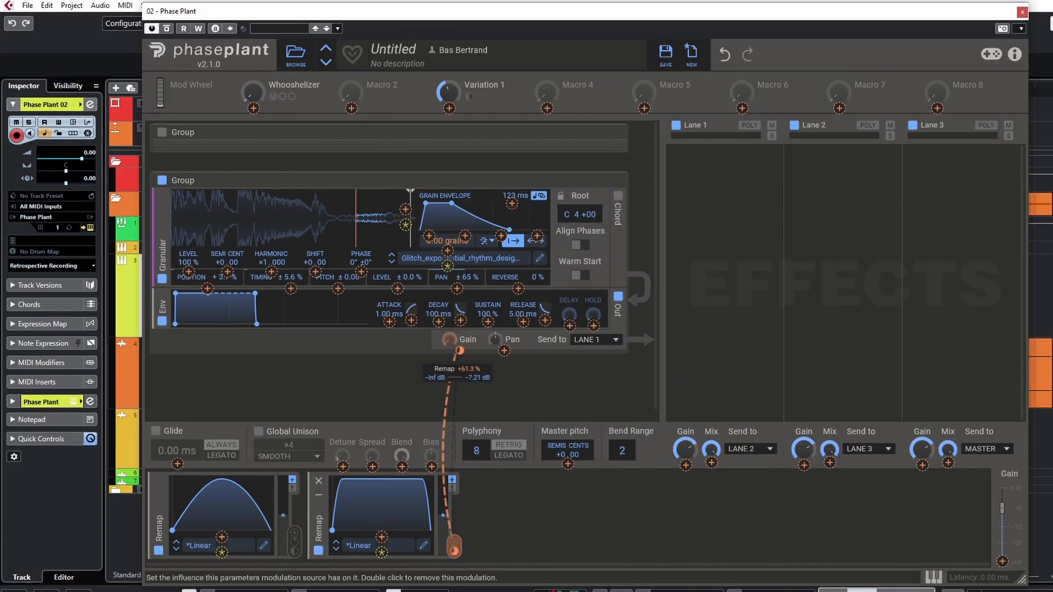
{"action": "mouse_move", "coordinate": [252, 93]}
{"action": "left_mouse_down"}
{"action": "mouse_move", "coordinate": [252, 2]}
{"action": "mouse_move", "coordinate": [251, 84]}
{"action": "left_mouse_up"}
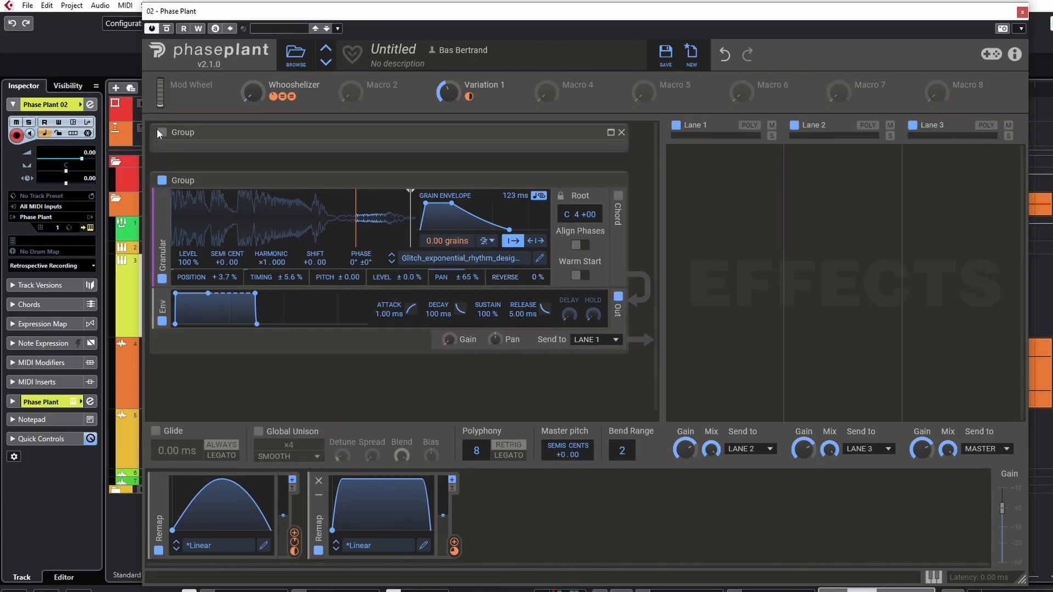
Expand and re-enable the first whoosh group, and send the glitch group to Lane 2
{"action": "left_click", "coordinate": [611, 137]}
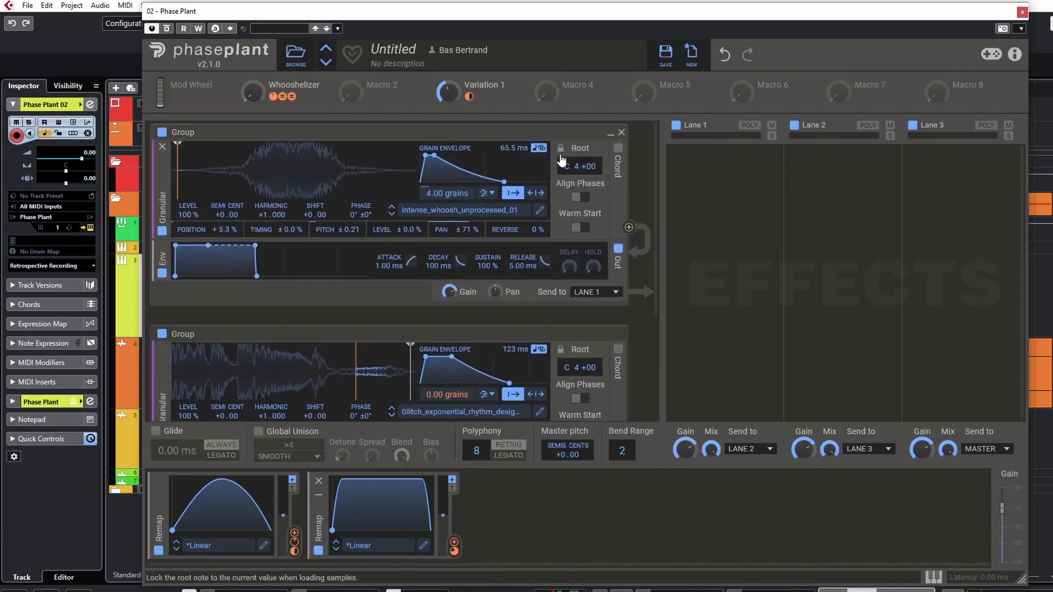
{"action": "scroll", "coordinate": [563, 199], "scroll_direction": "down", "scroll_amount": 3}
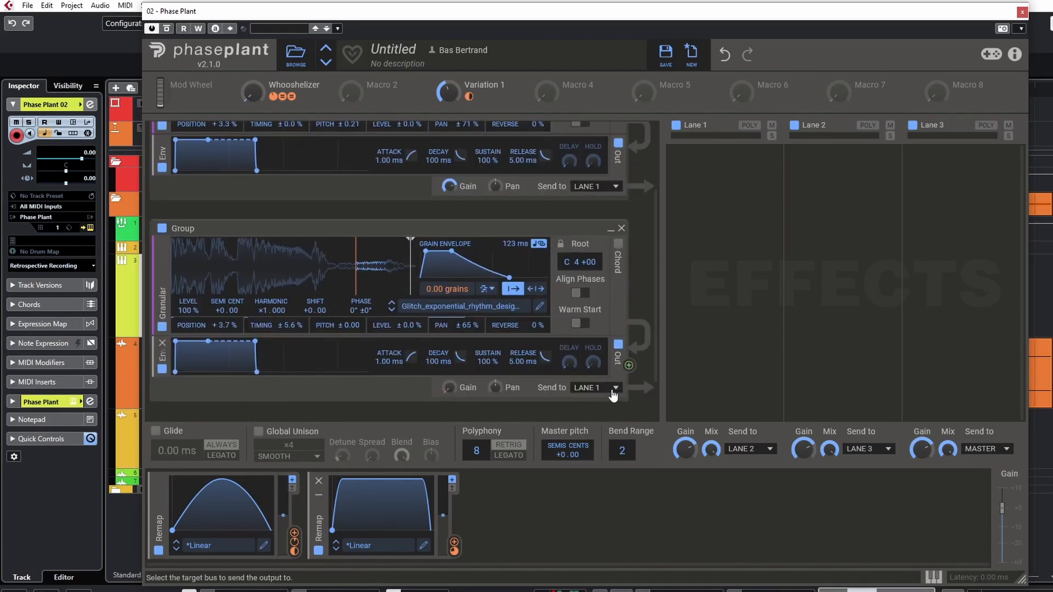
{"action": "left_click", "coordinate": [613, 389]}
{"action": "left_click", "coordinate": [608, 403]}
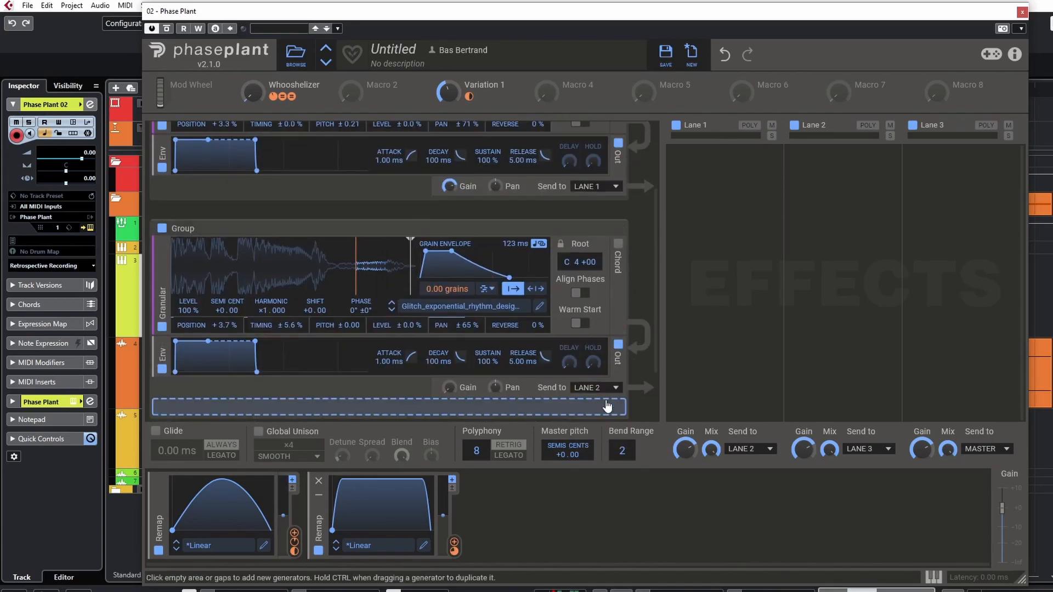
Route the outputs of effect Lanes 1 and 2 directly to Master
{"action": "scroll", "coordinate": [557, 351], "scroll_direction": "up", "scroll_amount": 3}
{"action": "scroll", "coordinate": [260, 218], "scroll_direction": "down", "scroll_amount": 1}
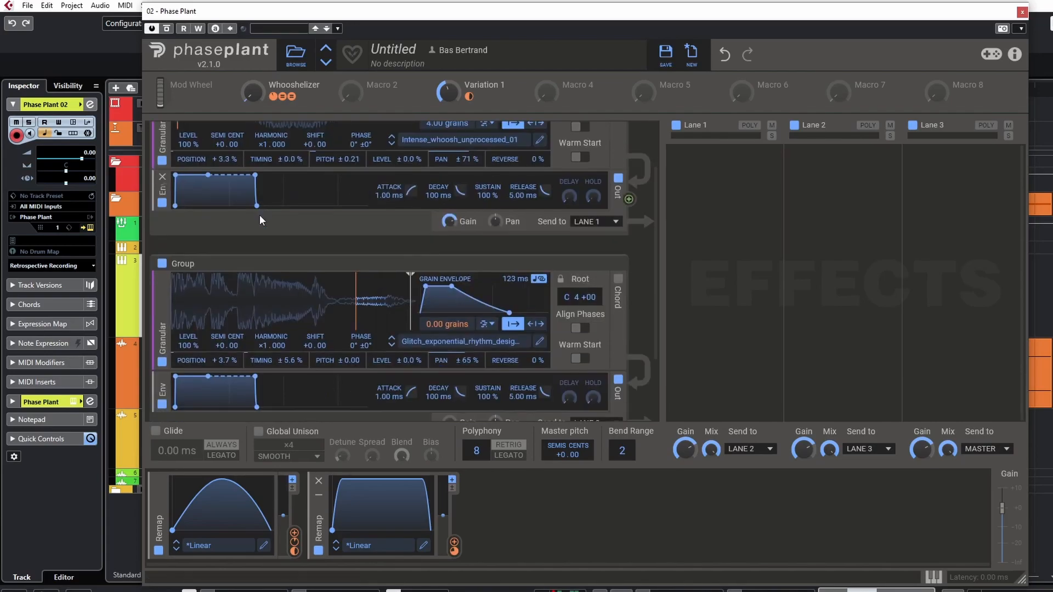
{"action": "scroll", "coordinate": [258, 215], "scroll_direction": "down", "scroll_amount": 1}
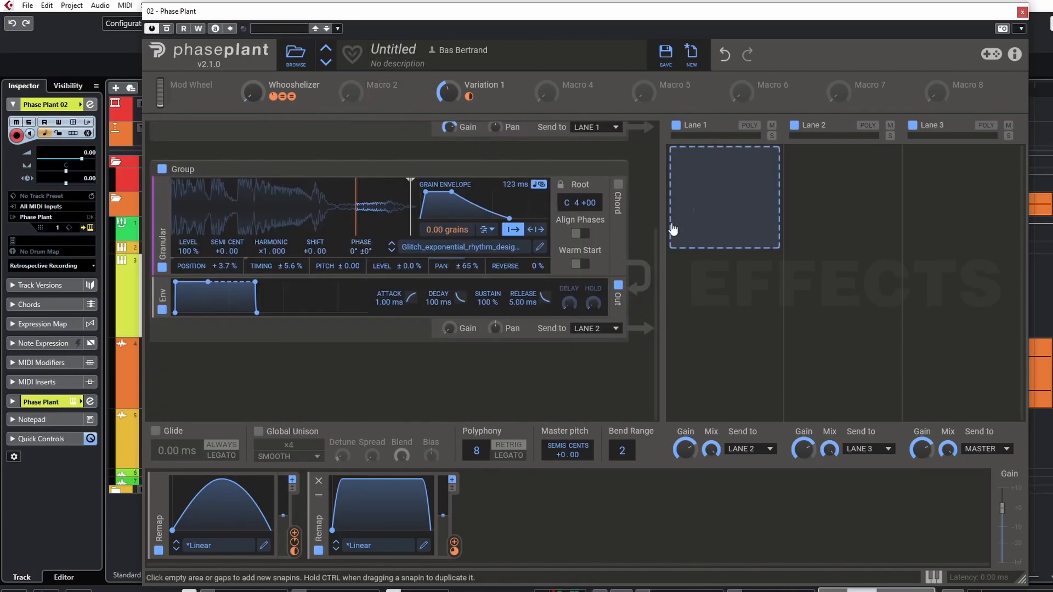
{"action": "scroll", "coordinate": [592, 321], "scroll_direction": "up", "scroll_amount": 2}
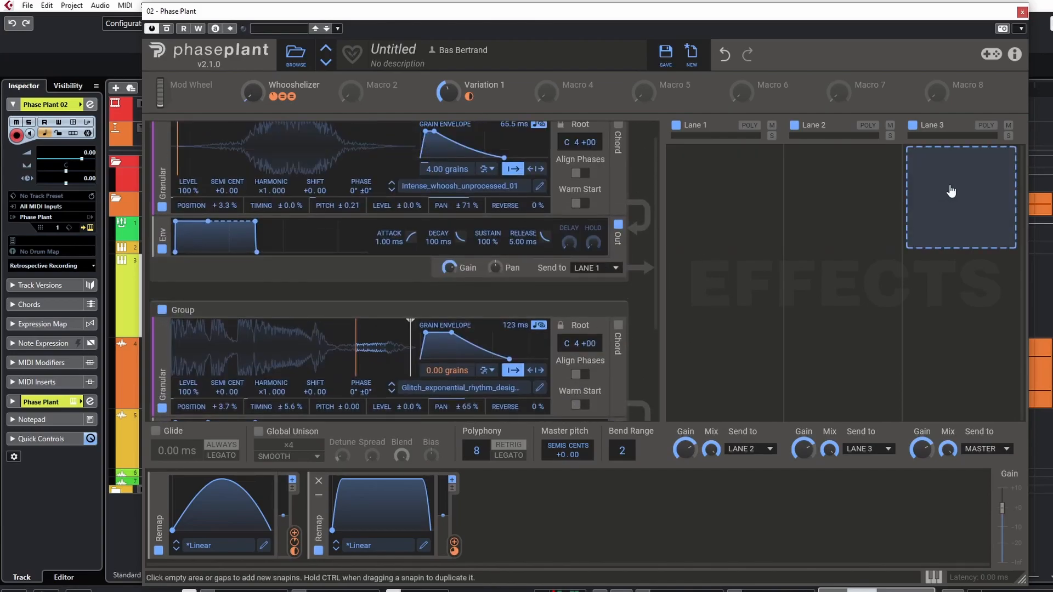
{"action": "left_click", "coordinate": [751, 448]}
{"action": "left_click", "coordinate": [747, 484]}
{"action": "left_click", "coordinate": [872, 452]}
{"action": "left_click", "coordinate": [1002, 451]}
{"action": "left_click", "coordinate": [875, 454]}
{"action": "left_click", "coordinate": [873, 464]}
{"action": "scroll", "coordinate": [505, 269], "scroll_direction": "down", "scroll_amount": 2}
{"action": "scroll", "coordinate": [550, 317], "scroll_direction": "up", "scroll_amount": 2}
{"action": "scroll", "coordinate": [550, 317], "scroll_direction": "up", "scroll_amount": 2}
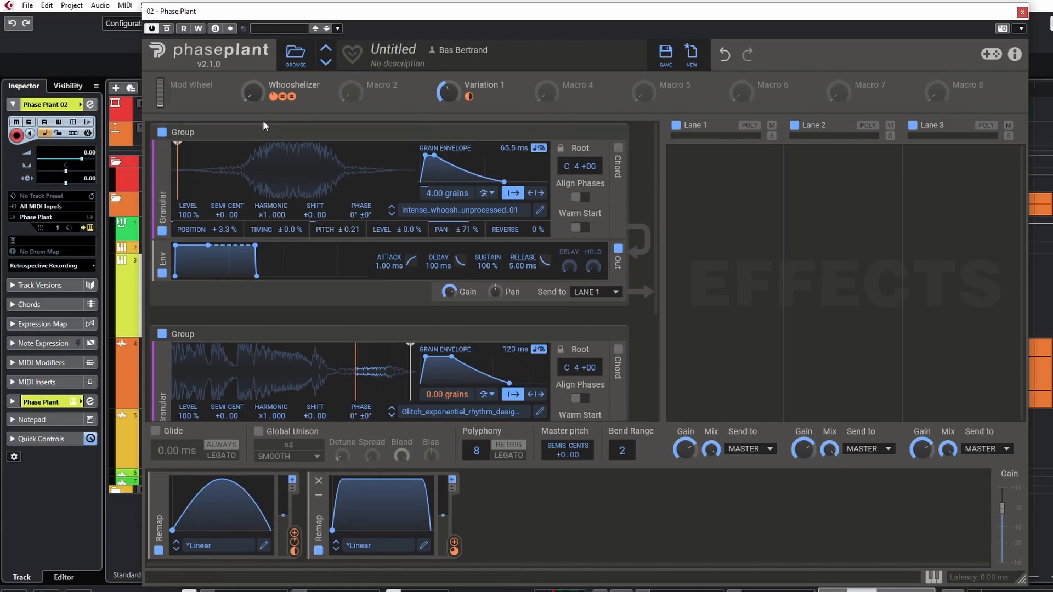
Add a Gain effect to Lane 1 and an LFO modulator after the second Remap
{"action": "left_click", "coordinate": [743, 176]}
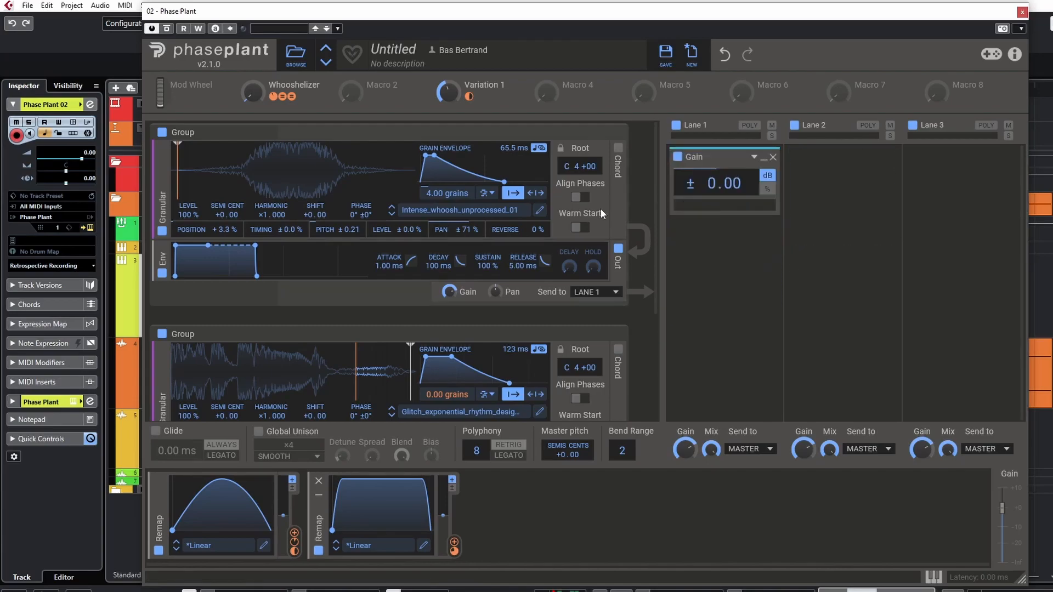
{"action": "left_click", "coordinate": [529, 505]}
{"action": "left_click", "coordinate": [553, 458]}
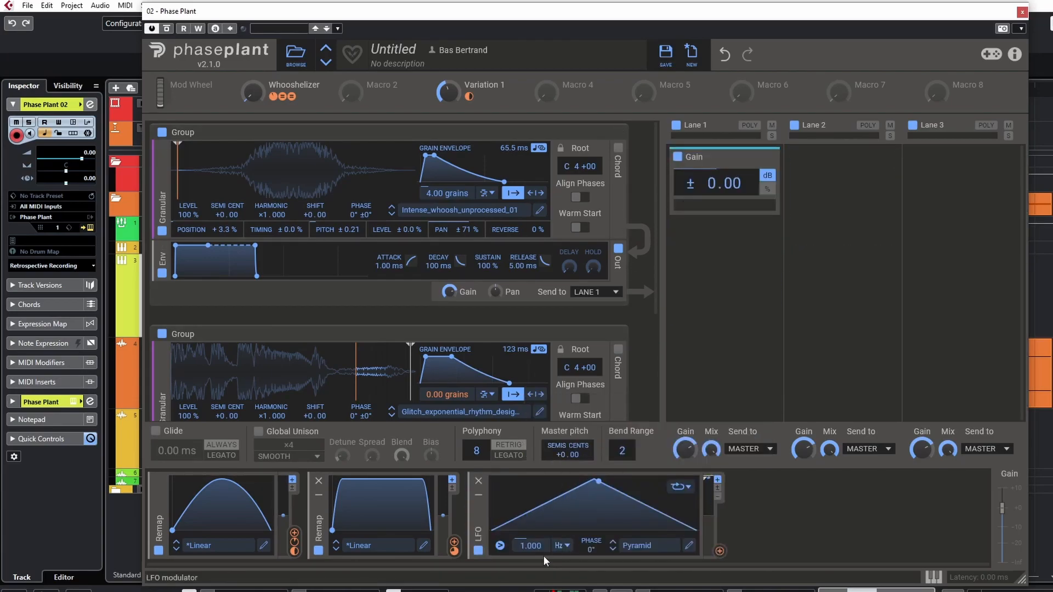
Set the LFO rate to 4.201 Hz and assign the LFO to modulate the Gain effect in Lane 1
{"action": "left_click", "coordinate": [719, 551]}
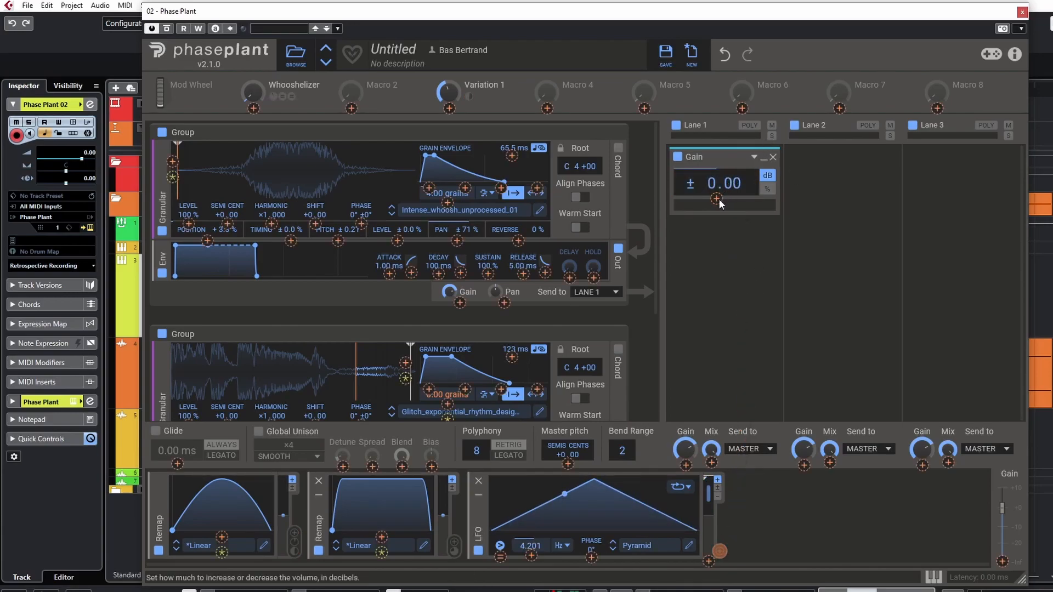
{"action": "left_click_drag", "start_coordinate": [716, 198], "coordinate": [716, 219]}
{"action": "scroll", "coordinate": [597, 274], "scroll_direction": "down", "scroll_amount": 1}
{"action": "scroll", "coordinate": [611, 276], "scroll_direction": "up", "scroll_amount": 1}
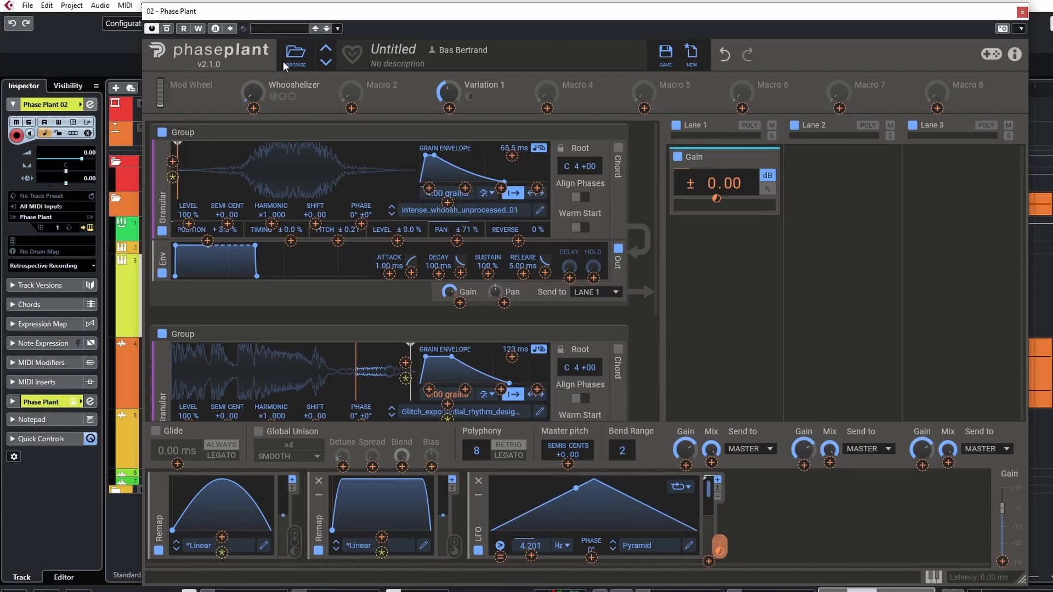
Sweep the Whooshelizer macro upward to audition the gain modulation and disable the glitch group to isolate the whoosh layer
{"action": "left_click_drag", "start_coordinate": [252, 94], "coordinate": [252, 47]}
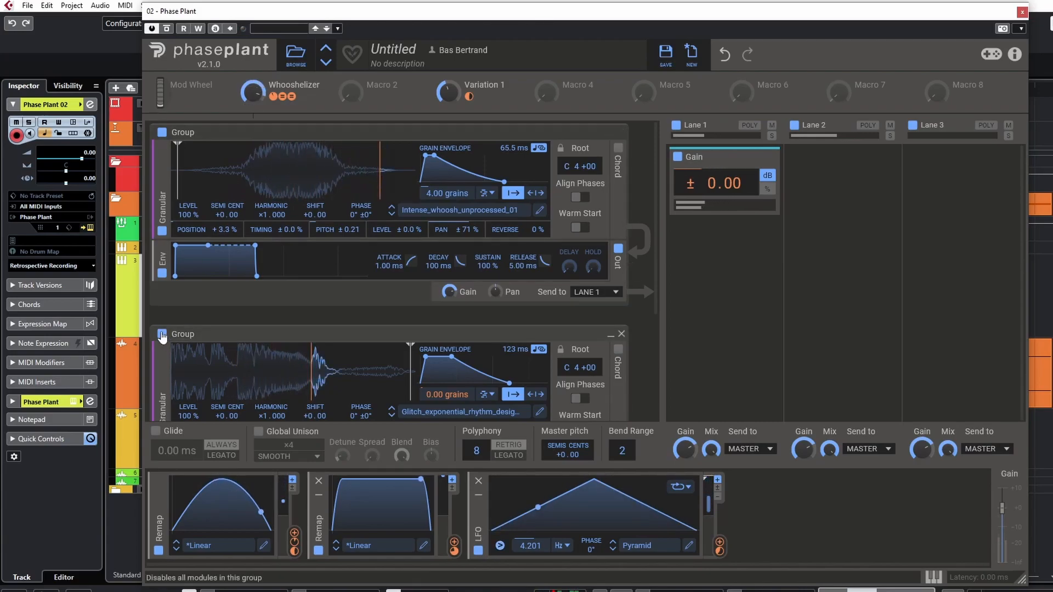
{"action": "scroll", "coordinate": [162, 336], "scroll_direction": "down", "scroll_amount": 1}
{"action": "left_click", "coordinate": [161, 298]}
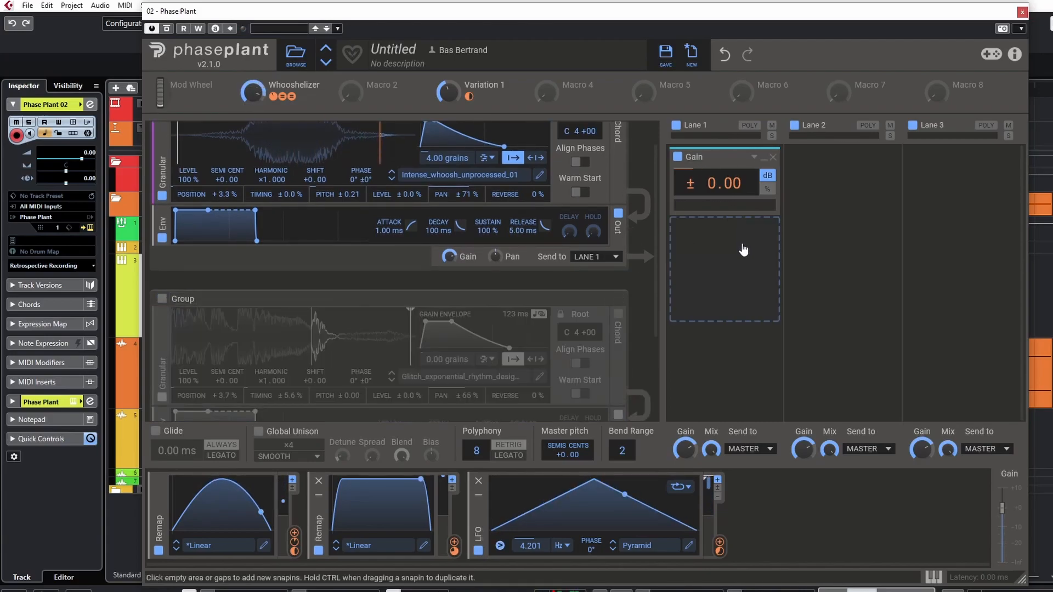
{"action": "scroll", "coordinate": [365, 201], "scroll_direction": "up", "scroll_amount": 1}
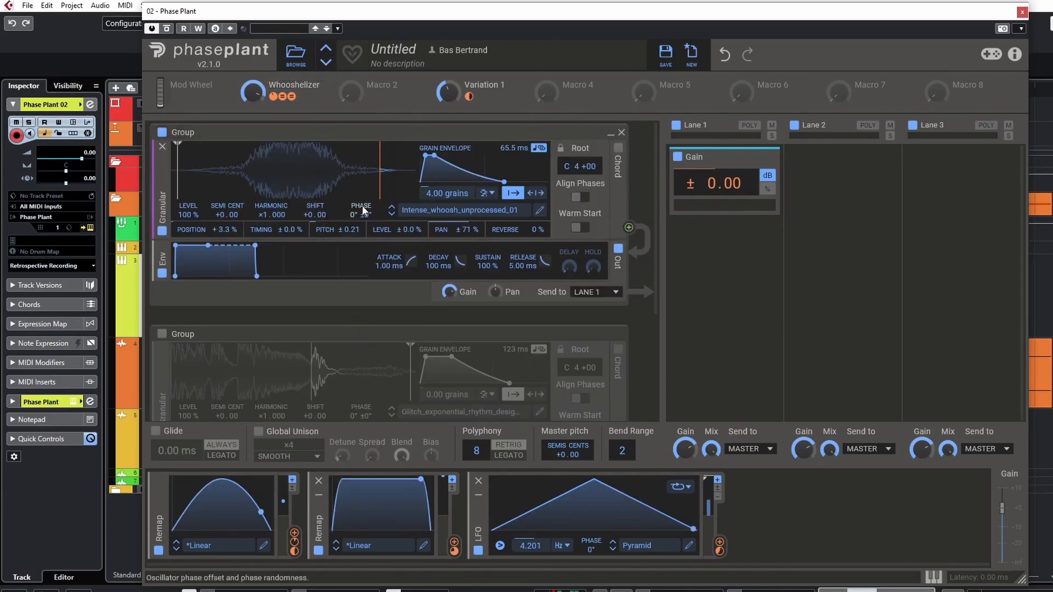
Lower the Whooshelizer macro, add a third Remap modulator before the LFO, and connect the macro to the Remap's input
{"action": "mouse_move", "coordinate": [253, 91]}
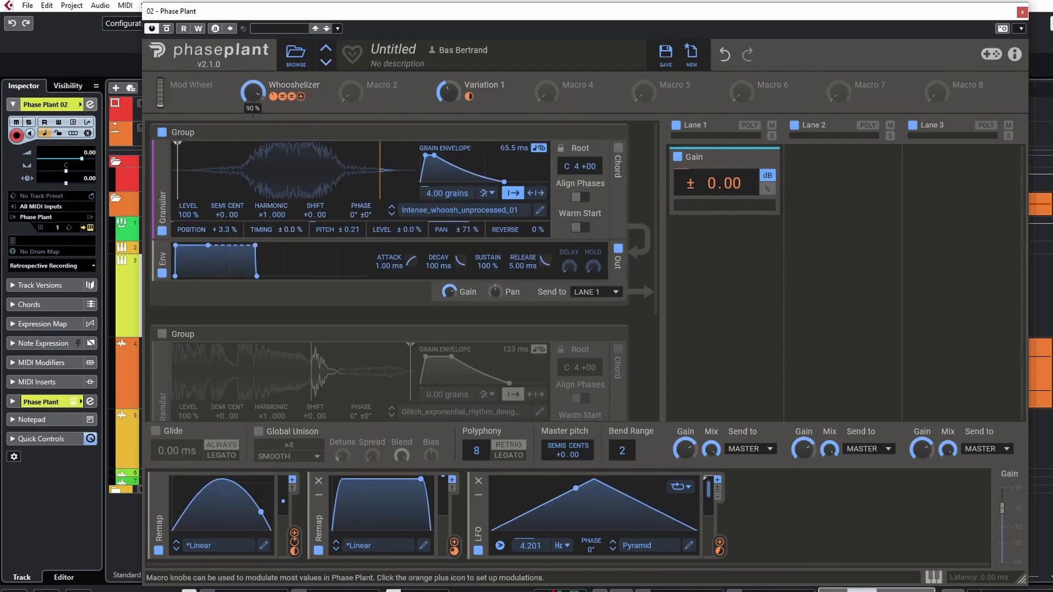
{"action": "left_click_drag", "start_coordinate": [252, 92], "coordinate": [253, 187]}
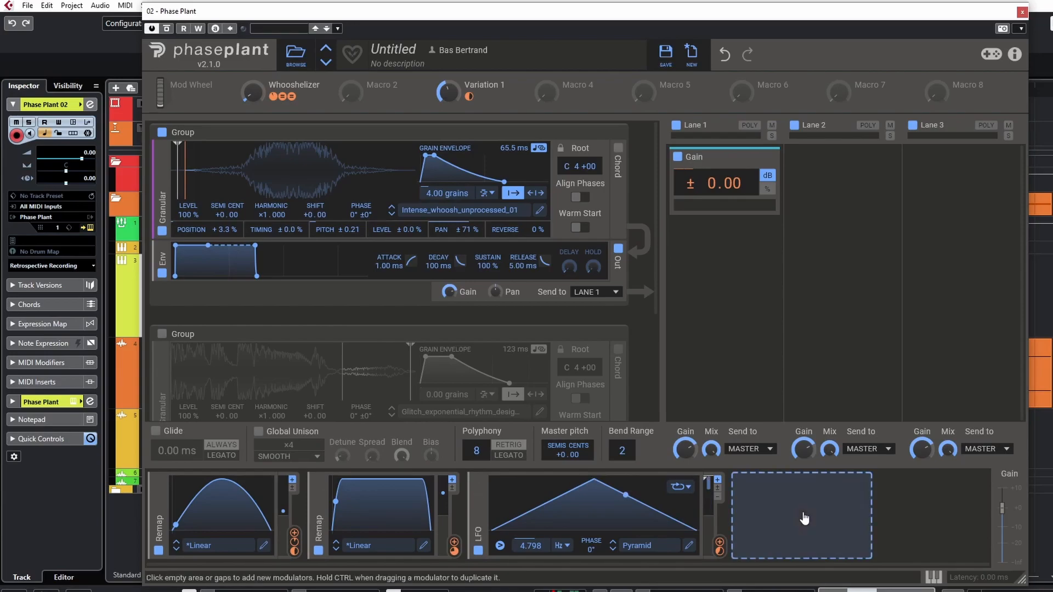
{"action": "left_click", "coordinate": [799, 517]}
{"action": "left_click", "coordinate": [1007, 456]}
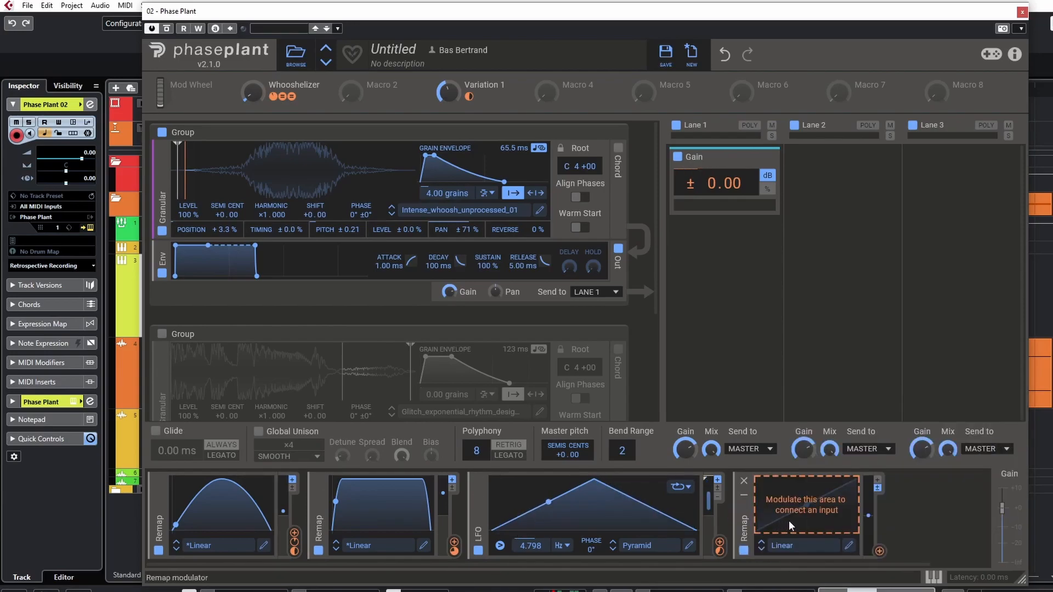
{"action": "left_click_drag", "start_coordinate": [761, 514], "coordinate": [500, 515]}
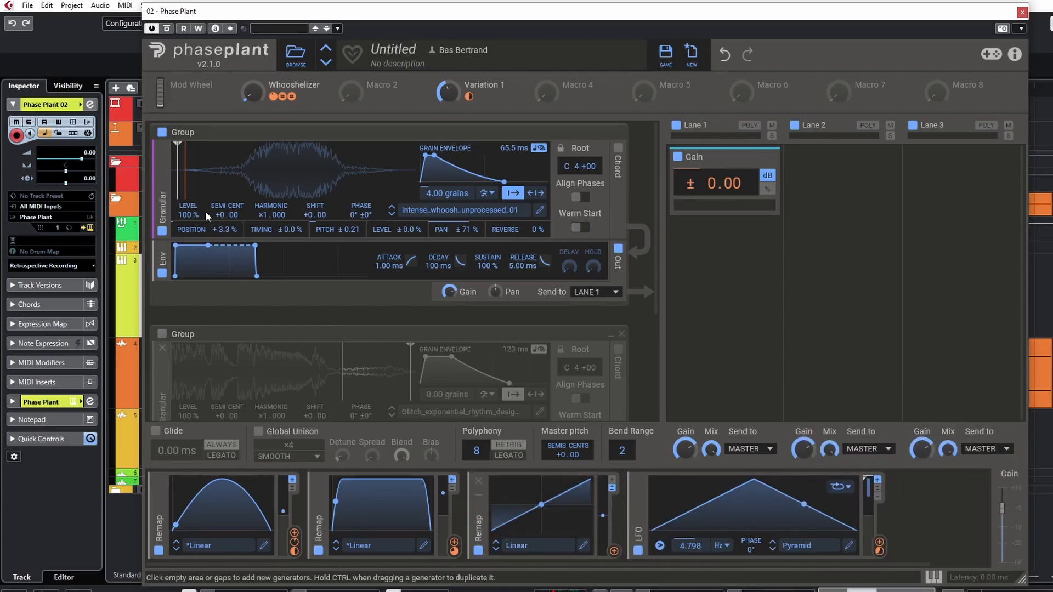
{"action": "left_click", "coordinate": [300, 95]}
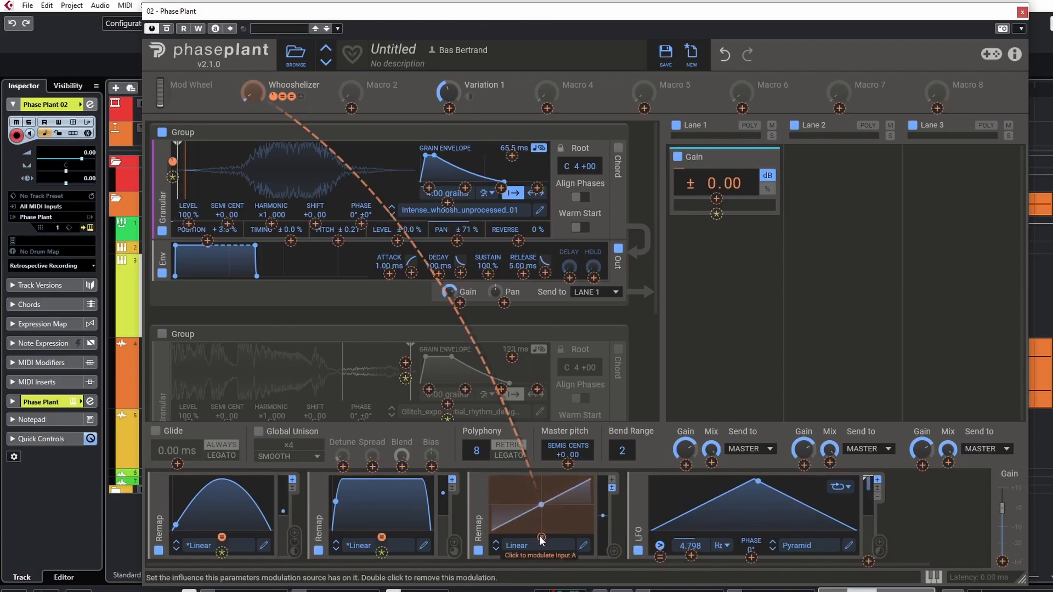
{"action": "left_click", "coordinate": [581, 550]}
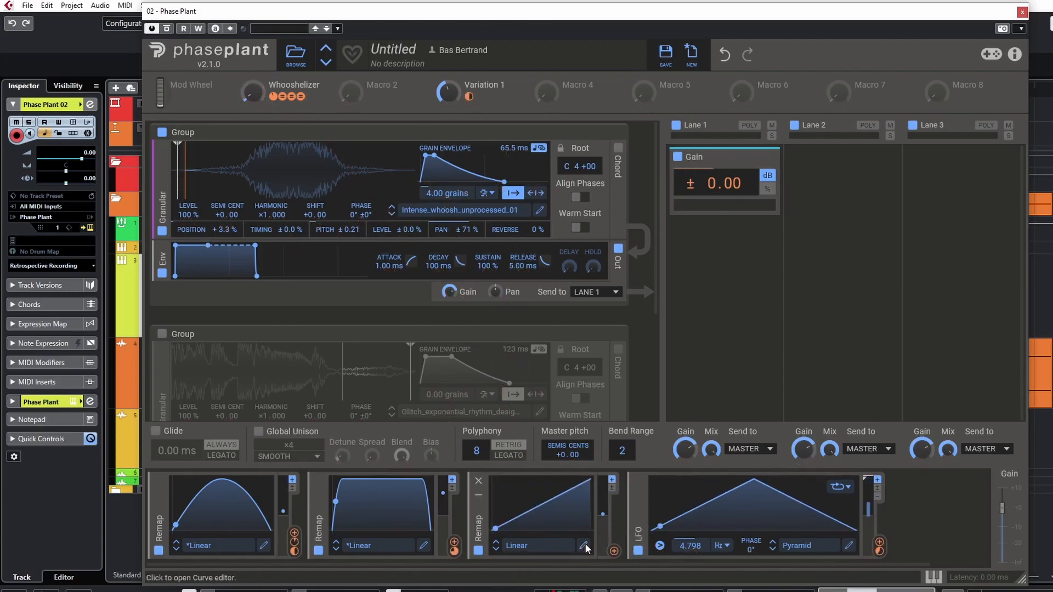
Shape the third Remap's curve to rise smoothly to 100% at about 0.5 and fall to about 70% at the end
{"action": "left_click", "coordinate": [585, 550]}
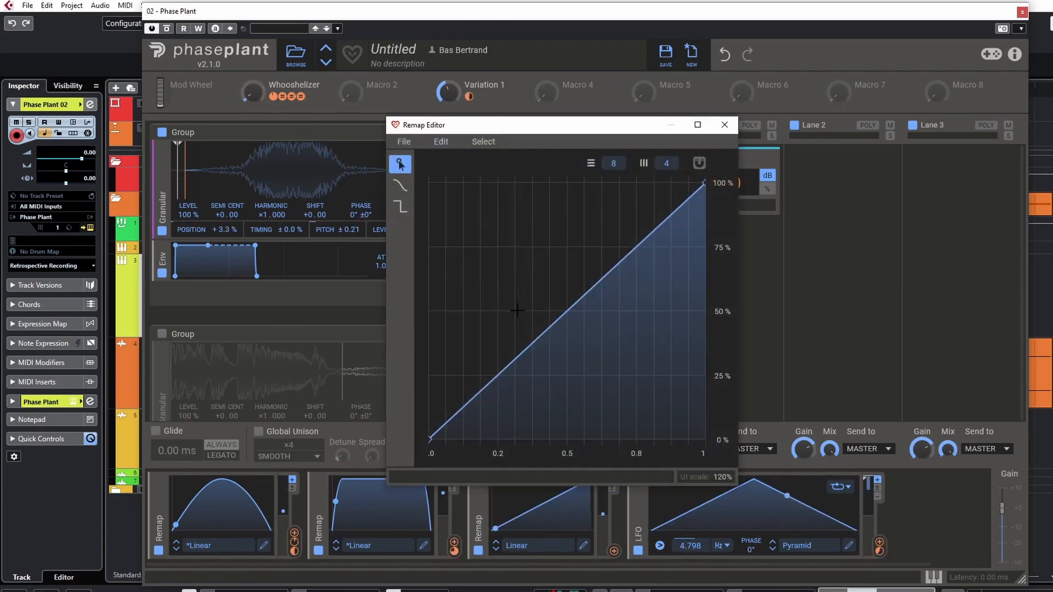
{"action": "left_click_drag", "start_coordinate": [543, 343], "coordinate": [515, 383]}
{"action": "left_click", "coordinate": [546, 343]}
{"action": "left_click_drag", "start_coordinate": [545, 344], "coordinate": [575, 182]}
{"action": "left_click_drag", "start_coordinate": [513, 384], "coordinate": [497, 365]}
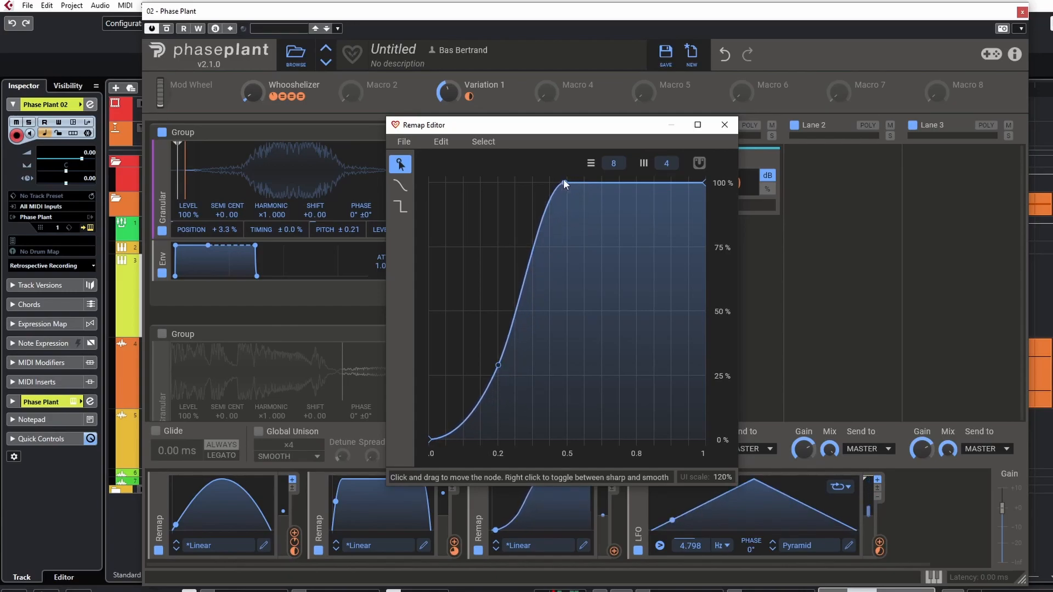
{"action": "left_click", "coordinate": [677, 183]}
{"action": "left_click_drag", "start_coordinate": [703, 183], "coordinate": [705, 261]}
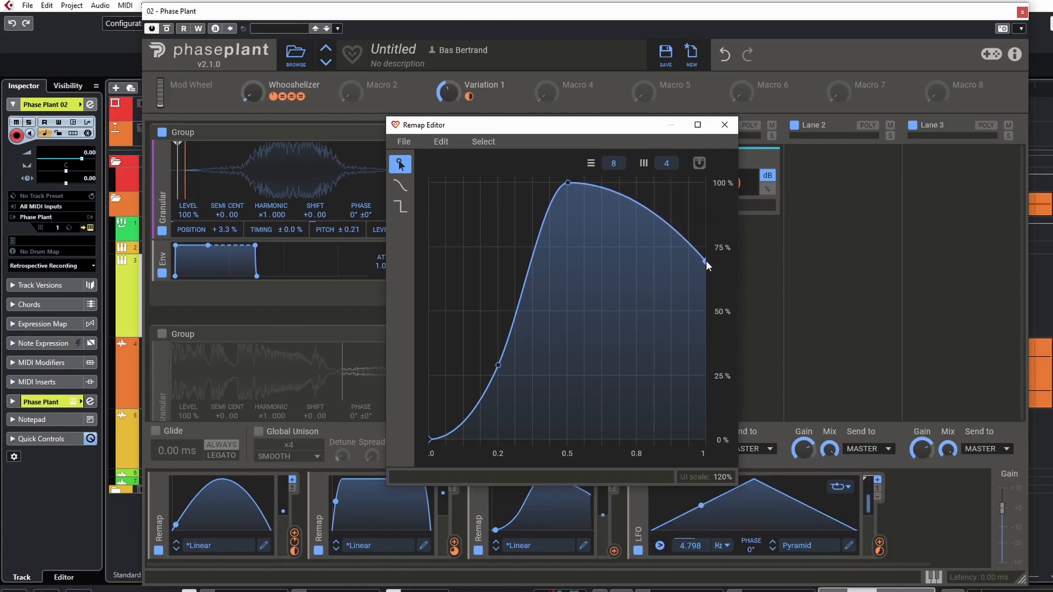
{"action": "left_click", "coordinate": [724, 125]}
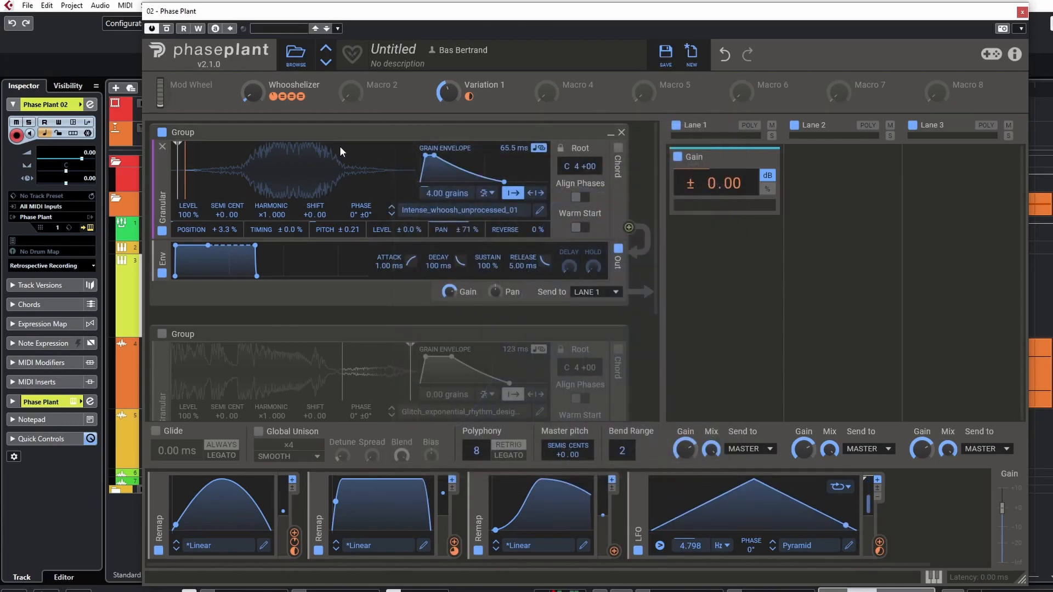
Try to modulate the LFO rate with the third Remap at +24.6%
{"action": "left_click", "coordinate": [614, 551]}
{"action": "left_click", "coordinate": [660, 556]}
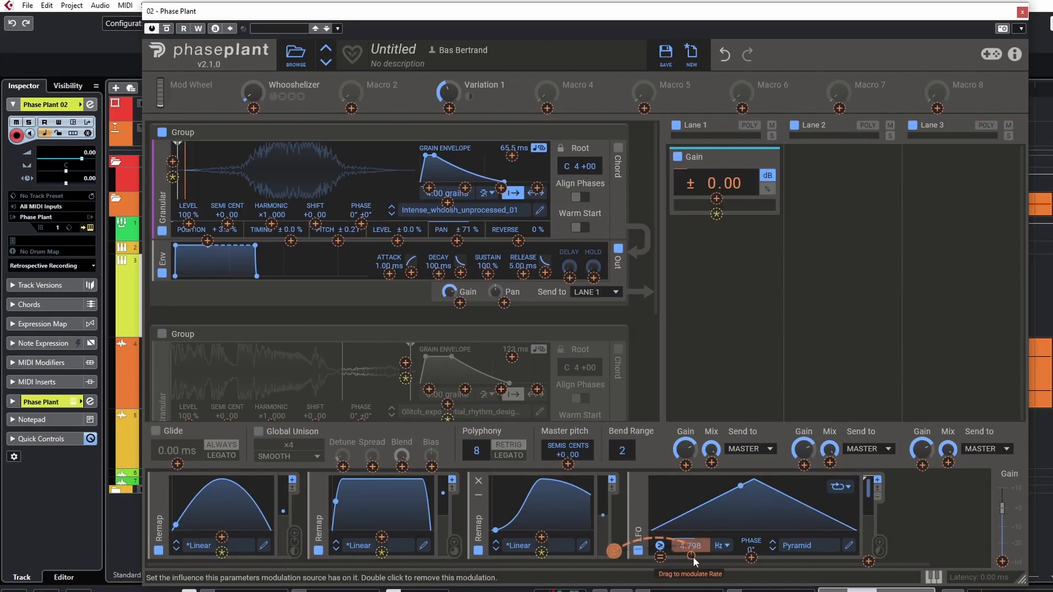
{"action": "left_click_drag", "start_coordinate": [691, 557], "coordinate": [691, 548]}
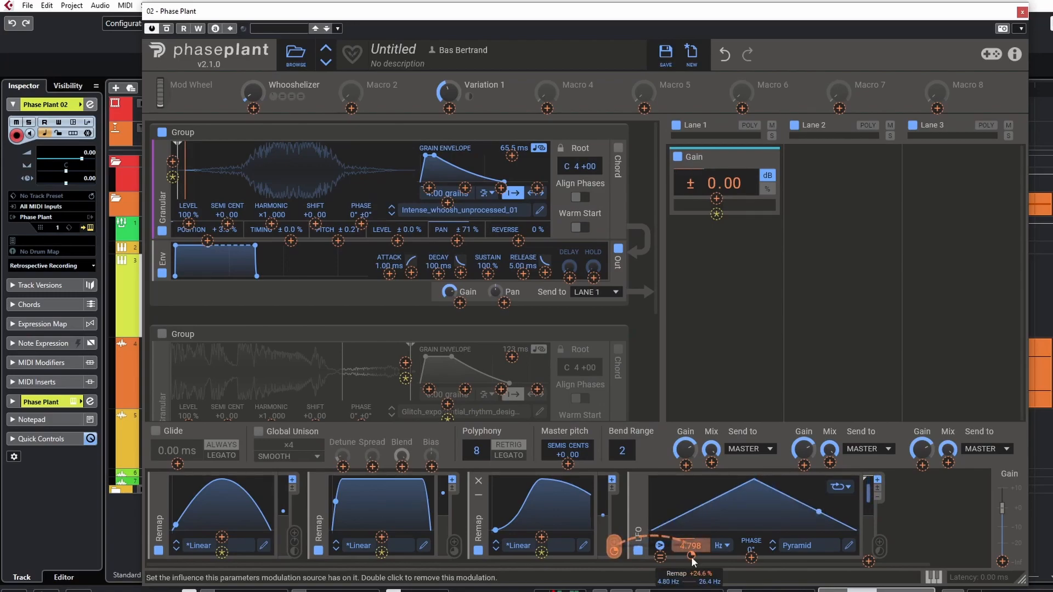
{"action": "left_click", "coordinate": [614, 552]}
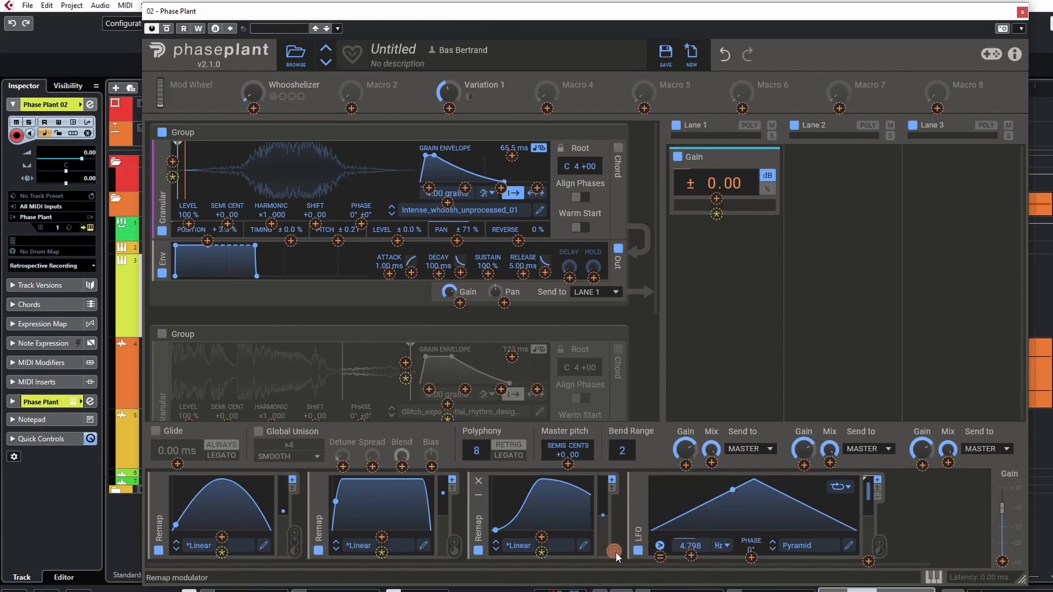
Assign the third Remap to scale the LFO's modulation of the Lane 1 Gain and raise the Whooshelizer macro to audition it
{"action": "left_click", "coordinate": [614, 551]}
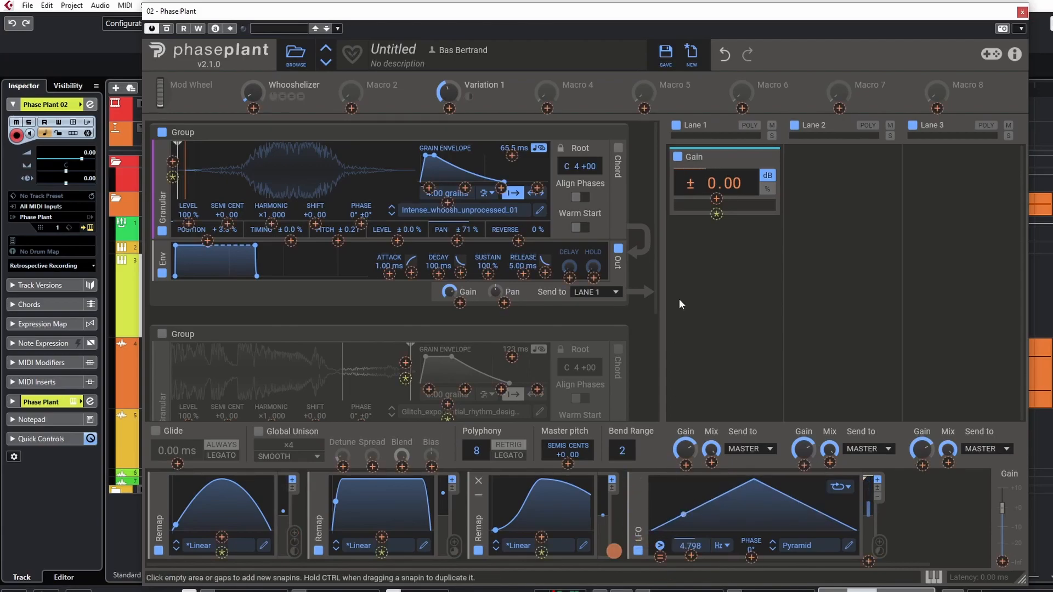
{"action": "left_click", "coordinate": [716, 215]}
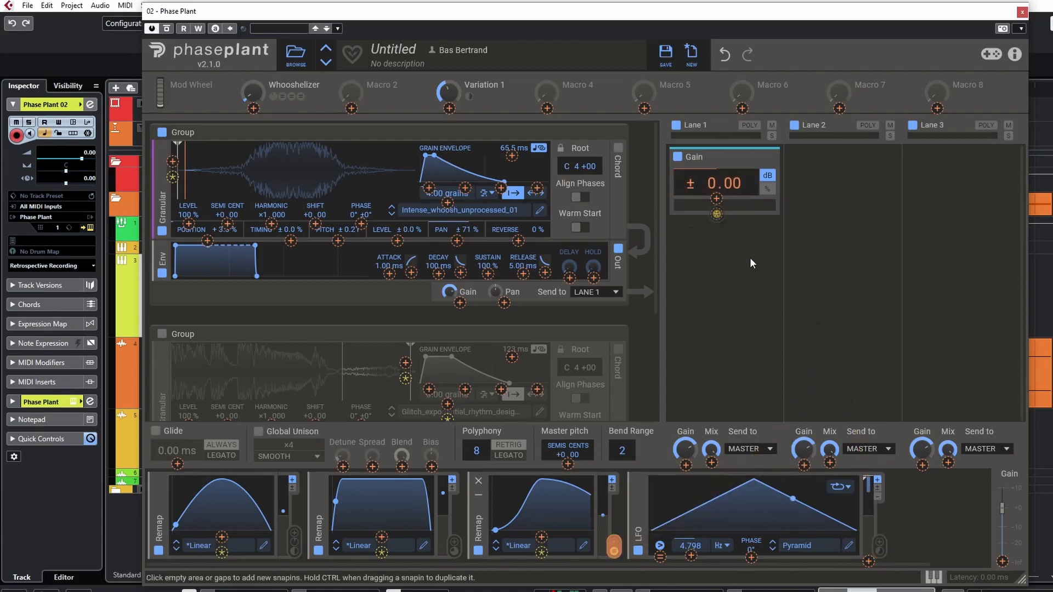
{"action": "left_click", "coordinate": [447, 86]}
{"action": "left_click_drag", "start_coordinate": [252, 91], "coordinate": [252, 42]}
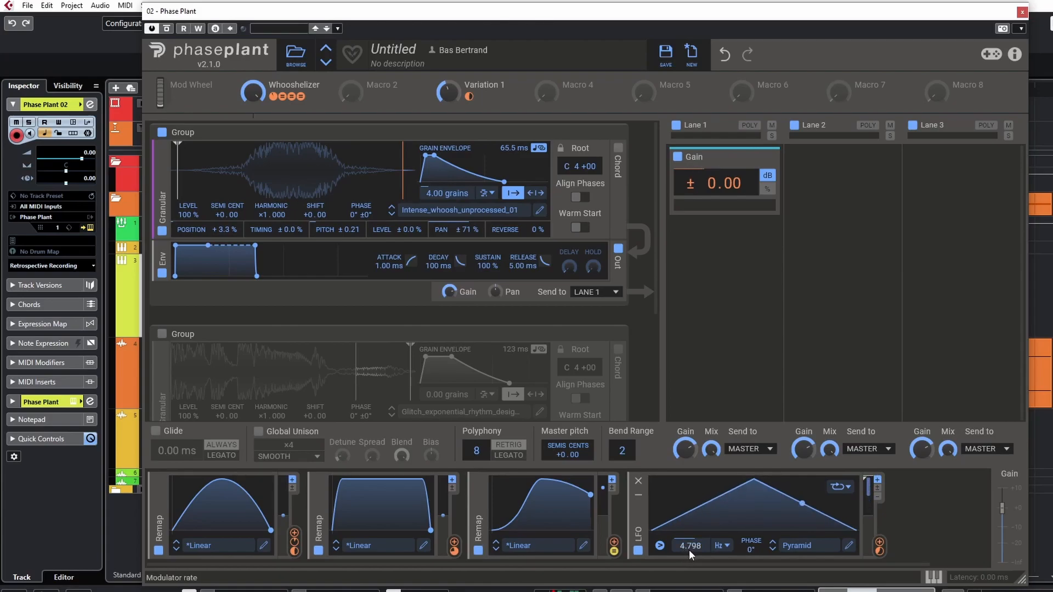
Assign the first Remap to modulate the LFO rate by +17.5% and sweep the Whooshelizer macro to audition it
{"action": "left_click", "coordinate": [294, 533]}
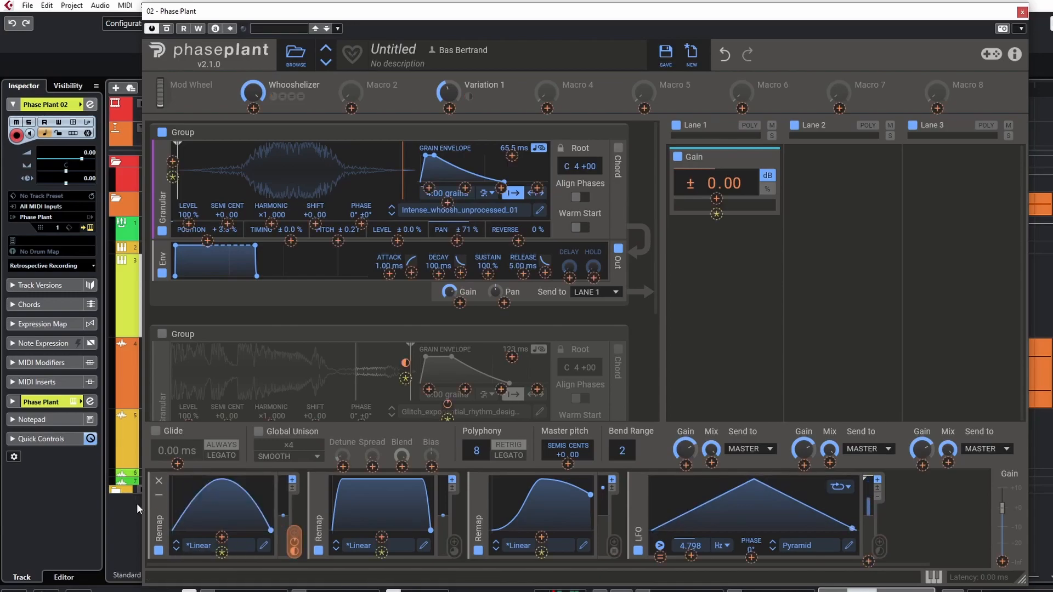
{"action": "left_click", "coordinate": [691, 556]}
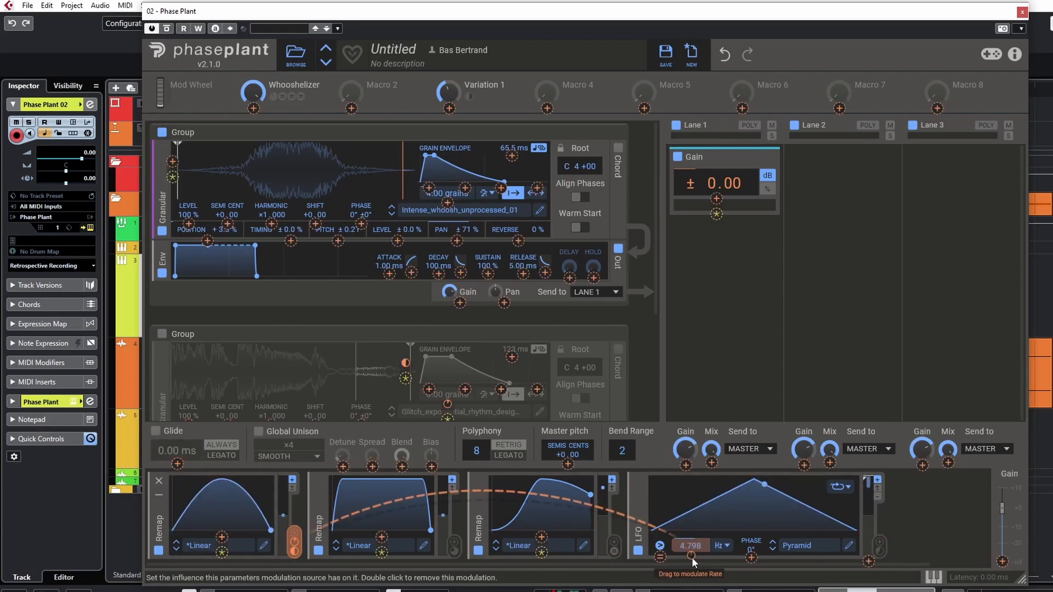
{"action": "left_click_drag", "start_coordinate": [691, 556], "coordinate": [691, 561]}
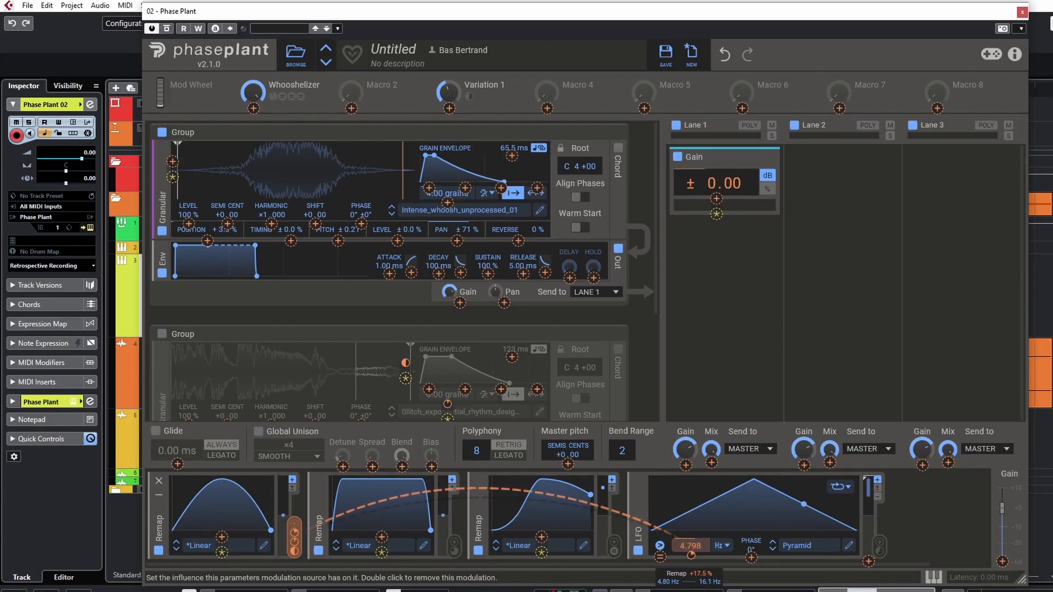
{"action": "mouse_move", "coordinate": [256, 89]}
{"action": "left_mouse_down"}
{"action": "mouse_move", "coordinate": [256, 178]}
{"action": "mouse_move", "coordinate": [255, 95]}
{"action": "left_mouse_up"}
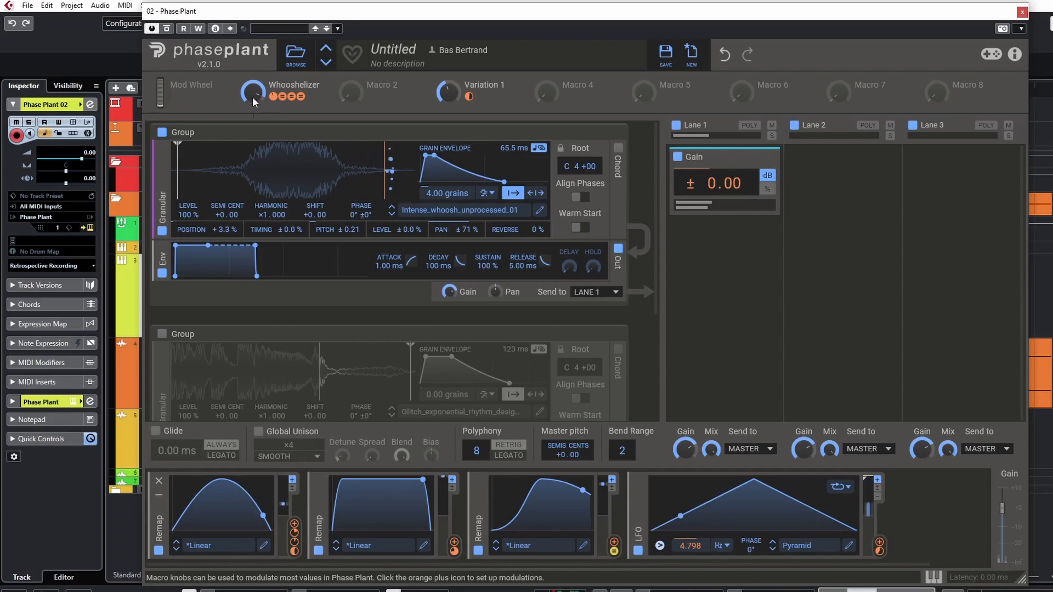
Adjust the LFO's modulation depth on the Lane 1 Gain and sweep the Whooshelizer macro down to its minimum
{"action": "mouse_move", "coordinate": [719, 198]}
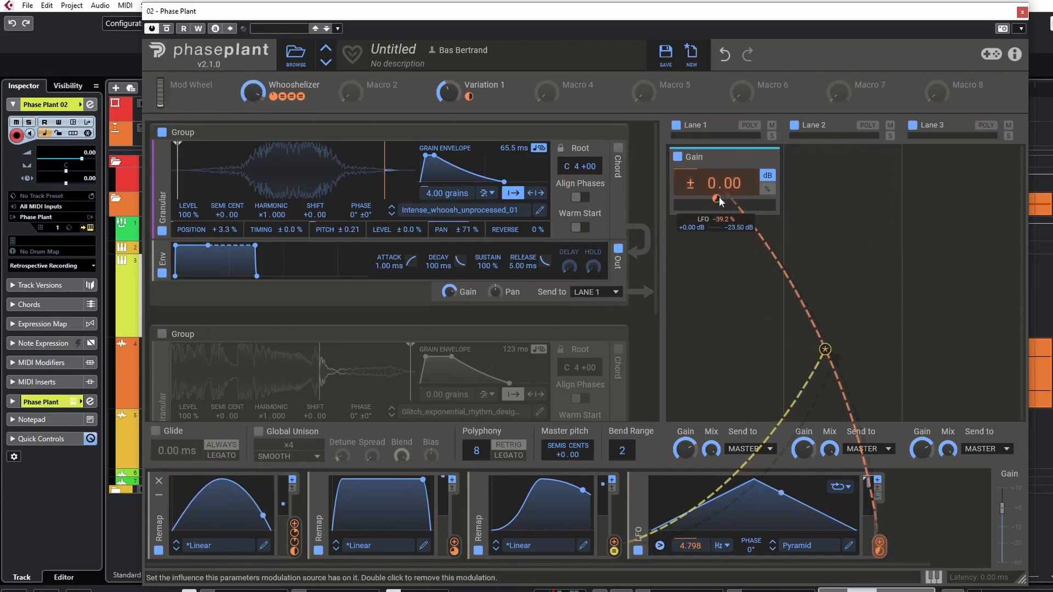
{"action": "left_click_drag", "start_coordinate": [718, 196], "coordinate": [718, 181]}
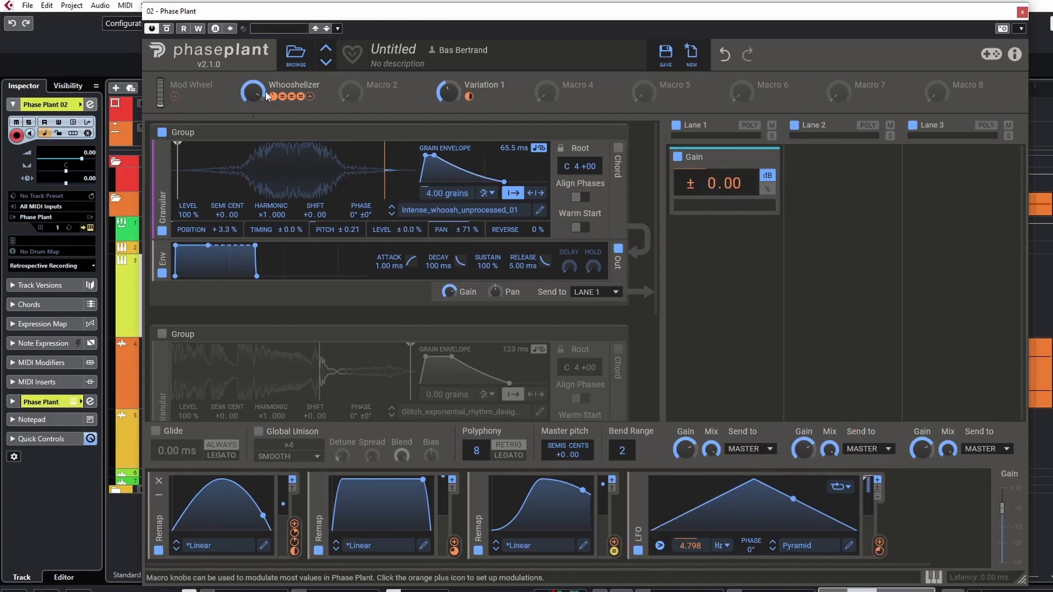
{"action": "left_click_drag", "start_coordinate": [258, 90], "coordinate": [258, 184]}
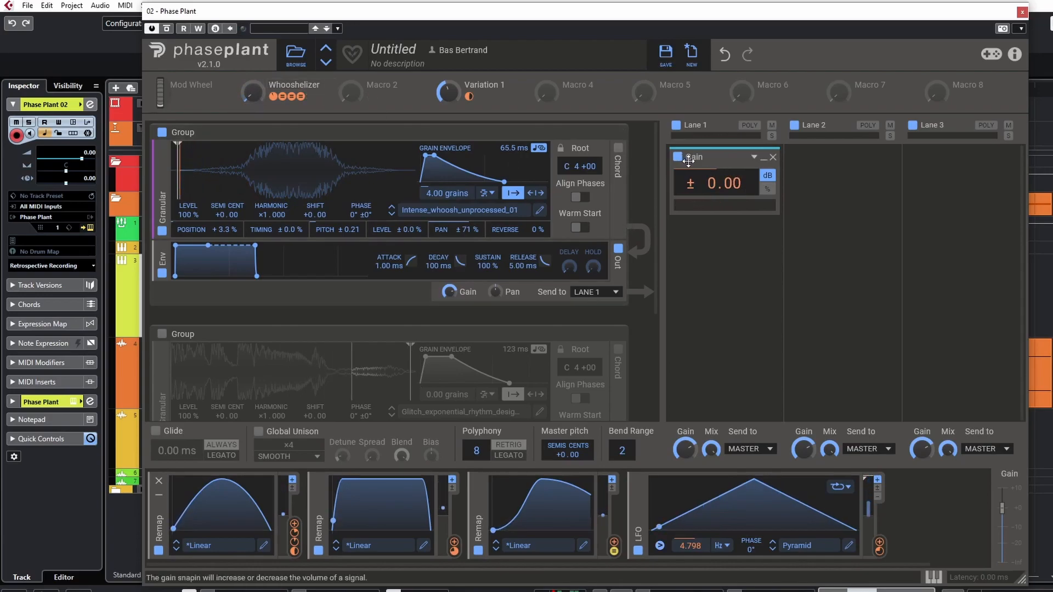
Duplicate the modulated Gain effect from Lane 1 into Lane 2 and re-enable the glitch group
{"action": "left_click_drag", "start_coordinate": [691, 160], "coordinate": [821, 164]}
{"action": "left_click", "coordinate": [161, 333]}
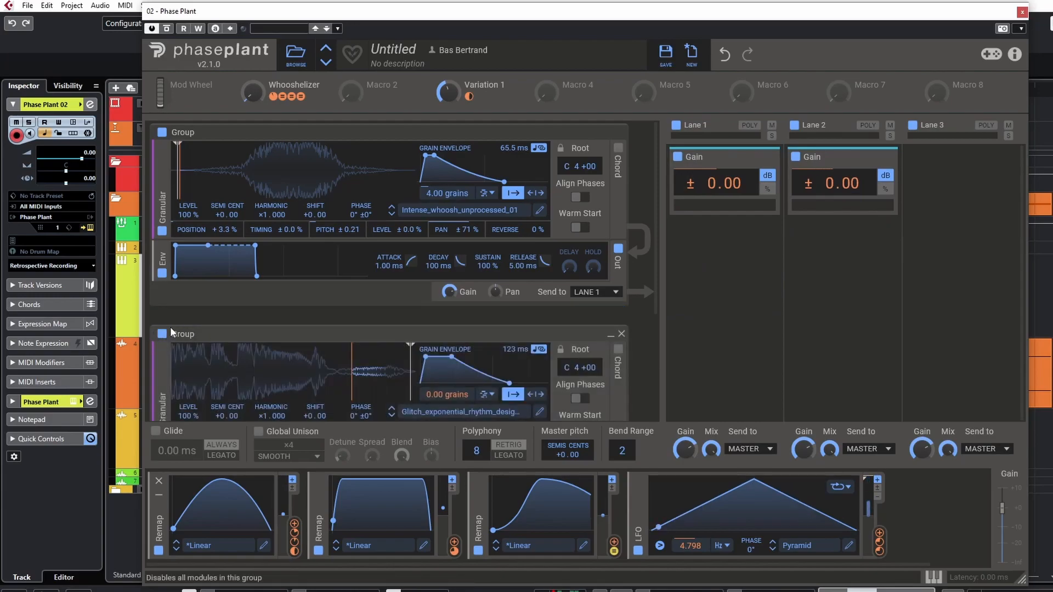
{"action": "scroll", "coordinate": [223, 314], "scroll_direction": "down", "scroll_amount": 2}
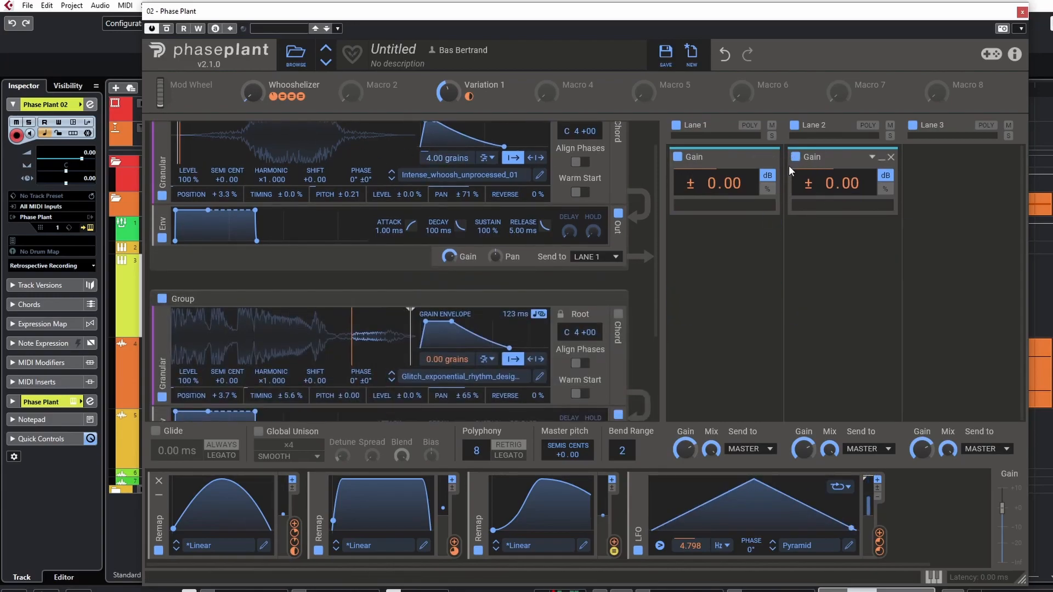
Disable Lane 2 and add a Multipass effect below the Gain in Lane 1
{"action": "left_click", "coordinate": [793, 125]}
{"action": "left_click", "coordinate": [713, 234]}
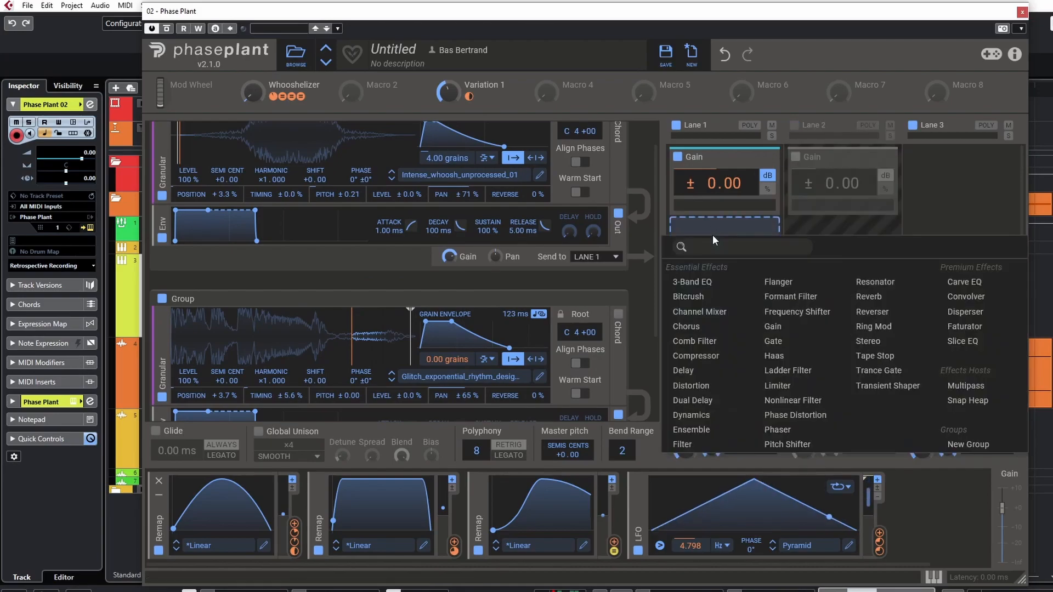
{"action": "left_click", "coordinate": [237, 263]}
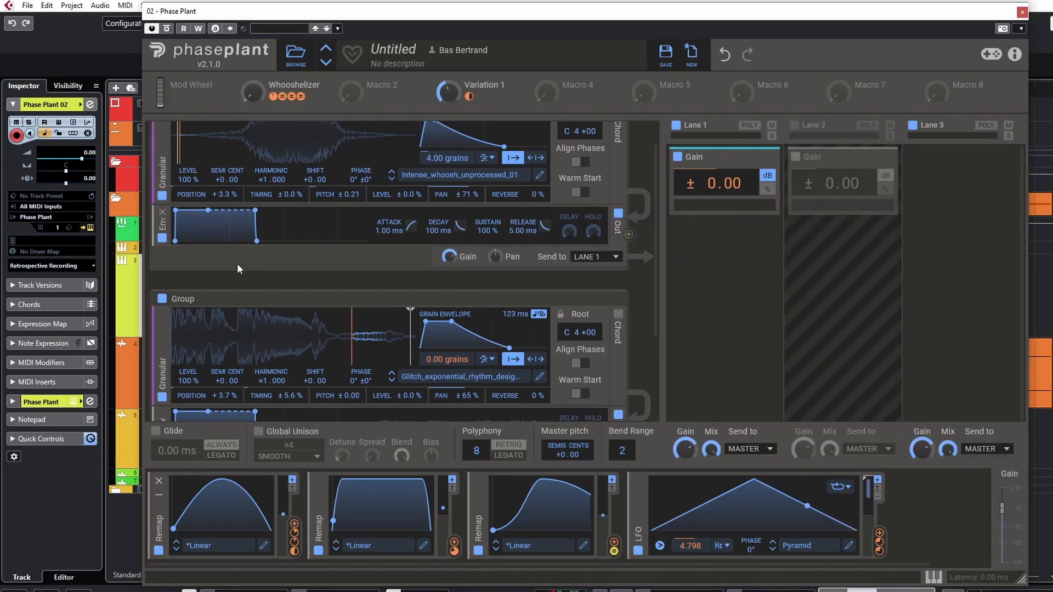
{"action": "scroll", "coordinate": [244, 247], "scroll_direction": "up", "scroll_amount": 1}
{"action": "left_click", "coordinate": [709, 241]}
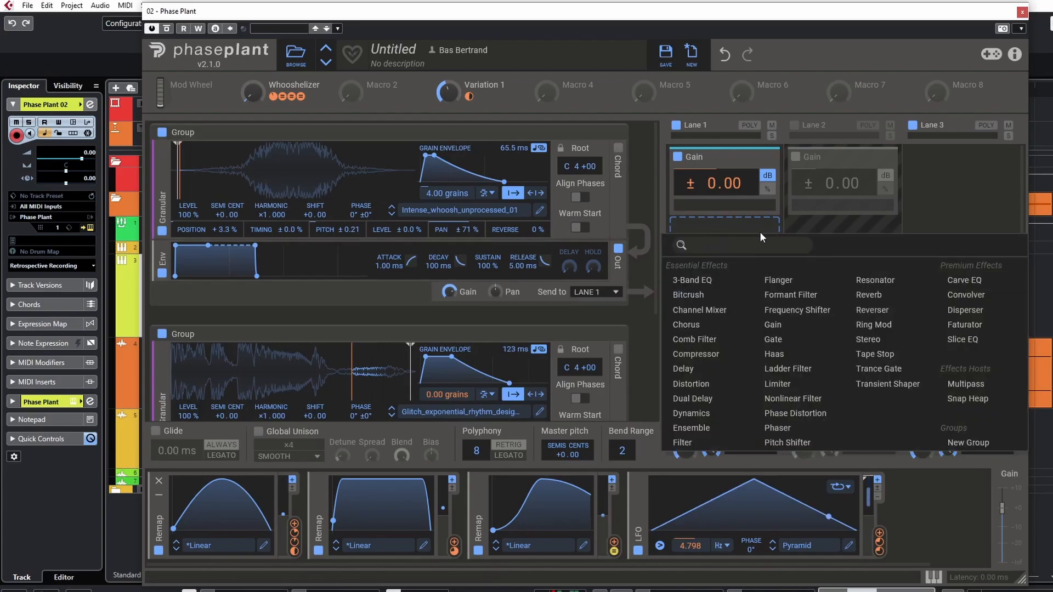
{"action": "left_click", "coordinate": [990, 386]}
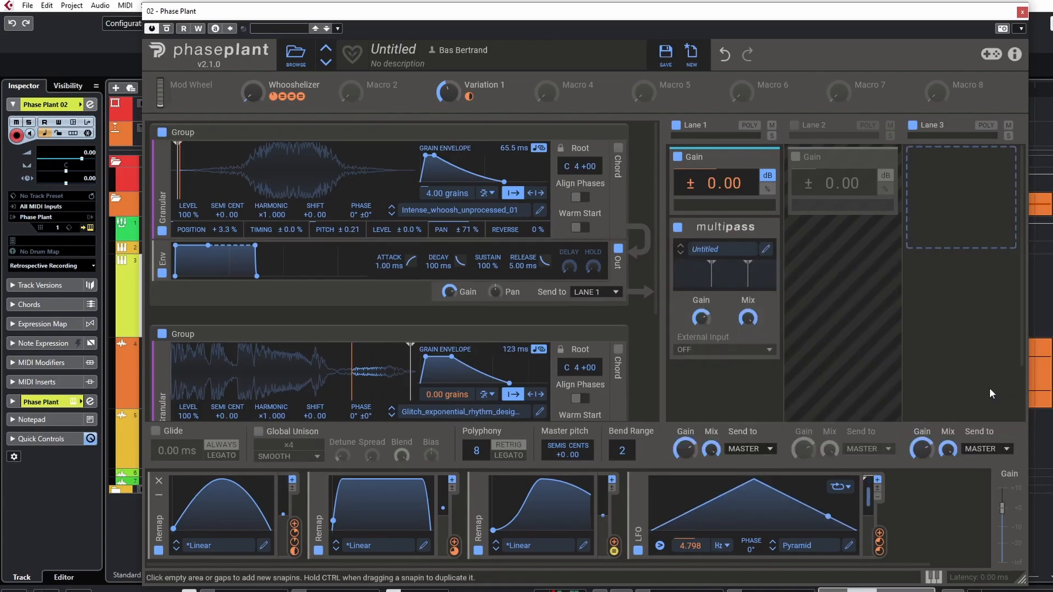
Open the Multipass editor, disable the band above 3.00 kHz, and set the remaining crossover to 485 Hz
{"action": "left_click", "coordinate": [765, 253]}
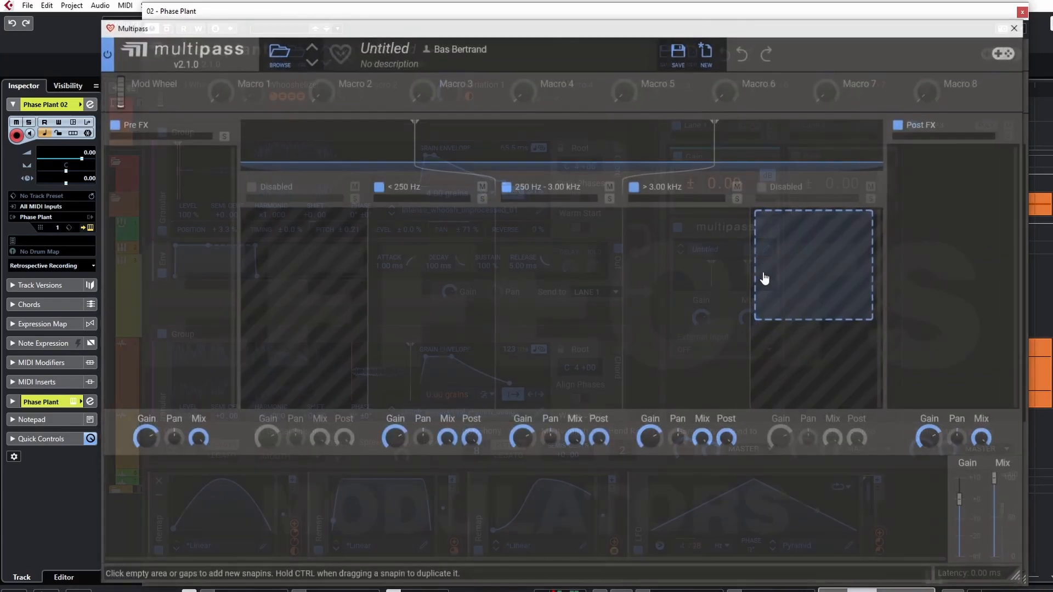
{"action": "left_click", "coordinate": [635, 187]}
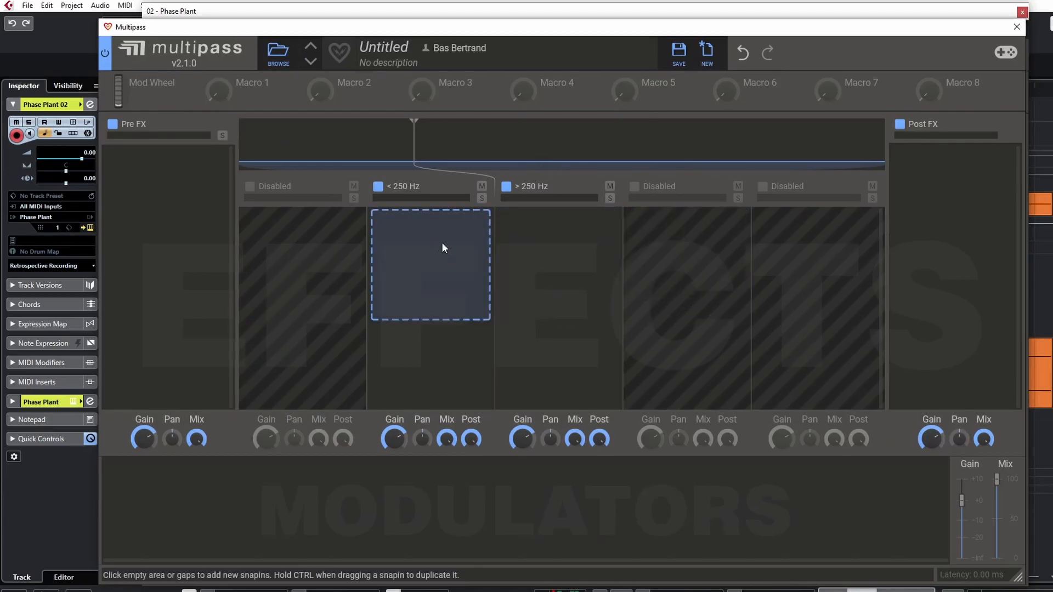
{"action": "left_click", "coordinate": [443, 249]}
{"action": "left_click", "coordinate": [400, 117]}
{"action": "left_click_drag", "start_coordinate": [414, 139], "coordinate": [495, 139]}
Add a Distortion effect in Saturate mode to the Multipass band below 485 Hz
{"action": "left_click", "coordinate": [435, 266]}
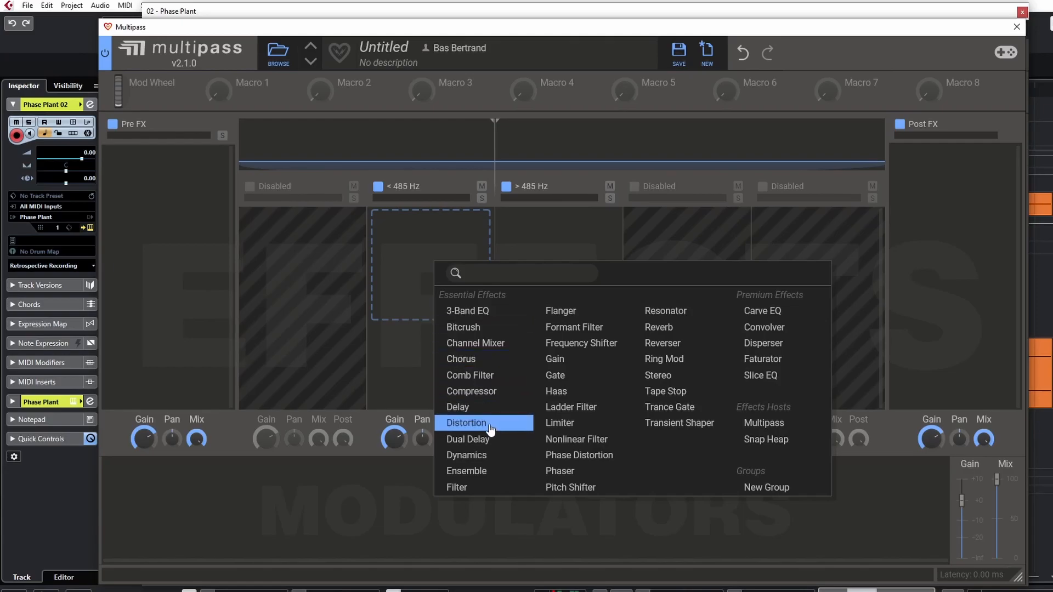
{"action": "left_click", "coordinate": [466, 423]}
{"action": "left_click", "coordinate": [419, 281]}
{"action": "left_click", "coordinate": [419, 301]}
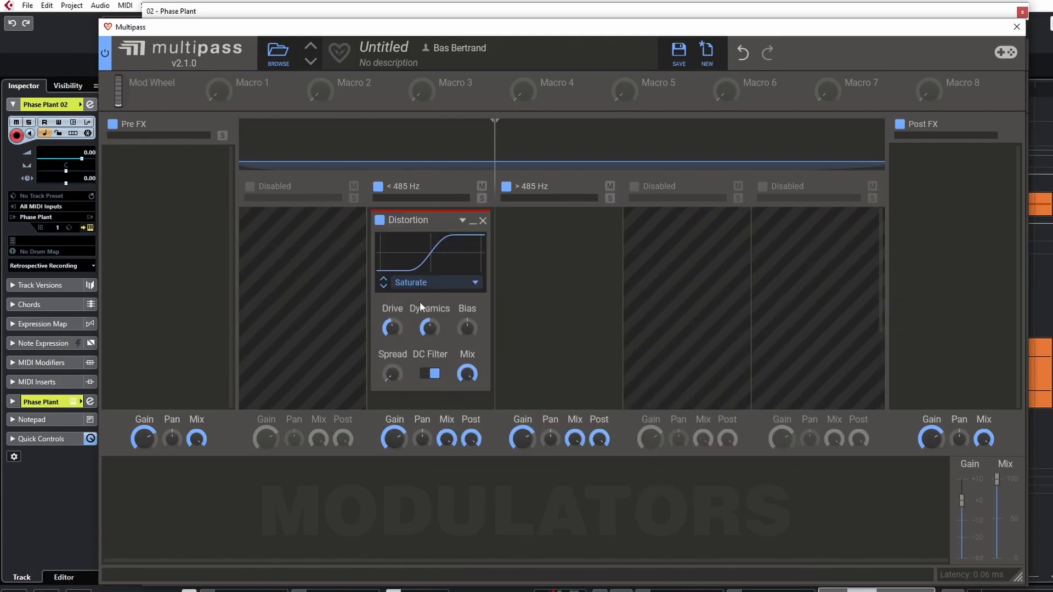
Reposition the Multipass window, turn the Whooshelizer macro to about midway, and raise the Distortion's Drive to about 10.16 dB
{"action": "left_click_drag", "start_coordinate": [450, 27], "coordinate": [466, 103]}
{"action": "left_click_drag", "start_coordinate": [252, 92], "coordinate": [252, 64]}
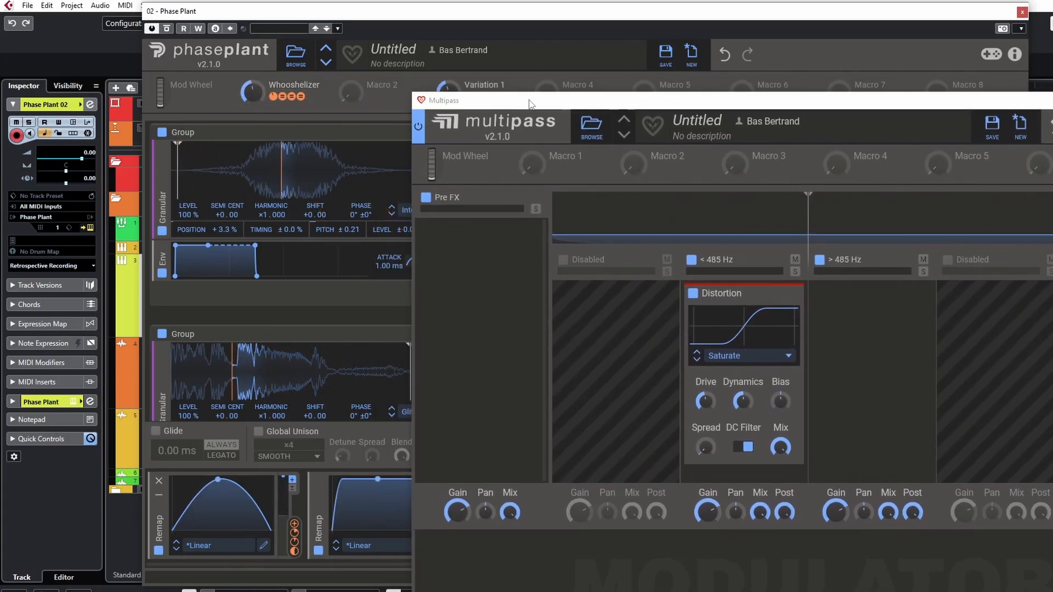
{"action": "left_click_drag", "start_coordinate": [455, 100], "coordinate": [282, 7]}
{"action": "mouse_move", "coordinate": [530, 309]}
{"action": "left_click", "coordinate": [550, 265]}
{"action": "left_click", "coordinate": [515, 296]}
{"action": "left_click_drag", "start_coordinate": [531, 308], "coordinate": [532, 268]}
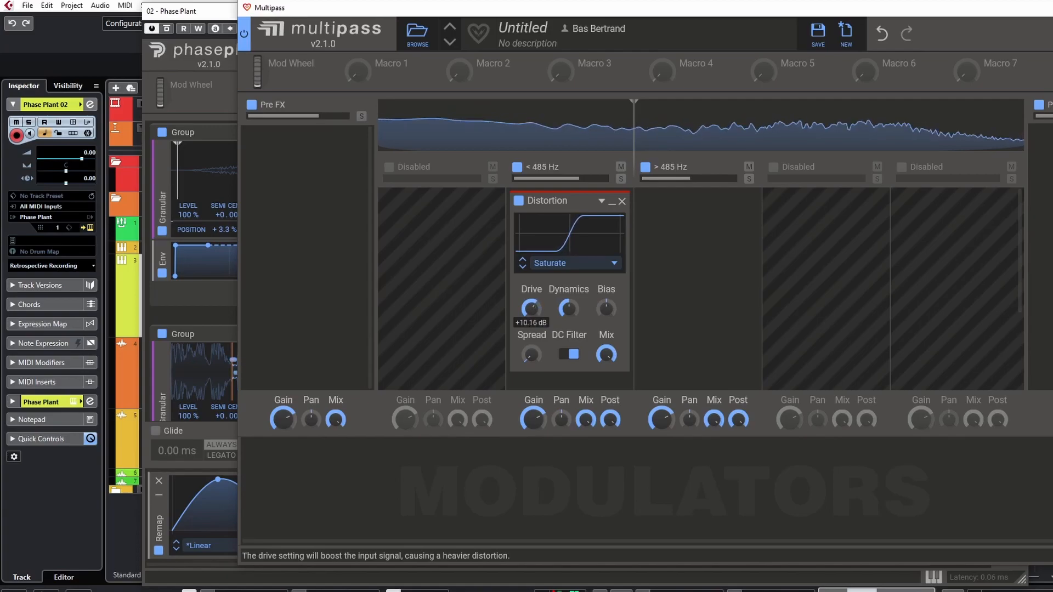
Reposition the Multipass window and lower the Mix of the low band's Distortion to about 85 %
{"action": "left_click_drag", "start_coordinate": [267, 16], "coordinate": [203, 31]}
{"action": "left_click_drag", "start_coordinate": [542, 368], "coordinate": [542, 384]}
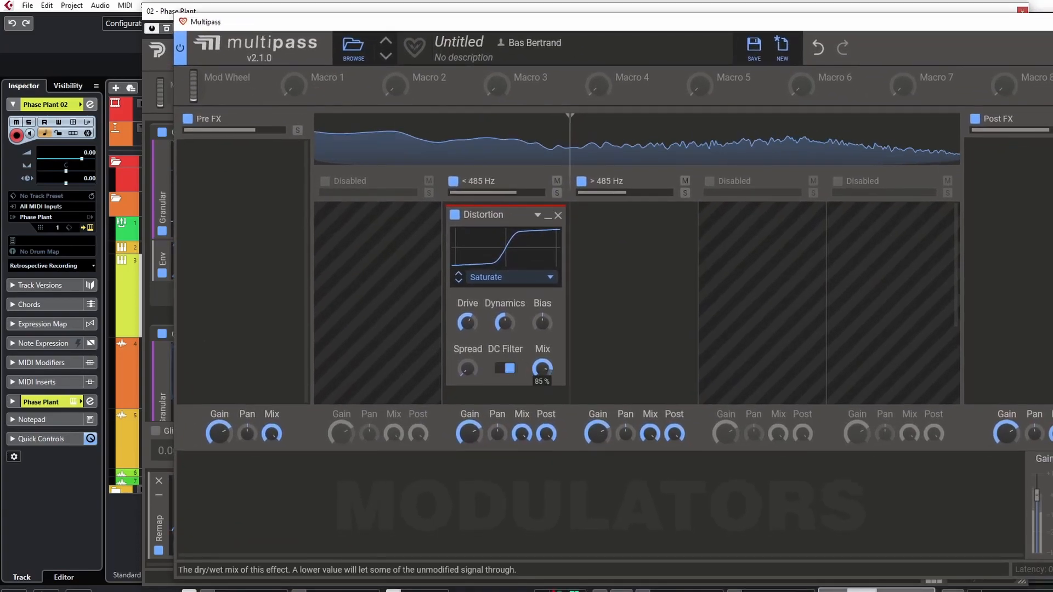
{"action": "left_click_drag", "start_coordinate": [495, 24], "coordinate": [443, 15]}
Add a Distortion in Saturate mode with reduced Drive and Mix to the band above 485 Hz, and close the Multipass editor
{"action": "left_click", "coordinate": [553, 232]}
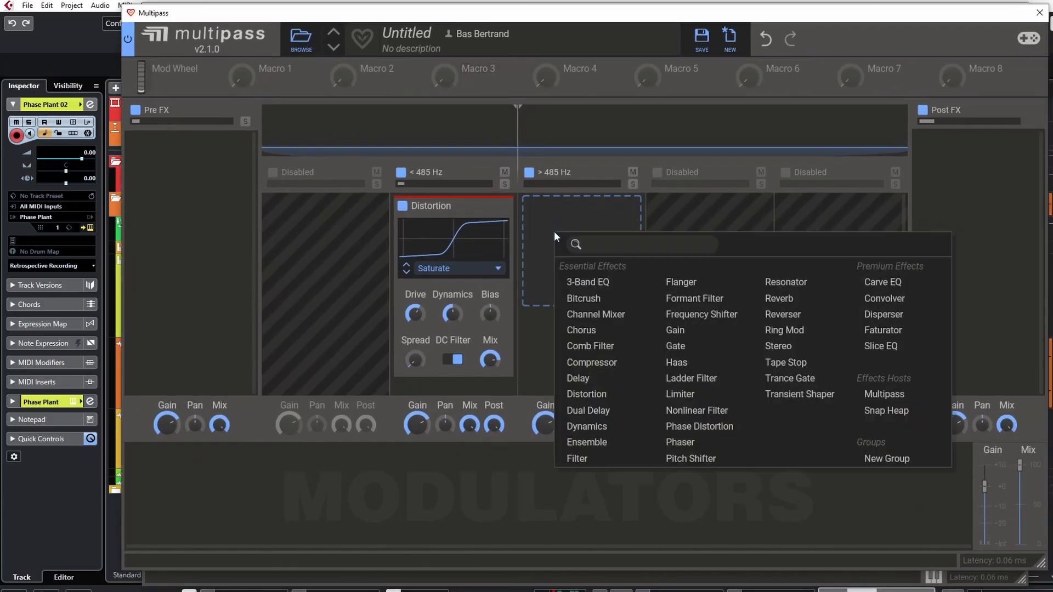
{"action": "left_click", "coordinate": [572, 396]}
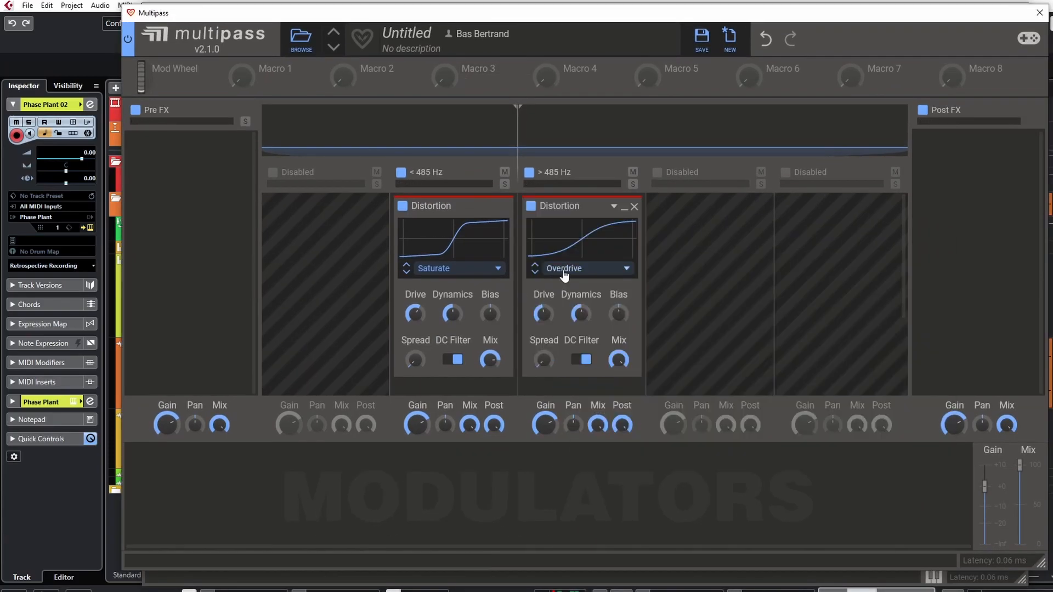
{"action": "left_click", "coordinate": [565, 269]}
{"action": "left_click", "coordinate": [562, 282]}
{"action": "key", "text": "space"}
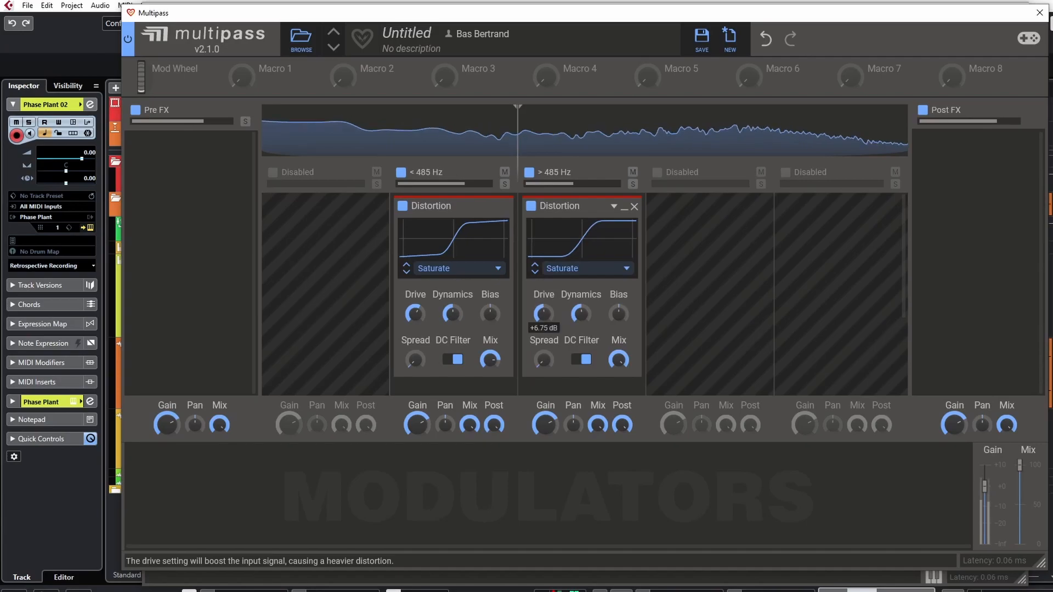
{"action": "left_click_drag", "start_coordinate": [617, 354], "coordinate": [617, 364]}
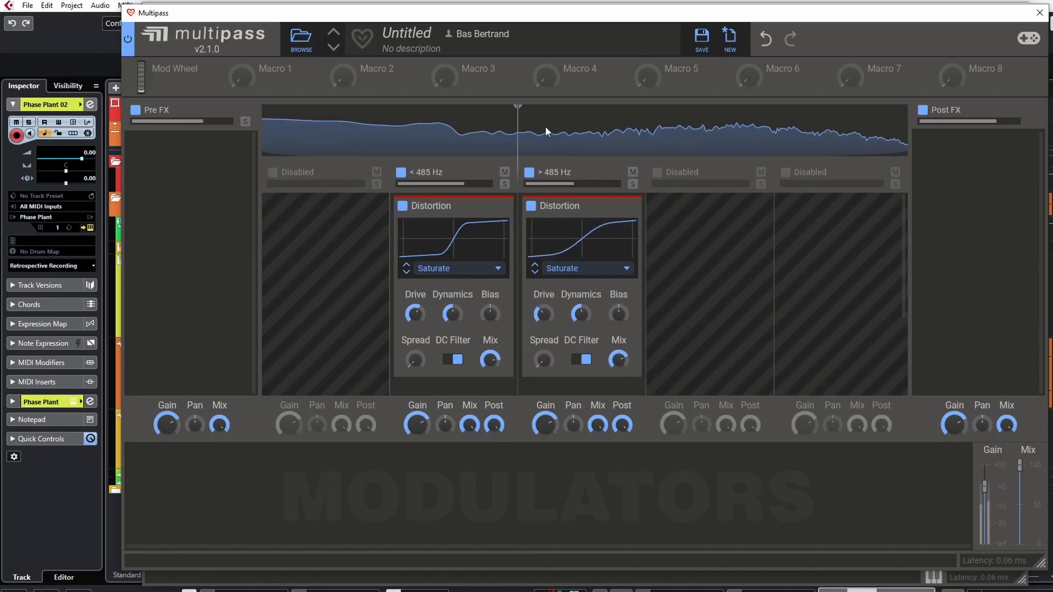
{"action": "left_click", "coordinate": [1040, 13]}
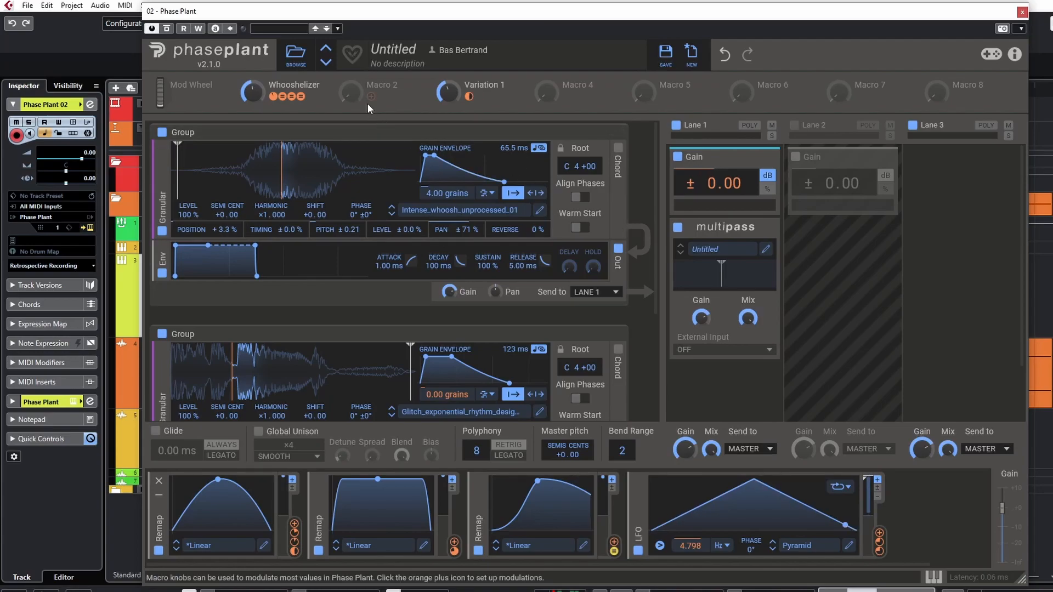
Assign Macro 2 to the LFO's depth and rename the macro Flutter
{"action": "scroll", "coordinate": [683, 287], "scroll_direction": "down", "scroll_amount": 2}
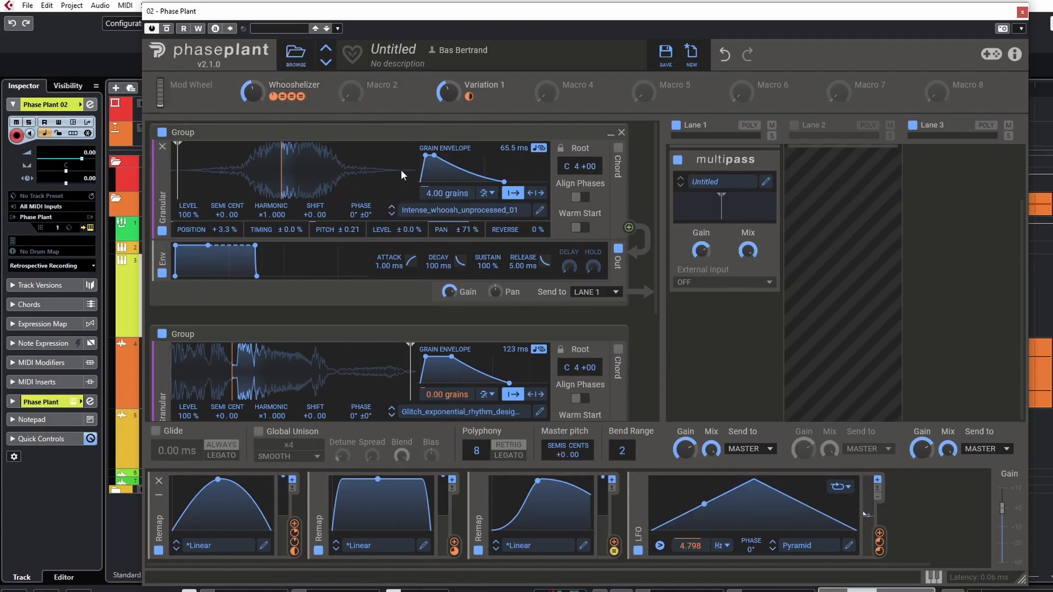
{"action": "left_click_drag", "start_coordinate": [368, 97], "coordinate": [867, 563]}
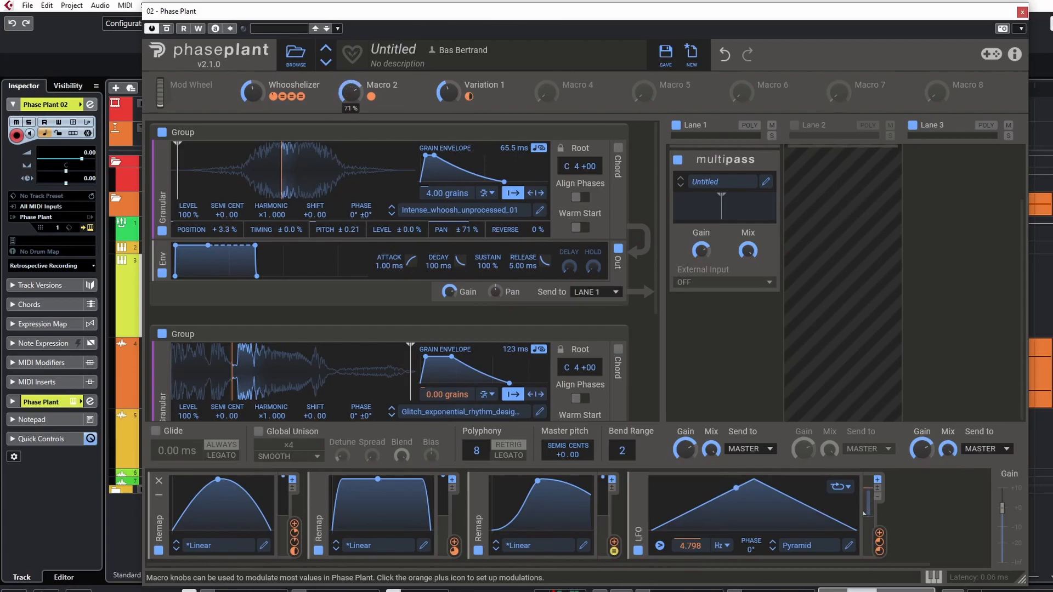
{"action": "left_click_drag", "start_coordinate": [350, 92], "coordinate": [351, 116]}
{"action": "scroll", "coordinate": [747, 236], "scroll_direction": "up", "scroll_amount": 2}
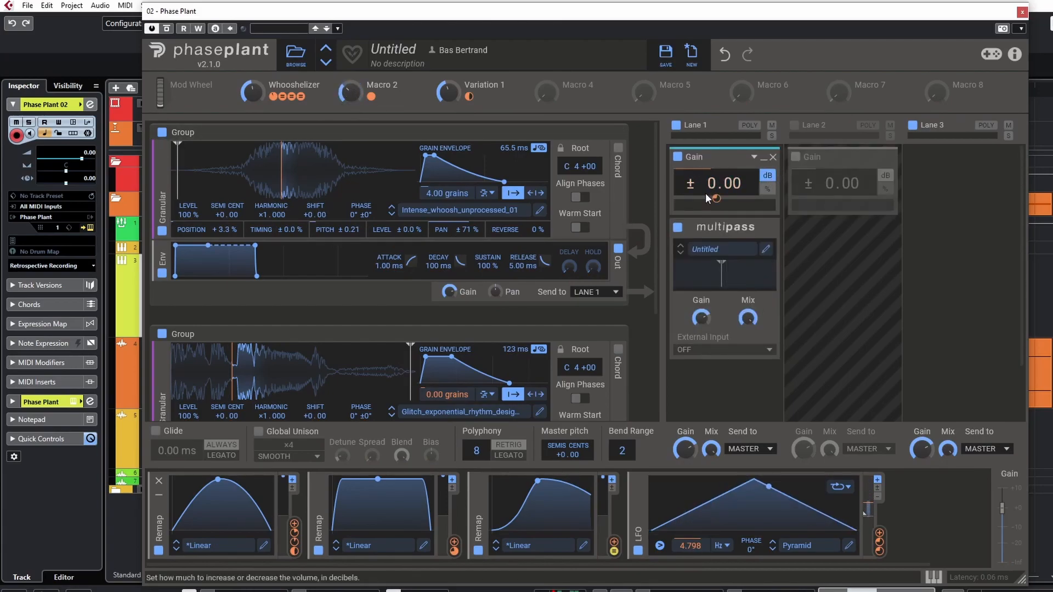
{"action": "mouse_move", "coordinate": [350, 92]}
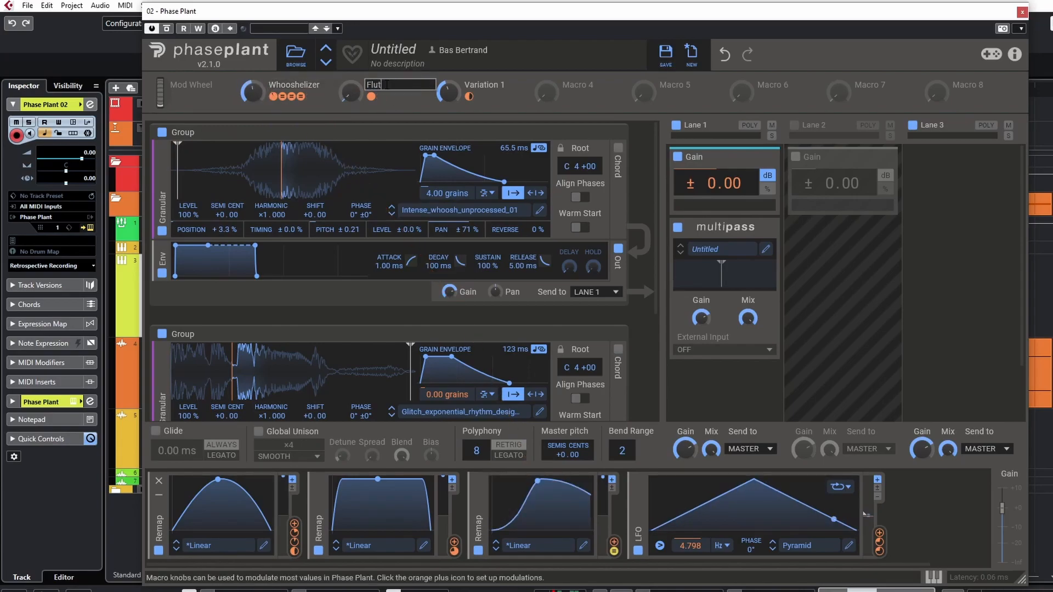
{"action": "left_click", "coordinate": [250, 88]}
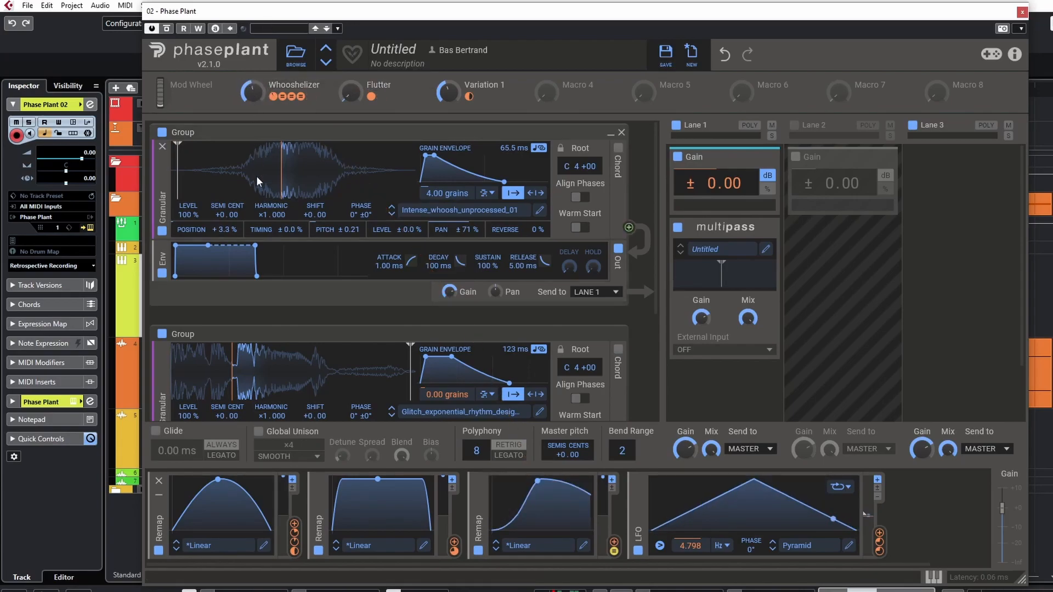
Audition the flutter by raising the Whooshelizer and Flutter macros to full
{"action": "mouse_move", "coordinate": [253, 90]}
{"action": "left_mouse_down"}
{"action": "mouse_move", "coordinate": [253, 126]}
{"action": "mouse_move", "coordinate": [253, 81]}
{"action": "left_mouse_up"}
{"action": "scroll", "coordinate": [386, 303], "scroll_direction": "down", "scroll_amount": 2}
{"action": "scroll", "coordinate": [391, 312], "scroll_direction": "up", "scroll_amount": 2}
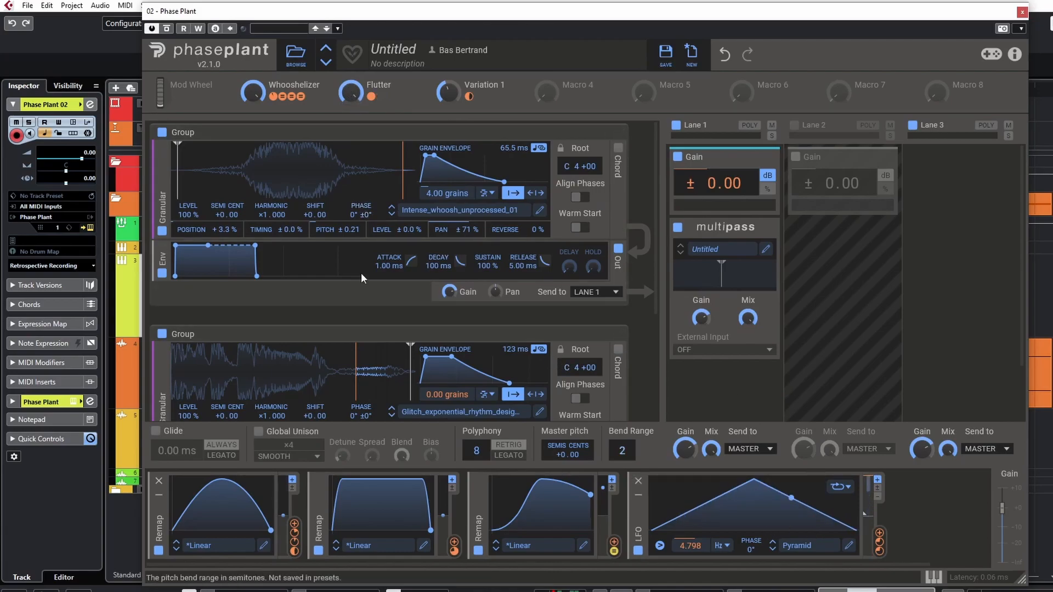
Set the whoosh Granular's Shift to -18.00 Hz while sweeping the Whooshelizer macro down to zero and back up
{"action": "left_click_drag", "start_coordinate": [253, 92], "coordinate": [254, 126]}
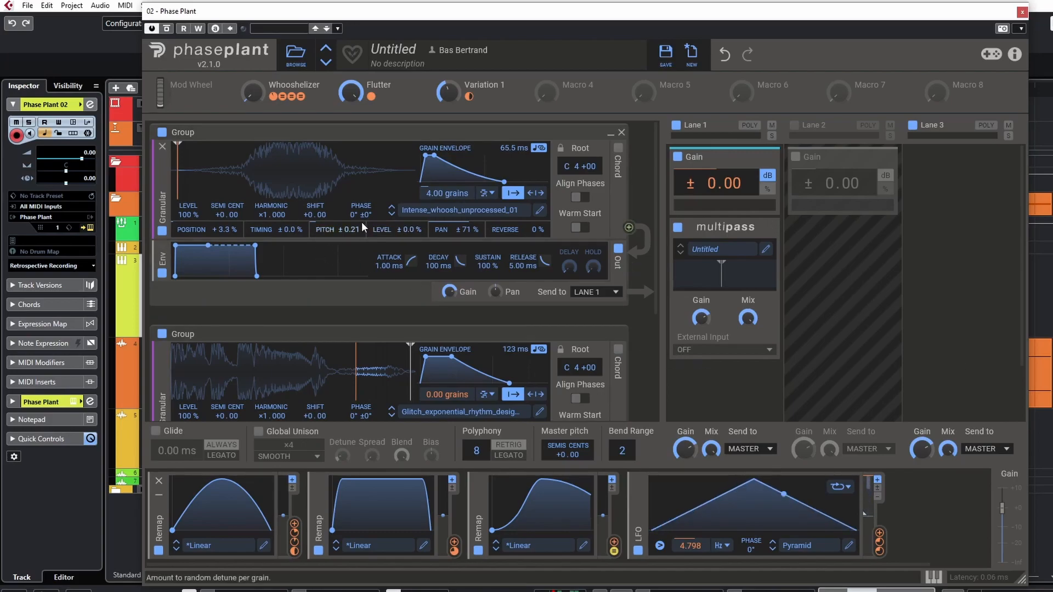
{"action": "left_click_drag", "start_coordinate": [307, 215], "coordinate": [307, 236]}
{"action": "left_click_drag", "start_coordinate": [260, 107], "coordinate": [260, 82]}
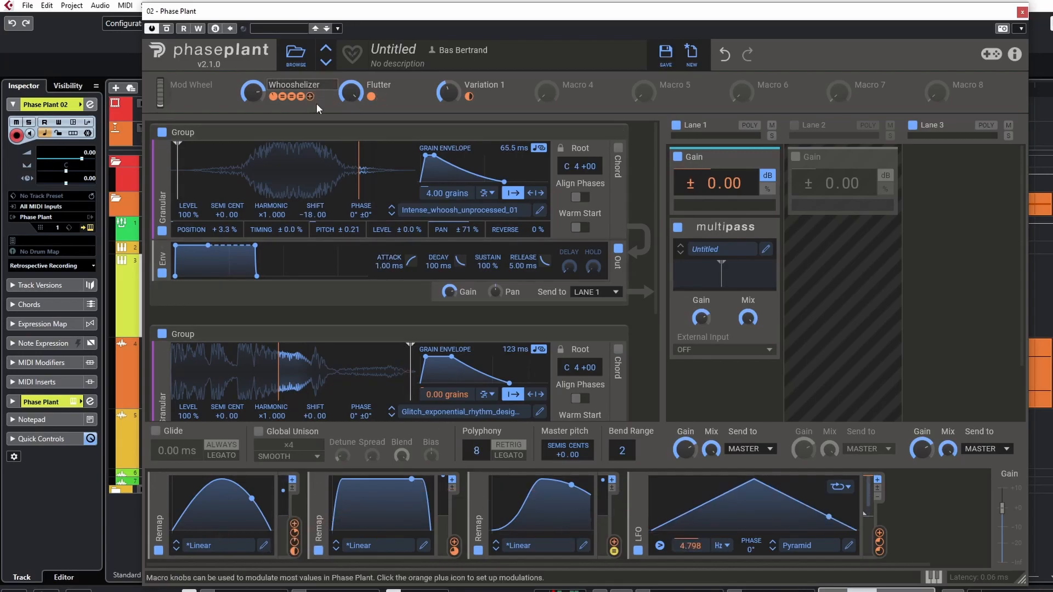
Add a Remap modulator before the LFO and feed its input from the Whooshelizer macro
{"action": "left_click", "coordinate": [629, 543]}
{"action": "left_click", "coordinate": [883, 437]}
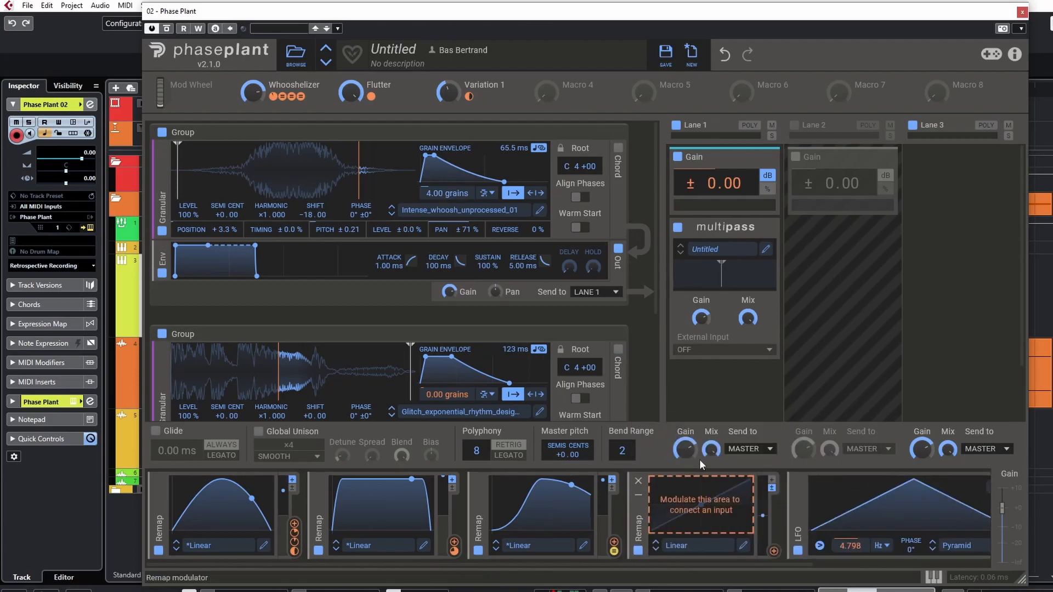
{"action": "left_click_drag", "start_coordinate": [308, 96], "coordinate": [623, 523]}
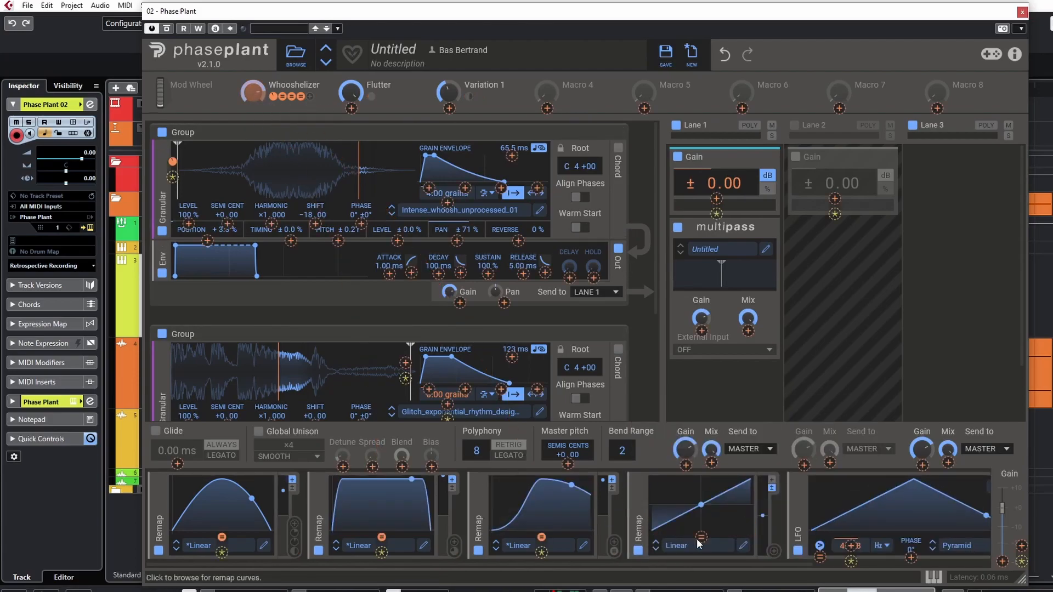
{"action": "left_click_drag", "start_coordinate": [698, 542], "coordinate": [700, 538]}
Shape the new Remap's curve into a narrow bell with 0 % ends and a 100 % peak near the middle, and close the editor
{"action": "left_click", "coordinate": [743, 545]}
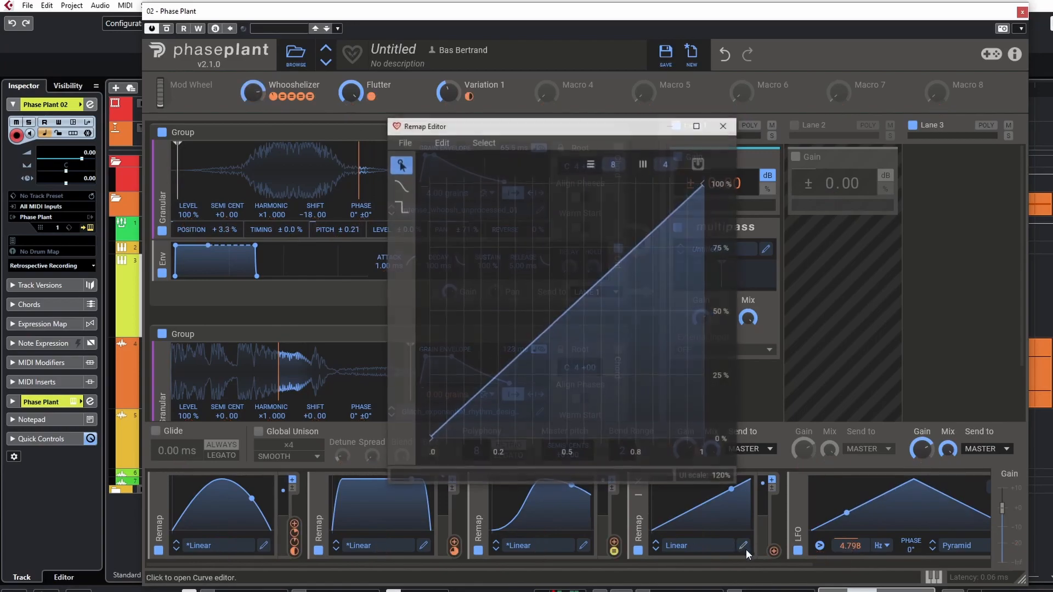
{"action": "left_click_drag", "start_coordinate": [570, 307], "coordinate": [561, 162]}
{"action": "left_click_drag", "start_coordinate": [495, 250], "coordinate": [506, 355]}
{"action": "left_click_drag", "start_coordinate": [704, 183], "coordinate": [686, 430]}
{"action": "left_click", "coordinate": [635, 247]}
{"action": "left_click_drag", "start_coordinate": [635, 246], "coordinate": [616, 346]}
{"action": "left_click", "coordinate": [589, 253]}
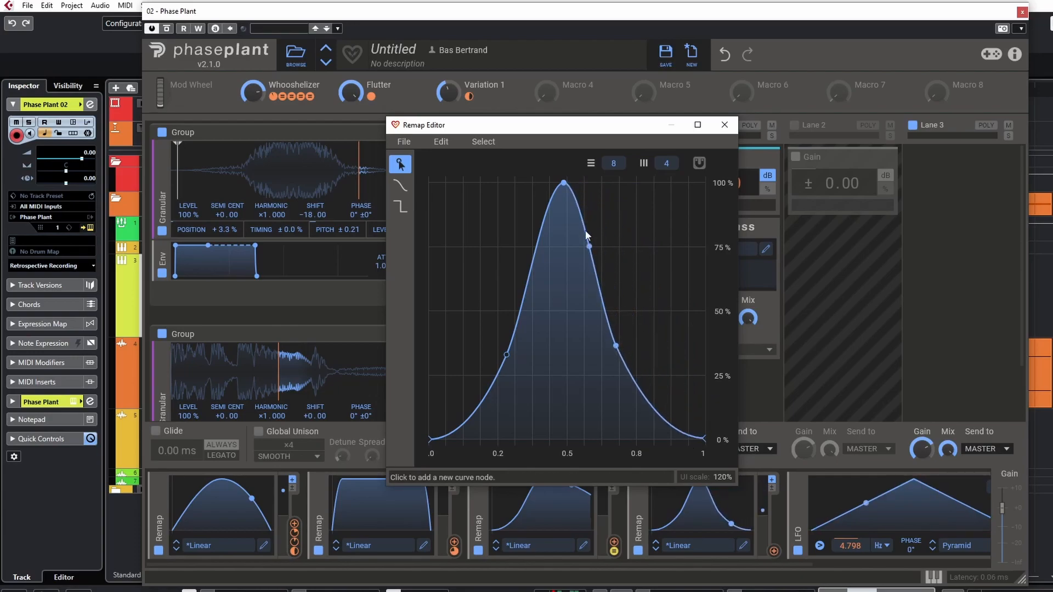
{"action": "left_click", "coordinate": [732, 128]}
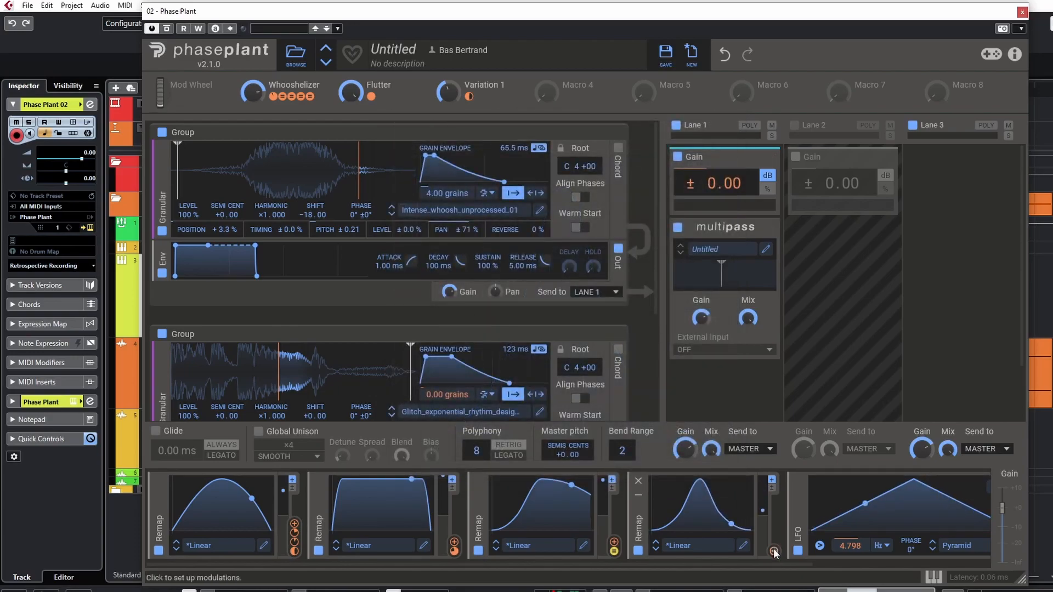
Modulate the whoosh Granular's Shift with the new Remap by about +9.6 % and sweep the Whooshelizer macro to test it
{"action": "left_click_drag", "start_coordinate": [774, 551], "coordinate": [774, 555]}
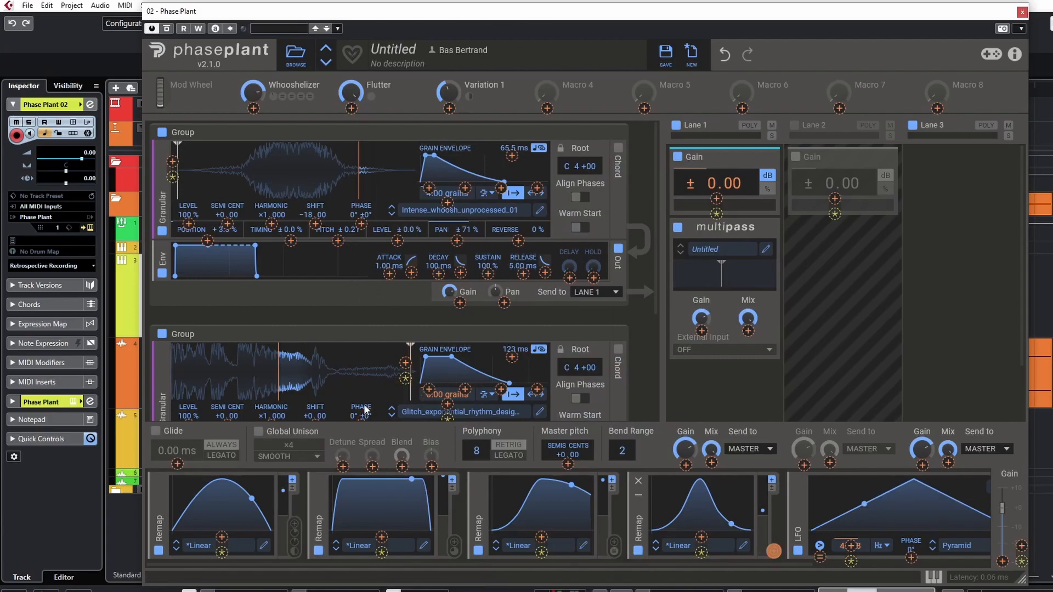
{"action": "scroll", "coordinate": [338, 373], "scroll_direction": "down", "scroll_amount": 1}
{"action": "left_click", "coordinate": [315, 188]}
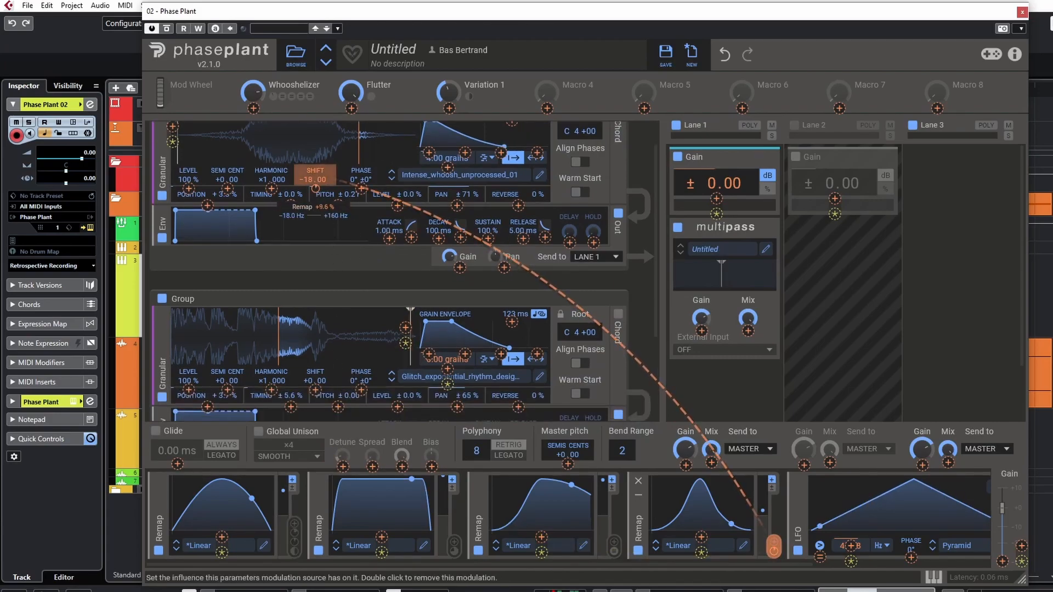
{"action": "left_click_drag", "start_coordinate": [252, 93], "coordinate": [252, 127]}
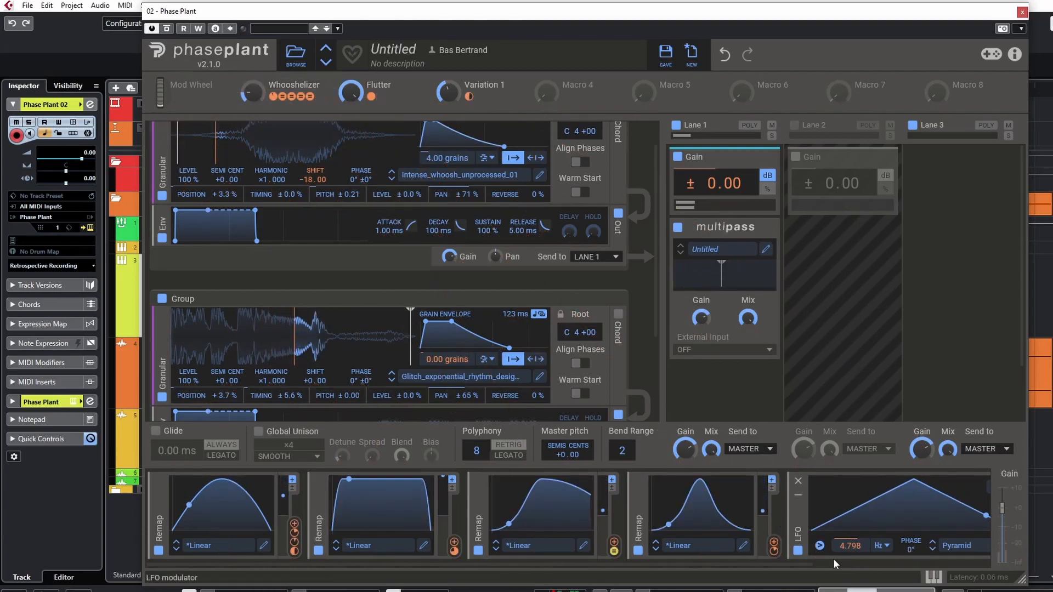
Raise the LFO rate to 8.775 Hz and adjust its modulation of the Lane 1 Gain while sweeping the Whooshelizer macro
{"action": "left_click_drag", "start_coordinate": [850, 555], "coordinate": [851, 554]}
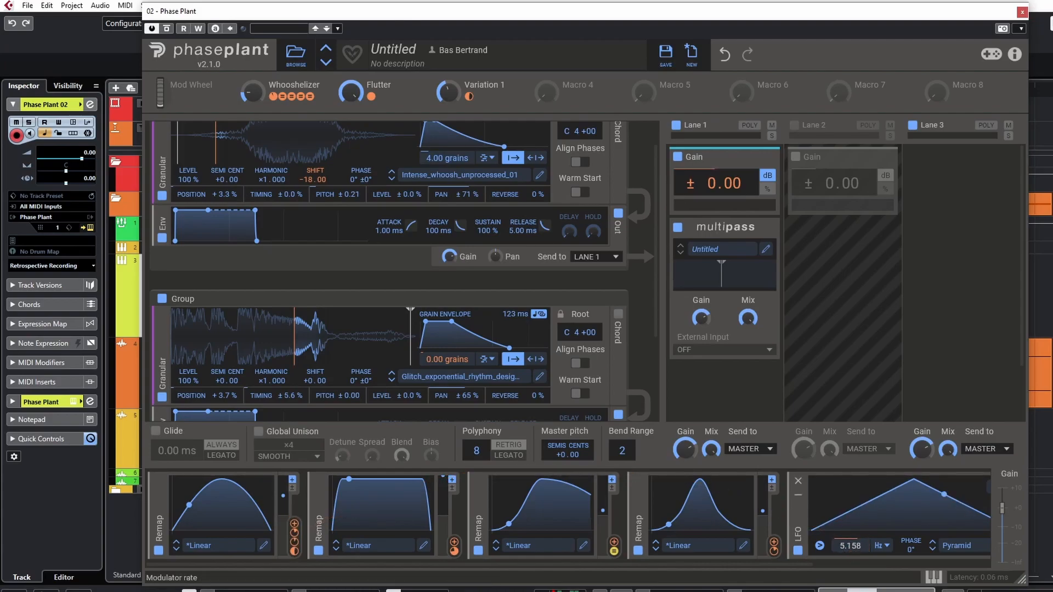
{"action": "left_click_drag", "start_coordinate": [850, 556], "coordinate": [850, 556]}
{"action": "left_click_drag", "start_coordinate": [716, 199], "coordinate": [716, 198]}
{"action": "left_click_drag", "start_coordinate": [253, 91], "coordinate": [252, 91]}
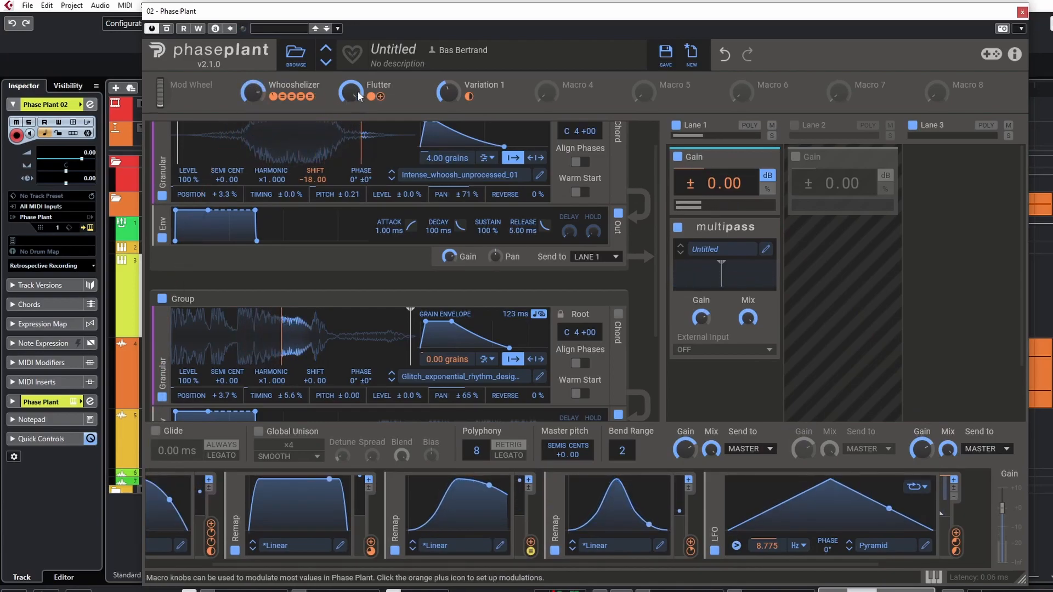
Turn the Flutter macro down to zero and sweep the Whooshelizer macro without flutter
{"action": "left_click_drag", "start_coordinate": [350, 91], "coordinate": [350, 92]}
{"action": "left_click_drag", "start_coordinate": [252, 92], "coordinate": [258, 88]}
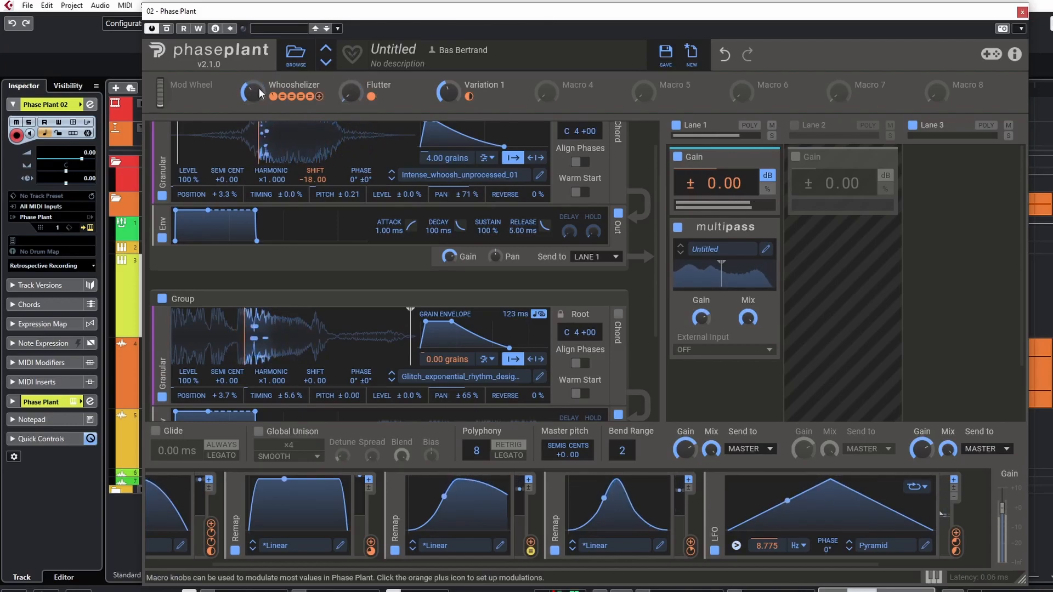
{"action": "scroll", "coordinate": [289, 155], "scroll_direction": "up", "scroll_amount": 1}
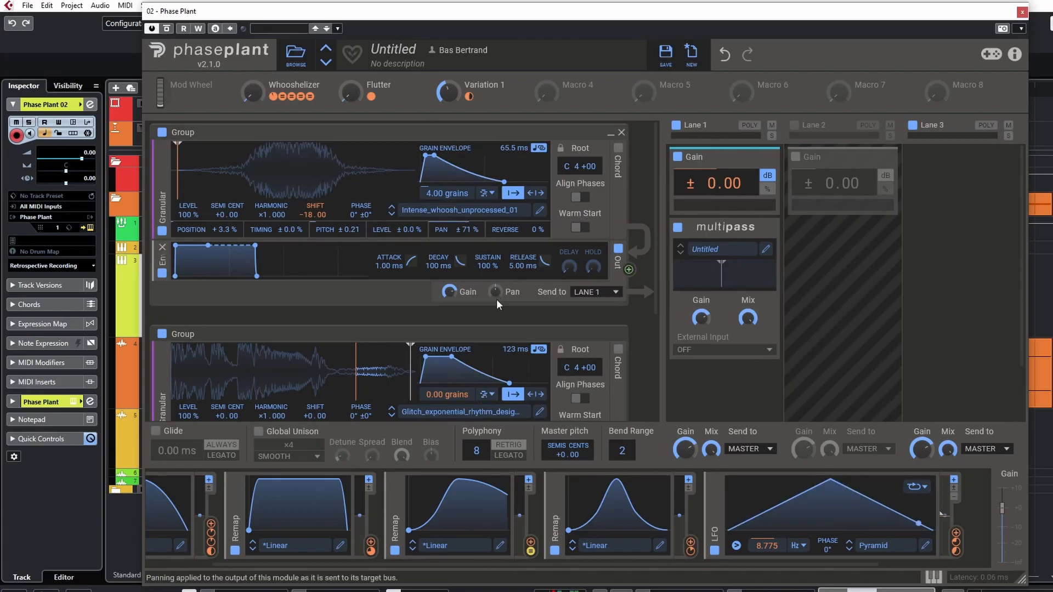
Set the whoosh Granular's grain rate to 0.00 grains and modulate it with the first Remap
{"action": "left_click_drag", "start_coordinate": [673, 569], "coordinate": [490, 551]}
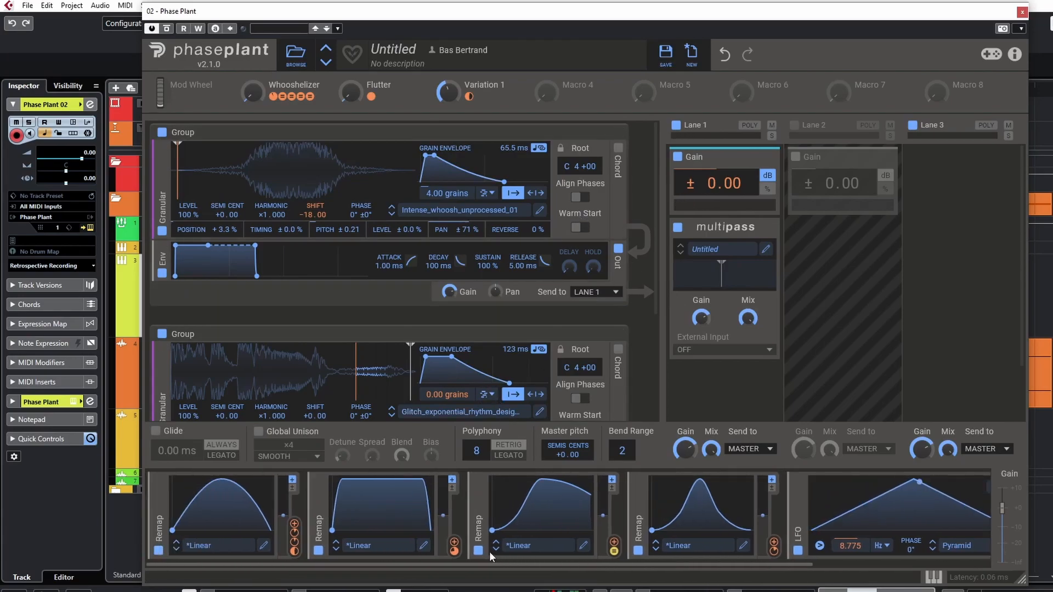
{"action": "left_click_drag", "start_coordinate": [431, 192], "coordinate": [431, 219]}
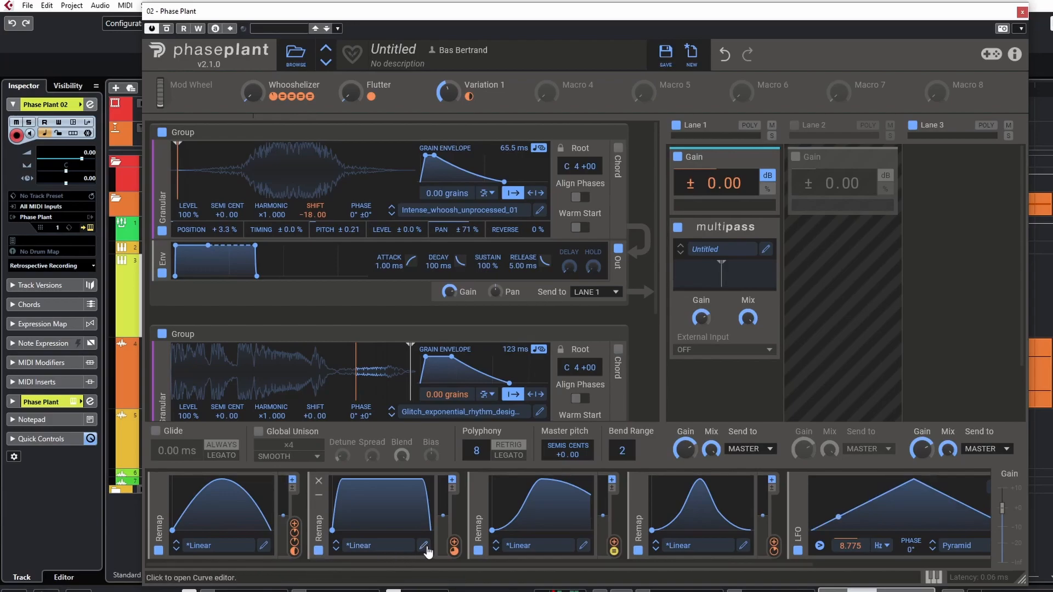
{"action": "left_click", "coordinate": [294, 528]}
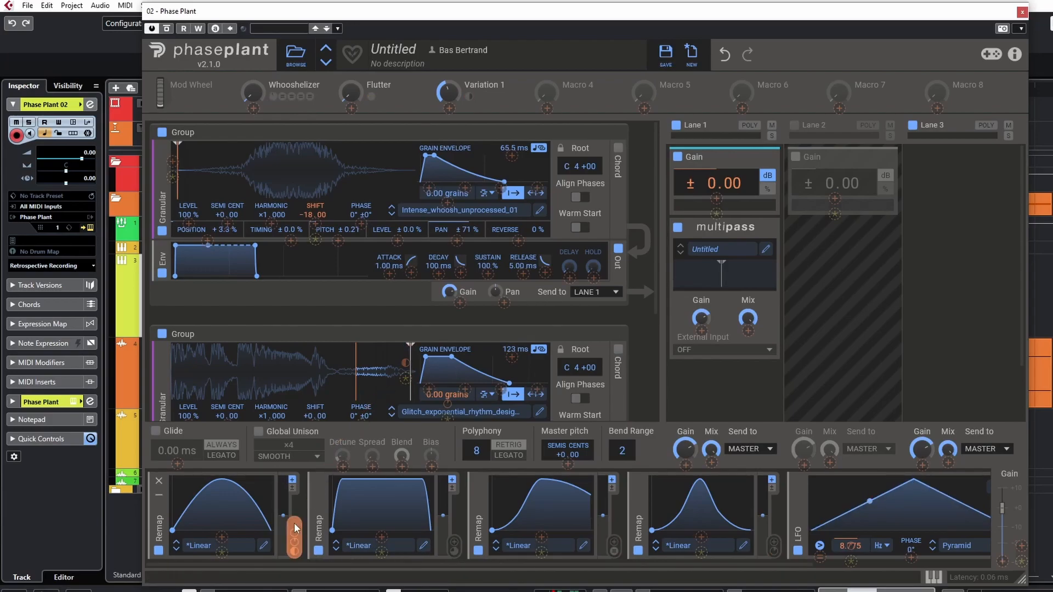
{"action": "left_click", "coordinate": [448, 202]}
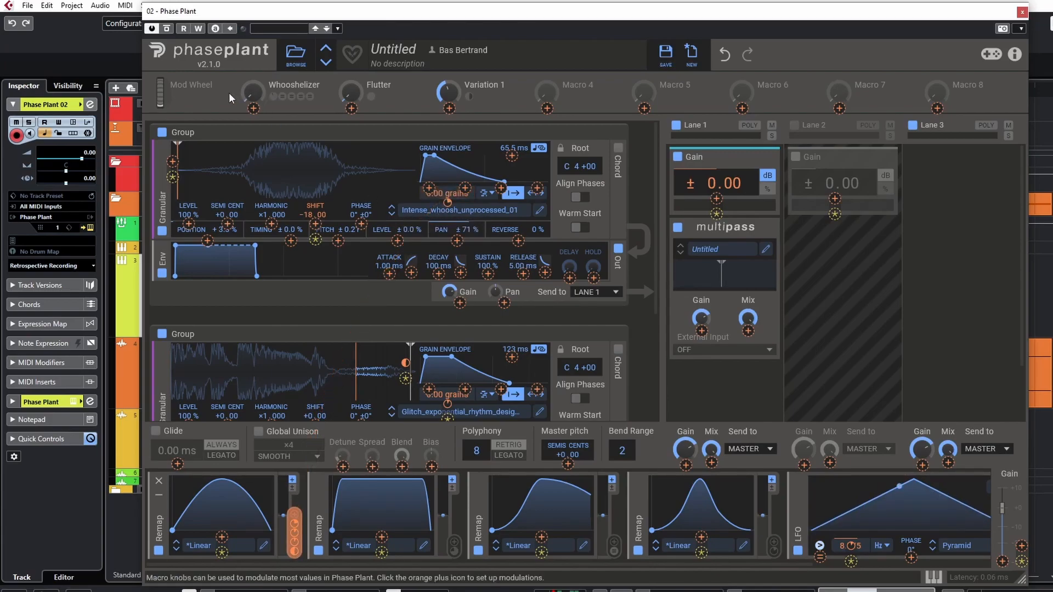
{"action": "left_click", "coordinate": [253, 108]}
Sweep the Whooshelizer macro while setting the whoosh Granular's Pitch randomization to 0.00 and its Position randomization to 6.7 %
{"action": "left_click_drag", "start_coordinate": [253, 92], "coordinate": [253, 1]}
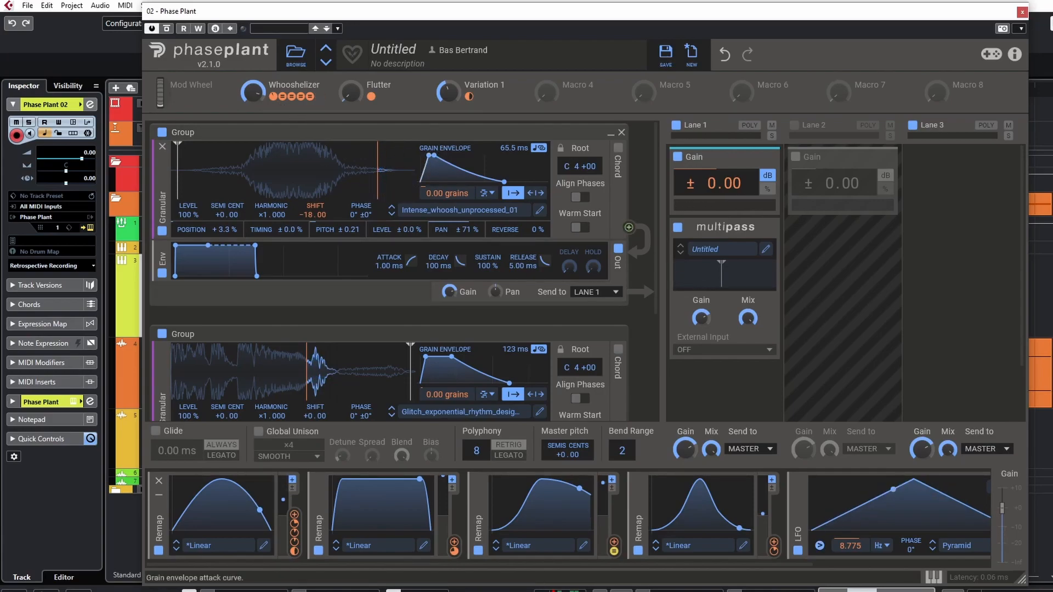
{"action": "left_click_drag", "start_coordinate": [253, 89], "coordinate": [253, 123]}
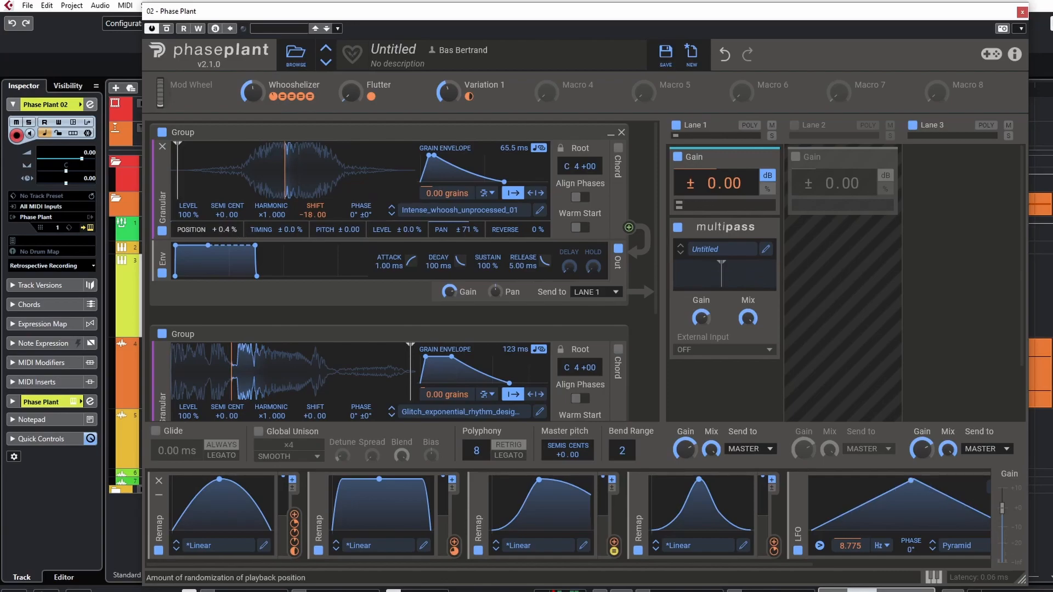
{"action": "mouse_move", "coordinate": [252, 92]}
{"action": "left_mouse_down"}
{"action": "mouse_move", "coordinate": [253, 77]}
{"action": "mouse_move", "coordinate": [255, 104]}
{"action": "mouse_move", "coordinate": [259, 86]}
{"action": "left_mouse_up"}
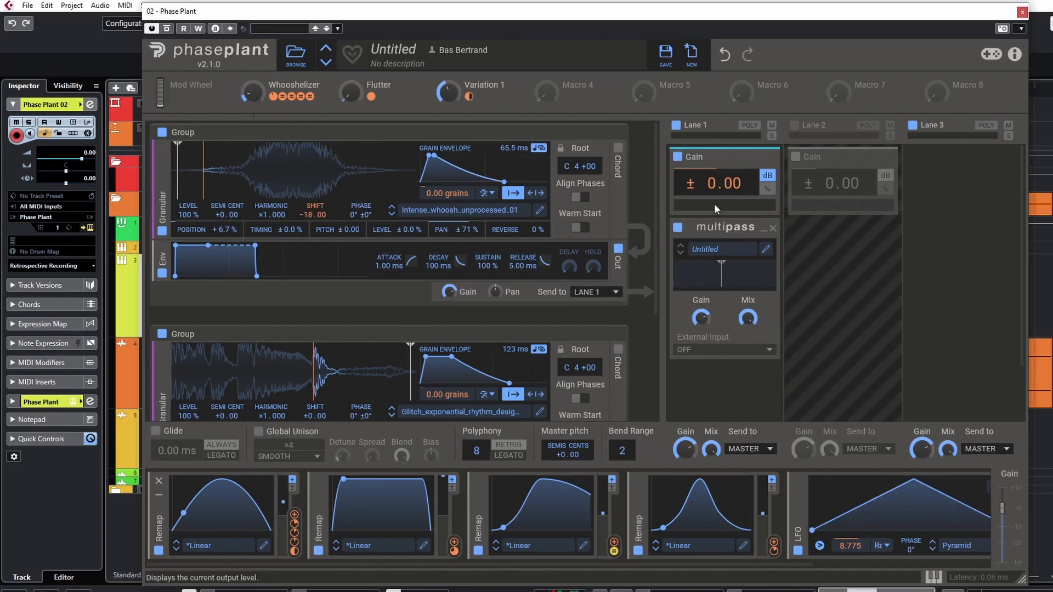
Add a Disperser and a Limiter to Lane 1 after the Multipass
{"action": "scroll", "coordinate": [711, 269], "scroll_direction": "down", "scroll_amount": 1}
{"action": "scroll", "coordinate": [715, 358], "scroll_direction": "down", "scroll_amount": 1}
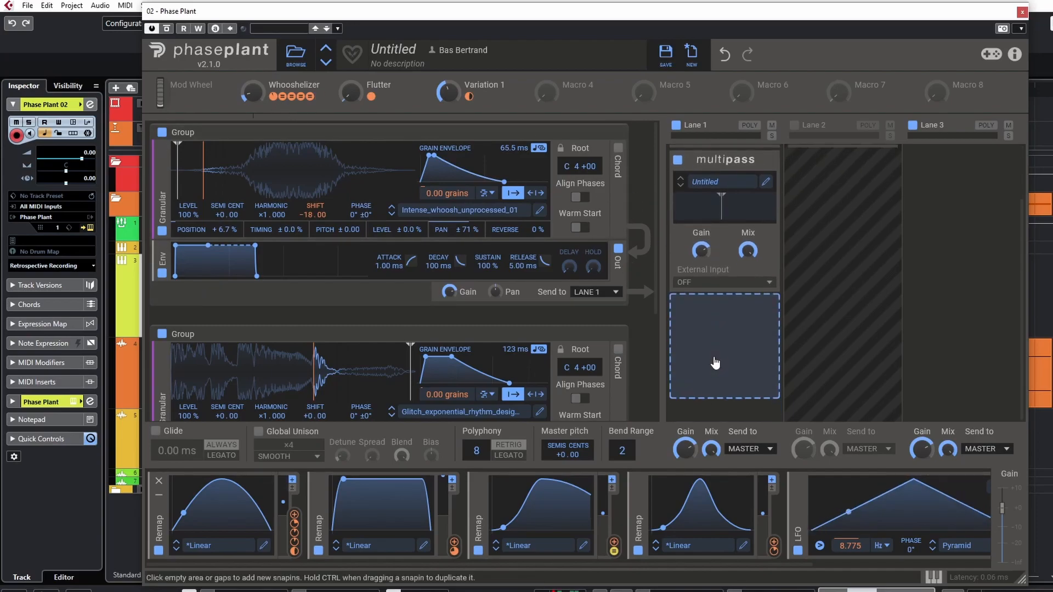
{"action": "left_click", "coordinate": [738, 336]}
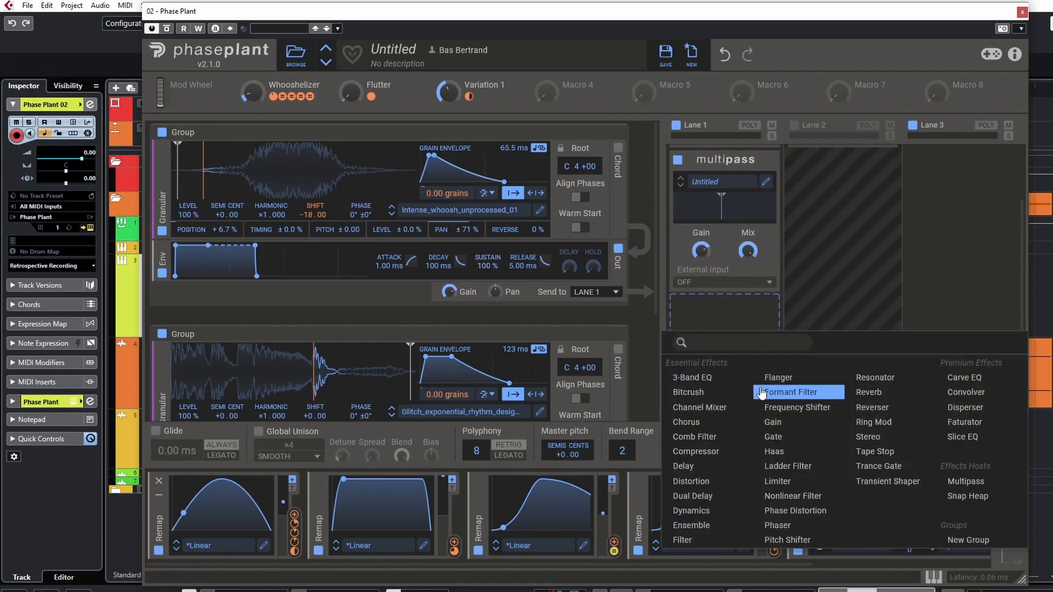
{"action": "left_click", "coordinate": [965, 407]}
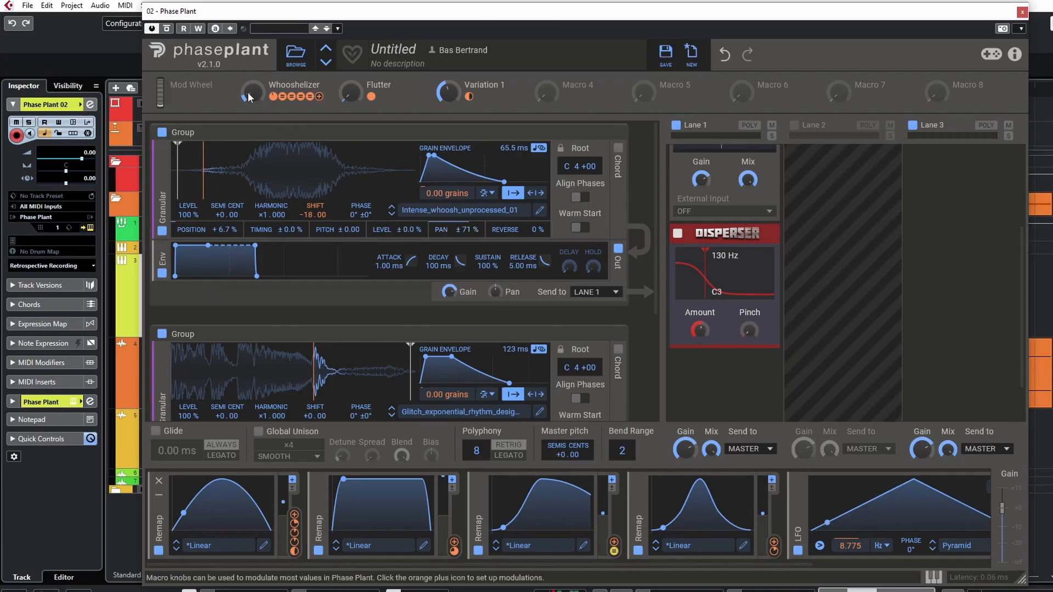
{"action": "scroll", "coordinate": [400, 246], "scroll_direction": "down", "scroll_amount": 3}
{"action": "scroll", "coordinate": [737, 321], "scroll_direction": "down", "scroll_amount": 2}
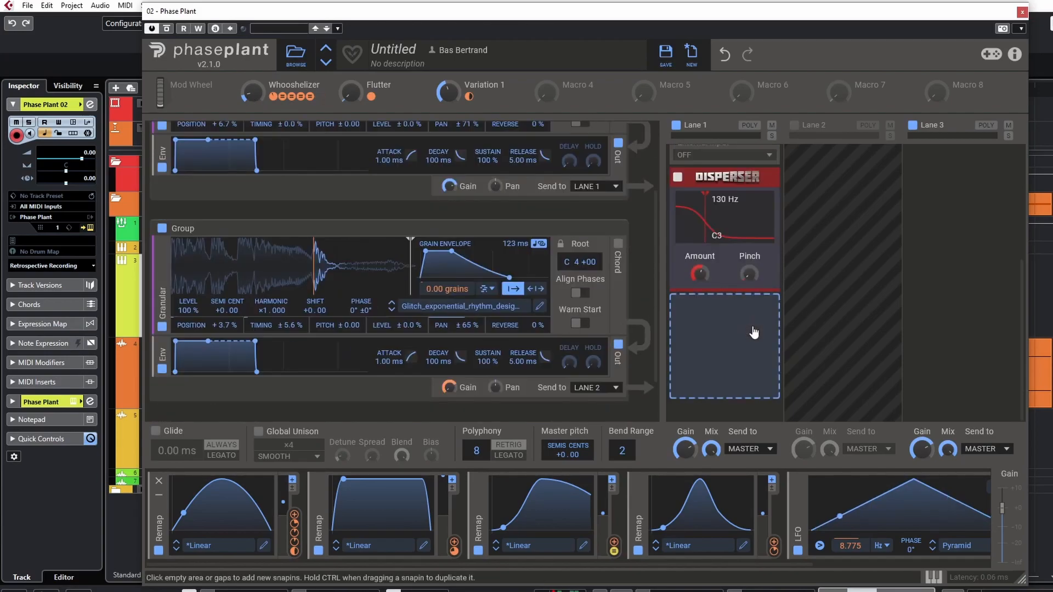
{"action": "left_click", "coordinate": [732, 307]}
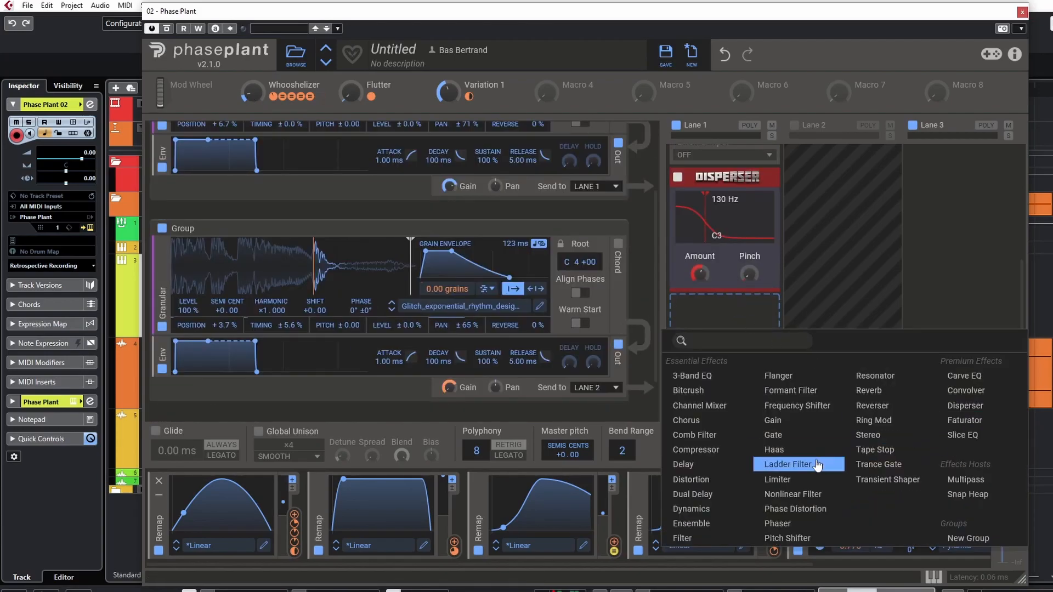
{"action": "left_click", "coordinate": [778, 479]}
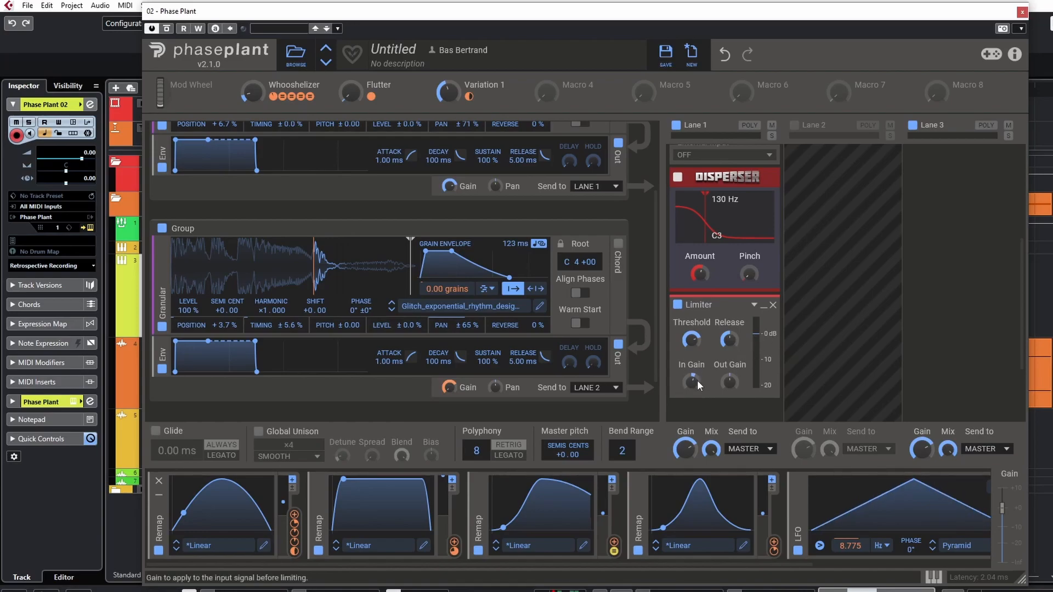
Set the whoosh Granular's Shift to -13.00 and adjust its Remap modulation to +5.8 % with the Whooshelizer macro raised
{"action": "left_click_drag", "start_coordinate": [253, 92], "coordinate": [253, 55]}
{"action": "scroll", "coordinate": [360, 244], "scroll_direction": "up", "scroll_amount": 3}
{"action": "mouse_move", "coordinate": [315, 222]}
{"action": "left_click_drag", "start_coordinate": [314, 222], "coordinate": [315, 235]}
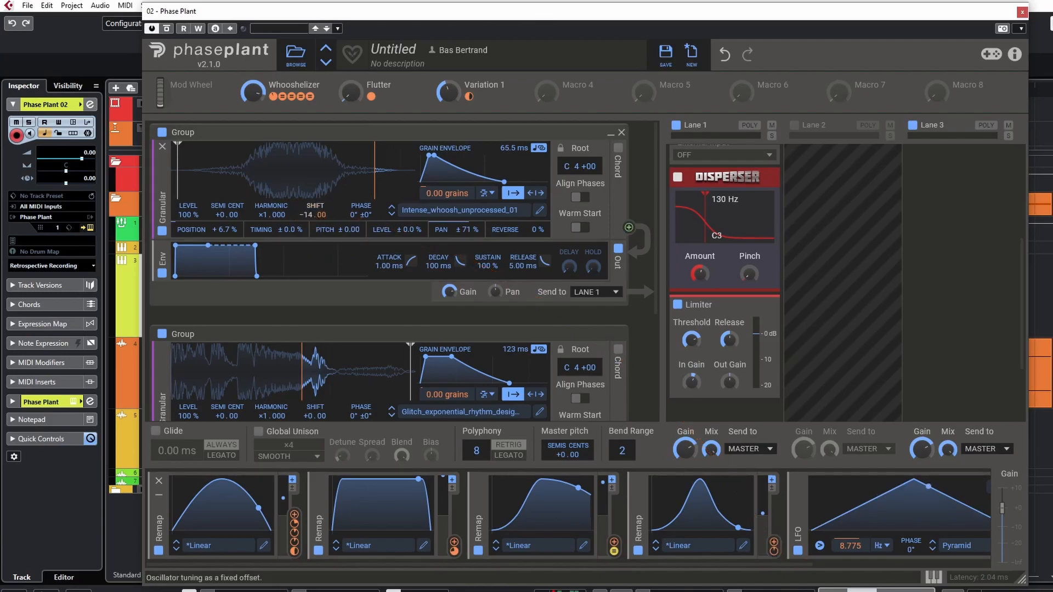
Turn the Flutter macro up to full and sweep the Whooshelizer macro back down to zero
{"action": "left_click_drag", "start_coordinate": [252, 92], "coordinate": [253, 187]}
{"action": "left_click_drag", "start_coordinate": [350, 92], "coordinate": [351, 90]}
{"action": "mouse_move", "coordinate": [253, 92]}
{"action": "left_mouse_down"}
{"action": "mouse_move", "coordinate": [253, 20]}
{"action": "mouse_move", "coordinate": [253, 92]}
{"action": "left_mouse_up"}
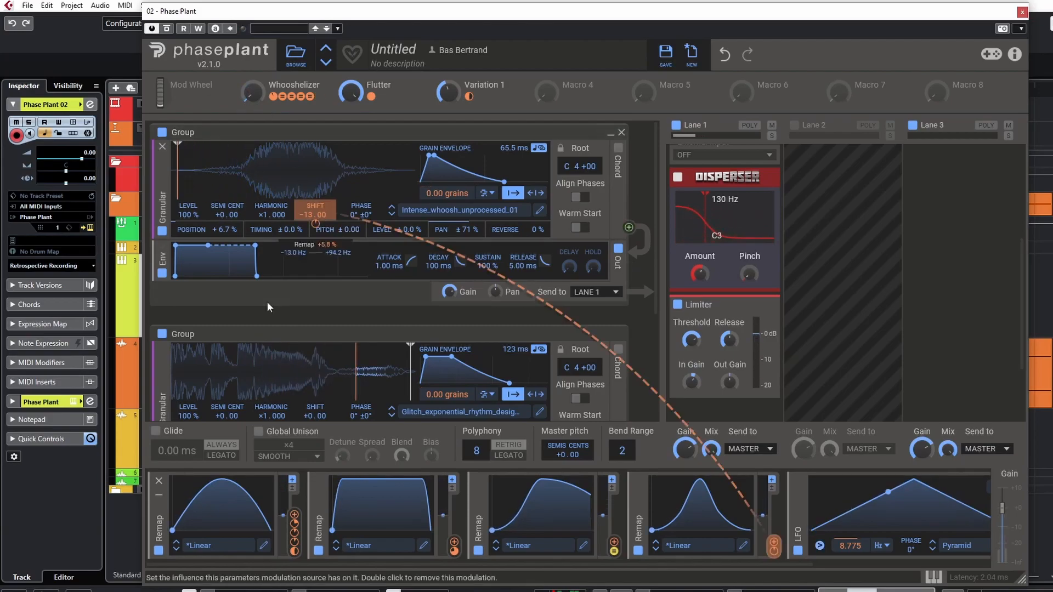
Enable Lane 2 and sweep the Whooshelizer macro with the Variation 1 macro turned down to zero
{"action": "scroll", "coordinate": [709, 262], "scroll_direction": "up", "scroll_amount": 4}
{"action": "left_click", "coordinate": [794, 126]}
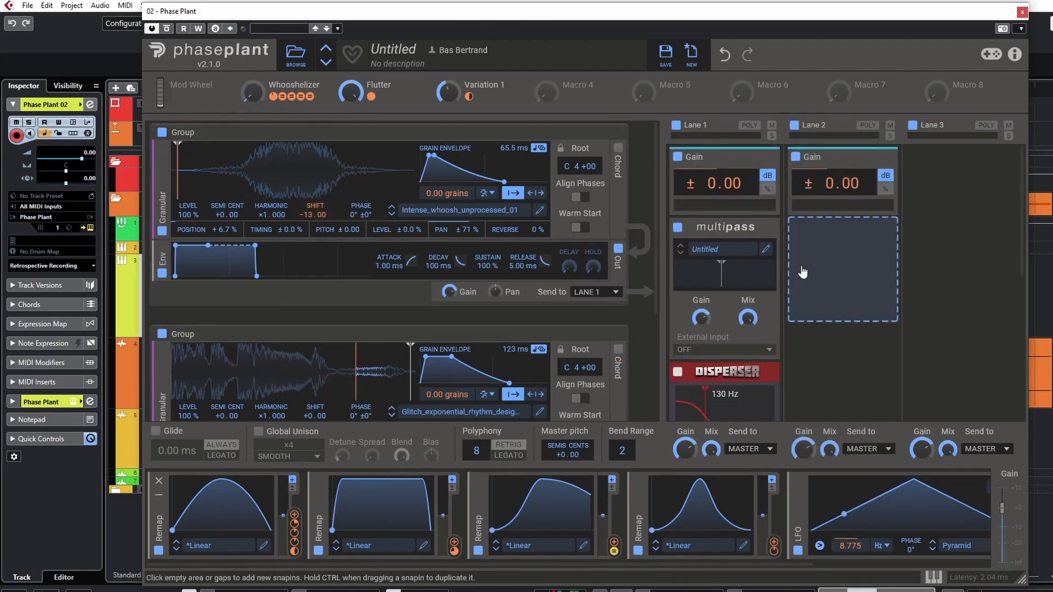
{"action": "scroll", "coordinate": [313, 367], "scroll_direction": "down", "scroll_amount": 3}
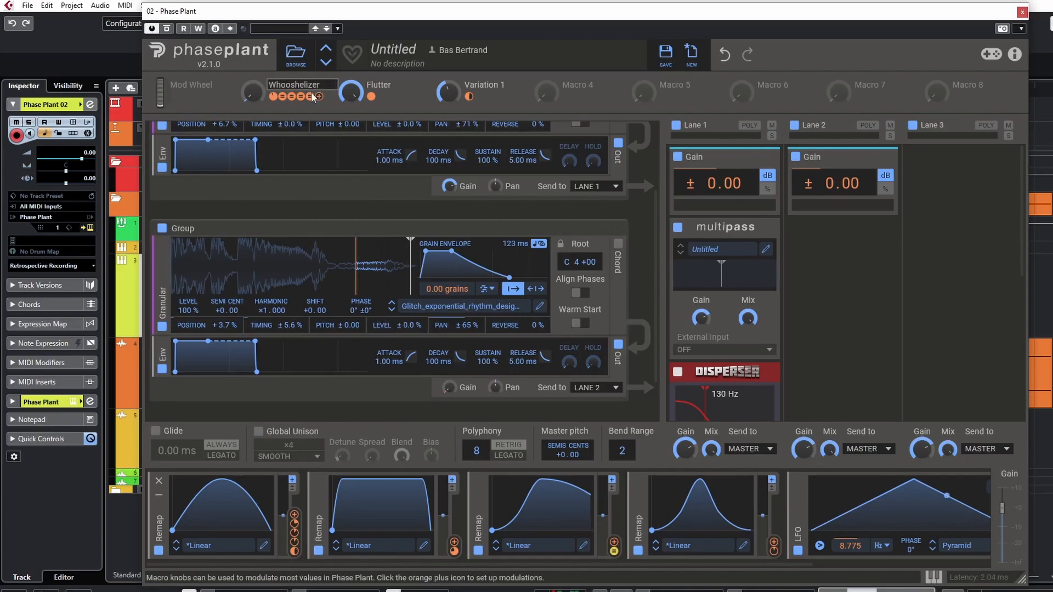
{"action": "left_click_drag", "start_coordinate": [254, 94], "coordinate": [255, 70]}
{"action": "left_click_drag", "start_coordinate": [258, 96], "coordinate": [258, 205]}
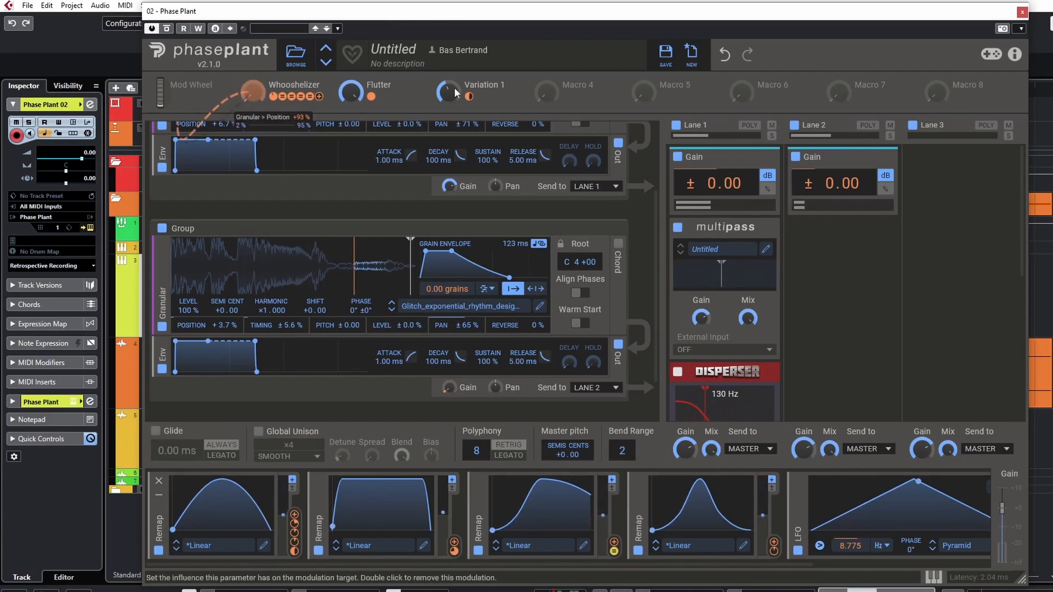
{"action": "mouse_move", "coordinate": [257, 87]}
{"action": "left_mouse_down"}
{"action": "mouse_move", "coordinate": [258, 22]}
{"action": "mouse_move", "coordinate": [258, 88]}
{"action": "left_mouse_up"}
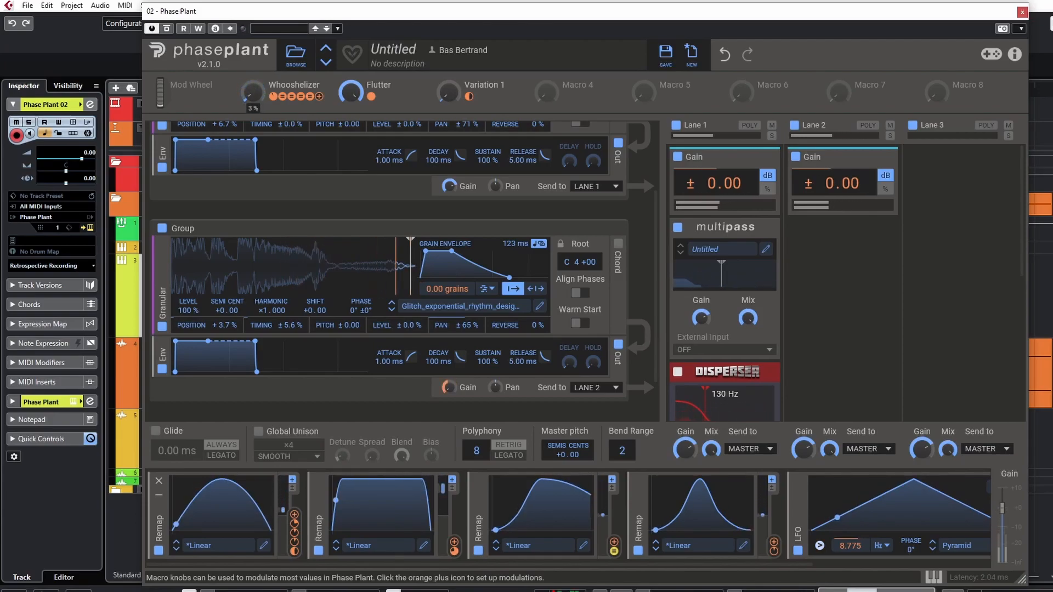
Add a third Granular generator in its own group below the glitch group and load the User sample Delayed_explosion
{"action": "scroll", "coordinate": [388, 277], "scroll_direction": "up", "scroll_amount": 3}
{"action": "scroll", "coordinate": [393, 284], "scroll_direction": "down", "scroll_amount": 4}
{"action": "scroll", "coordinate": [394, 284], "scroll_direction": "down", "scroll_amount": 1}
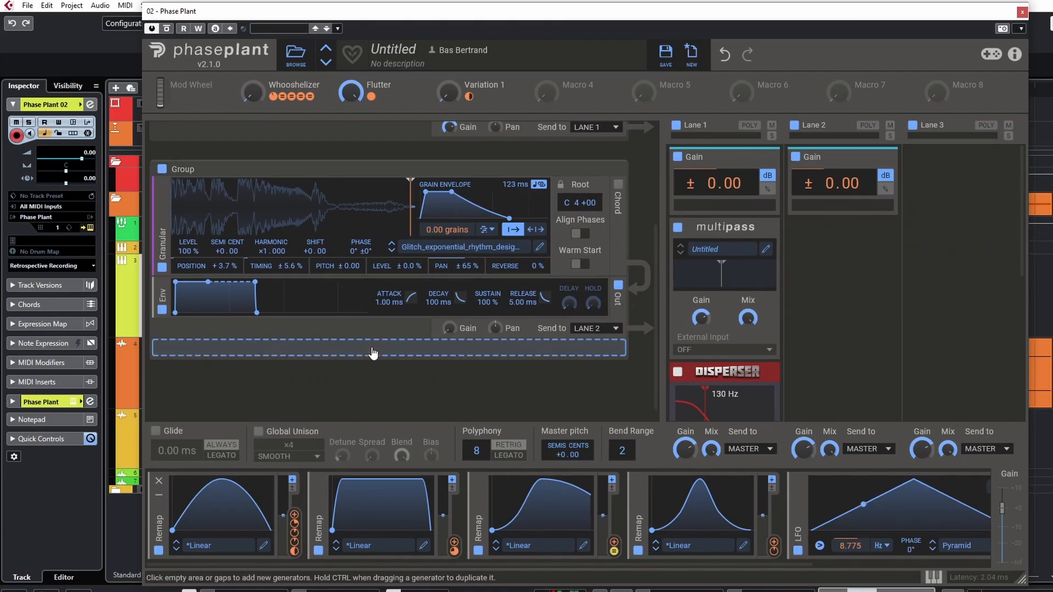
{"action": "left_click", "coordinate": [360, 396]}
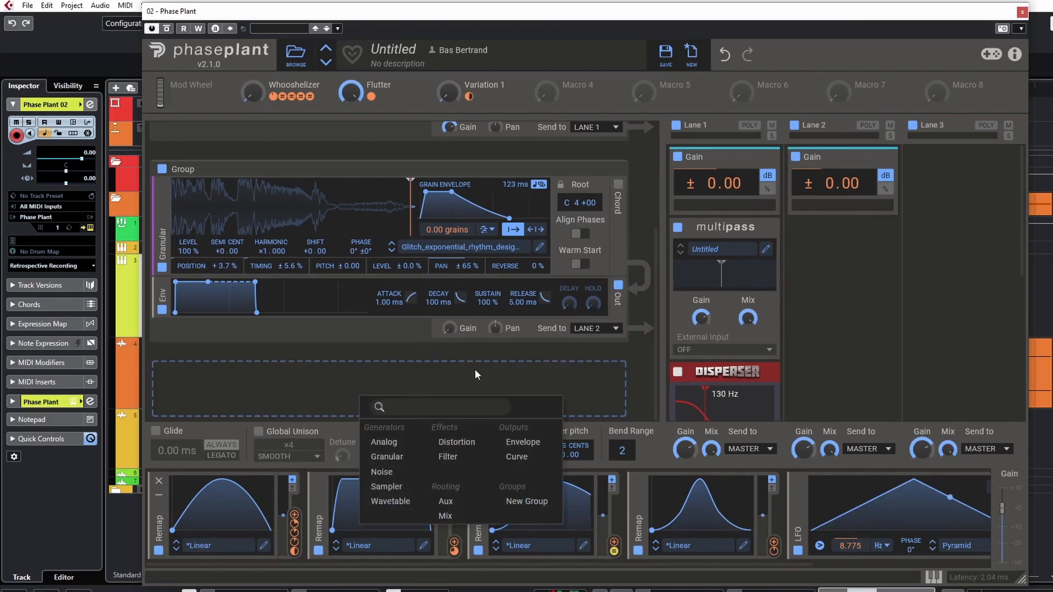
{"action": "left_click", "coordinate": [387, 457]}
{"action": "scroll", "coordinate": [404, 377], "scroll_direction": "down", "scroll_amount": 3}
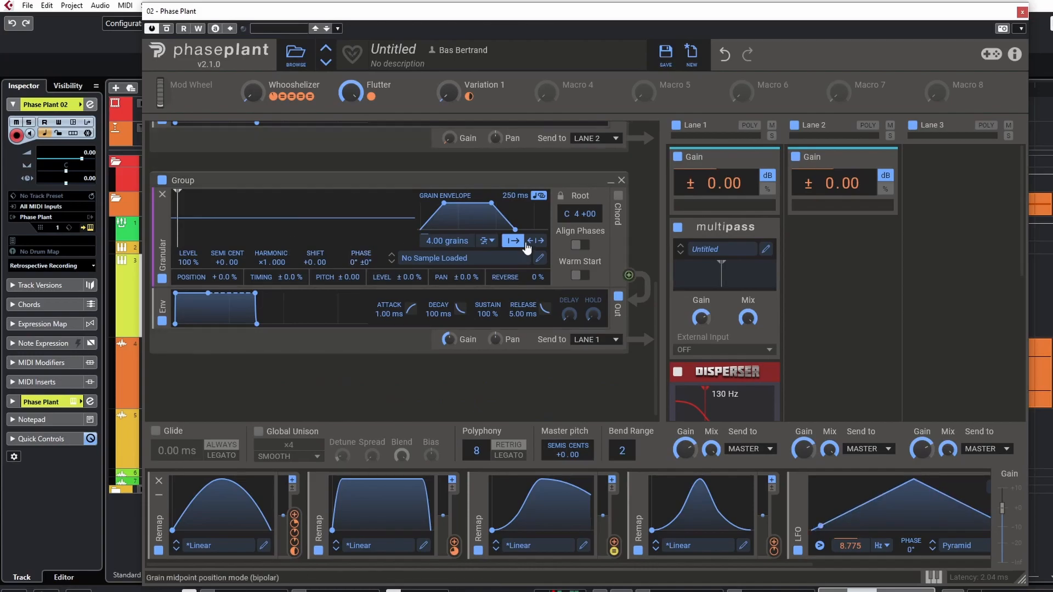
{"action": "left_click", "coordinate": [465, 262]}
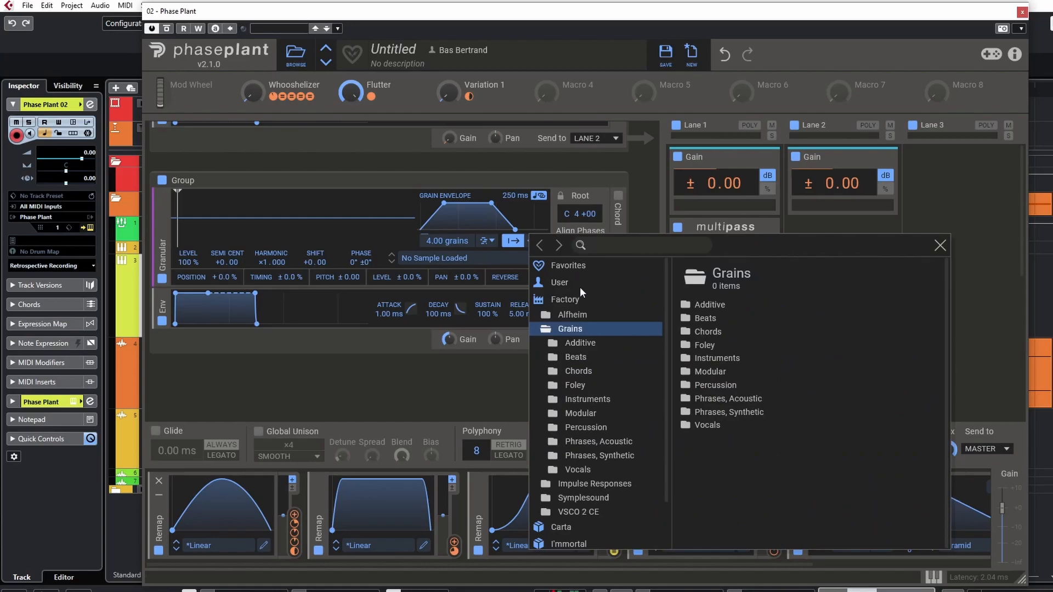
{"action": "left_click", "coordinate": [581, 284]}
{"action": "left_click", "coordinate": [749, 321]}
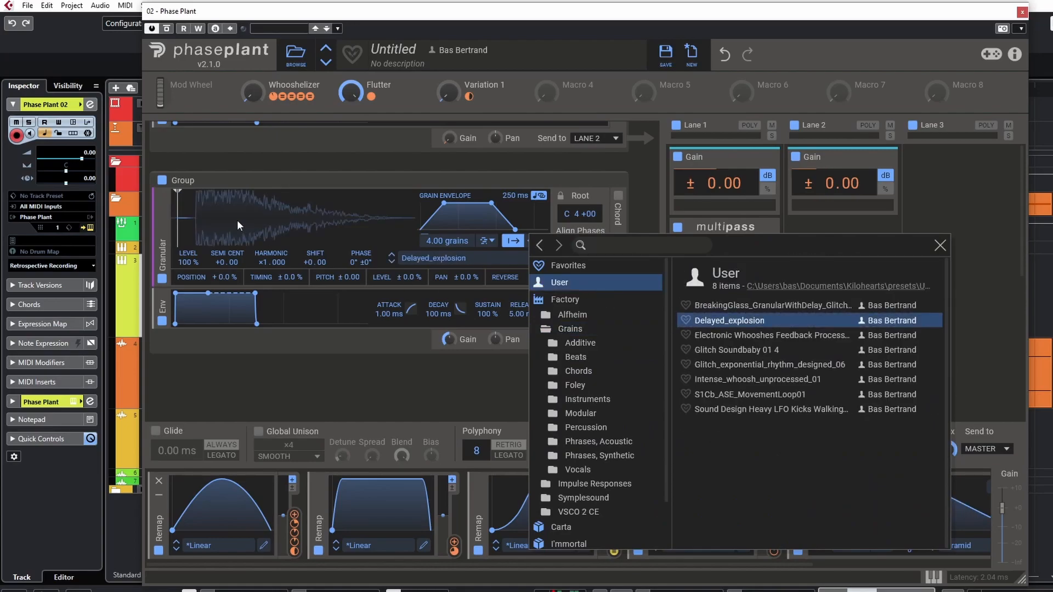
Move the explosion Granular's position to the sample's very start and set its grains to 0.00 with no grain envelope attack
{"action": "left_click", "coordinate": [193, 223]}
{"action": "left_click_drag", "start_coordinate": [180, 222], "coordinate": [170, 222]}
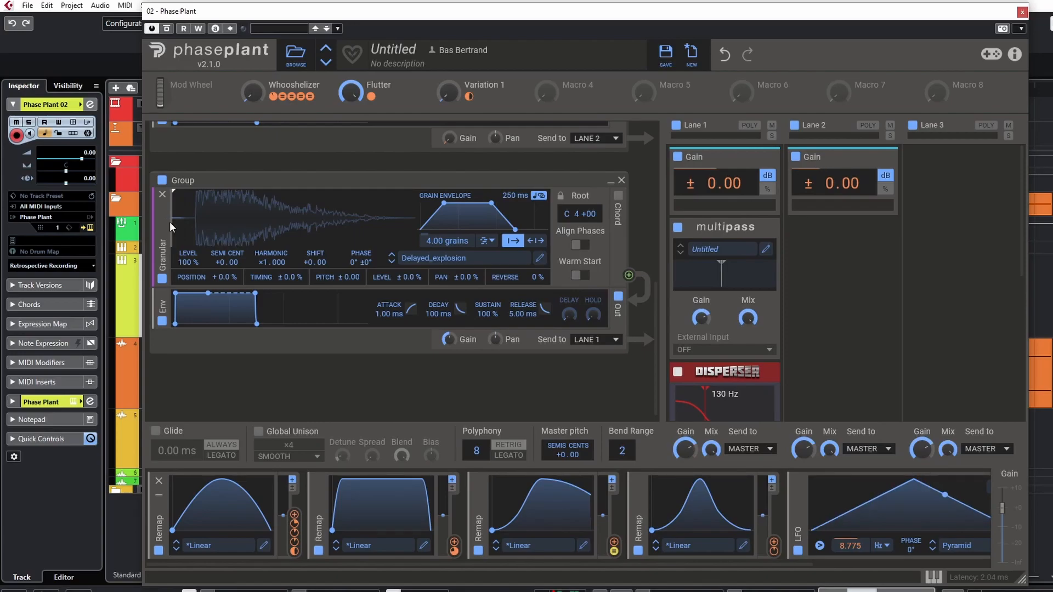
{"action": "mouse_move", "coordinate": [253, 94]}
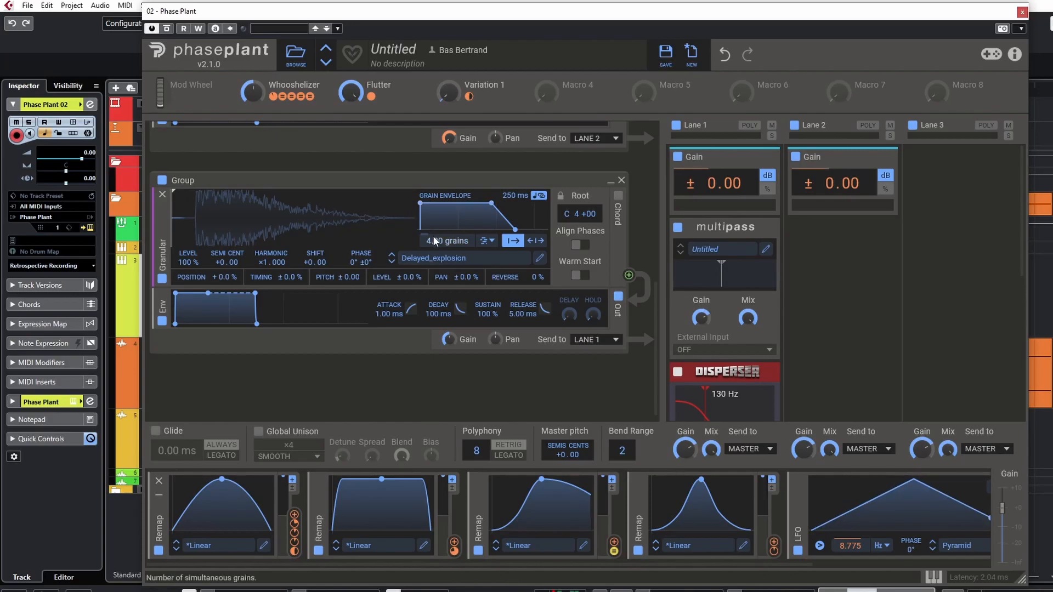
{"action": "left_click_drag", "start_coordinate": [431, 238], "coordinate": [431, 269]}
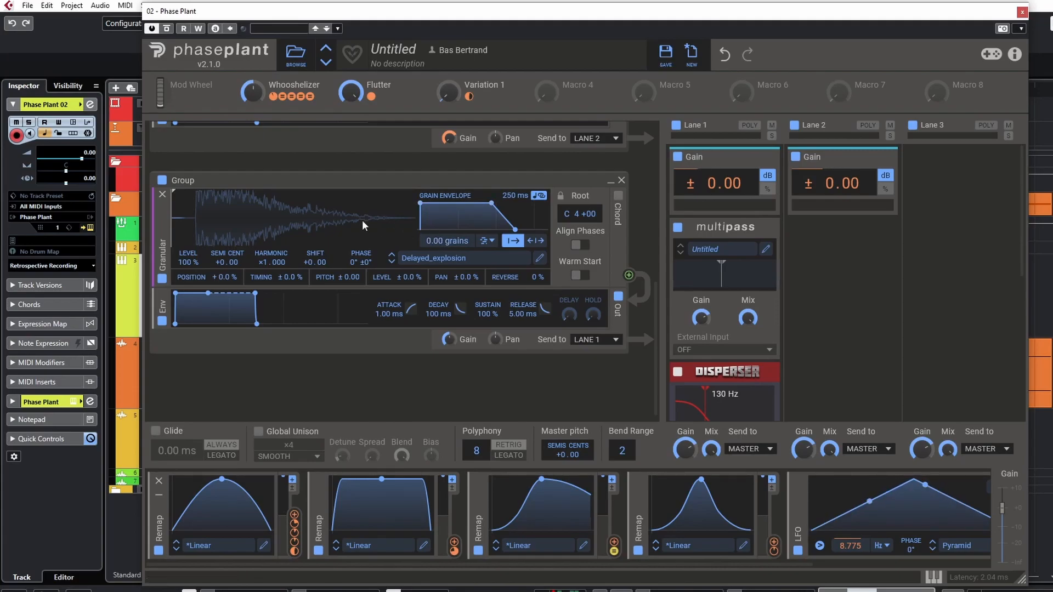
Disable and collapse the whoosh and glitch groups to isolate the explosion layer
{"action": "scroll", "coordinate": [299, 226], "scroll_direction": "down", "scroll_amount": 5}
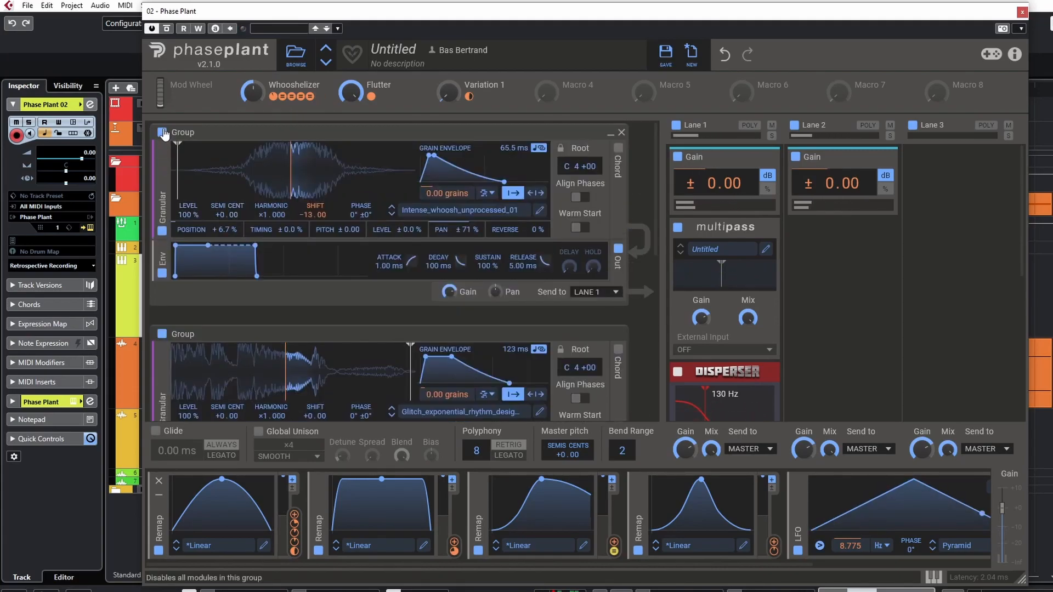
{"action": "left_click", "coordinate": [162, 132]}
{"action": "left_click", "coordinate": [162, 333]}
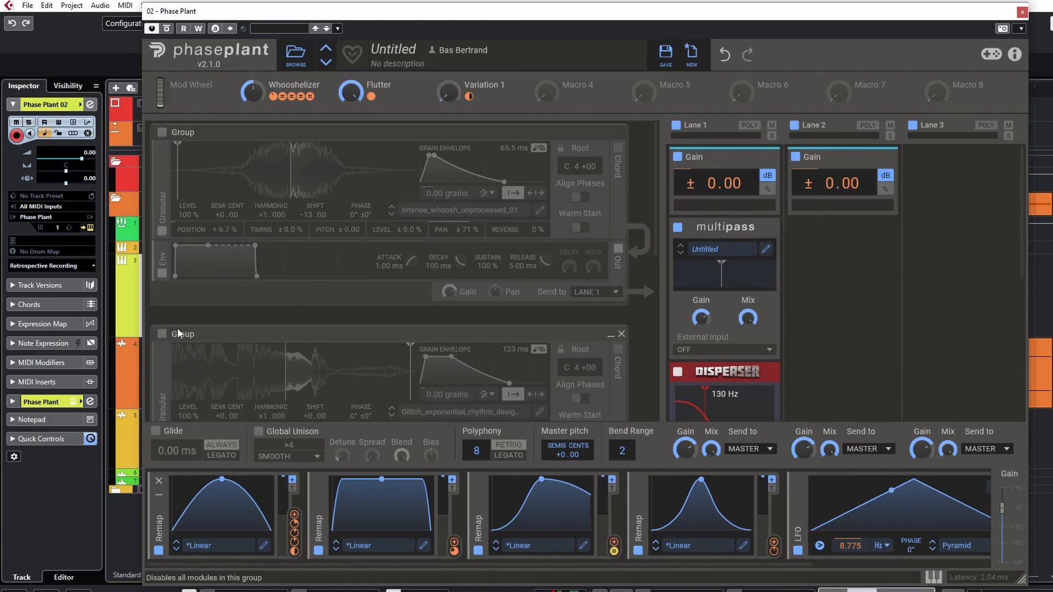
{"action": "left_click", "coordinate": [610, 133]}
{"action": "left_click", "coordinate": [610, 181]}
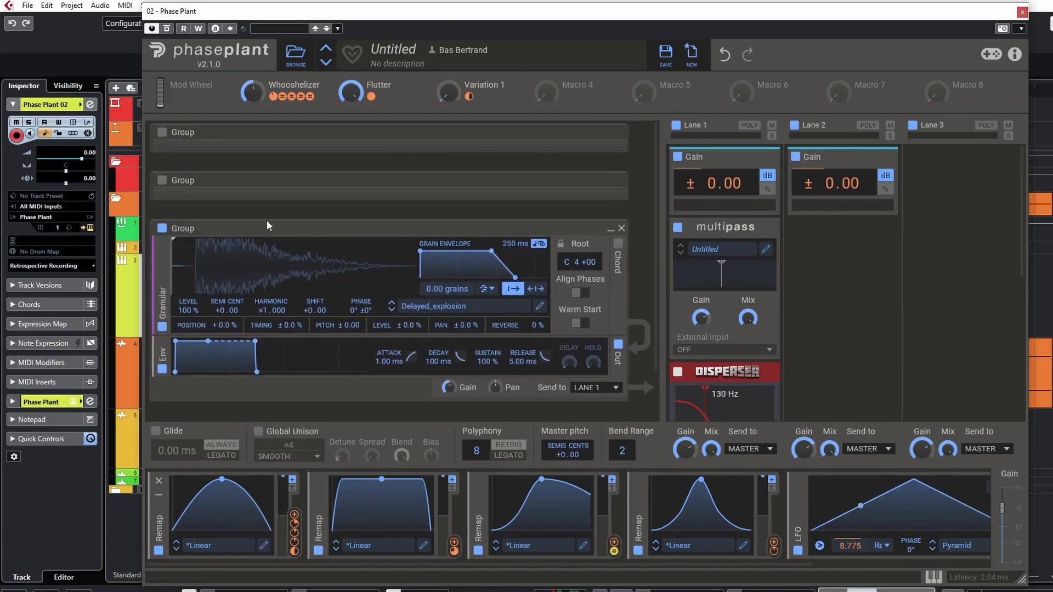
Turn the Whooshelizer macro down to zero and set the explosion Granular's grain envelope length to 459 ms
{"action": "scroll", "coordinate": [230, 236], "scroll_direction": "down", "scroll_amount": 2}
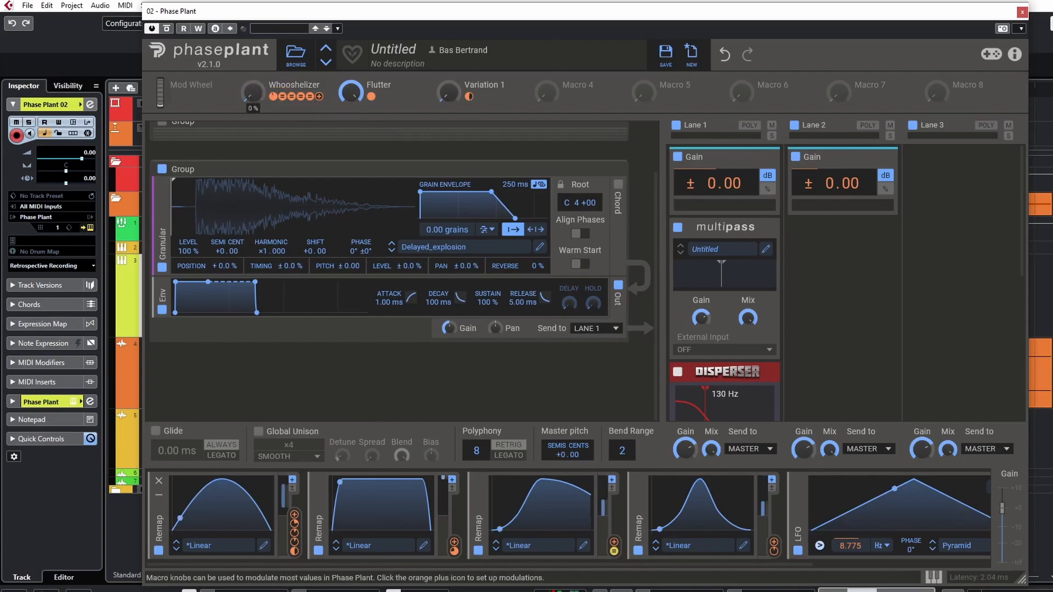
{"action": "left_click_drag", "start_coordinate": [253, 92], "coordinate": [253, 202]}
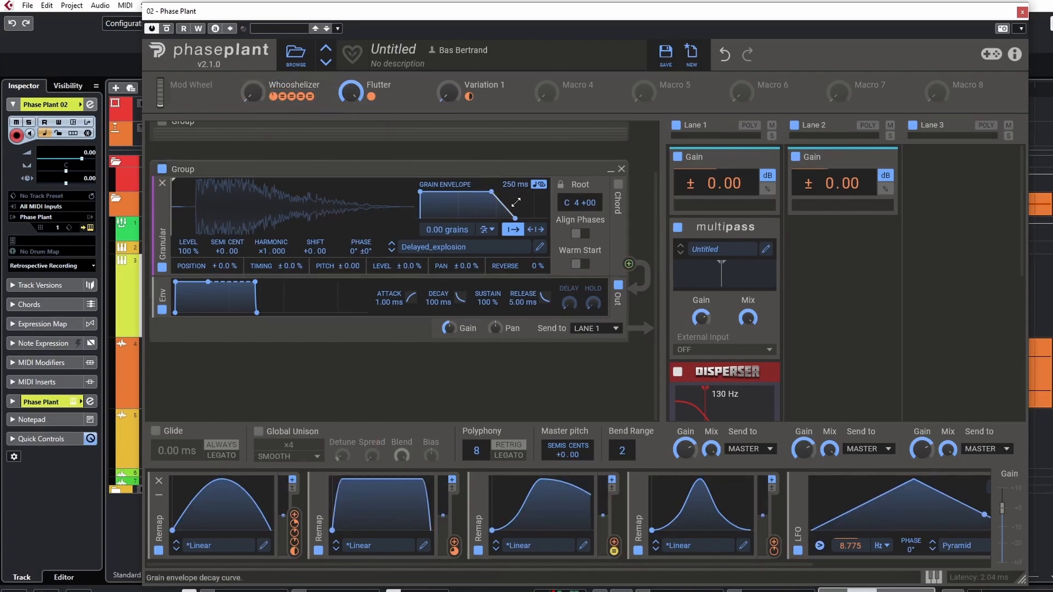
{"action": "left_click_drag", "start_coordinate": [513, 186], "coordinate": [512, 164]}
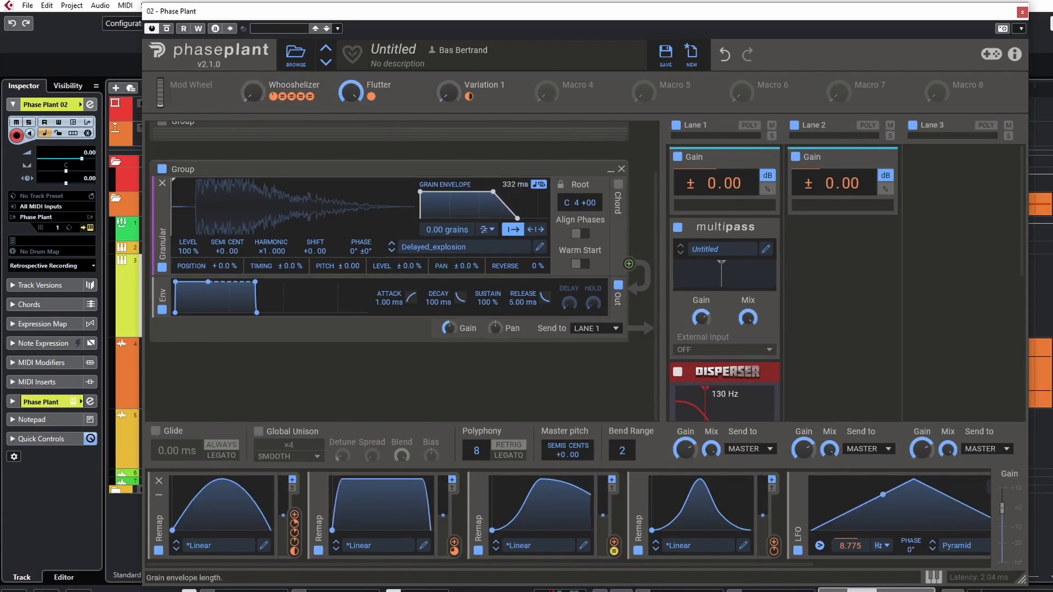
{"action": "left_click_drag", "start_coordinate": [514, 184], "coordinate": [514, 183]}
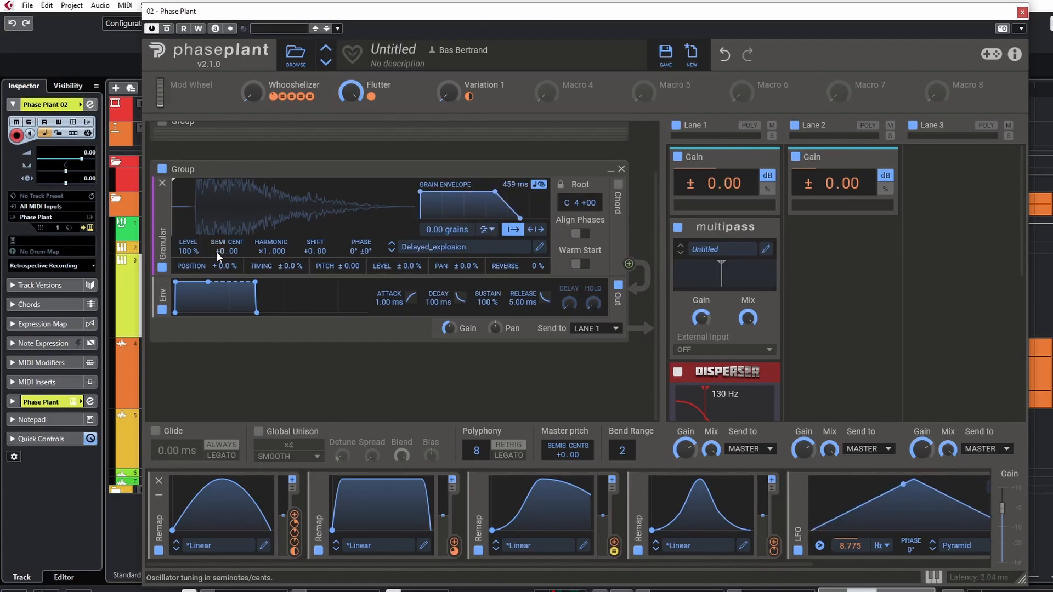
Insert a new Remap modulator before the LFO and drive it with the Whooshelizer macro
{"action": "left_click", "coordinate": [787, 512]}
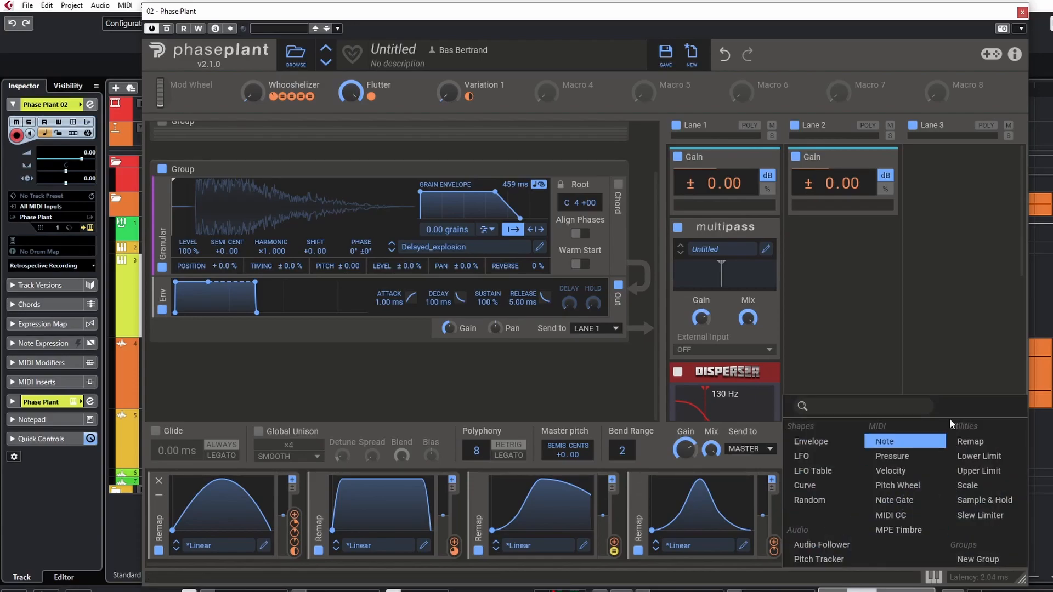
{"action": "left_click", "coordinate": [985, 448]}
{"action": "left_click_drag", "start_coordinate": [317, 93], "coordinate": [192, 212]}
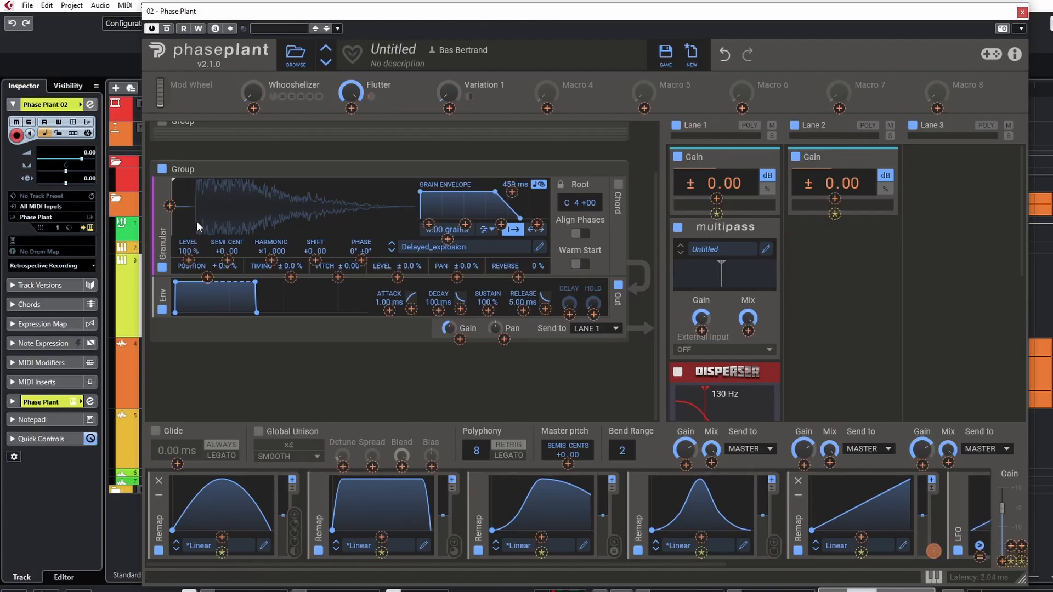
Modulate the explosion Granular's sample position with the new linear Remap and sweep the Whooshelizer macro
{"action": "left_click_drag", "start_coordinate": [197, 216], "coordinate": [169, 205]}
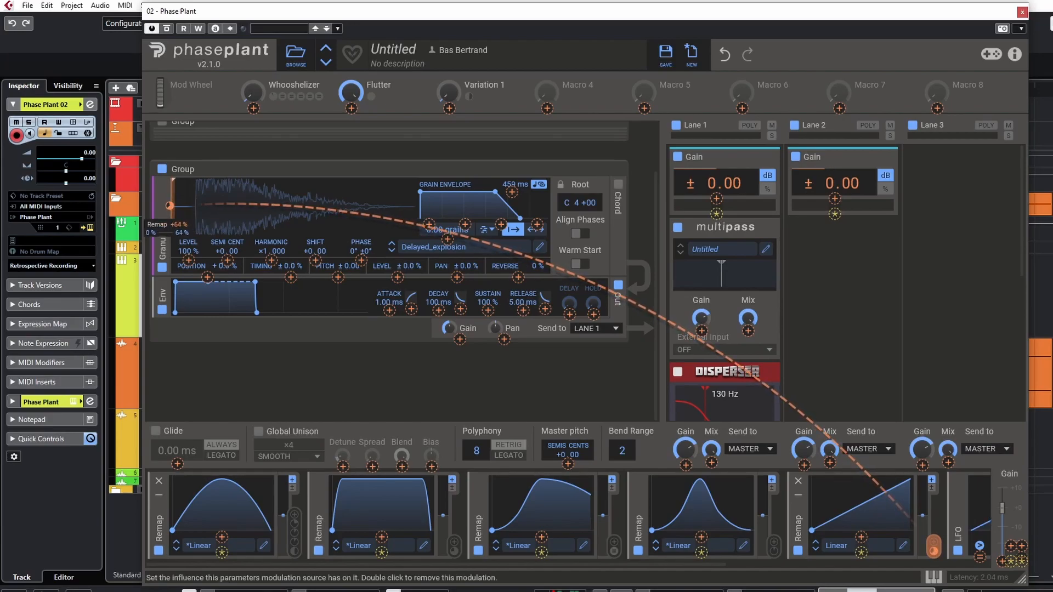
{"action": "left_click_drag", "start_coordinate": [169, 206], "coordinate": [169, 200]}
{"action": "left_click", "coordinate": [255, 62]}
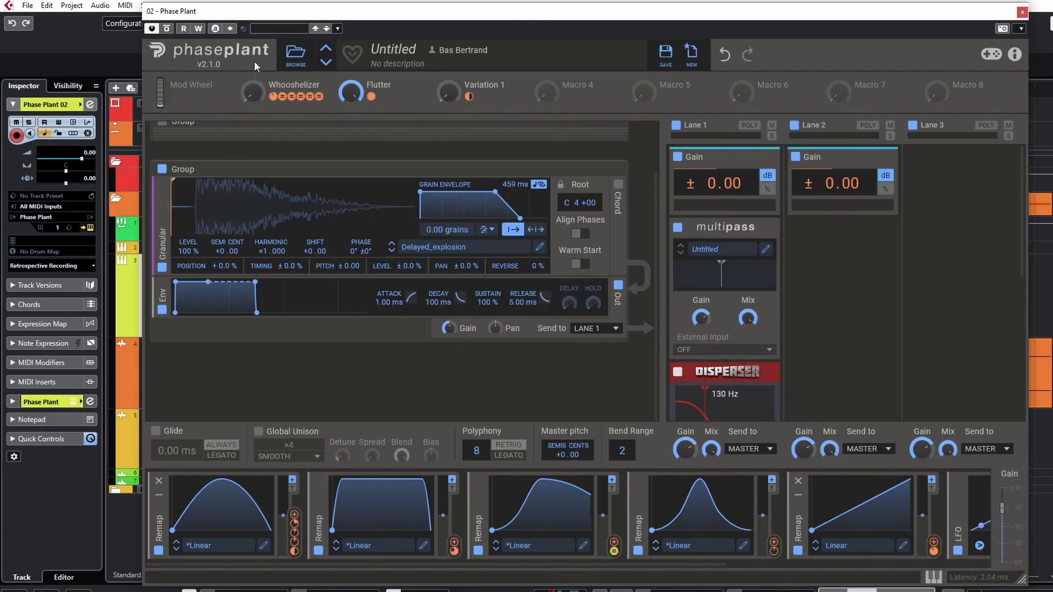
{"action": "mouse_move", "coordinate": [253, 93]}
{"action": "left_mouse_down"}
{"action": "mouse_move", "coordinate": [253, 14]}
{"action": "mouse_move", "coordinate": [252, 92]}
{"action": "left_mouse_up"}
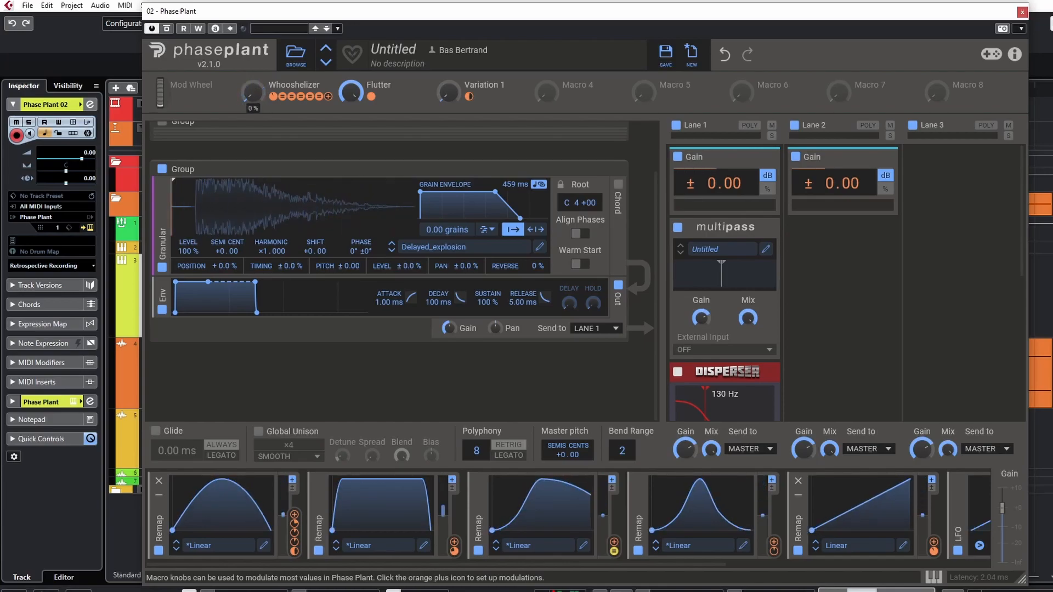
Reshape the fifth Remap curve to stay at 0% until about 0.43 and rise to 100%, checking it with the Whooshelizer macro
{"action": "left_click", "coordinate": [904, 546]}
{"action": "mouse_move", "coordinate": [510, 366]}
{"action": "left_mouse_down"}
{"action": "mouse_move", "coordinate": [514, 437]}
{"action": "mouse_move", "coordinate": [549, 485]}
{"action": "mouse_move", "coordinate": [565, 489]}
{"action": "left_mouse_up"}
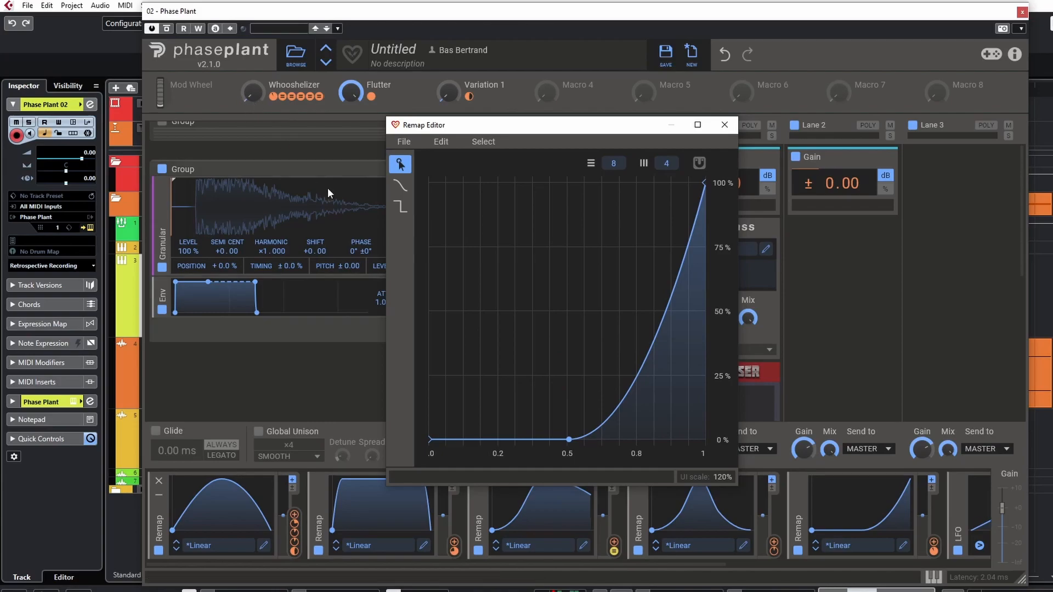
{"action": "left_click_drag", "start_coordinate": [568, 439], "coordinate": [567, 391]}
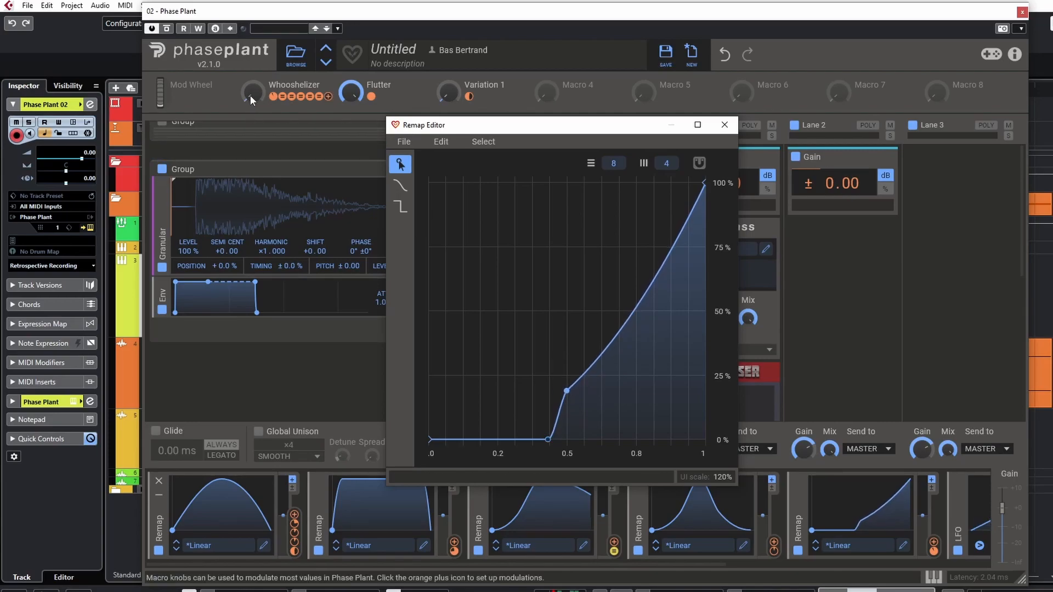
{"action": "left_click_drag", "start_coordinate": [255, 94], "coordinate": [255, 82]}
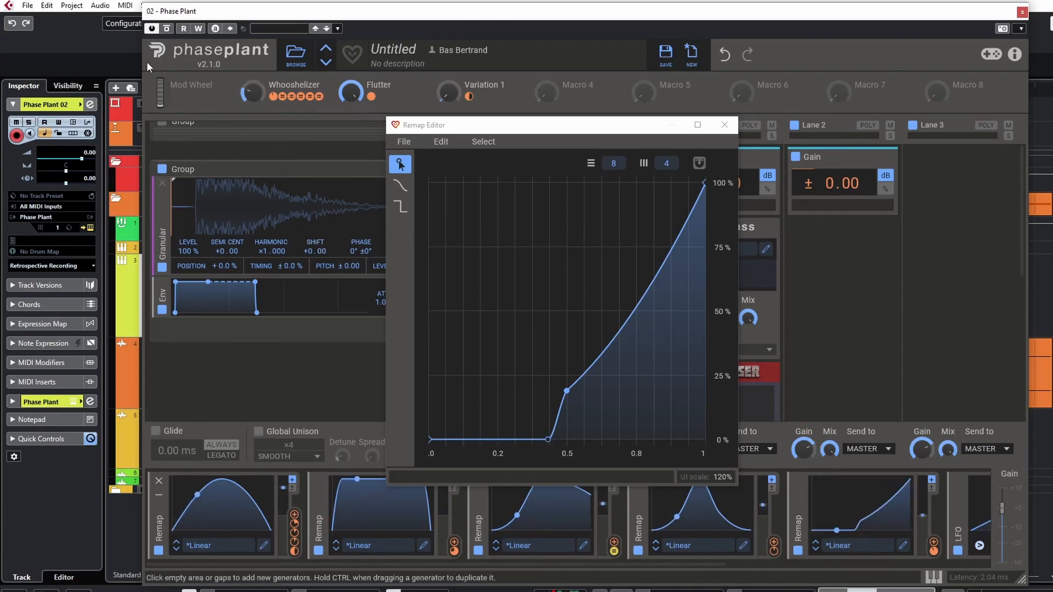
{"action": "left_click_drag", "start_coordinate": [253, 92], "coordinate": [252, 81]}
{"action": "left_click_drag", "start_coordinate": [605, 343], "coordinate": [634, 356]}
{"action": "mouse_move", "coordinate": [253, 92]}
{"action": "left_mouse_down"}
{"action": "mouse_move", "coordinate": [252, 52]}
{"action": "mouse_move", "coordinate": [252, 121]}
{"action": "mouse_move", "coordinate": [252, 51]}
{"action": "left_mouse_up"}
{"action": "left_click", "coordinate": [724, 125]}
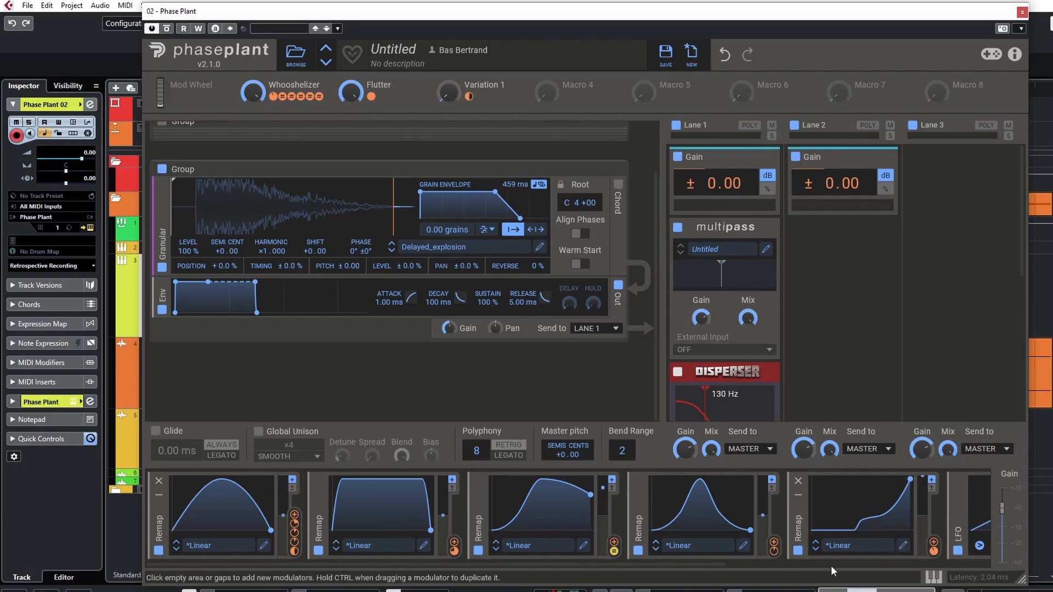
Insert a new Remap modulator before the LFO and assign the Whooshelizer macro as its input
{"action": "left_click_drag", "start_coordinate": [659, 564], "coordinate": [798, 563]}
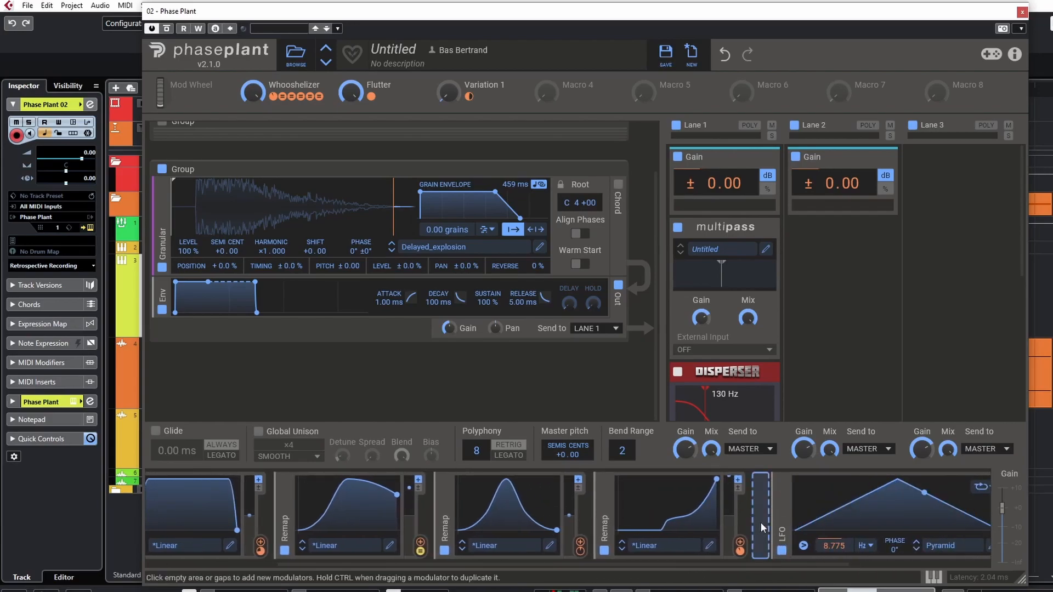
{"action": "left_click", "coordinate": [761, 529]}
{"action": "left_click", "coordinate": [954, 439]}
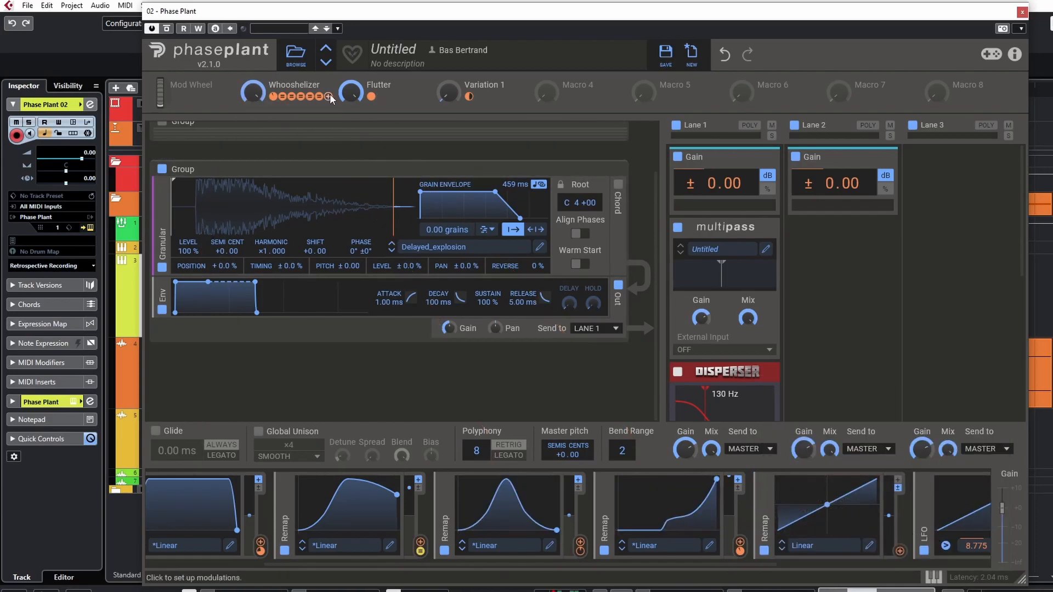
{"action": "mouse_move", "coordinate": [330, 95]}
{"action": "left_mouse_down"}
{"action": "mouse_move", "coordinate": [630, 446]}
{"action": "mouse_move", "coordinate": [831, 539]}
{"action": "left_mouse_up"}
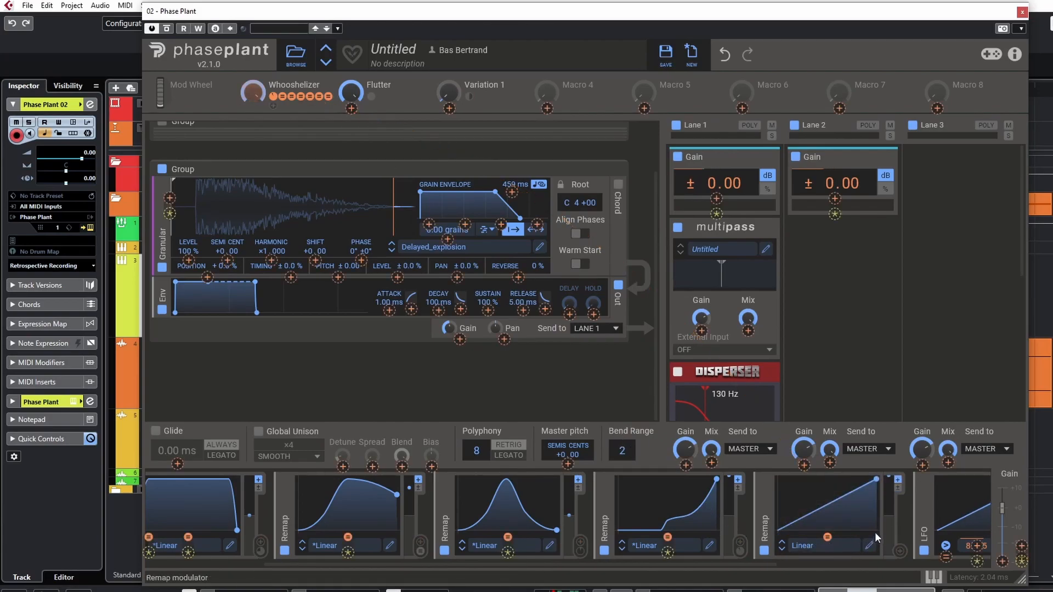
Shape the new Remap curve into a hard jump from 0% to 100% at about 0.5
{"action": "left_click", "coordinate": [869, 547]}
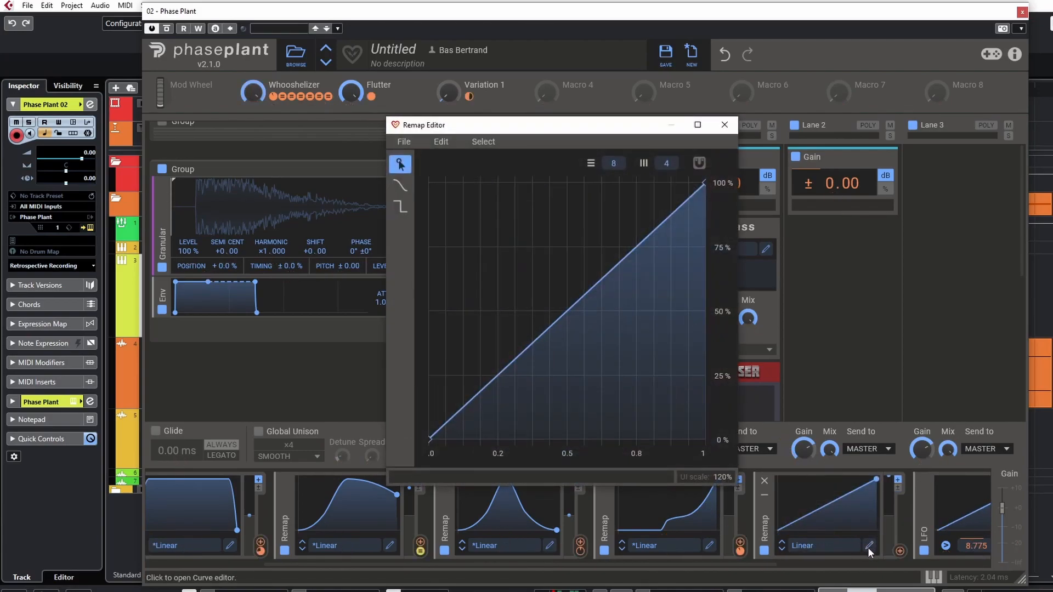
{"action": "mouse_move", "coordinate": [565, 307]}
{"action": "left_mouse_down"}
{"action": "mouse_move", "coordinate": [580, 396]}
{"action": "mouse_move", "coordinate": [567, 462]}
{"action": "left_mouse_up"}
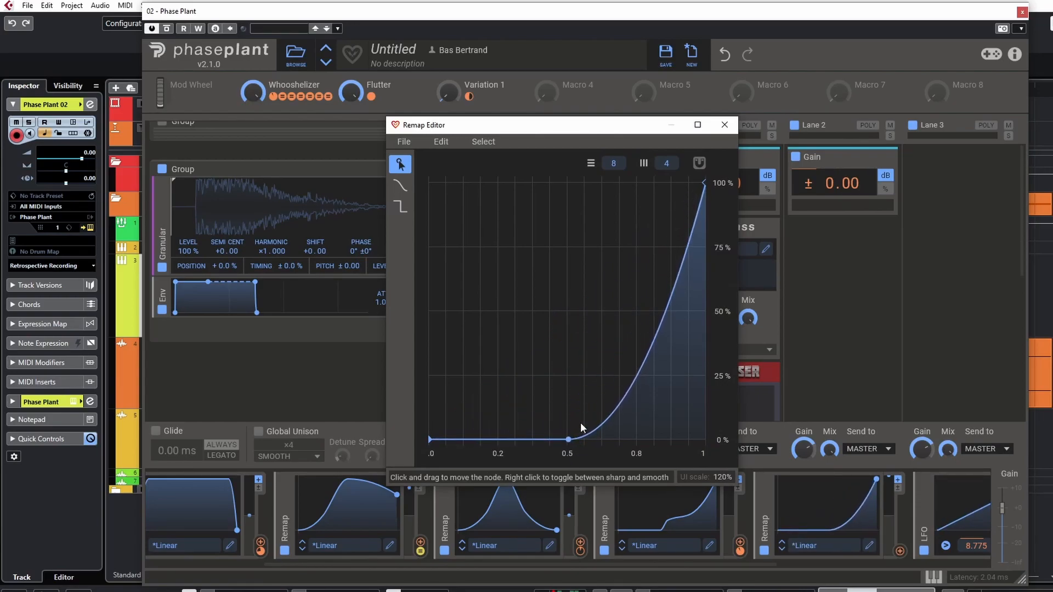
{"action": "left_click_drag", "start_coordinate": [631, 393], "coordinate": [572, 160]}
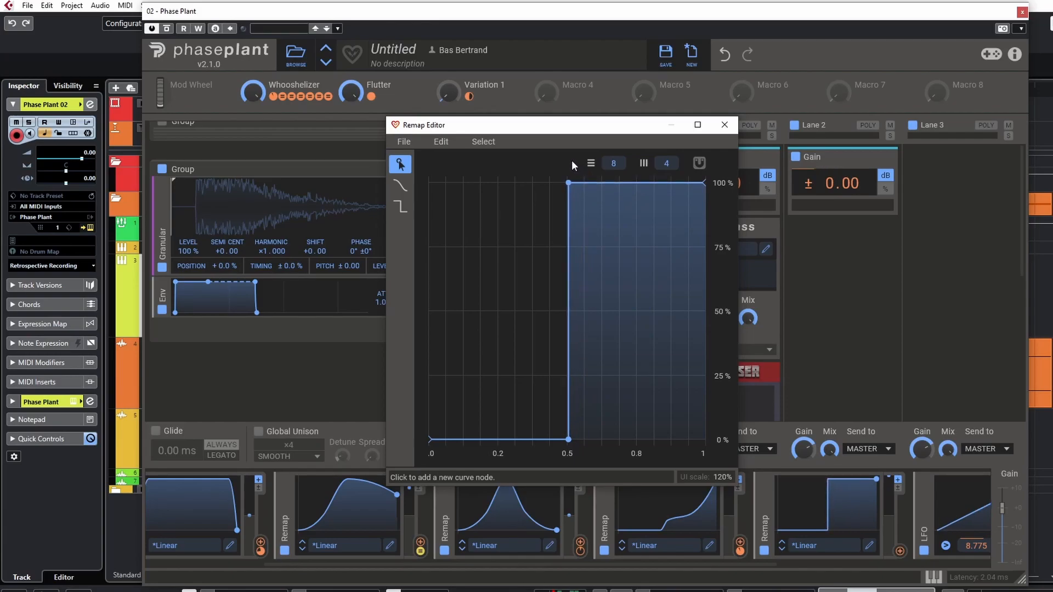
{"action": "left_click_drag", "start_coordinate": [570, 440], "coordinate": [565, 441]}
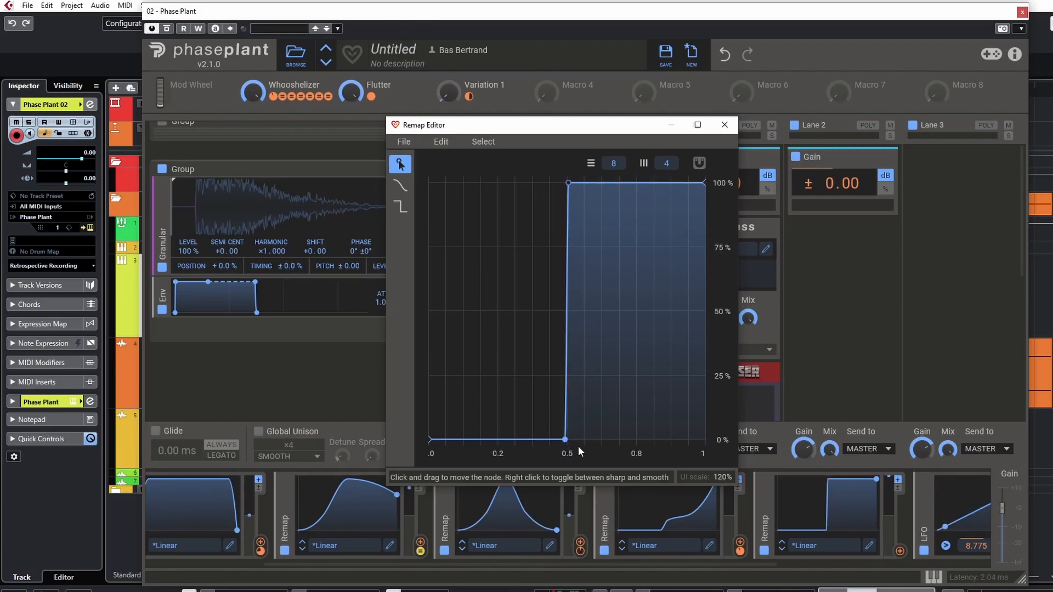
Modulate the Granular generator's grain count by +6.00 grains from the new Remap, and test it with the Whooshelizer macro around its midpoint
{"action": "left_click_drag", "start_coordinate": [584, 126], "coordinate": [848, 90]}
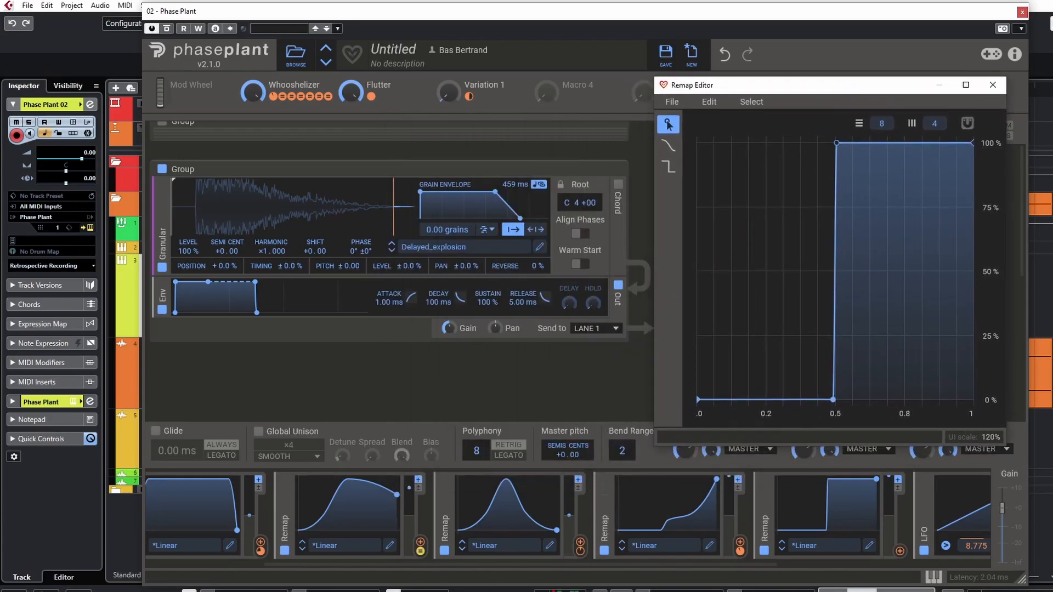
{"action": "left_click", "coordinate": [900, 551]}
{"action": "left_click_drag", "start_coordinate": [448, 239], "coordinate": [448, 208]}
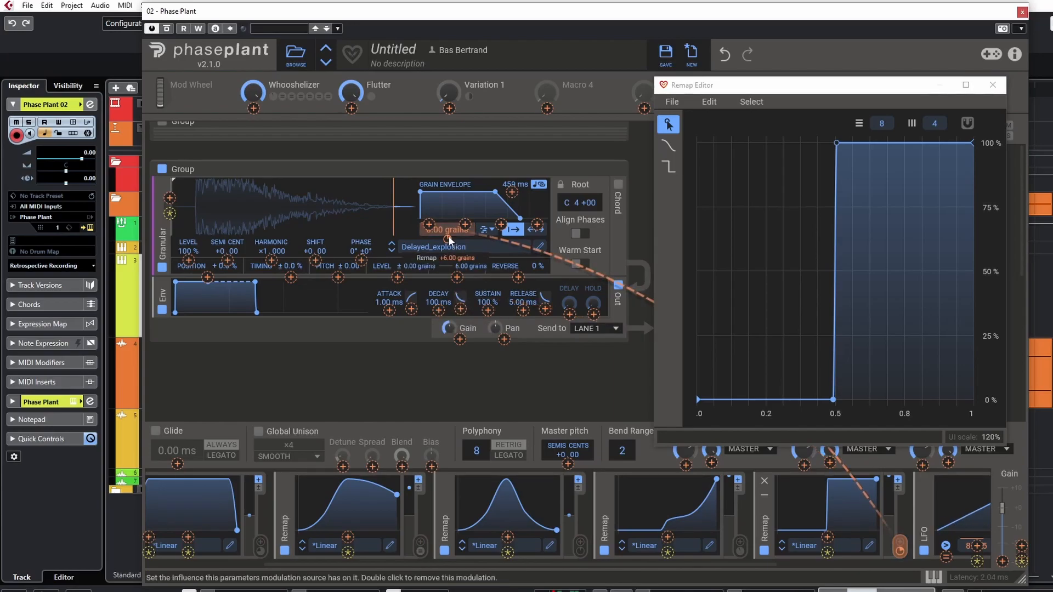
{"action": "left_click", "coordinate": [267, 72]}
{"action": "mouse_move", "coordinate": [252, 95]}
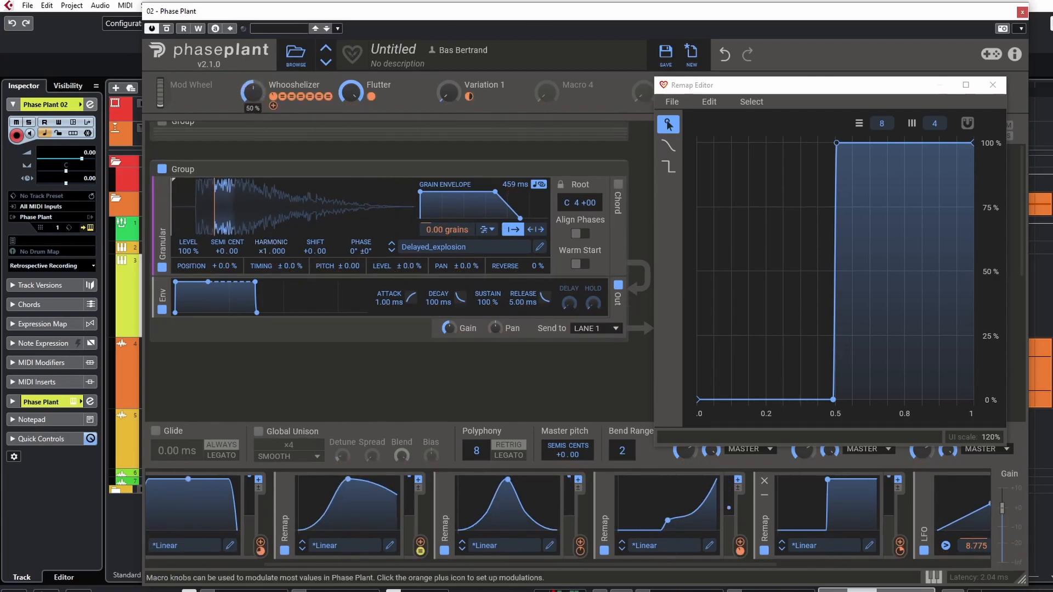
{"action": "left_click_drag", "start_coordinate": [252, 94], "coordinate": [252, 99]}
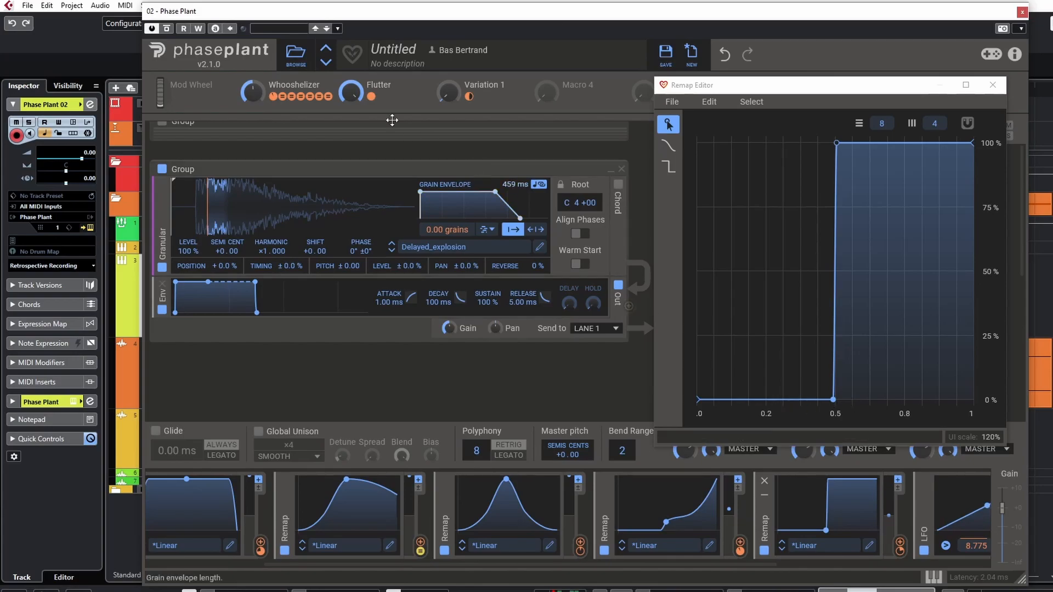
{"action": "left_click_drag", "start_coordinate": [253, 92], "coordinate": [252, 91]}
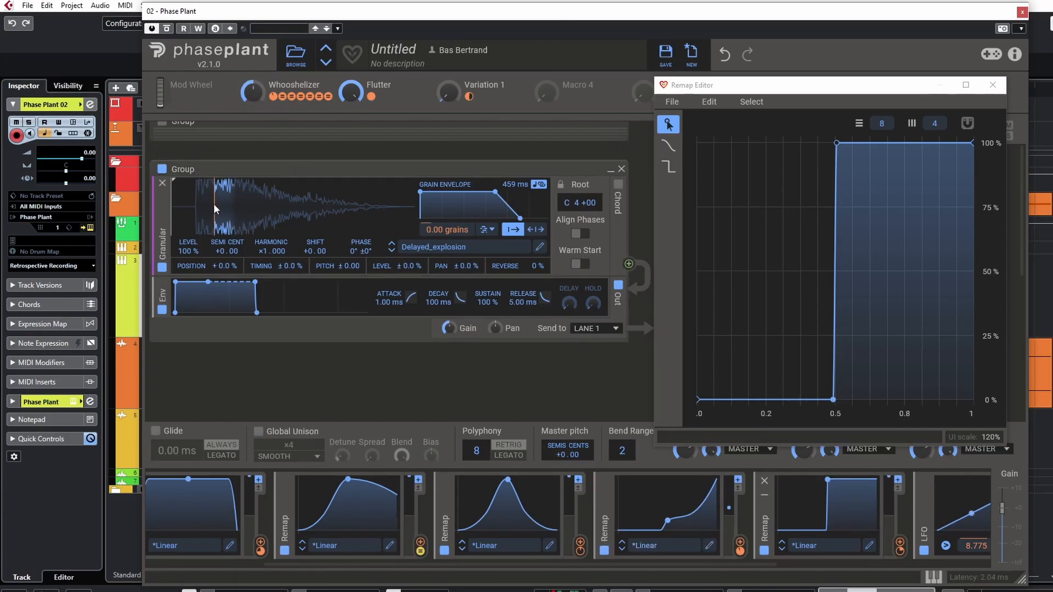
Soften the preceding Remap curve so it starts rising at about 0.38 and passes about 8% near 0.43
{"action": "left_click", "coordinate": [709, 545]}
{"action": "left_click_drag", "start_coordinate": [554, 437], "coordinate": [541, 441]}
{"action": "left_click", "coordinate": [552, 406]}
{"action": "left_click_drag", "start_coordinate": [566, 390], "coordinate": [549, 421]}
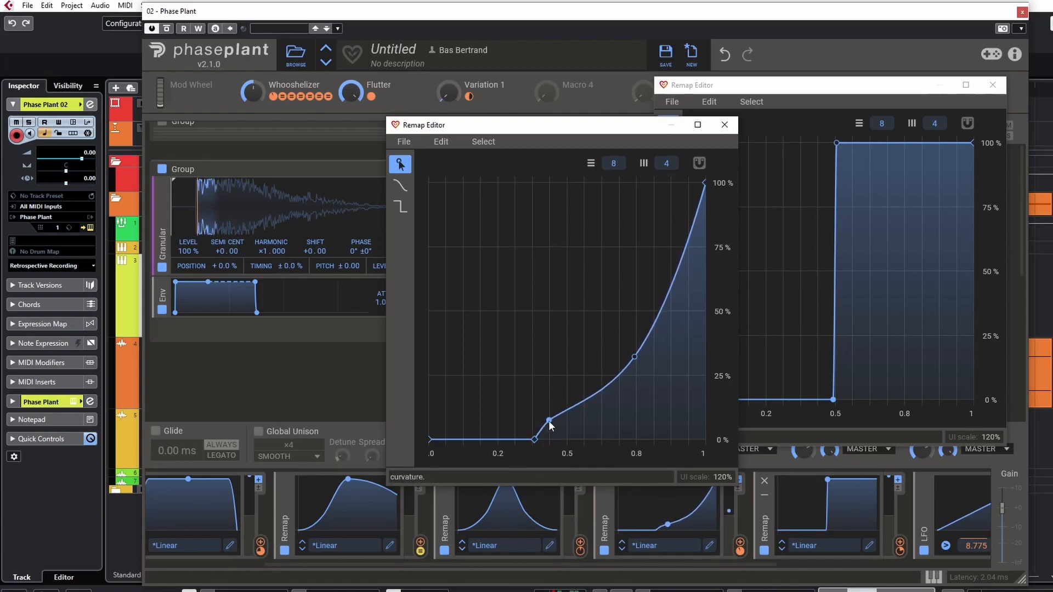
{"action": "left_click", "coordinate": [575, 407]}
{"action": "left_click", "coordinate": [724, 125]}
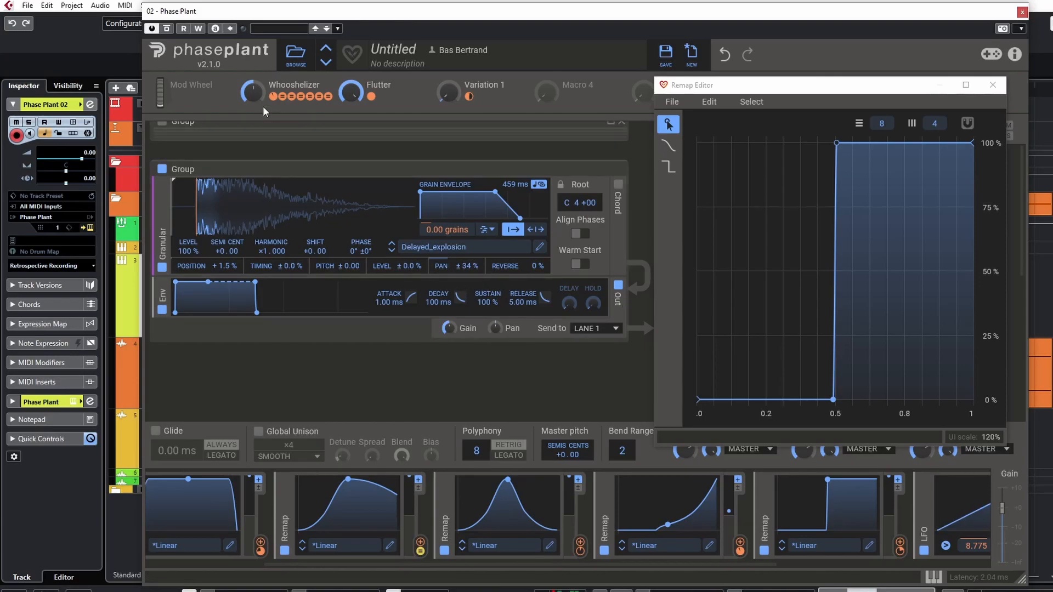
Set the Whooshelizer macro to 0% and close the remaining Remap curve editor
{"action": "left_click_drag", "start_coordinate": [253, 91], "coordinate": [253, 144]}
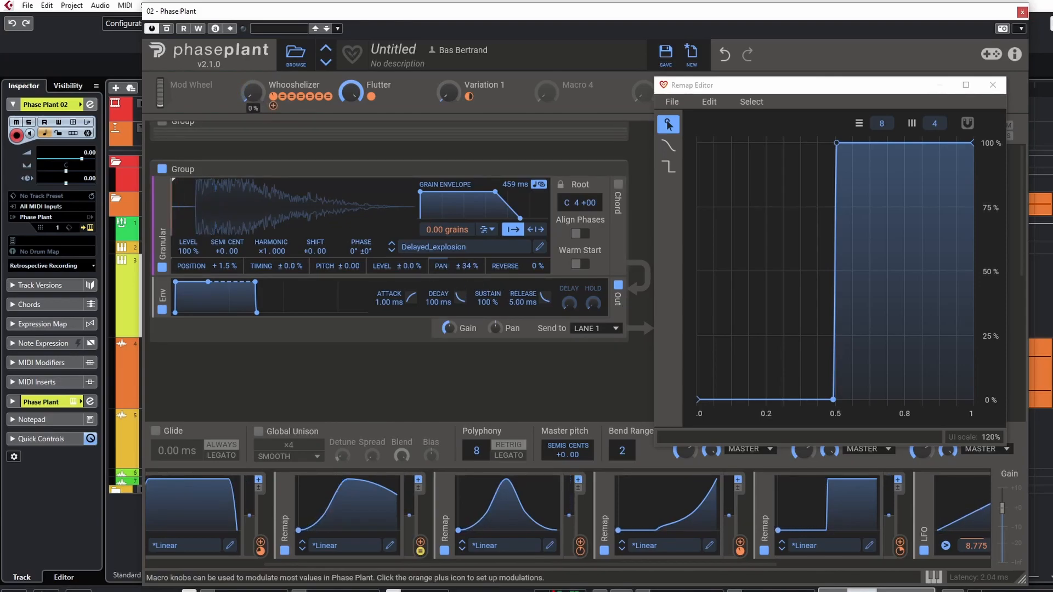
{"action": "left_click_drag", "start_coordinate": [253, 91], "coordinate": [254, 112]}
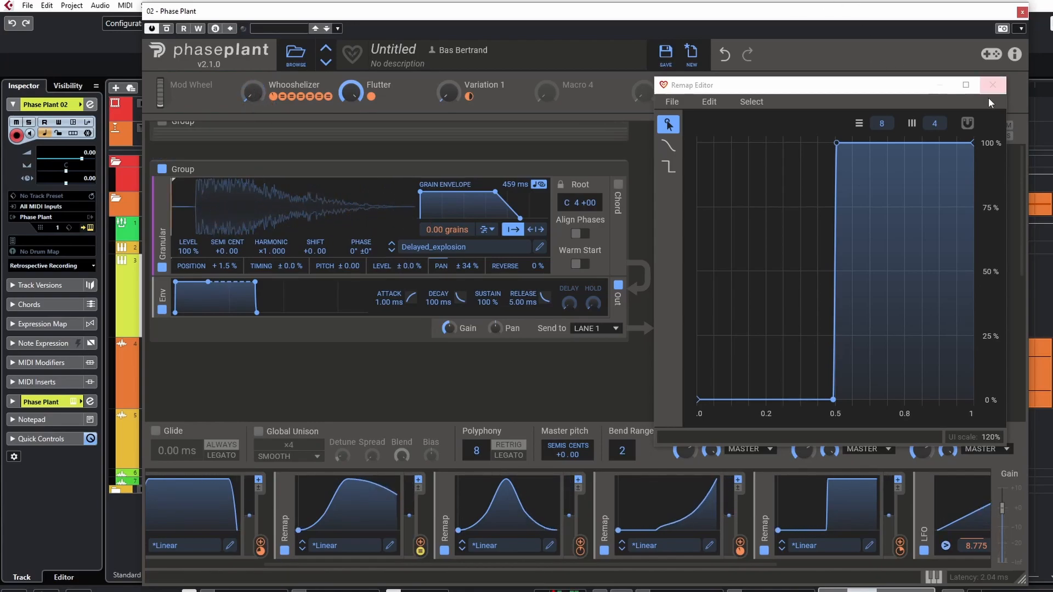
{"action": "left_click", "coordinate": [992, 84]}
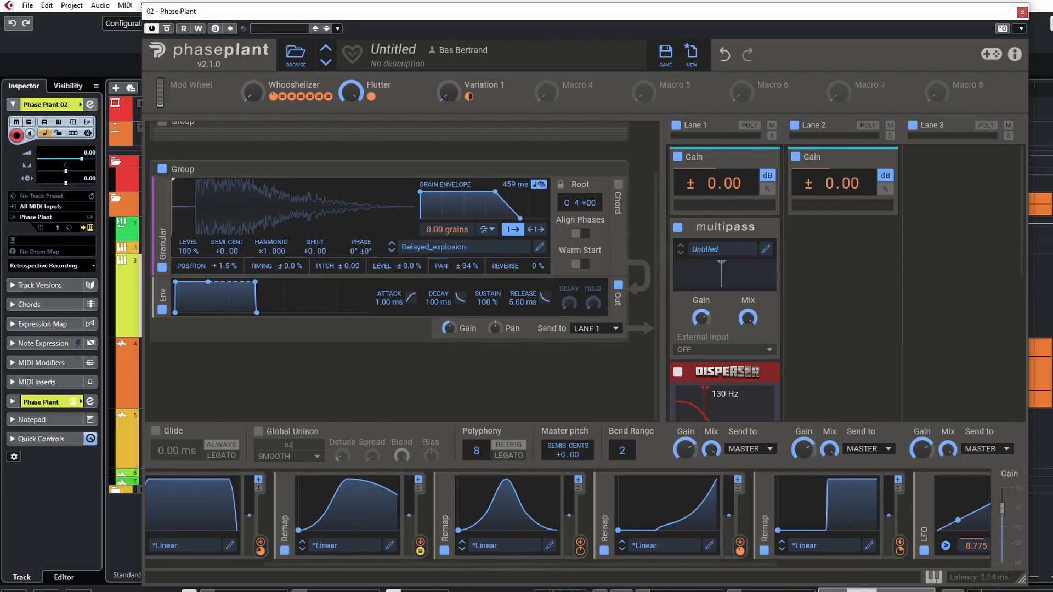
Send the granular group's output to Lane 3 and add a Disperser effect to that lane
{"action": "left_click", "coordinate": [592, 329]}
{"action": "left_click", "coordinate": [607, 364]}
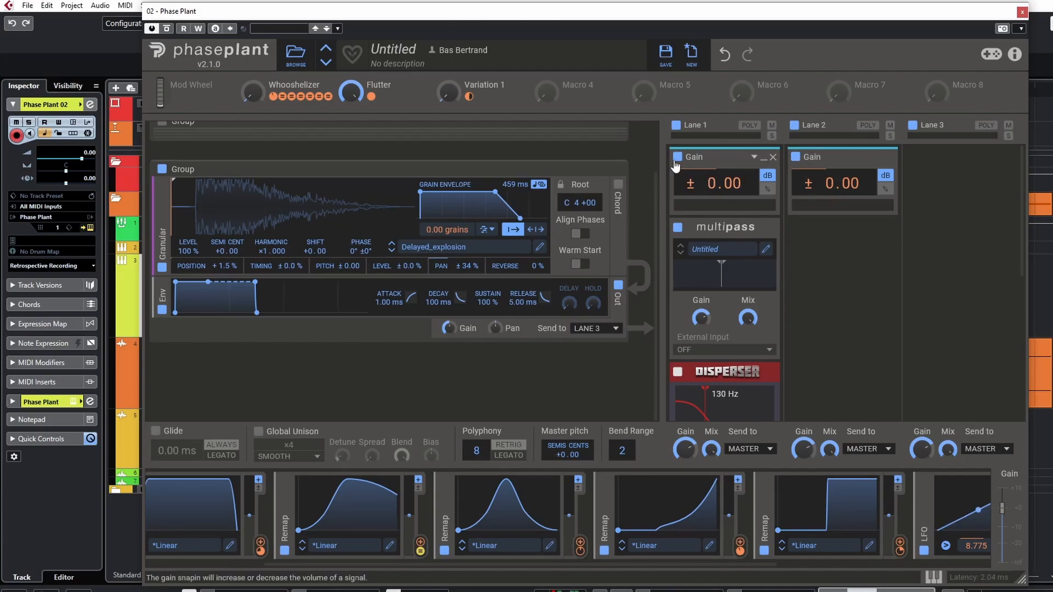
{"action": "left_click", "coordinate": [987, 181]}
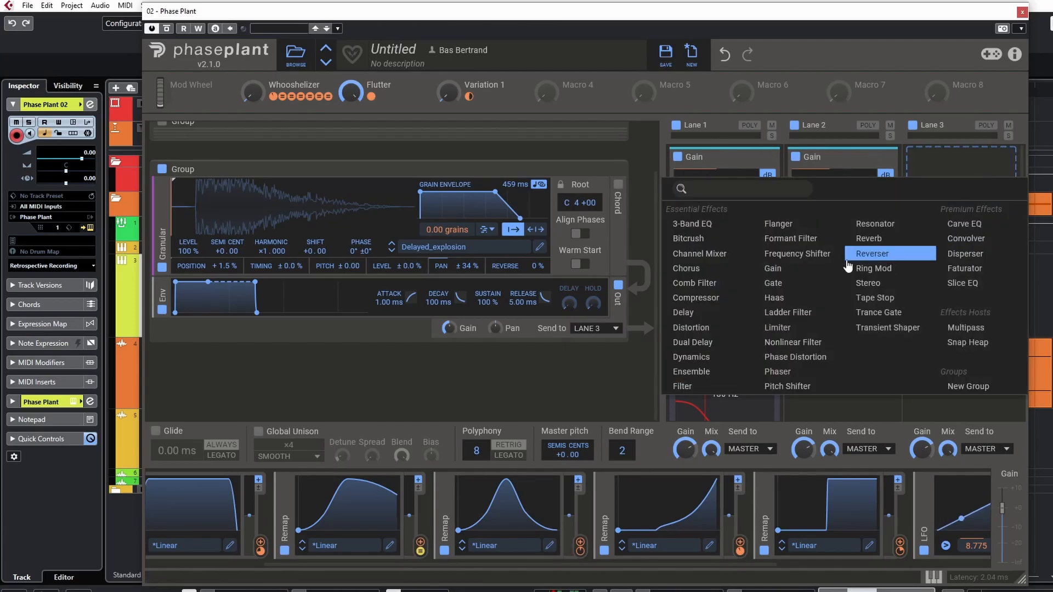
{"action": "left_click", "coordinate": [985, 255]}
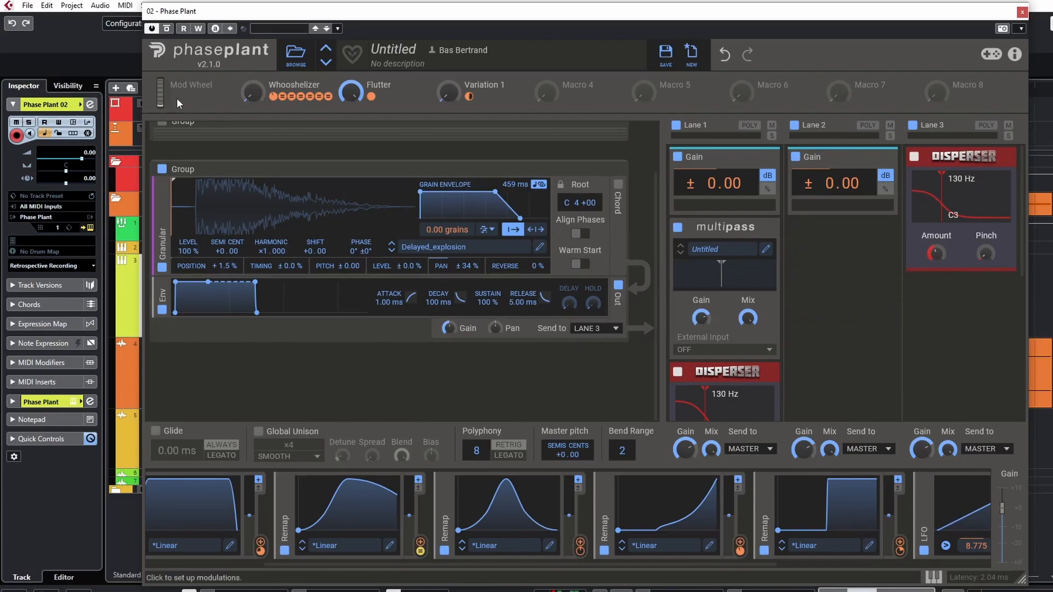
Set the Whooshelizer macro to about 51% and tune Lane 3's Disperser to 207 Hz (G#3)
{"action": "left_click_drag", "start_coordinate": [253, 92], "coordinate": [253, 41]}
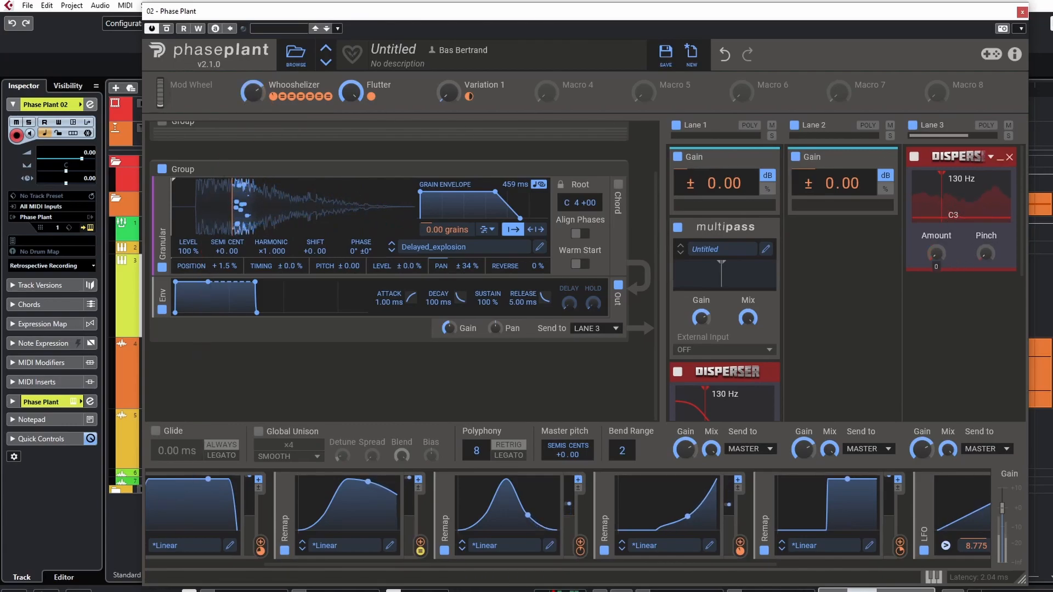
{"action": "left_click_drag", "start_coordinate": [253, 92], "coordinate": [253, 103]}
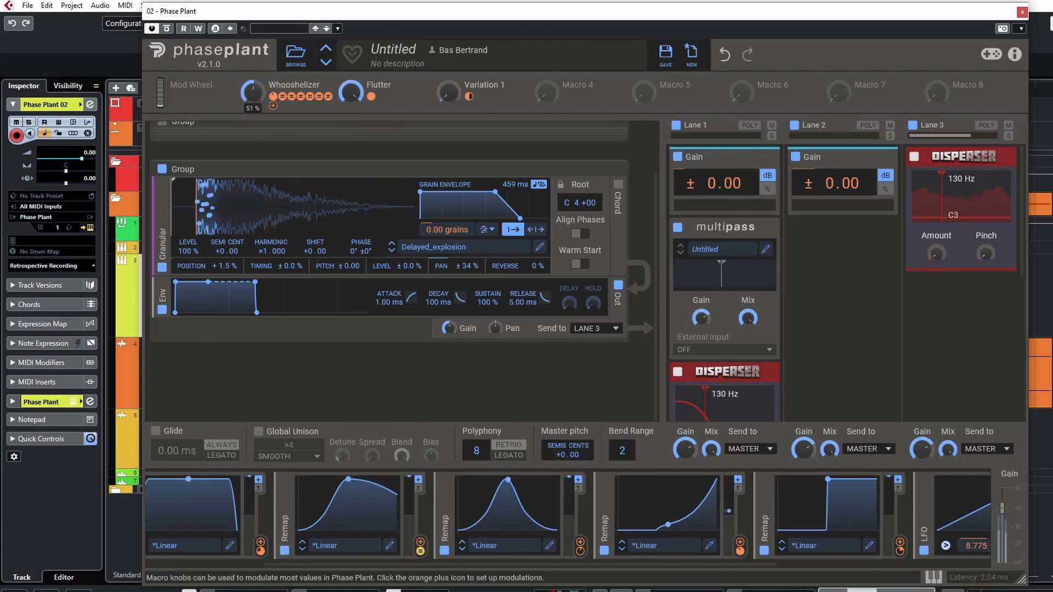
{"action": "right_click", "coordinate": [934, 253]}
{"action": "left_click", "coordinate": [946, 219]}
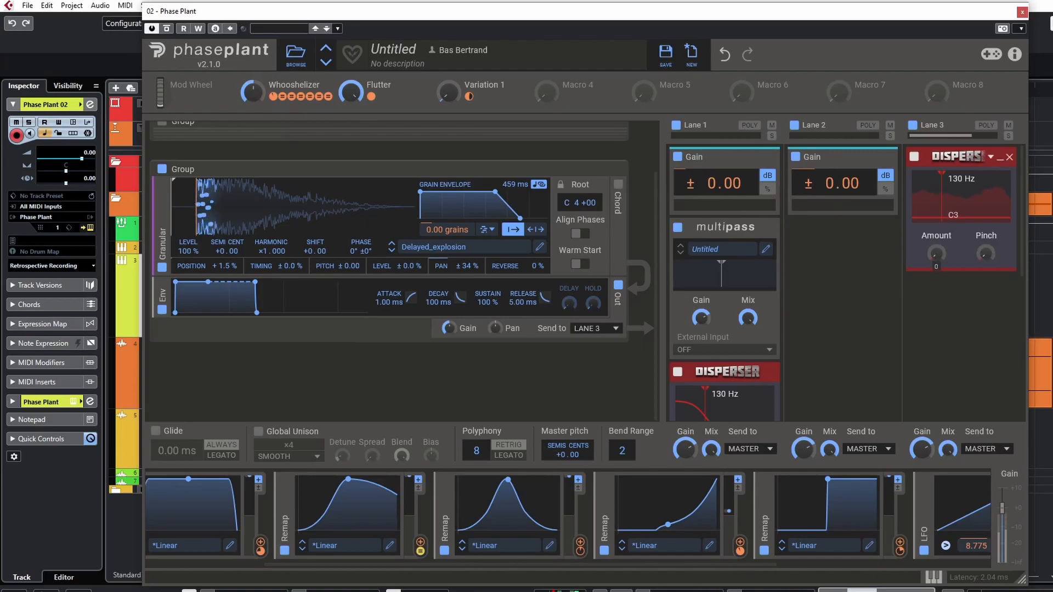
{"action": "left_click_drag", "start_coordinate": [941, 217], "coordinate": [947, 217]}
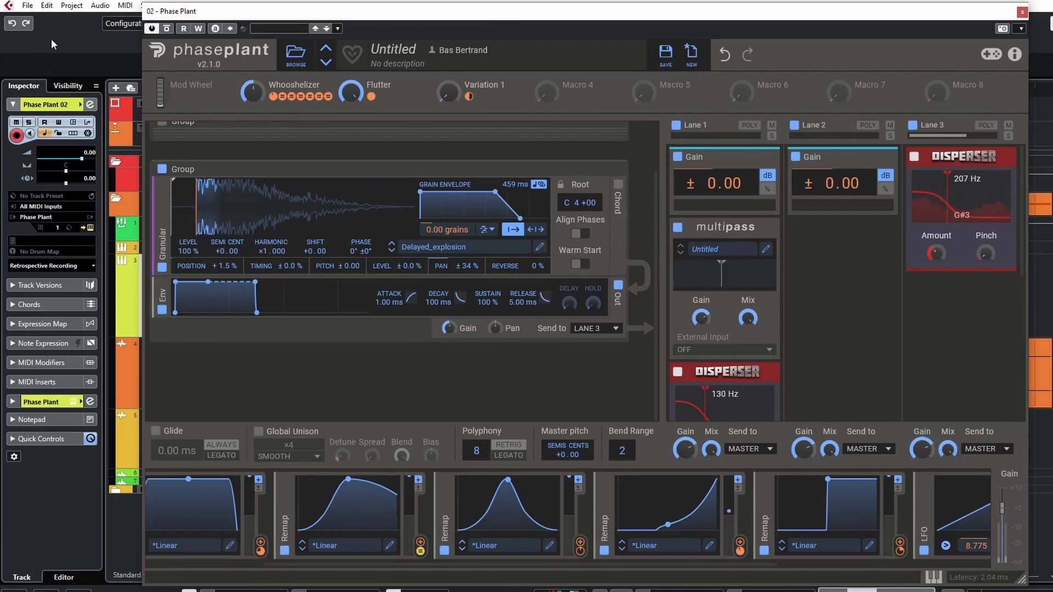
Enable the two collapsed generator groups and sweep the Whooshelizer macro from 0% to 100%
{"action": "left_click_drag", "start_coordinate": [253, 92], "coordinate": [252, 148]}
{"action": "scroll", "coordinate": [241, 192], "scroll_direction": "up", "scroll_amount": 2}
{"action": "left_click", "coordinate": [163, 183]}
{"action": "left_click", "coordinate": [161, 132]}
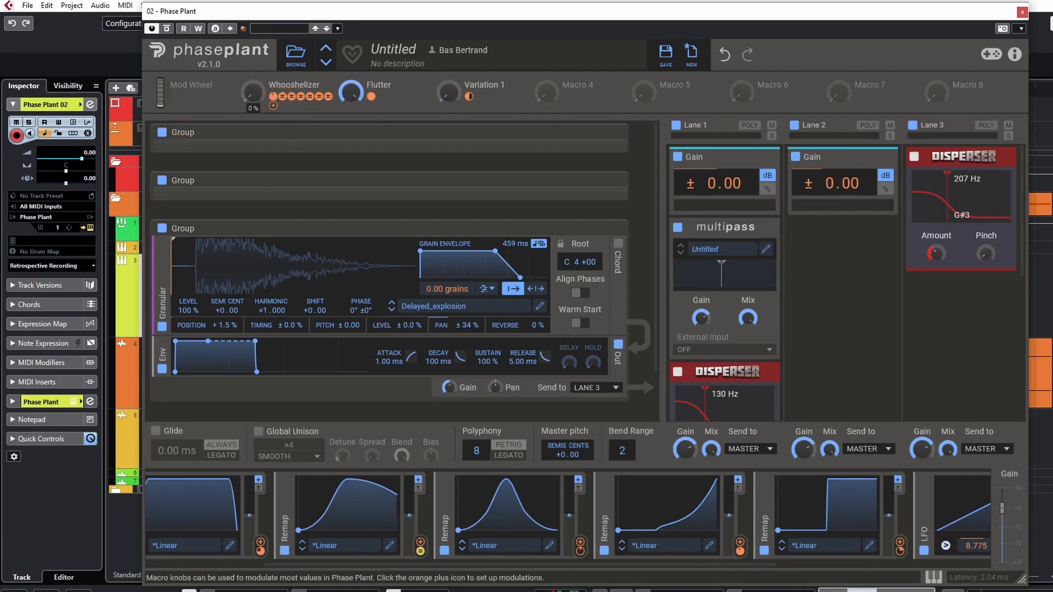
{"action": "left_click_drag", "start_coordinate": [253, 93], "coordinate": [253, 11]}
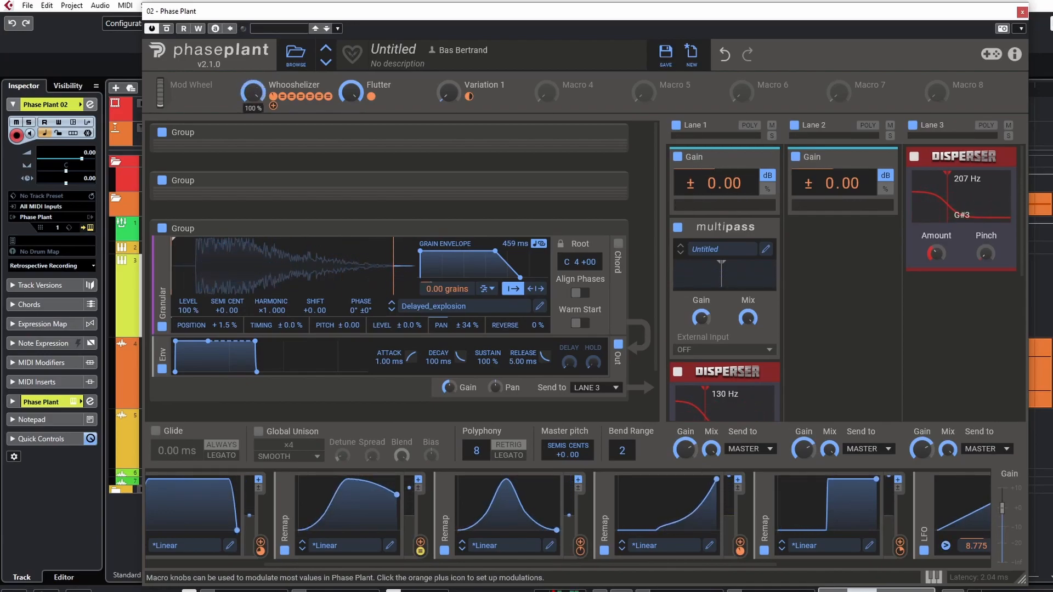
{"action": "mouse_move", "coordinate": [253, 16]}
{"action": "left_mouse_down"}
{"action": "mouse_move", "coordinate": [253, 100]}
{"action": "mouse_move", "coordinate": [253, 8]}
{"action": "left_mouse_up"}
Raise the granular group's output gain and test the level with the Whooshelizer macro
{"action": "scroll", "coordinate": [269, 280], "scroll_direction": "down", "scroll_amount": 2}
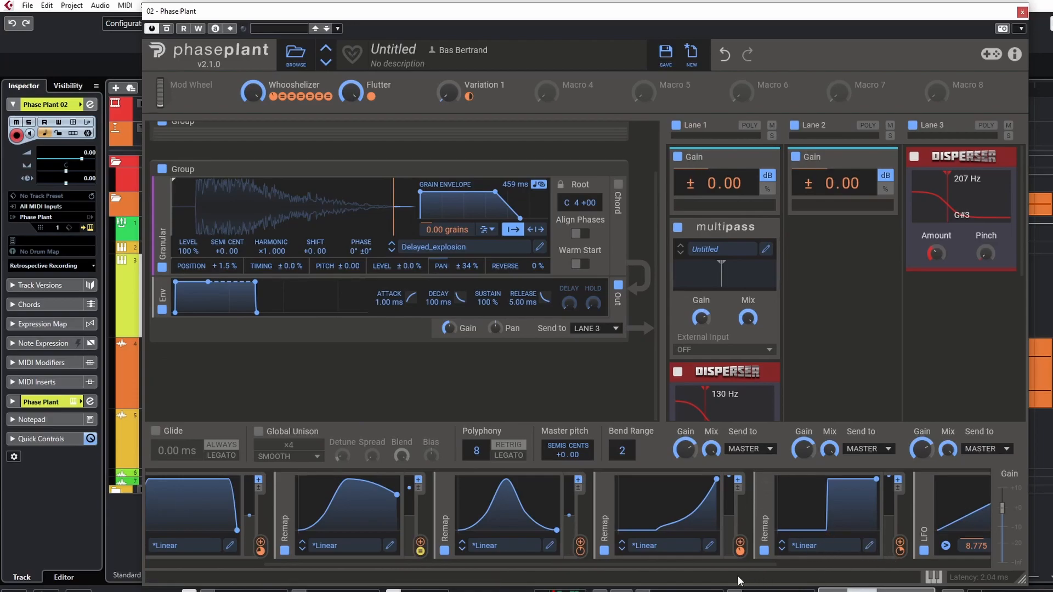
{"action": "left_click_drag", "start_coordinate": [712, 562], "coordinate": [801, 563]}
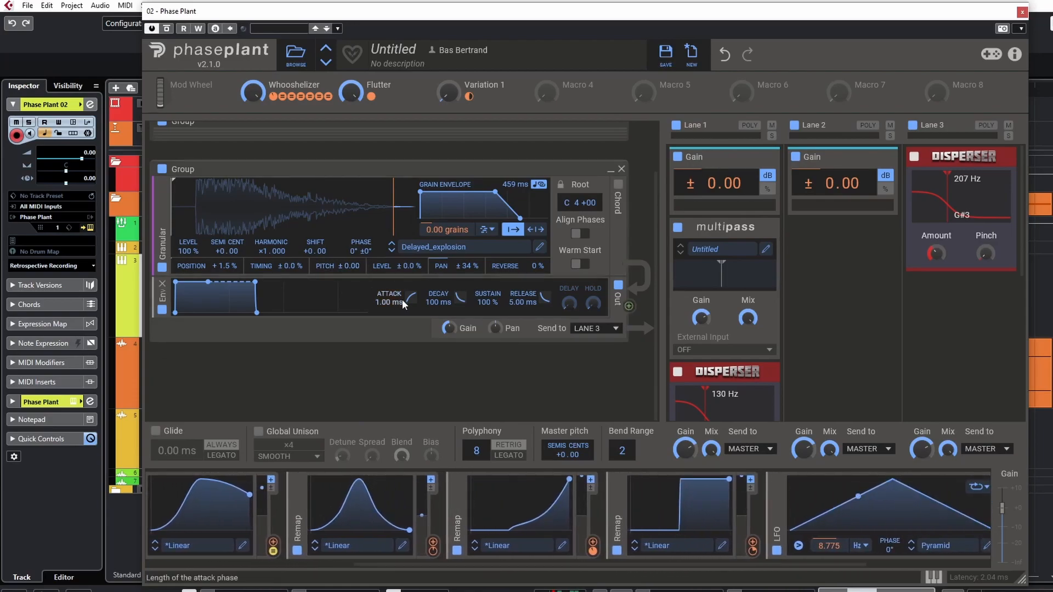
{"action": "right_click", "coordinate": [450, 325]}
{"action": "left_click_drag", "start_coordinate": [453, 328], "coordinate": [453, 326]}
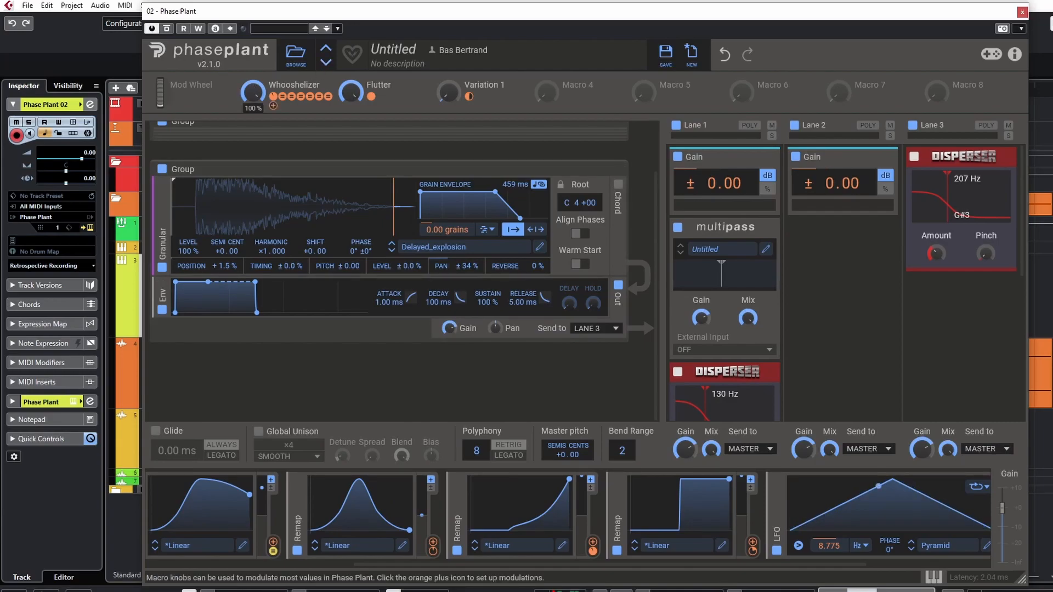
{"action": "mouse_move", "coordinate": [253, 92]}
{"action": "left_mouse_down"}
{"action": "mouse_move", "coordinate": [253, 113]}
{"action": "mouse_move", "coordinate": [259, 91]}
{"action": "left_mouse_up"}
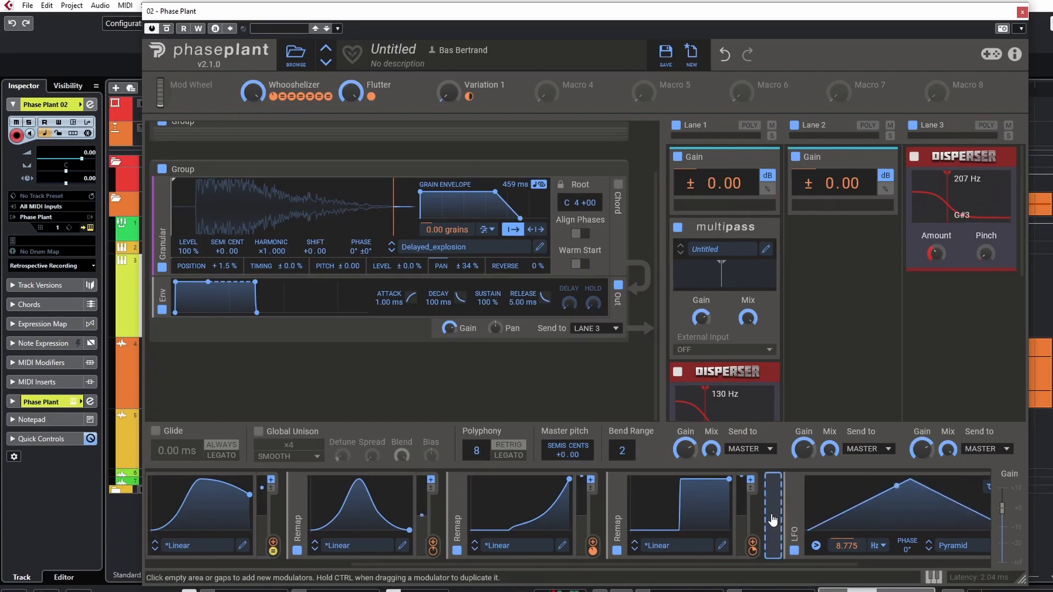
Modulate the Lane 3 granular group's output gain with the flat-topped Remap at about +80.4% and test it with the Whooshelizer macro
{"action": "left_click", "coordinate": [774, 519]}
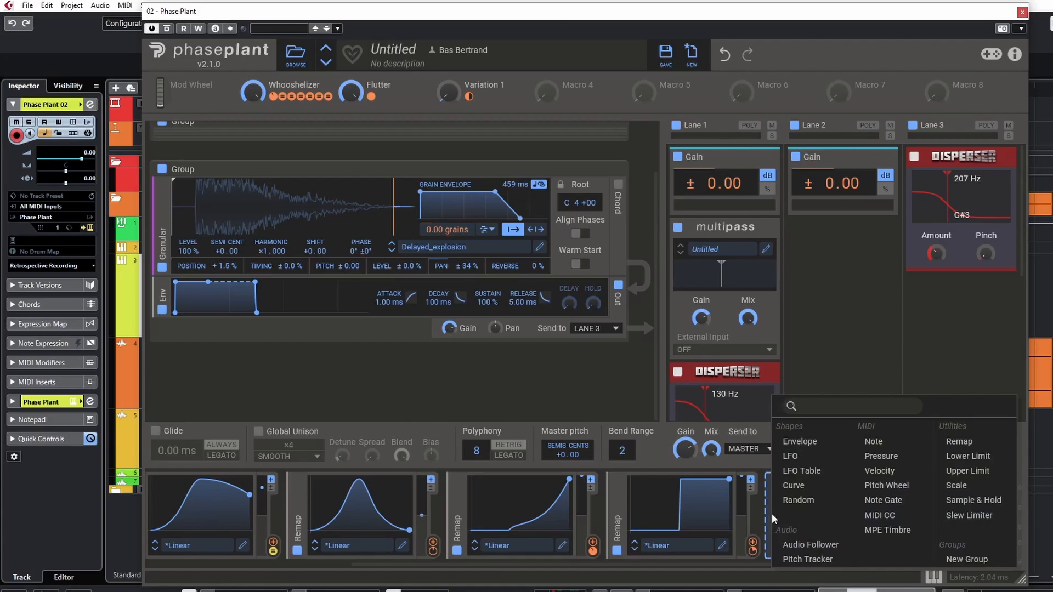
{"action": "left_click", "coordinate": [638, 558]}
{"action": "left_click_drag", "start_coordinate": [649, 565], "coordinate": [377, 556]}
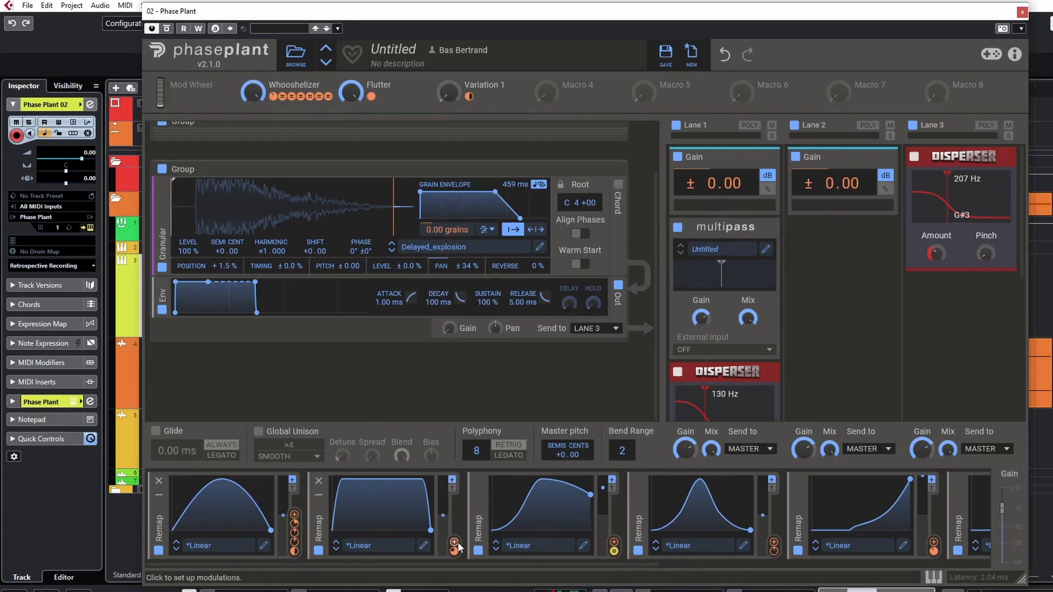
{"action": "left_click_drag", "start_coordinate": [458, 548], "coordinate": [460, 339]}
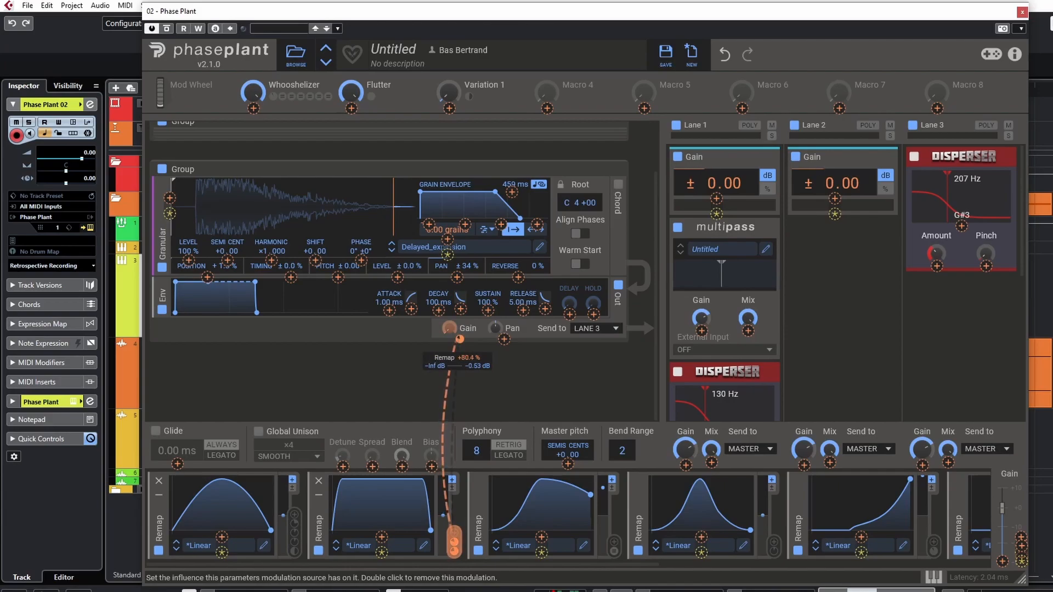
{"action": "left_click", "coordinate": [258, 94]}
{"action": "mouse_move", "coordinate": [258, 97]}
{"action": "left_mouse_down"}
{"action": "mouse_move", "coordinate": [258, 176]}
{"action": "mouse_move", "coordinate": [258, 98]}
{"action": "left_mouse_up"}
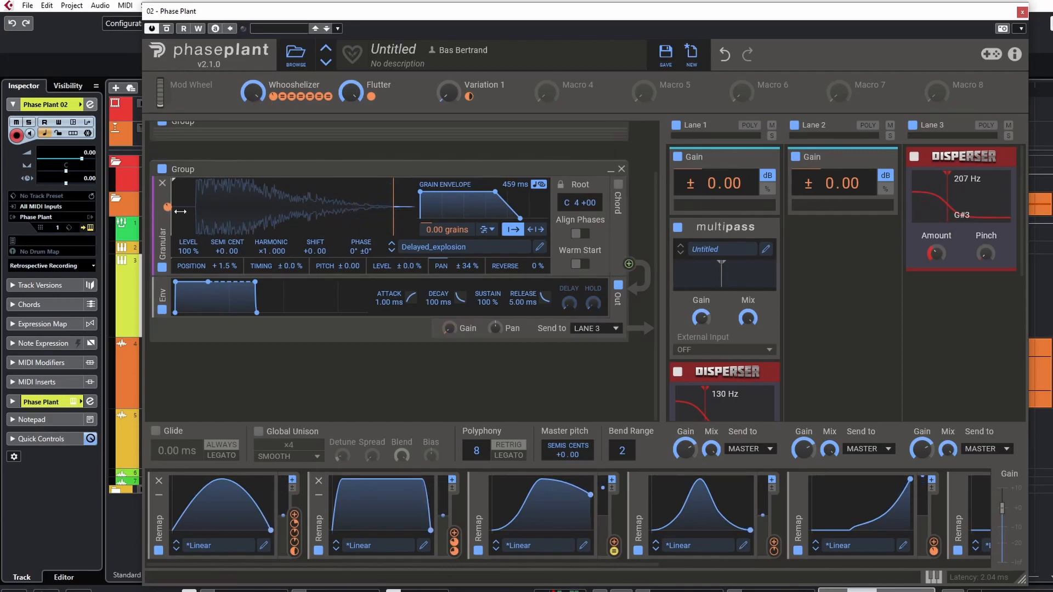
Set the Remap modulation on the explosion sample's grain position to +91% and audition it by sweeping the Whooshelizer macro to 100%
{"action": "mouse_move", "coordinate": [170, 210]}
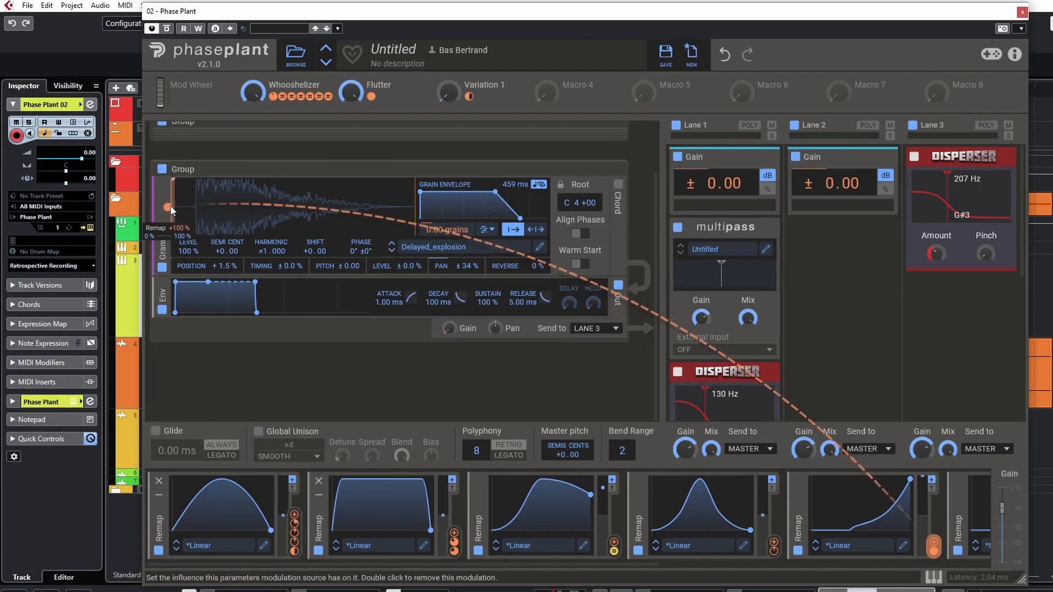
{"action": "left_click_drag", "start_coordinate": [258, 98], "coordinate": [257, 116]}
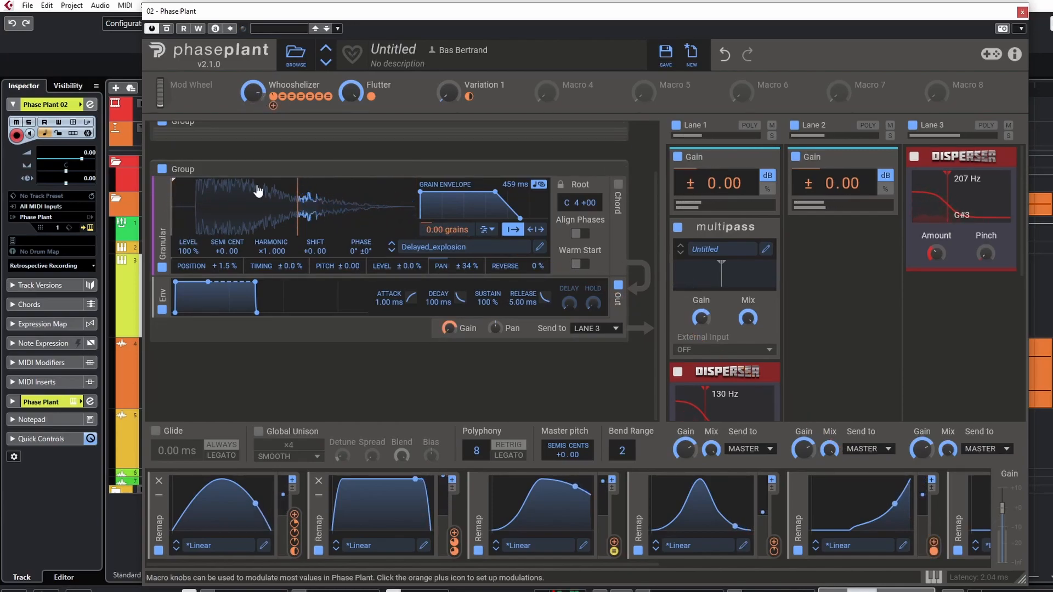
{"action": "mouse_move", "coordinate": [169, 212]}
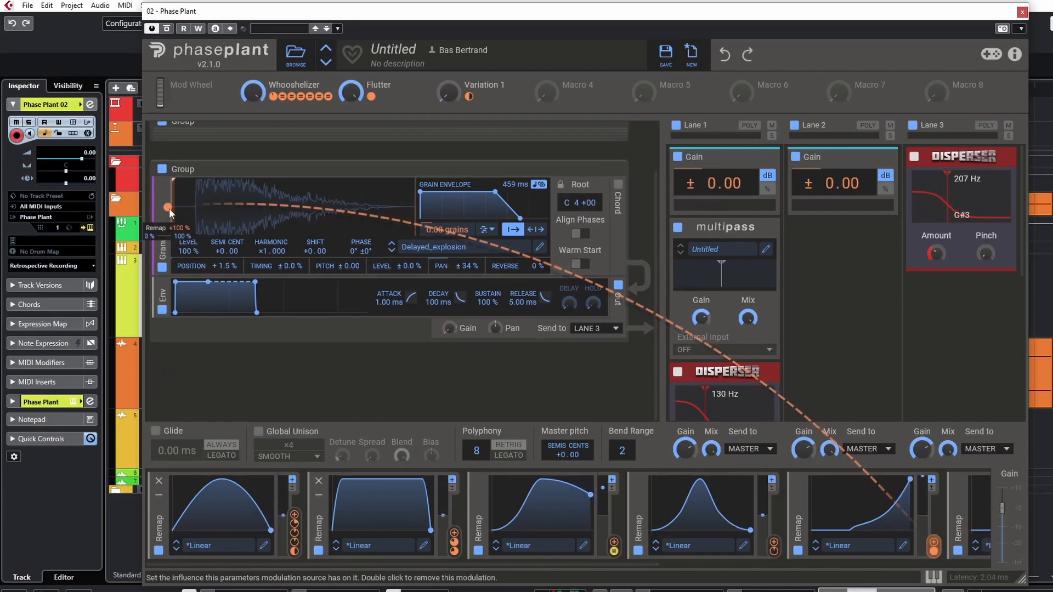
{"action": "left_click_drag", "start_coordinate": [169, 213], "coordinate": [171, 213]}
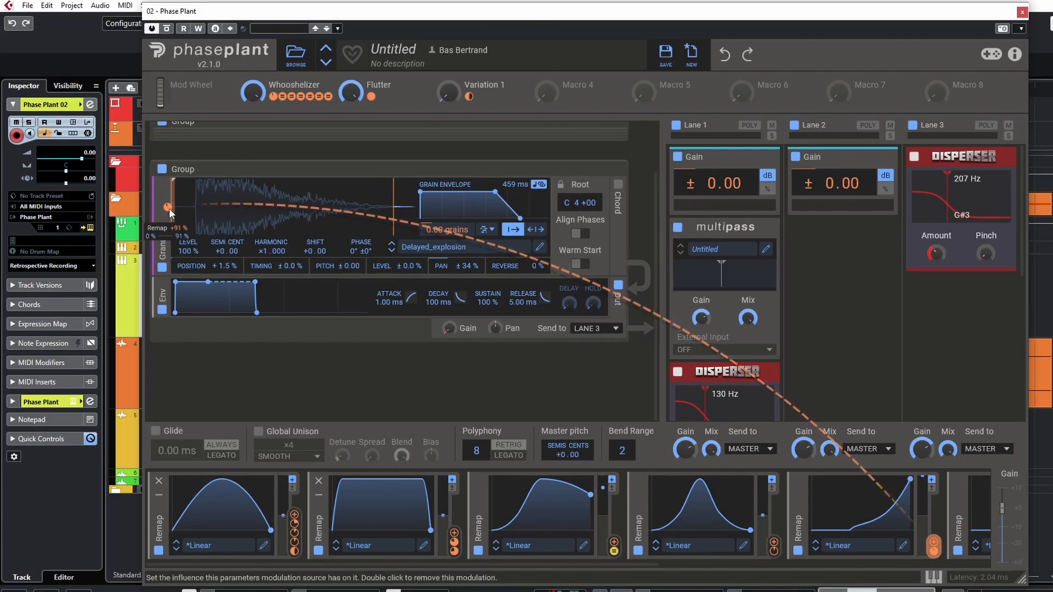
{"action": "mouse_move", "coordinate": [253, 92]}
{"action": "mouse_move", "coordinate": [252, 93]}
{"action": "left_mouse_down"}
{"action": "mouse_move", "coordinate": [252, 115]}
{"action": "mouse_move", "coordinate": [252, 84]}
{"action": "left_mouse_up"}
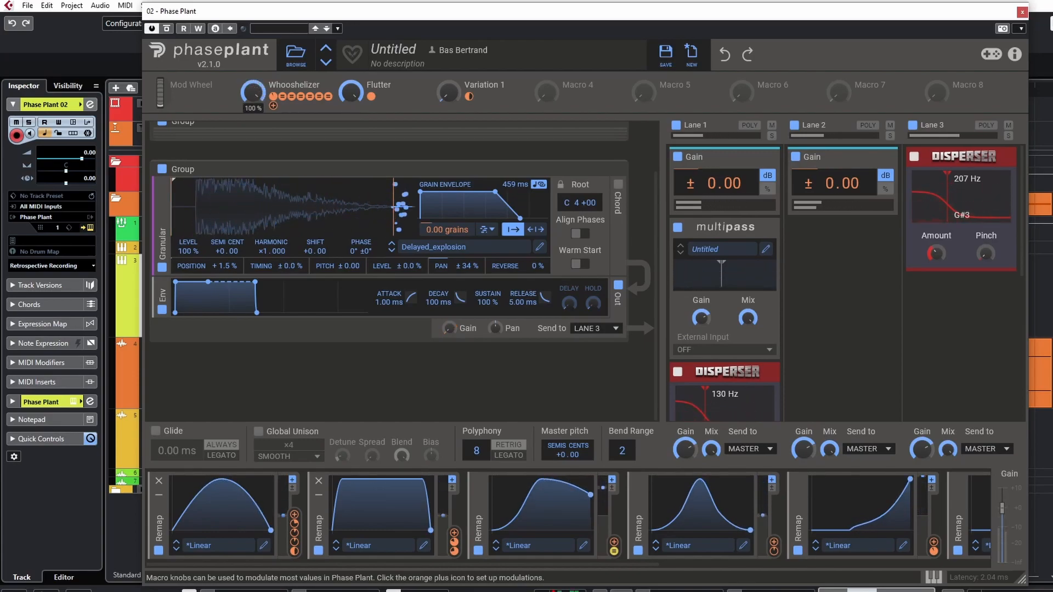
Add a 3-Band EQ below the Gain effect in Lane 2
{"action": "scroll", "coordinate": [348, 355], "scroll_direction": "up", "scroll_amount": 2}
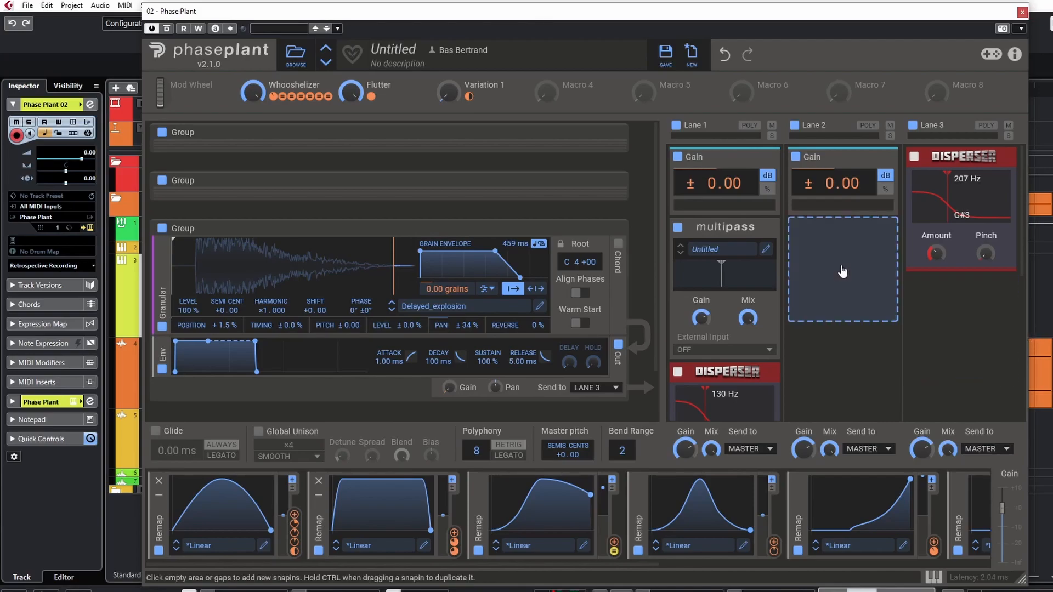
{"action": "left_click", "coordinate": [844, 261]}
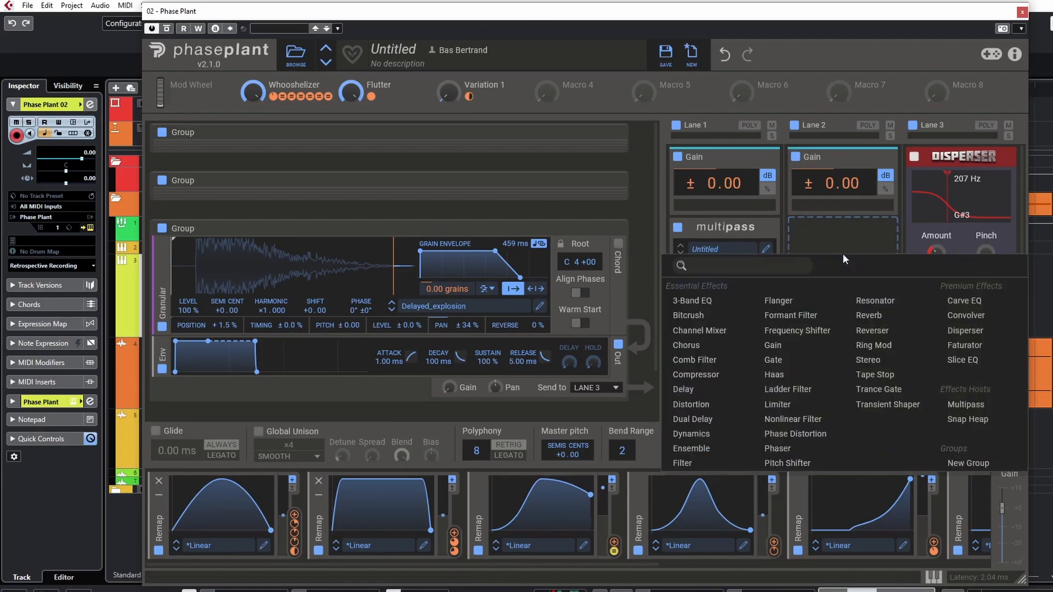
{"action": "left_click", "coordinate": [735, 301]}
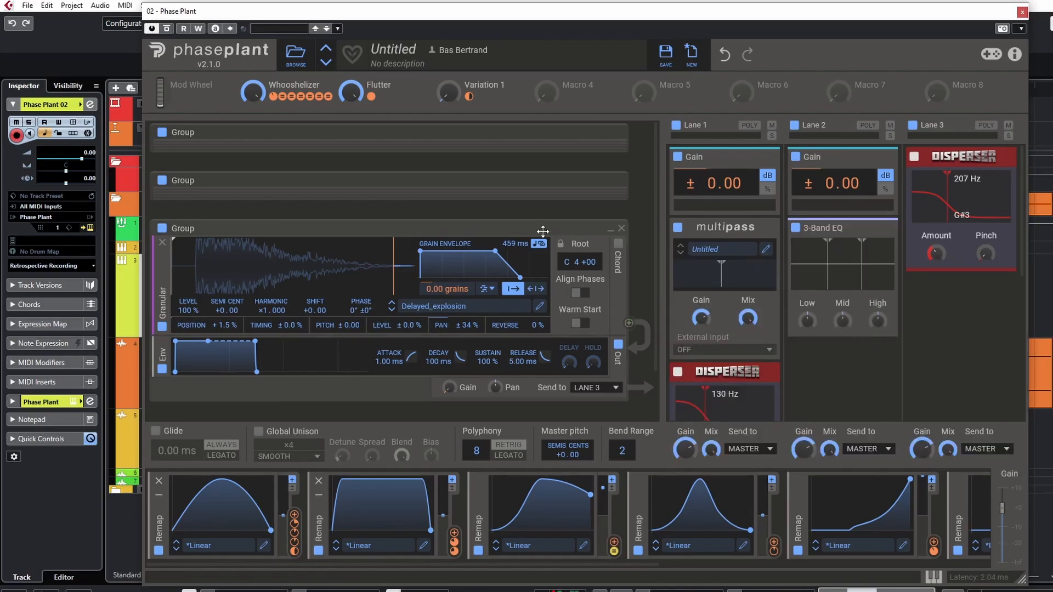
Expand the Lane 2 granular group, disable the other two groups, and cut the mid gain of Lane 2's 3-Band EQ
{"action": "left_click", "coordinate": [611, 181]}
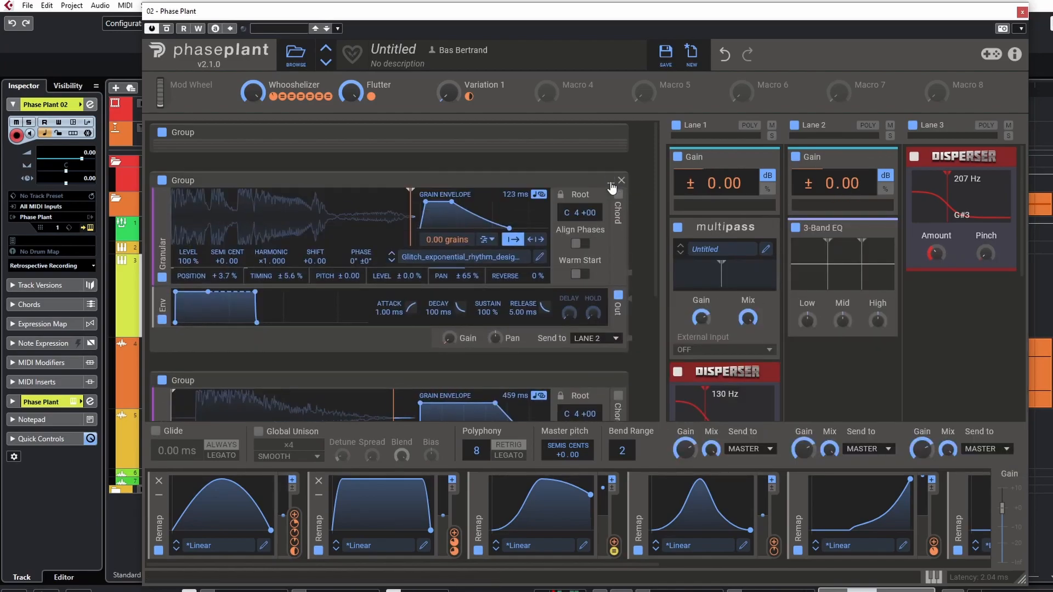
{"action": "left_click", "coordinate": [162, 382]}
{"action": "left_click", "coordinate": [162, 132]}
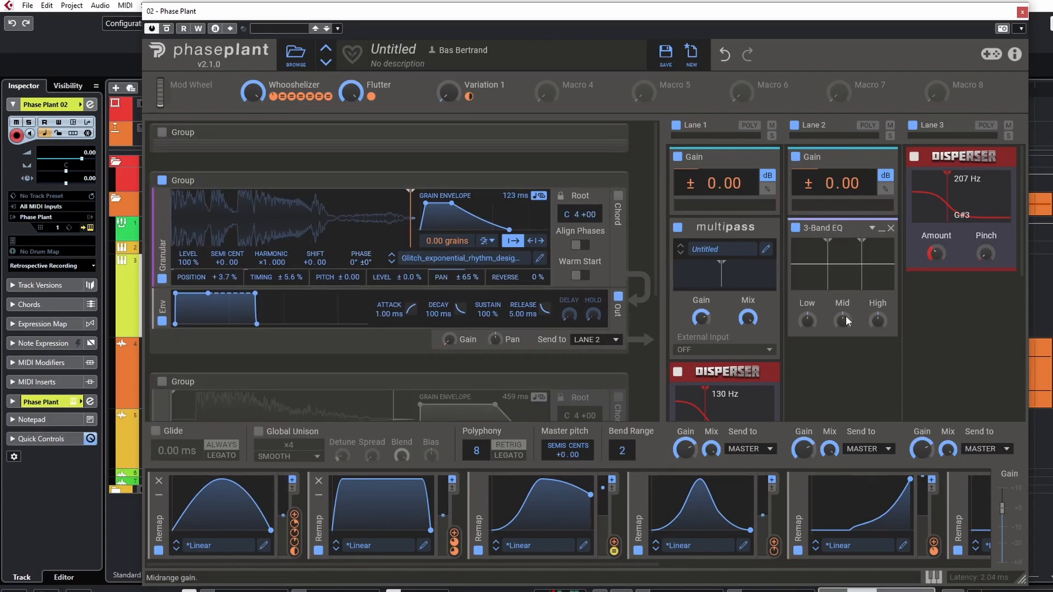
{"action": "left_click_drag", "start_coordinate": [845, 320], "coordinate": [845, 340]}
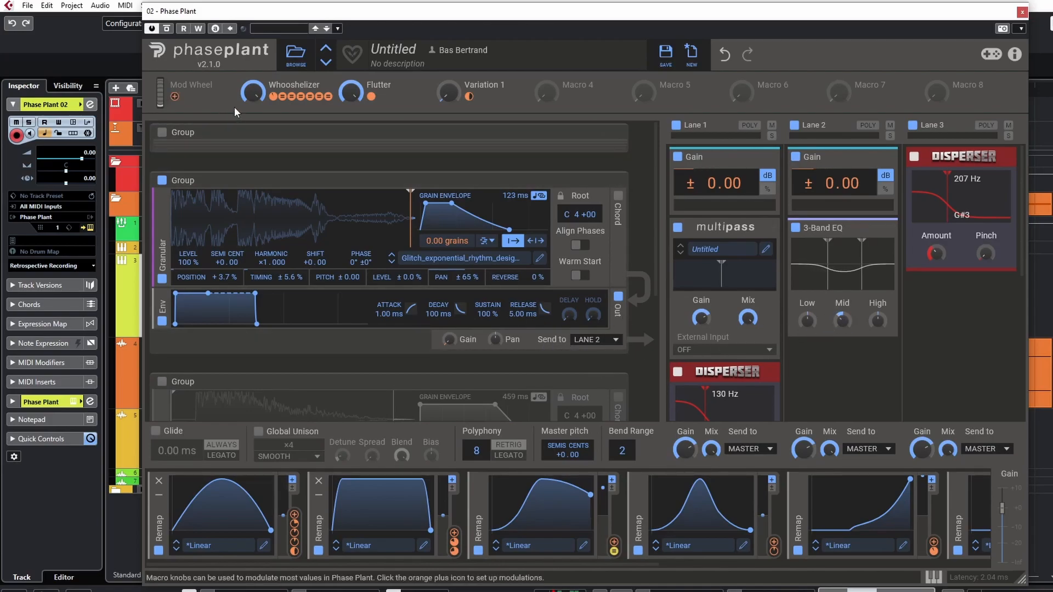
Raise the Variation 1 macro and audition the Lane 2 group by sweeping the Whooshelizer macro, ending at 0%
{"action": "left_click_drag", "start_coordinate": [253, 91], "coordinate": [252, 184]}
{"action": "left_click_drag", "start_coordinate": [449, 95], "coordinate": [449, 32]}
{"action": "left_click_drag", "start_coordinate": [253, 91], "coordinate": [253, 62]}
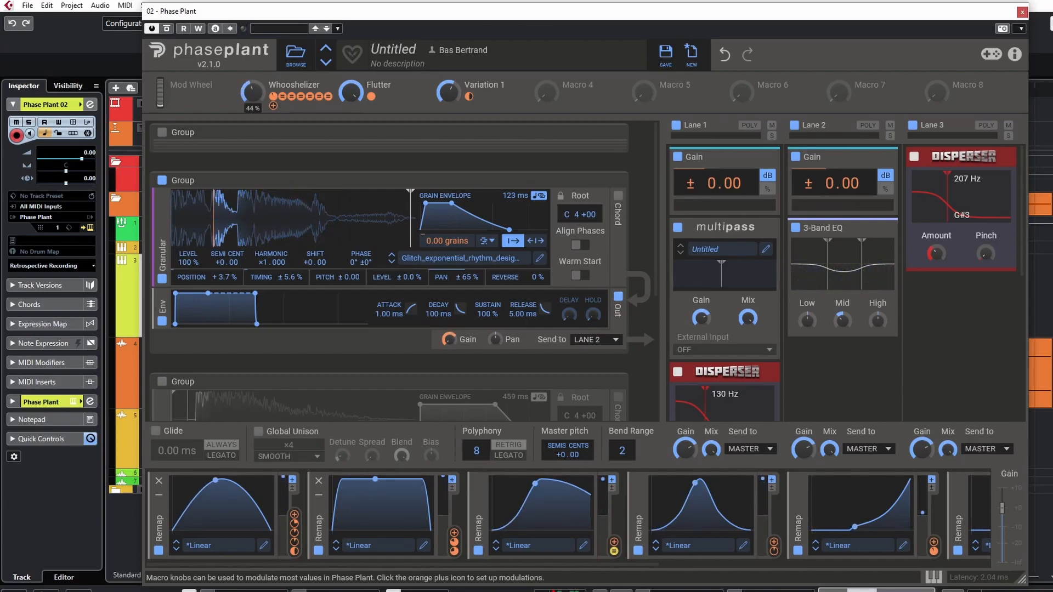
{"action": "left_click_drag", "start_coordinate": [252, 62], "coordinate": [256, 100]}
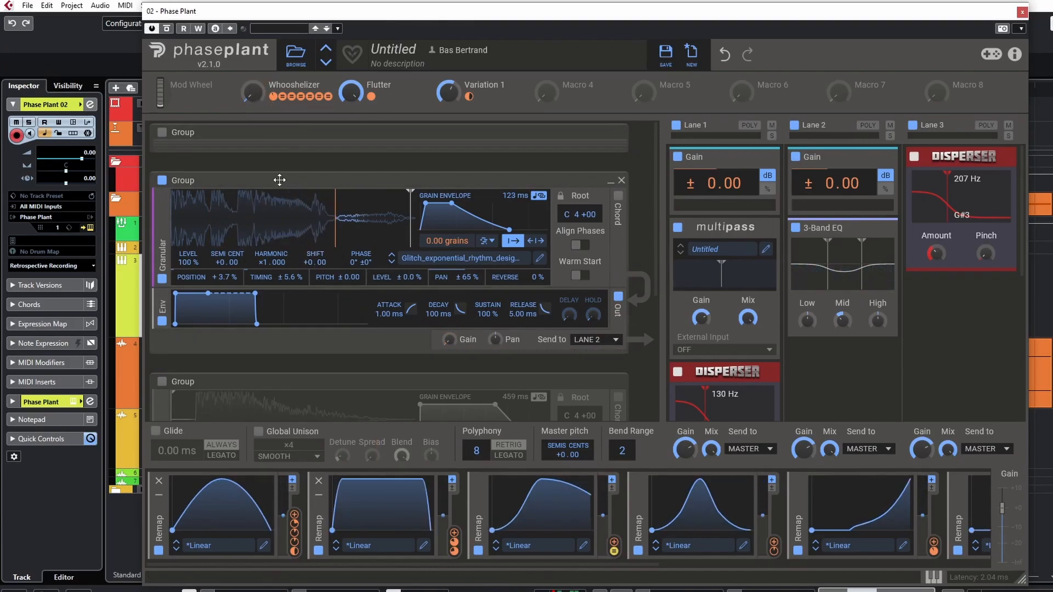
Move the Delayed_explosion group above the glitch group and name the three groups Intesne whoosh, Explosion and Glitch 1
{"action": "left_click_drag", "start_coordinate": [246, 378], "coordinate": [220, 178]}
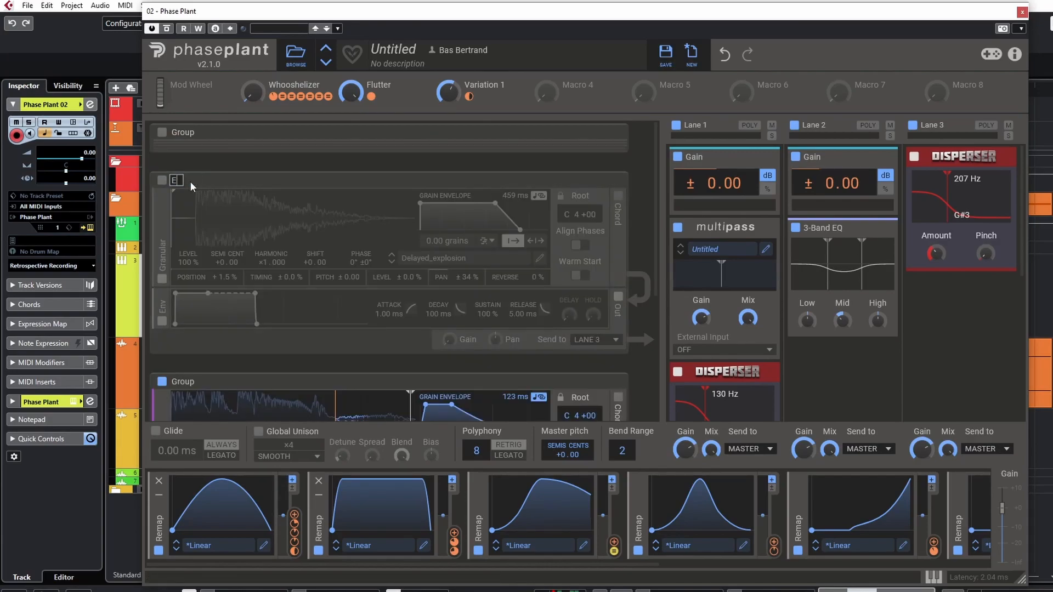
{"action": "double_click", "coordinate": [189, 133]}
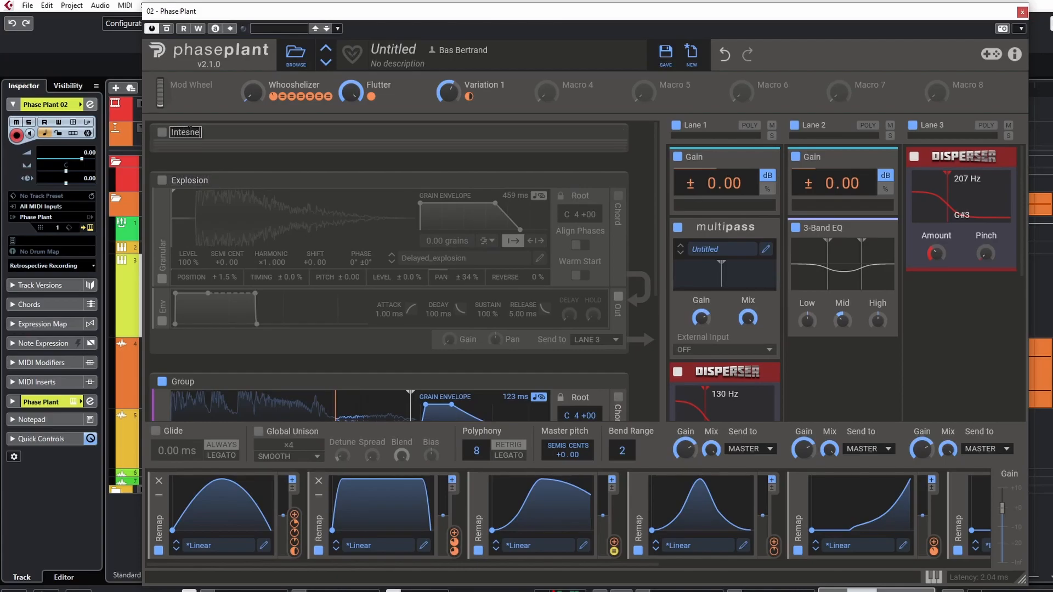
{"action": "key", "text": "Return"}
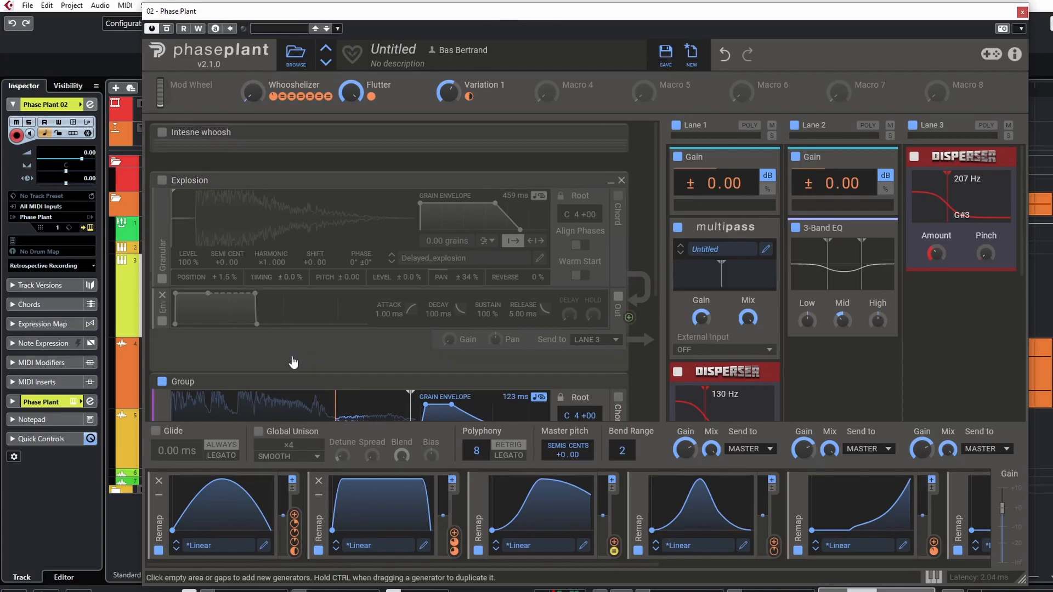
{"action": "scroll", "coordinate": [192, 311], "scroll_direction": "down", "scroll_amount": 2}
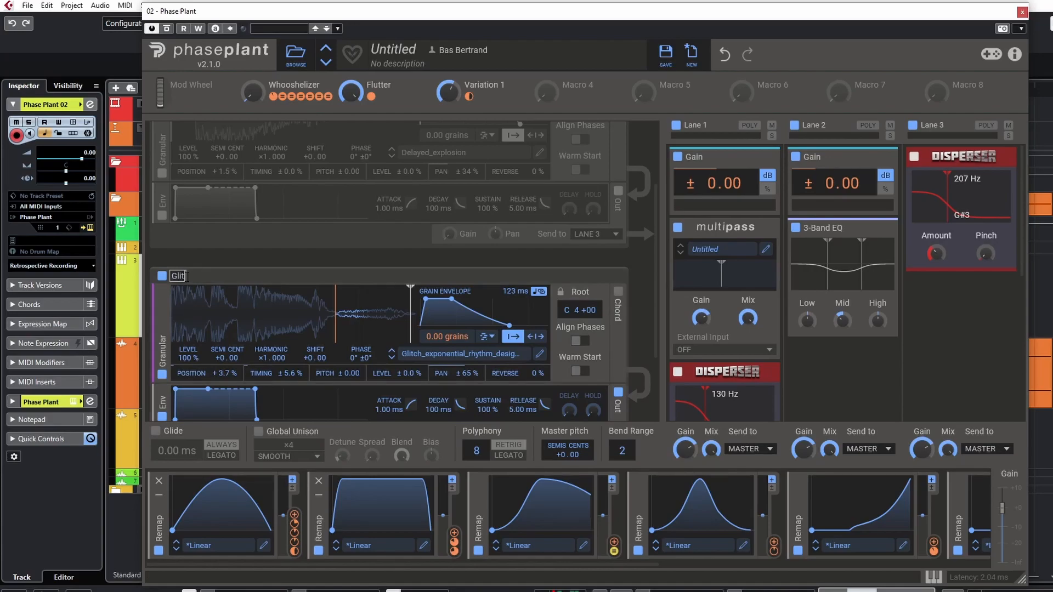
Duplicate the Glitch 1 group below the original and load the user sample Electronic Whooshes Feedback Process into the copy
{"action": "scroll", "coordinate": [187, 278], "scroll_direction": "down", "scroll_amount": 2}
{"action": "left_click_drag", "start_coordinate": [242, 169], "coordinate": [279, 384]}
{"action": "scroll", "coordinate": [310, 323], "scroll_direction": "down", "scroll_amount": 3}
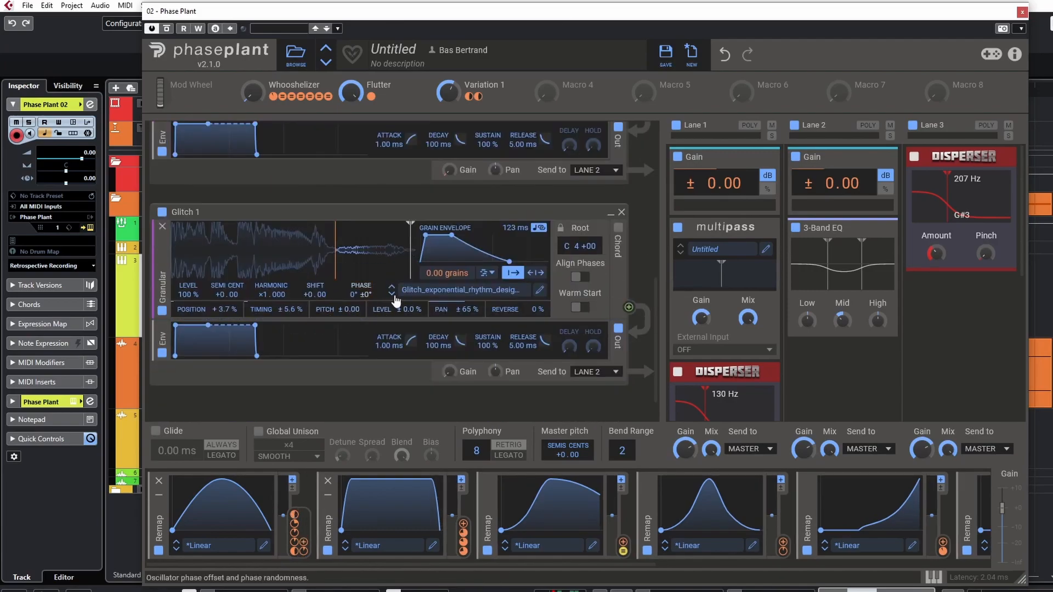
{"action": "left_click", "coordinate": [415, 289]}
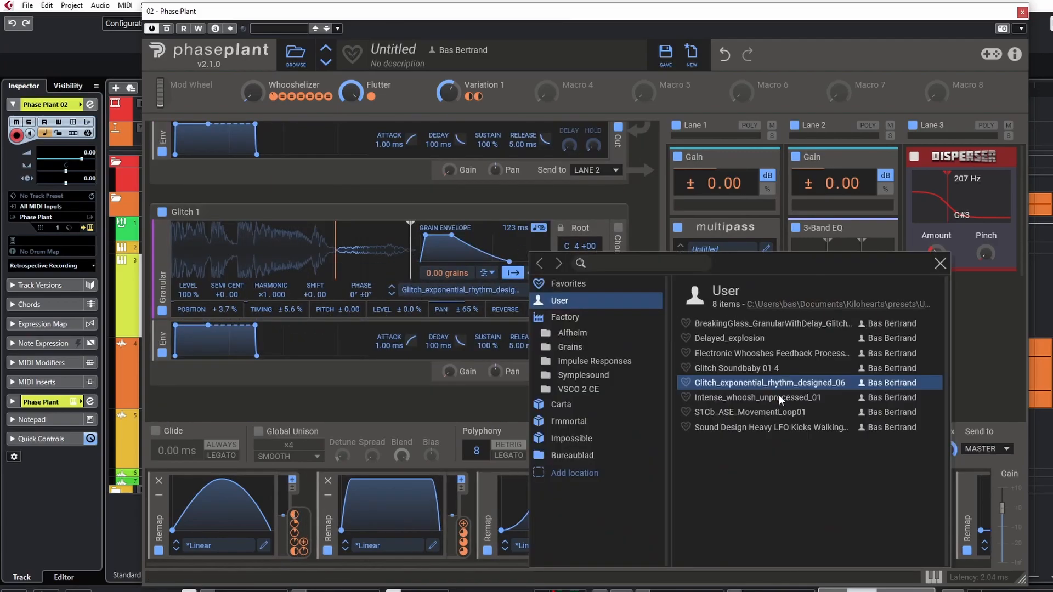
{"action": "left_click", "coordinate": [804, 353]}
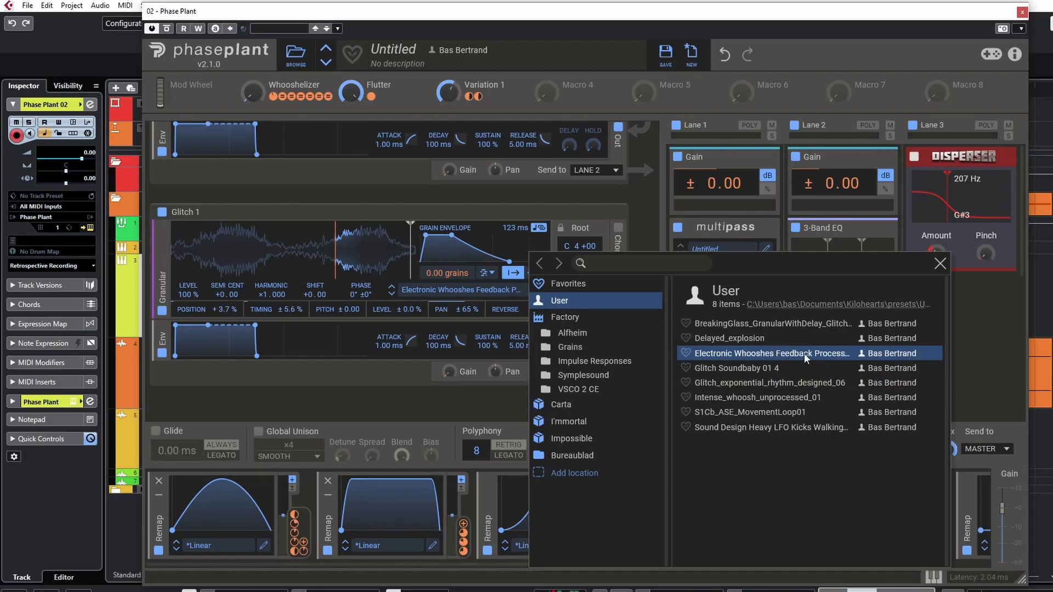
{"action": "left_click", "coordinate": [361, 387]}
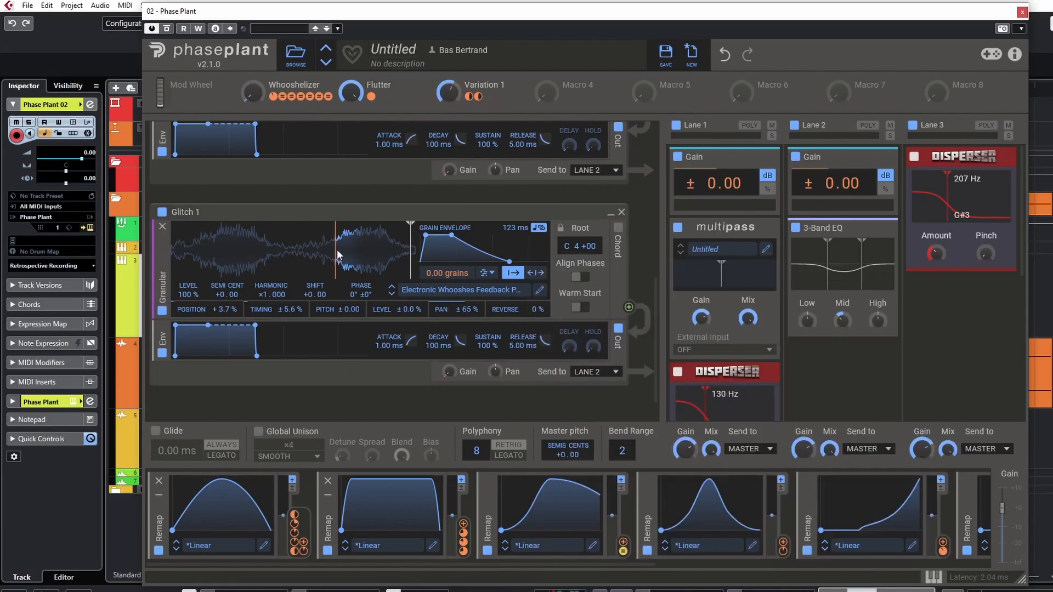
Remove the duplicated group's extra Variation 1 modulation and move its grain start position to about 3%
{"action": "double_click", "coordinate": [476, 98]}
{"action": "mouse_move", "coordinate": [568, 95]}
{"action": "left_mouse_down"}
{"action": "mouse_move", "coordinate": [568, 124]}
{"action": "mouse_move", "coordinate": [472, 226]}
{"action": "mouse_move", "coordinate": [410, 250]}
{"action": "mouse_move", "coordinate": [348, 230]}
{"action": "mouse_move", "coordinate": [171, 235]}
{"action": "left_mouse_up"}
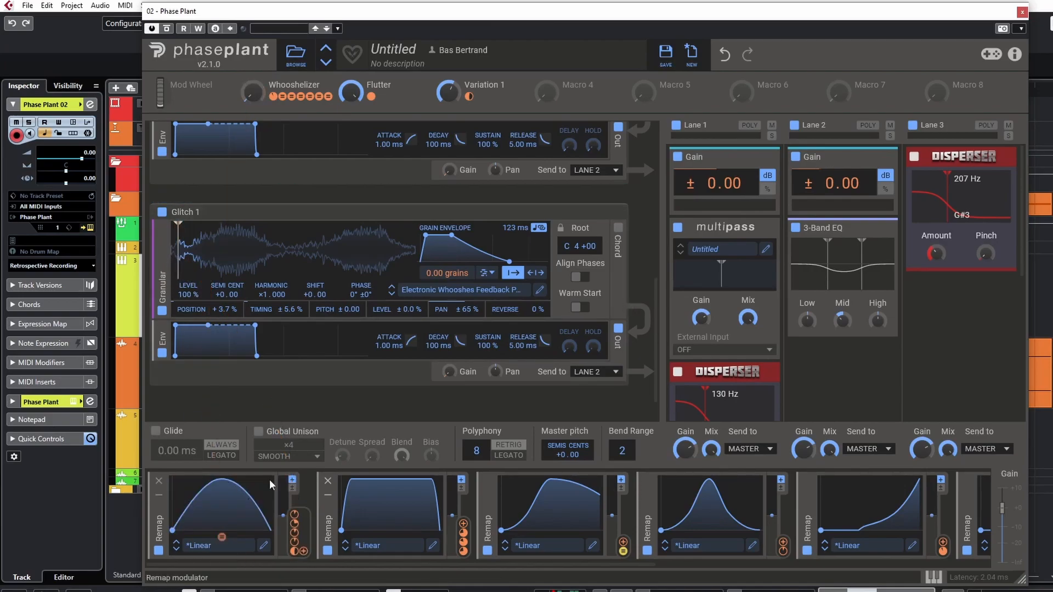
{"action": "left_click", "coordinate": [567, 96]}
{"action": "left_click", "coordinate": [172, 249]}
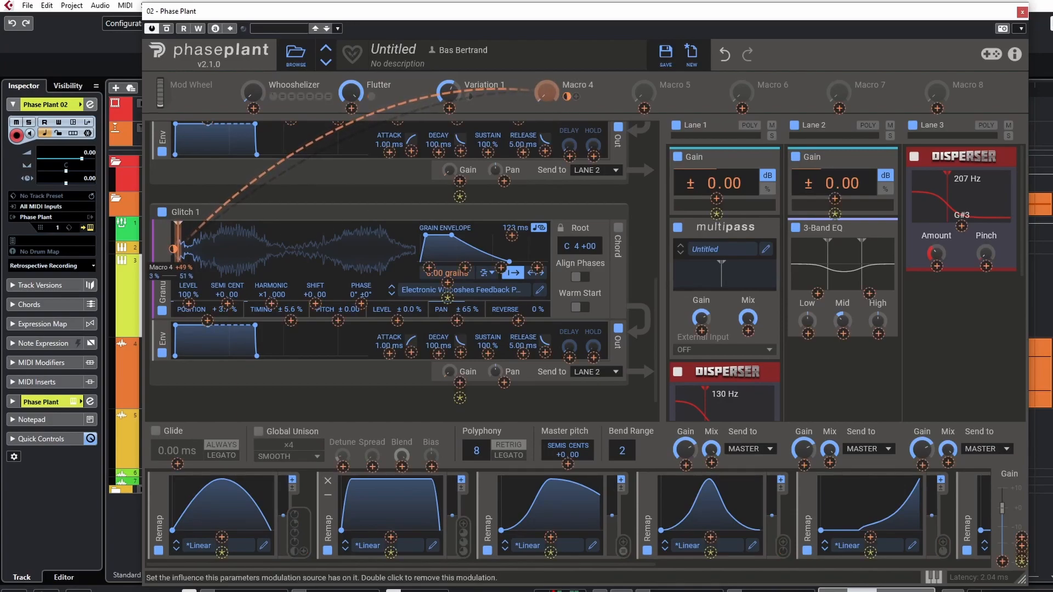
{"action": "double_click", "coordinate": [174, 253]}
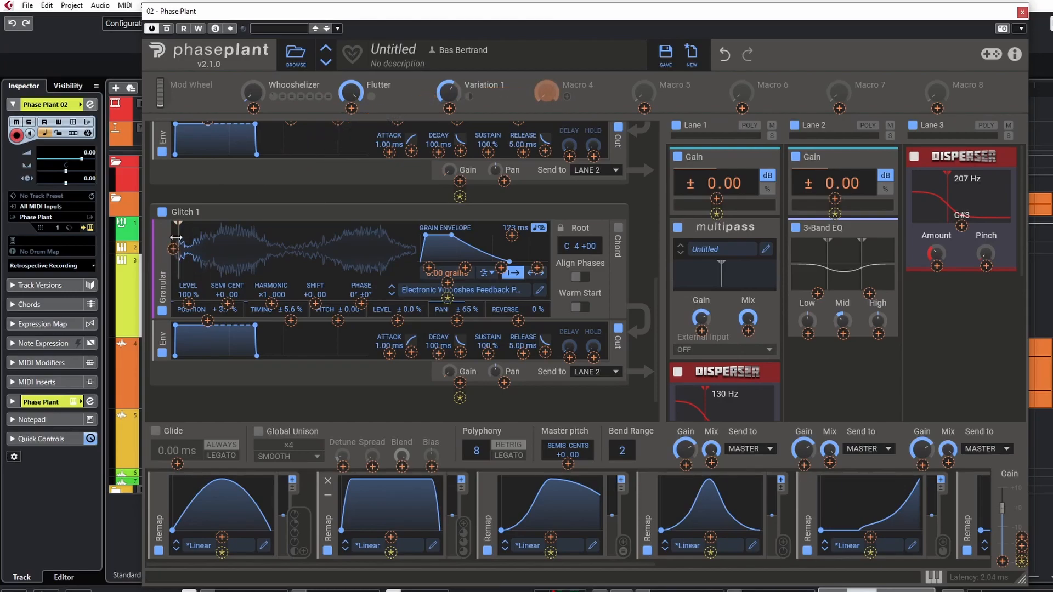
{"action": "left_click", "coordinate": [201, 251]}
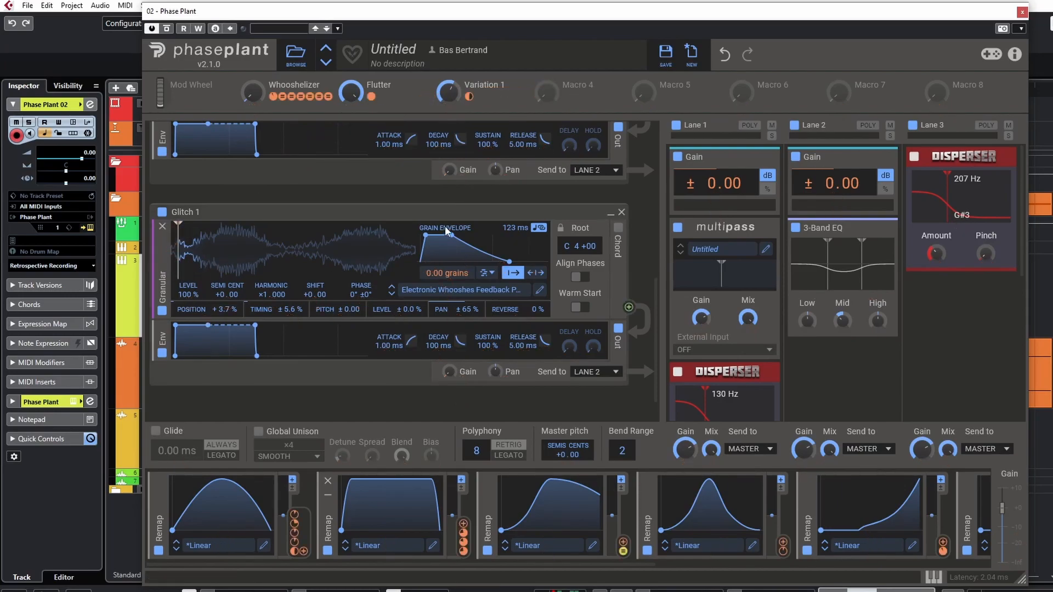
Modulate the duplicated group's grain position with the bell-shaped Remap and disable the original Glitch 1 group
{"action": "left_click", "coordinate": [782, 544]}
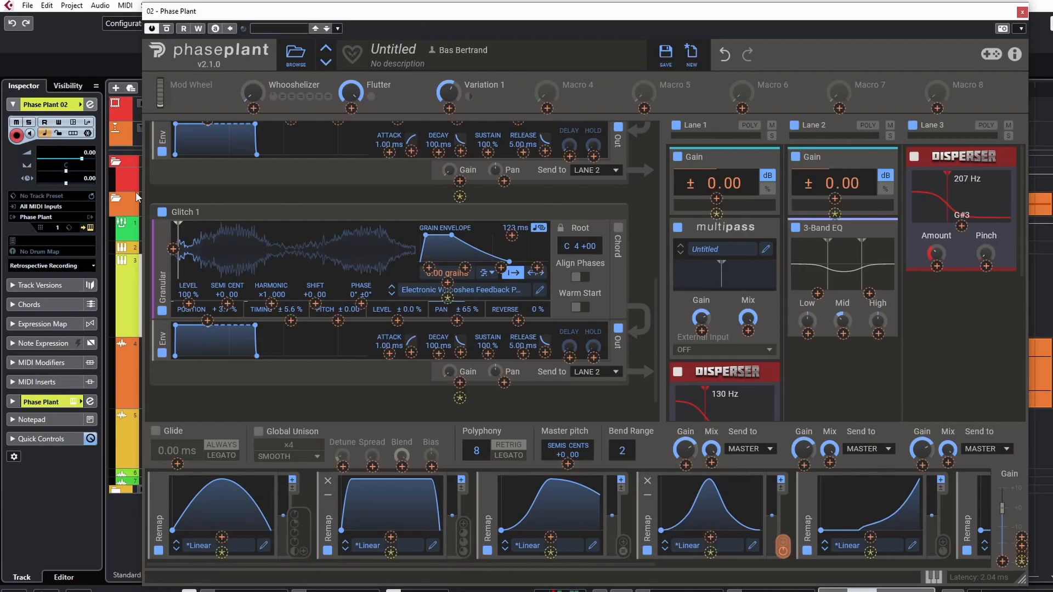
{"action": "left_click", "coordinate": [174, 252]}
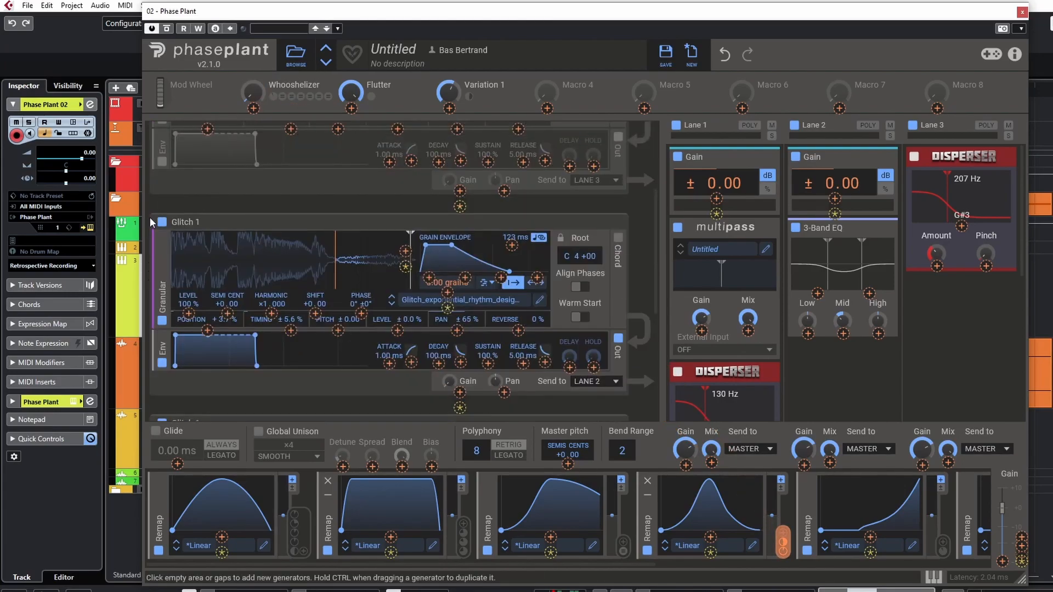
{"action": "left_click", "coordinate": [162, 222]}
{"action": "scroll", "coordinate": [184, 230], "scroll_direction": "up", "scroll_amount": 2}
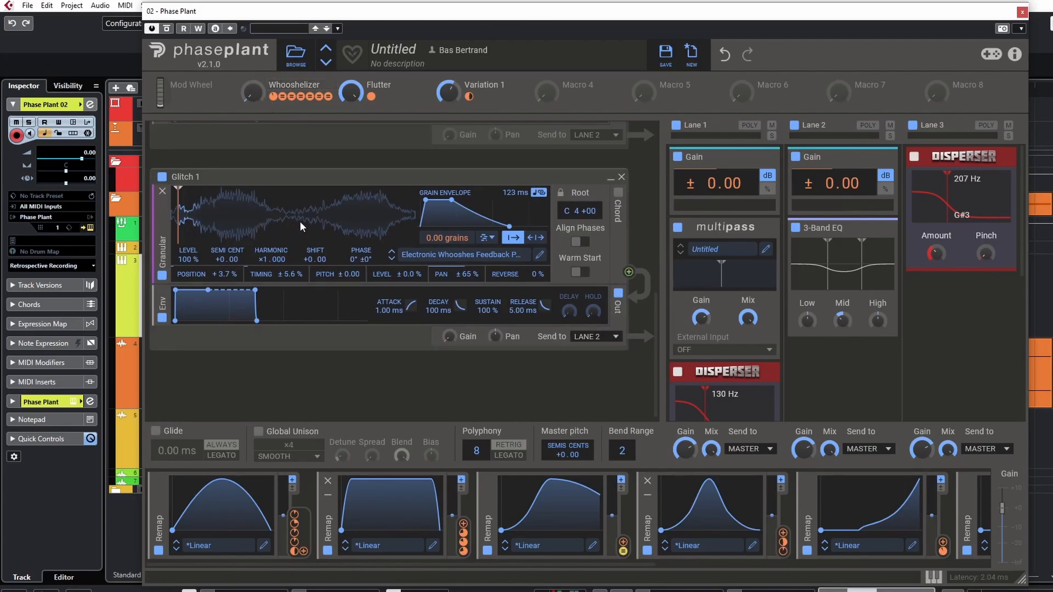
Audition the duplicated glitch layer with the Whooshelizer macro and shorten its grain envelope length to 76.1 ms
{"action": "mouse_move", "coordinate": [253, 92]}
{"action": "left_mouse_down"}
{"action": "mouse_move", "coordinate": [253, 1]}
{"action": "mouse_move", "coordinate": [253, 108]}
{"action": "left_mouse_up"}
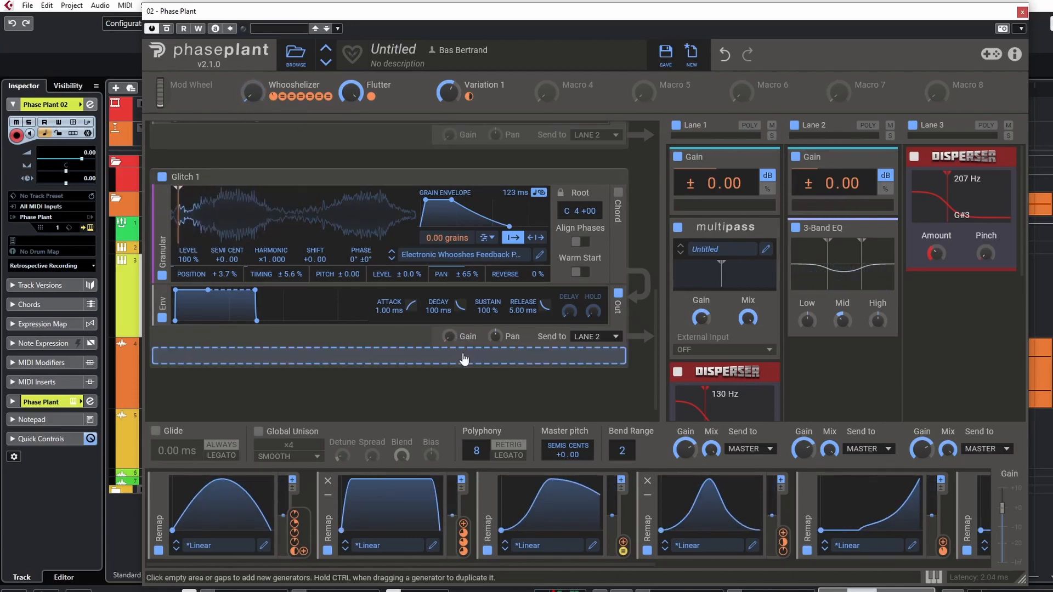
{"action": "left_click_drag", "start_coordinate": [459, 347], "coordinate": [460, 346]}
{"action": "mouse_move", "coordinate": [252, 92]}
{"action": "left_mouse_down"}
{"action": "mouse_move", "coordinate": [253, 1]}
{"action": "mouse_move", "coordinate": [253, 104]}
{"action": "mouse_move", "coordinate": [253, 82]}
{"action": "left_mouse_up"}
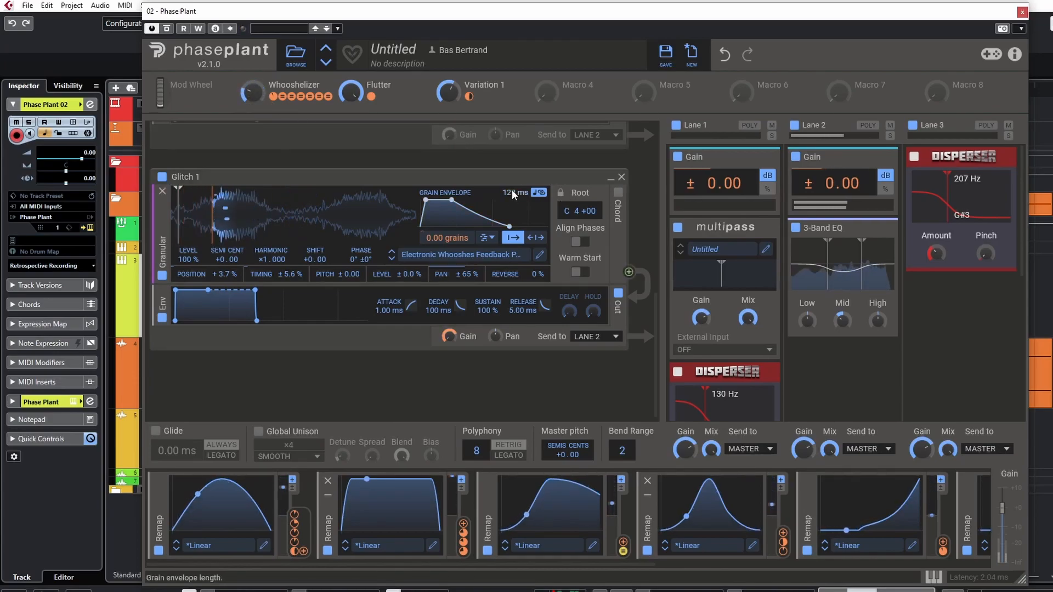
{"action": "left_click_drag", "start_coordinate": [512, 192], "coordinate": [512, 200]}
{"action": "left_click_drag", "start_coordinate": [253, 93], "coordinate": [253, 118]}
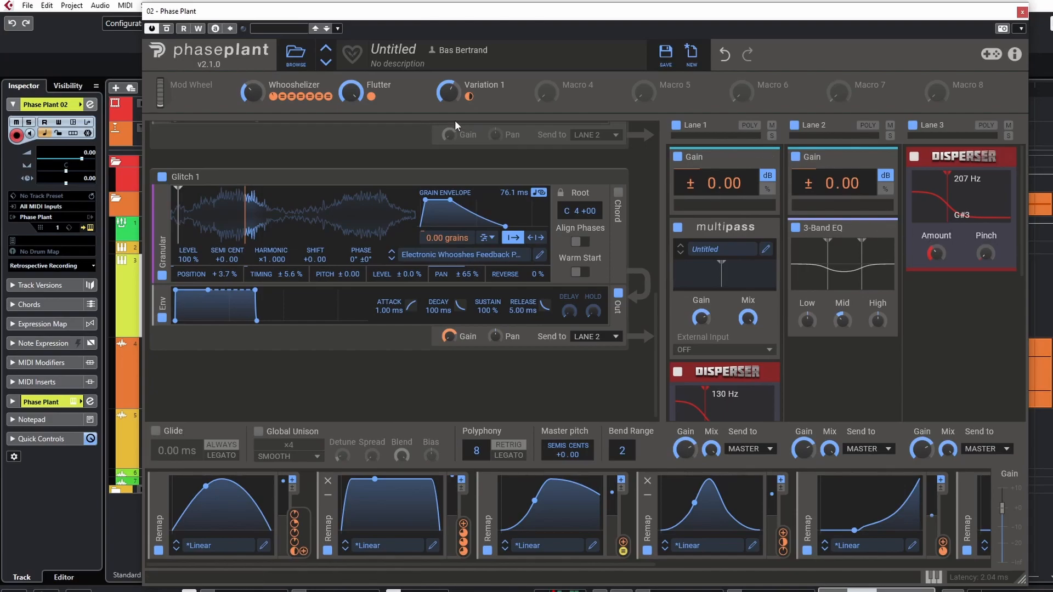
Modulate the duplicated glitch group's grain position with Macro 4 at +51% and rename the macro Variation 2
{"action": "left_click", "coordinate": [470, 97]}
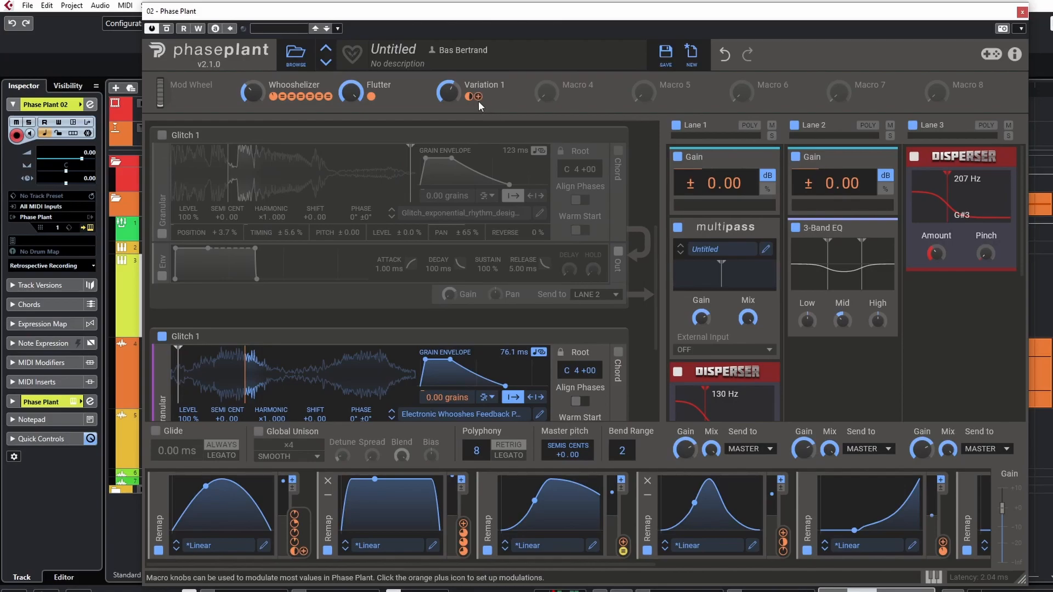
{"action": "scroll", "coordinate": [452, 301], "scroll_direction": "down", "scroll_amount": 3}
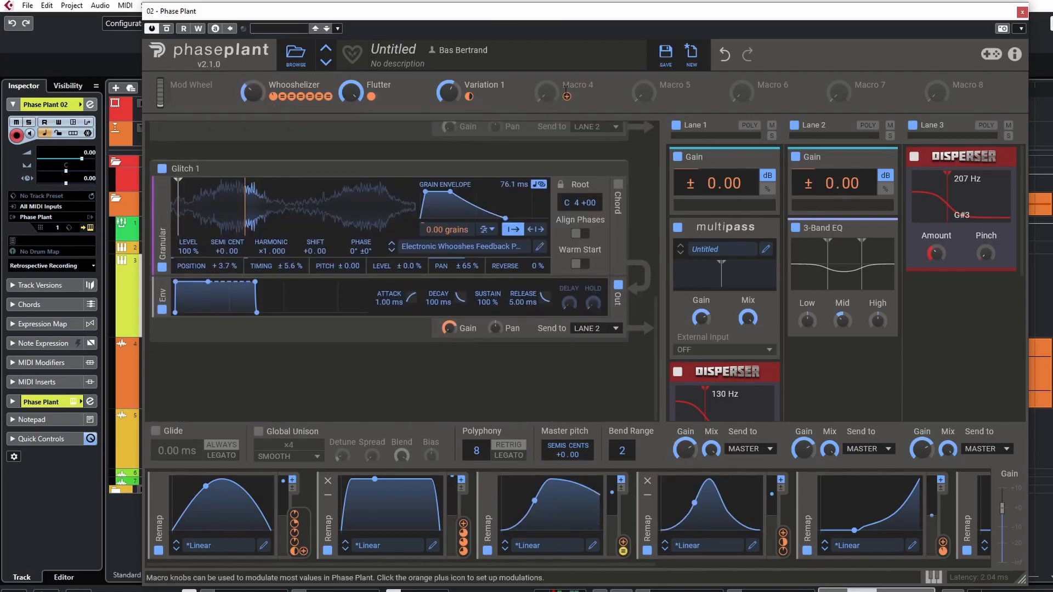
{"action": "mouse_move", "coordinate": [567, 96]}
{"action": "left_mouse_down"}
{"action": "mouse_move", "coordinate": [186, 224]}
{"action": "mouse_move", "coordinate": [174, 198]}
{"action": "left_mouse_up"}
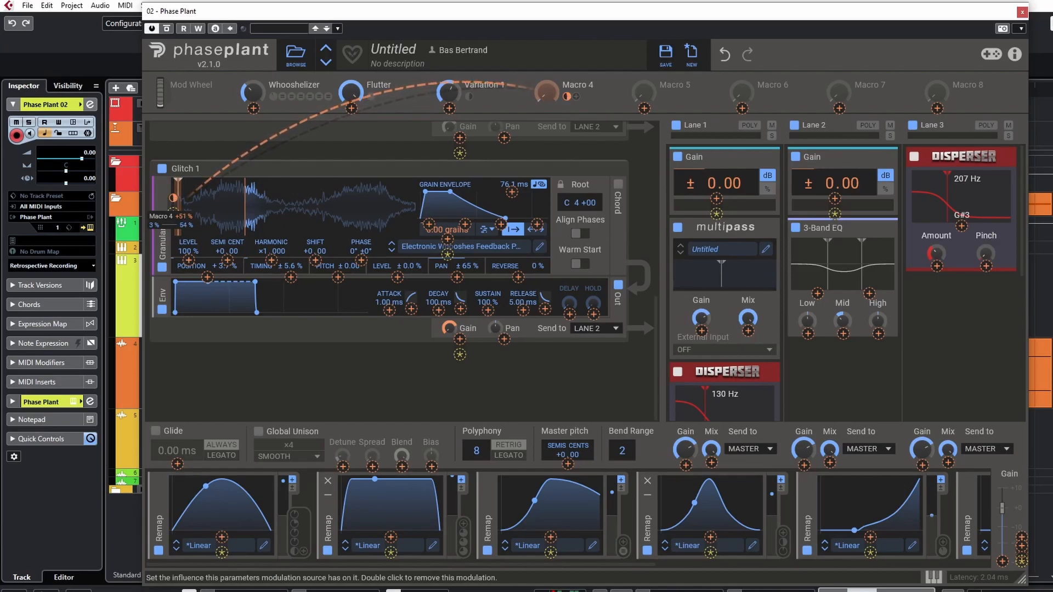
{"action": "double_click", "coordinate": [580, 85]}
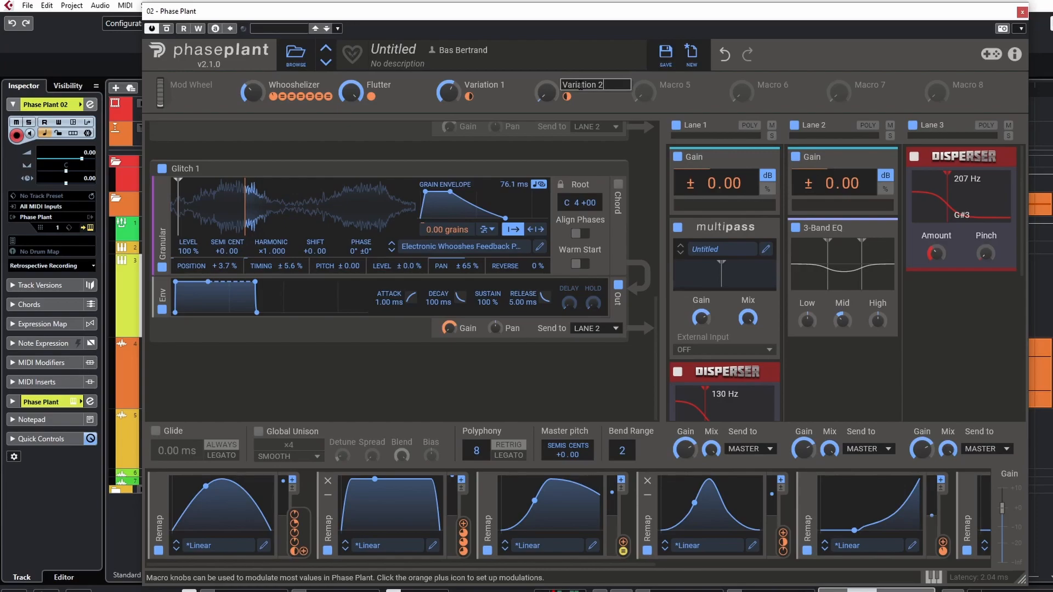
{"action": "key", "text": "Return"}
Try the Variation 2 macro with Whooshelizer, then reset it and remove its direct modulation of the grain position
{"action": "left_click_drag", "start_coordinate": [553, 100], "coordinate": [553, 66]}
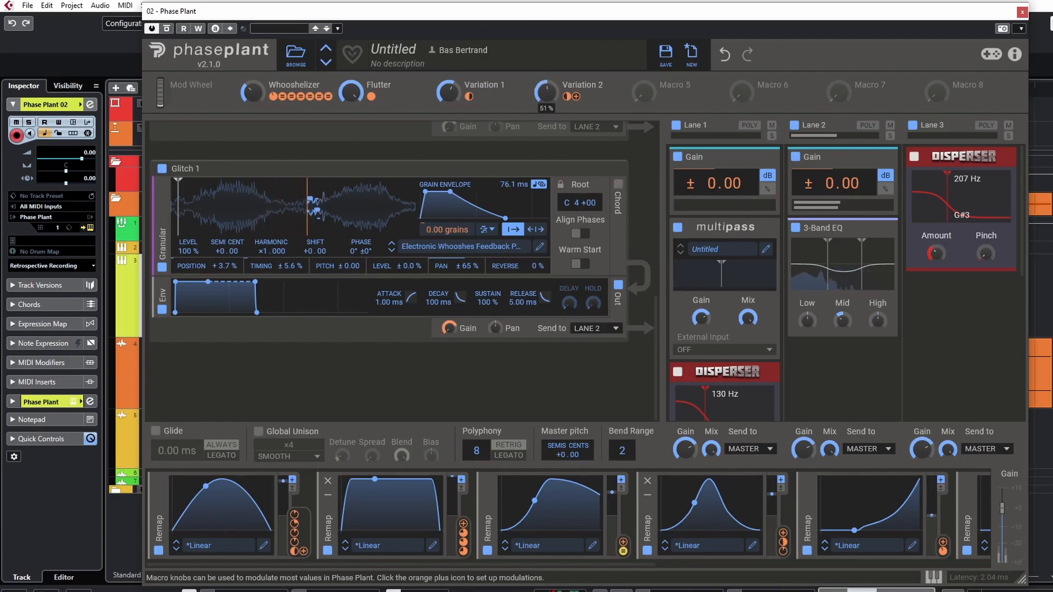
{"action": "left_click_drag", "start_coordinate": [253, 93], "coordinate": [253, 63]}
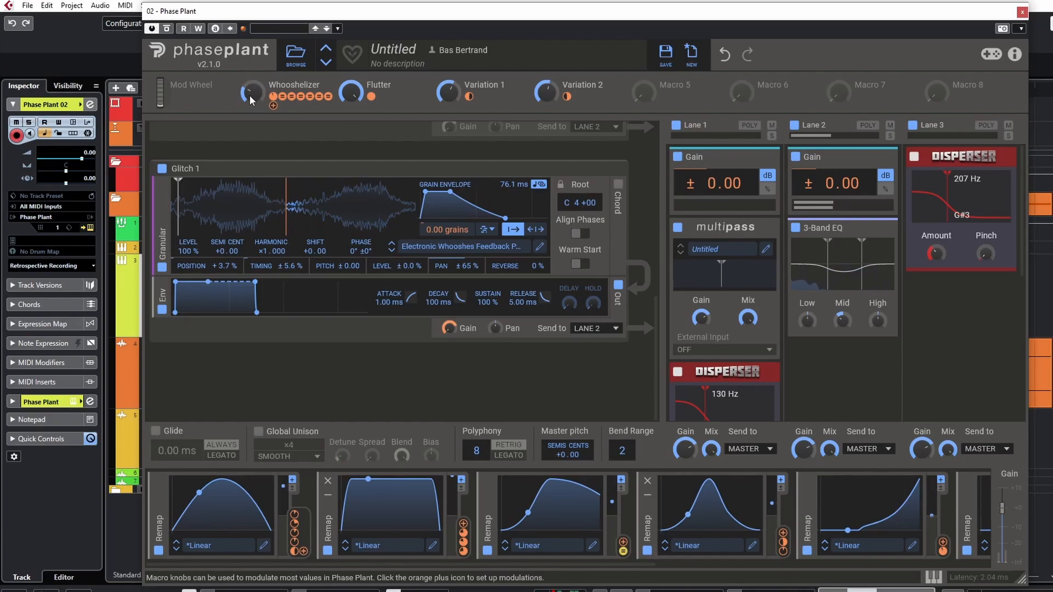
{"action": "double_click", "coordinate": [545, 93]}
{"action": "double_click", "coordinate": [568, 99]}
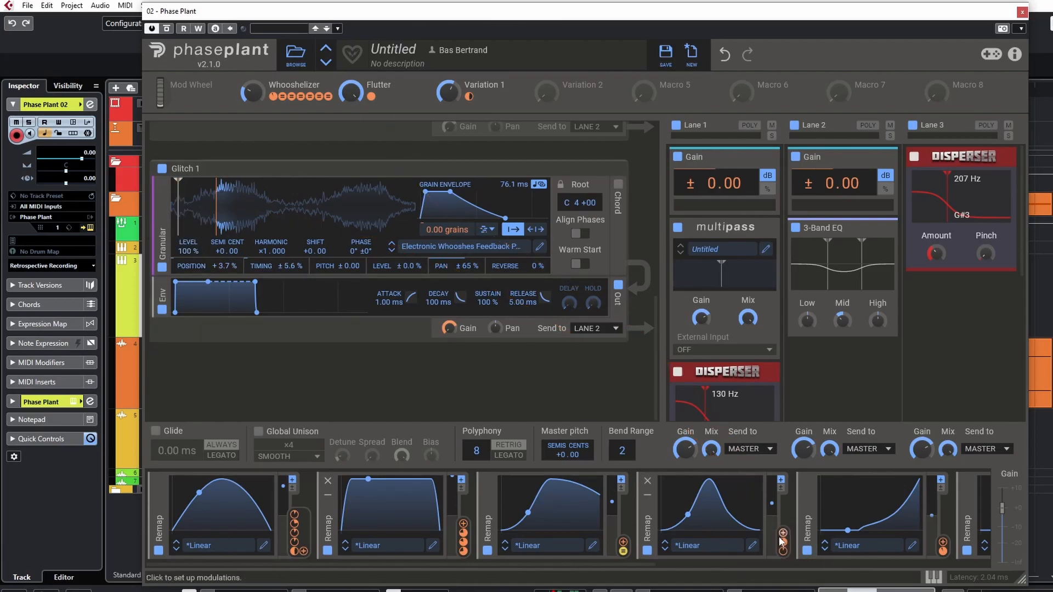
Modulate the depth of the bell-shaped Remap's grain position modulation with Variation 2 at about +61.5%
{"action": "left_click_drag", "start_coordinate": [782, 542], "coordinate": [782, 515]}
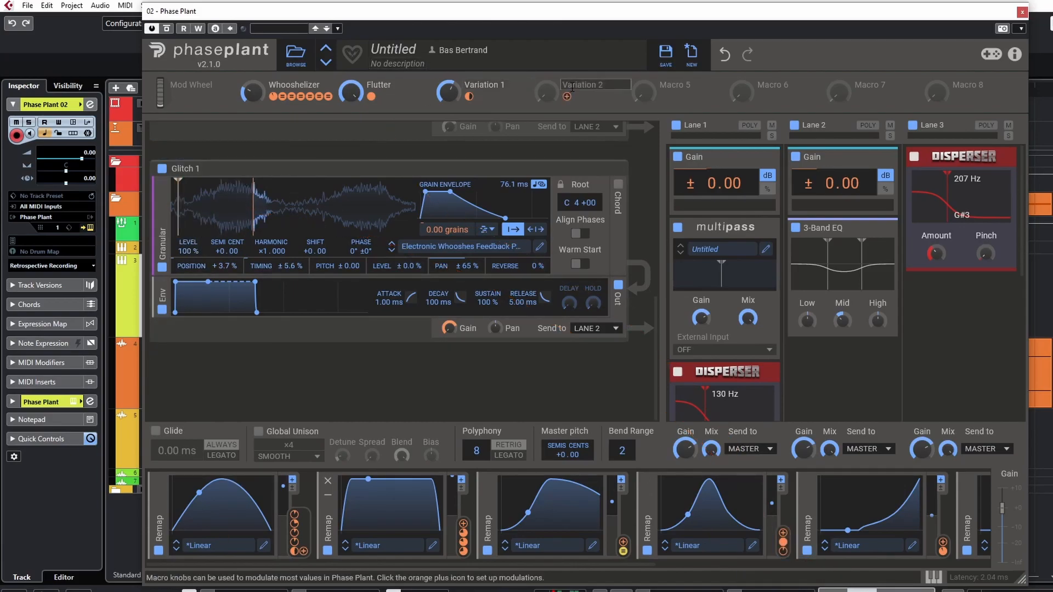
{"action": "left_click", "coordinate": [567, 97]}
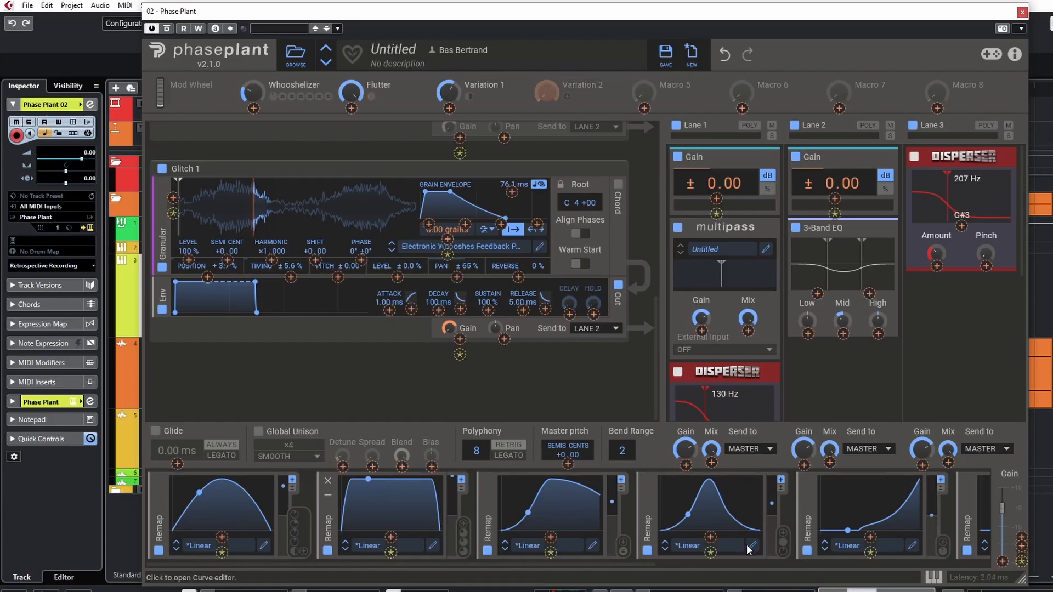
{"action": "left_click", "coordinate": [173, 214]}
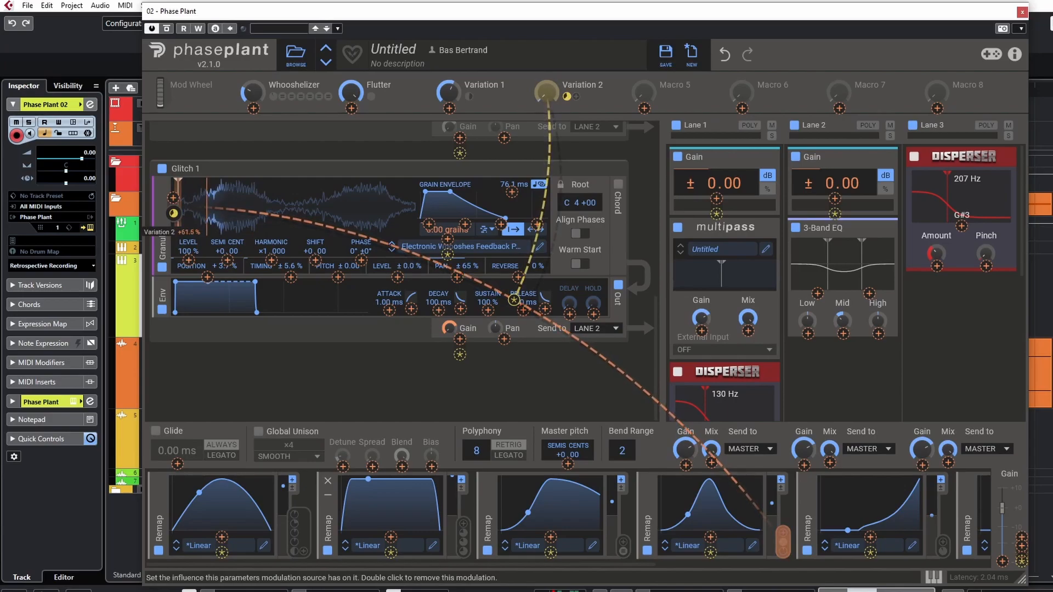
Turn the Variation 2 macro fully up and audition the duplicated glitch layer by sweeping Whooshelizer
{"action": "left_click", "coordinate": [547, 81]}
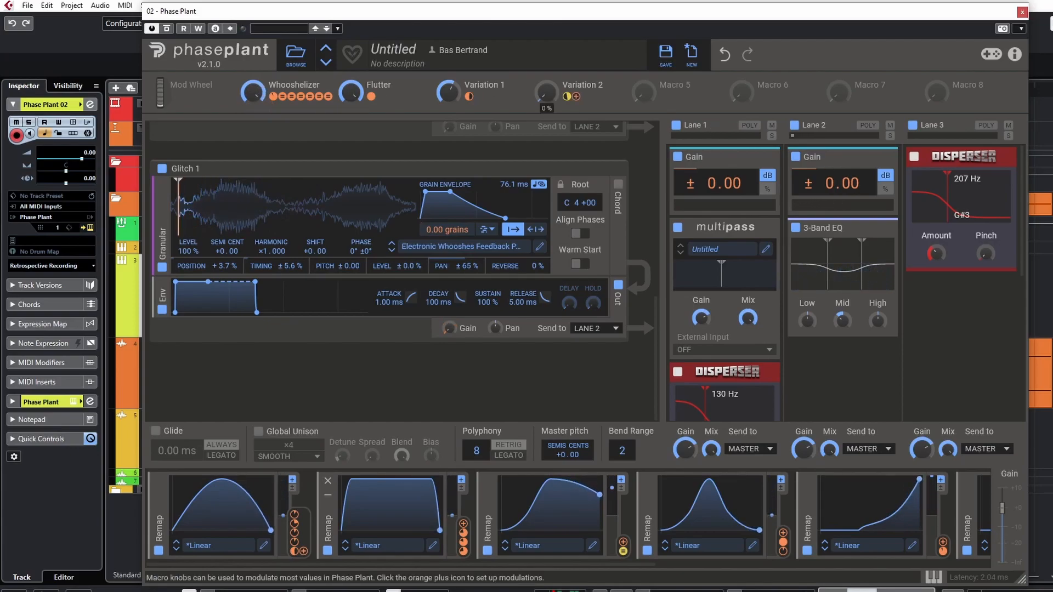
{"action": "left_click_drag", "start_coordinate": [252, 92], "coordinate": [252, 201]}
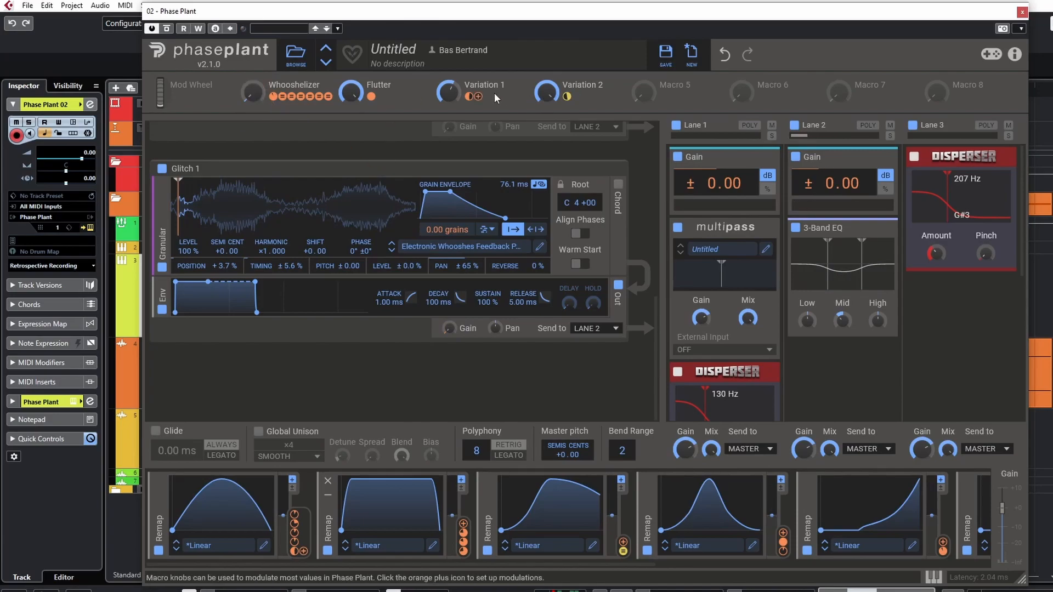
{"action": "mouse_move", "coordinate": [459, 339]}
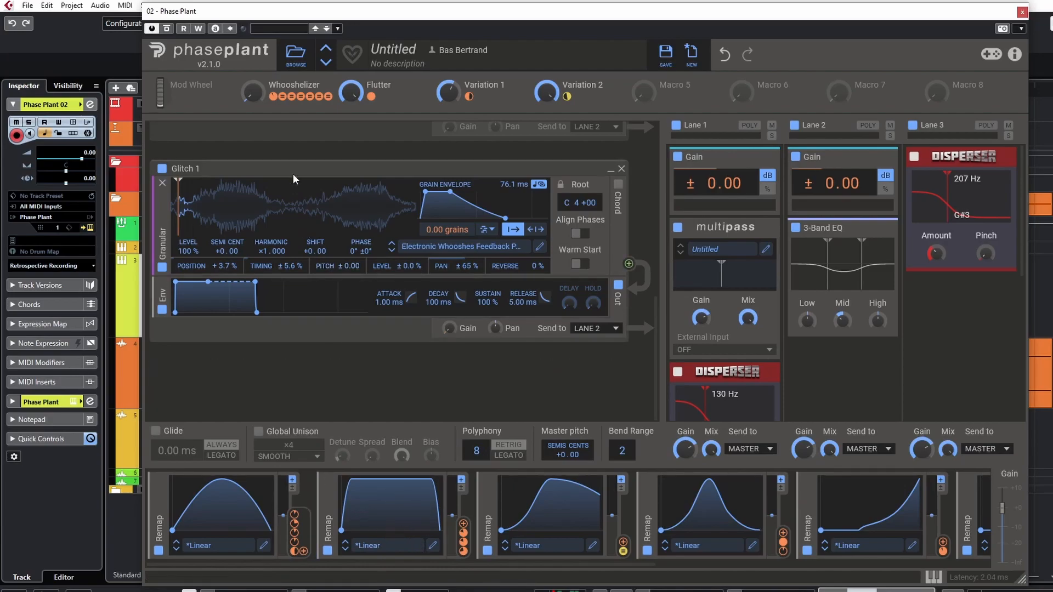
{"action": "left_click_drag", "start_coordinate": [252, 92], "coordinate": [252, 61]}
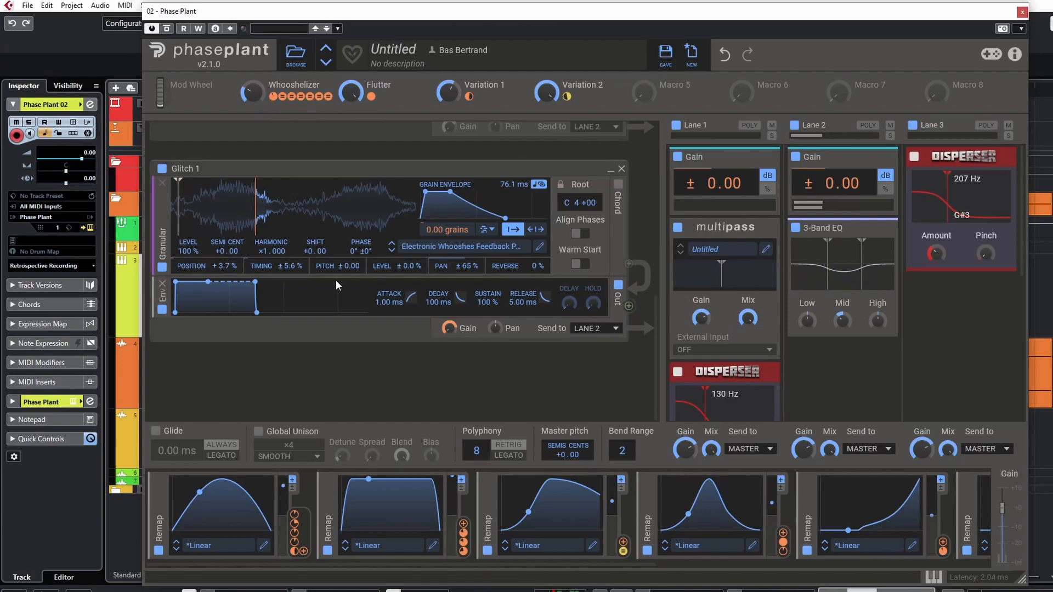
Send the duplicated glitch group's output to Lane 1 and audition it with the Whooshelizer macro
{"action": "scroll", "coordinate": [153, 233], "scroll_direction": "up", "scroll_amount": 4}
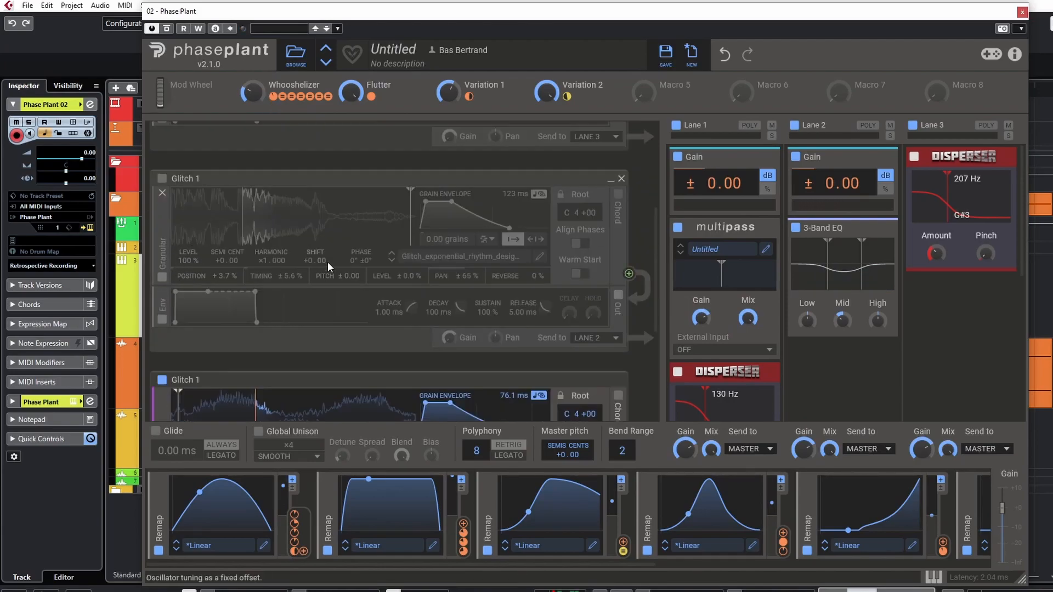
{"action": "scroll", "coordinate": [327, 267], "scroll_direction": "down", "scroll_amount": 3}
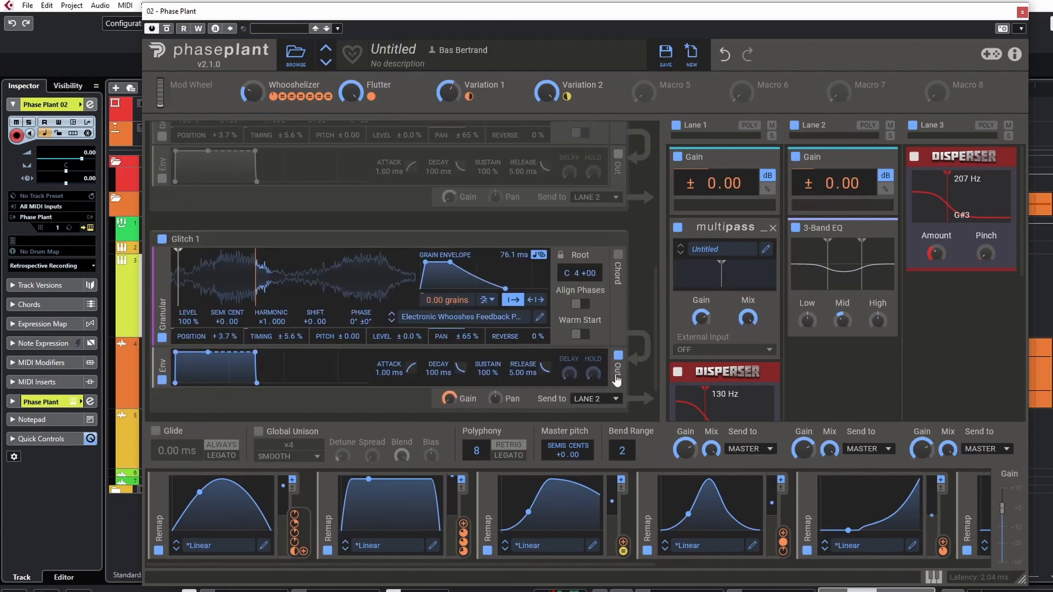
{"action": "left_click", "coordinate": [615, 398]}
{"action": "left_click", "coordinate": [613, 404]}
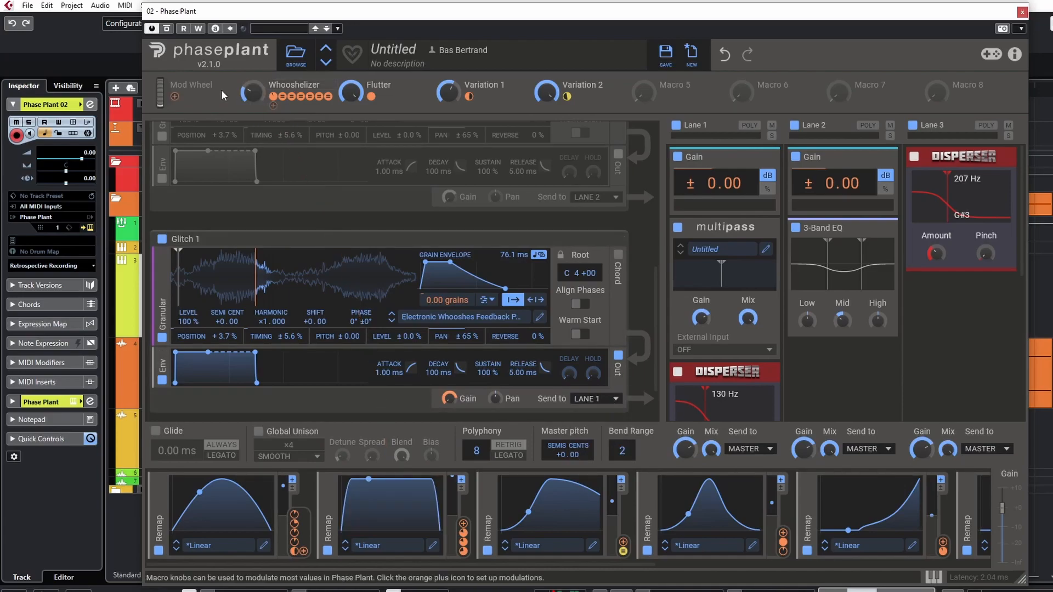
{"action": "mouse_move", "coordinate": [256, 95]}
{"action": "left_mouse_down"}
{"action": "mouse_move", "coordinate": [256, 75]}
{"action": "mouse_move", "coordinate": [256, 94]}
{"action": "left_mouse_up"}
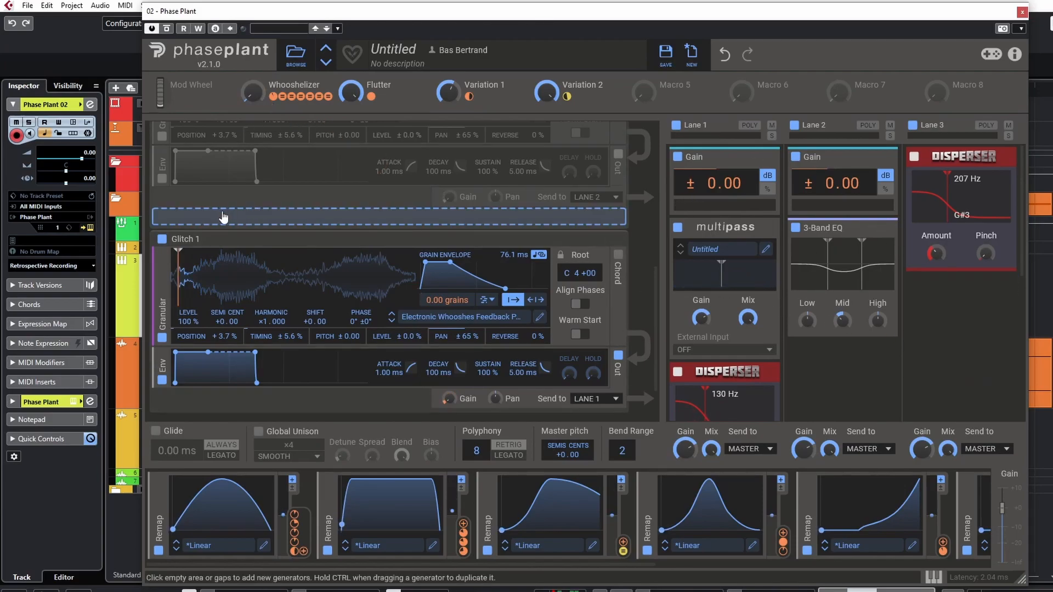
Enable both glitch groups, rename the duplicated one Glitch 2, and audition them together with Whooshelizer
{"action": "scroll", "coordinate": [171, 162], "scroll_direction": "up", "scroll_amount": 2}
{"action": "left_click", "coordinate": [163, 345]}
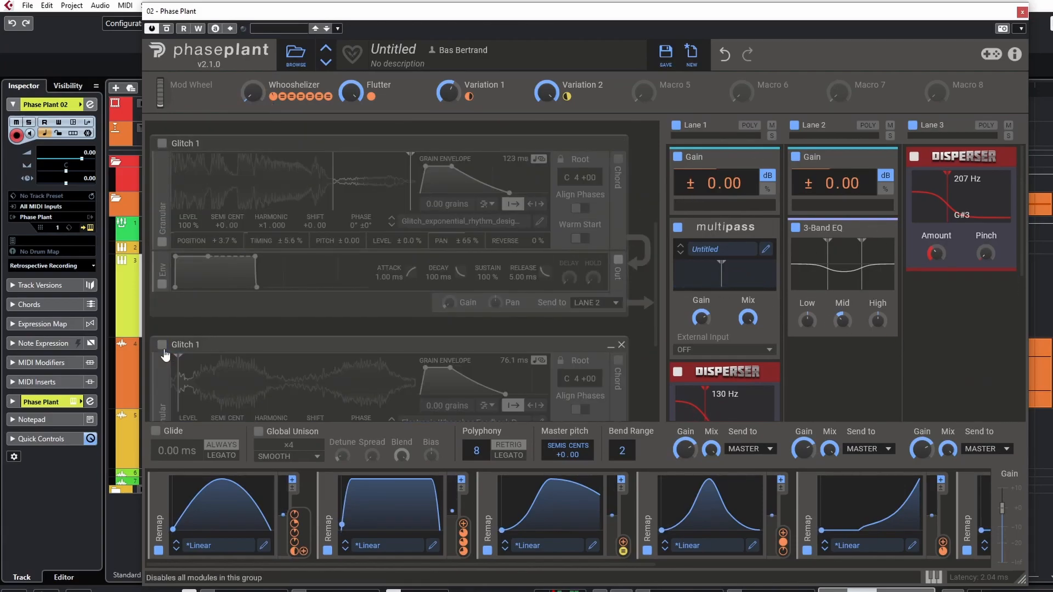
{"action": "left_click", "coordinate": [162, 143]}
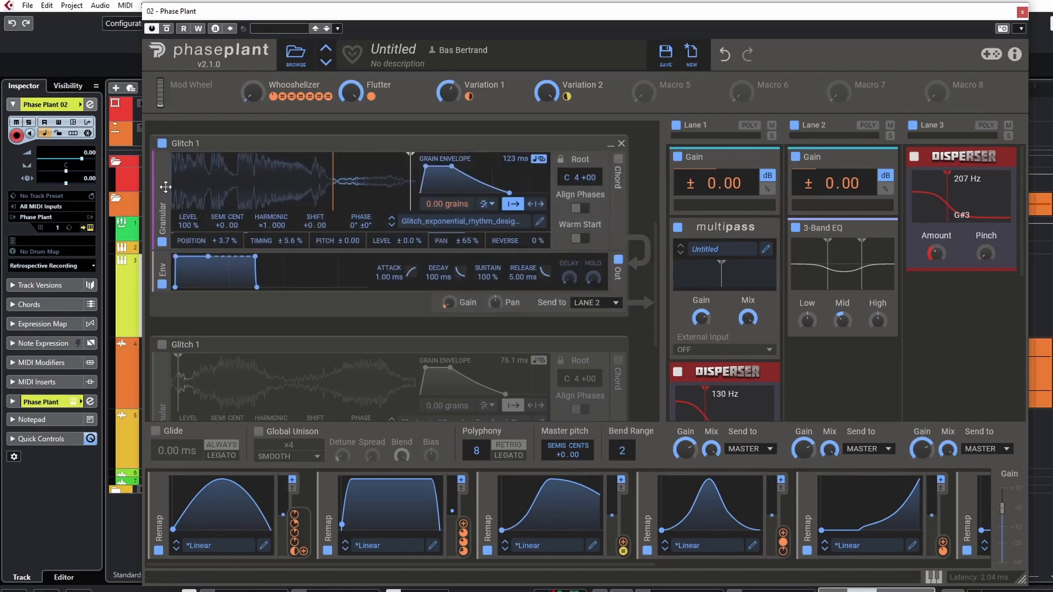
{"action": "left_click", "coordinate": [162, 344]}
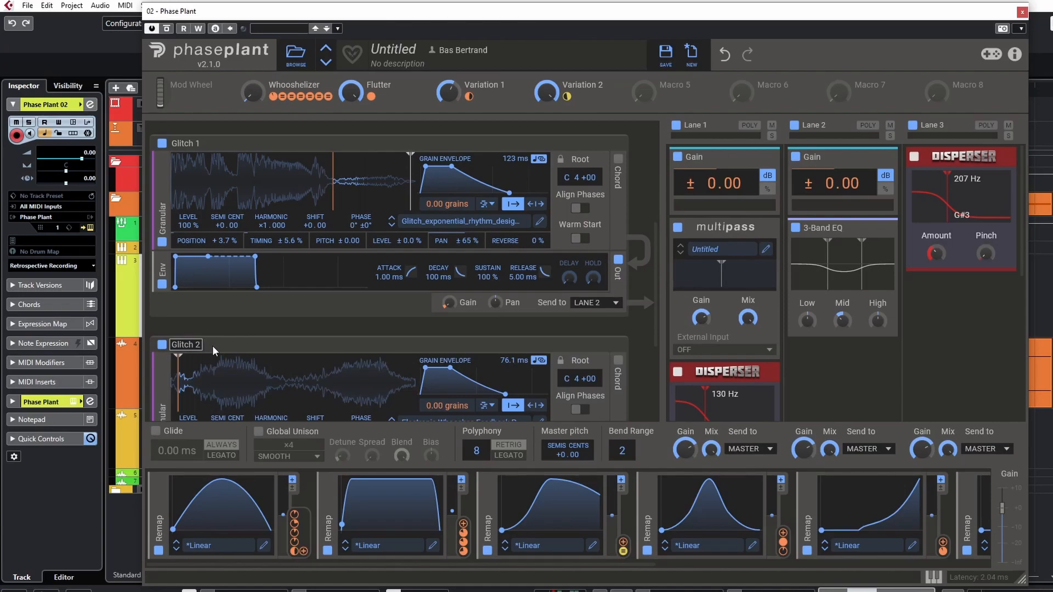
{"action": "left_click_drag", "start_coordinate": [251, 93], "coordinate": [251, 8]}
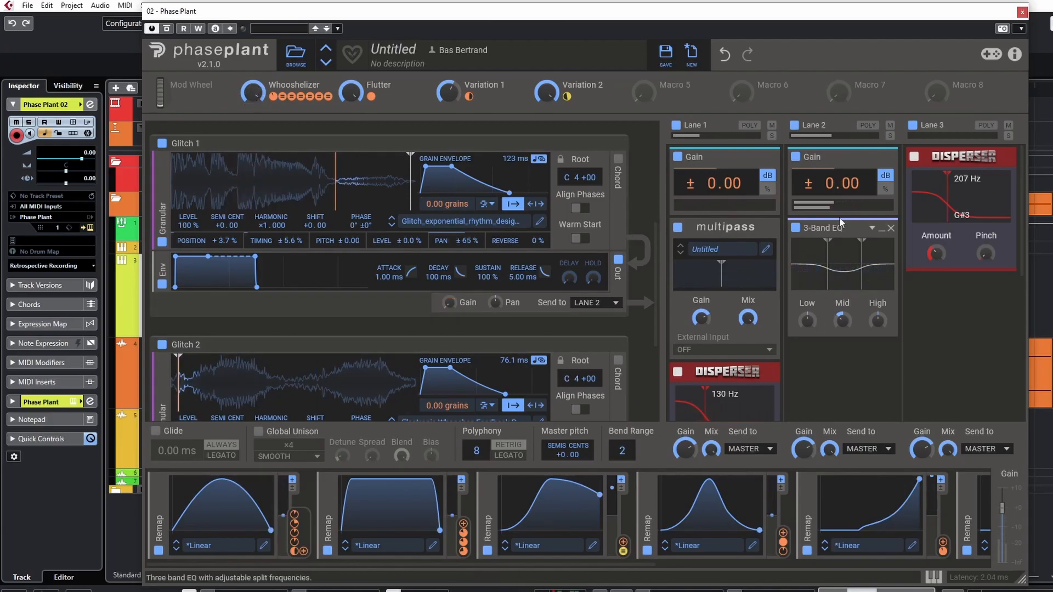
Insert a Distortion between Gain and 3-Band EQ in Lane 2, using the Saturate type with about 4.27 dB drive
{"action": "left_click", "coordinate": [837, 234]}
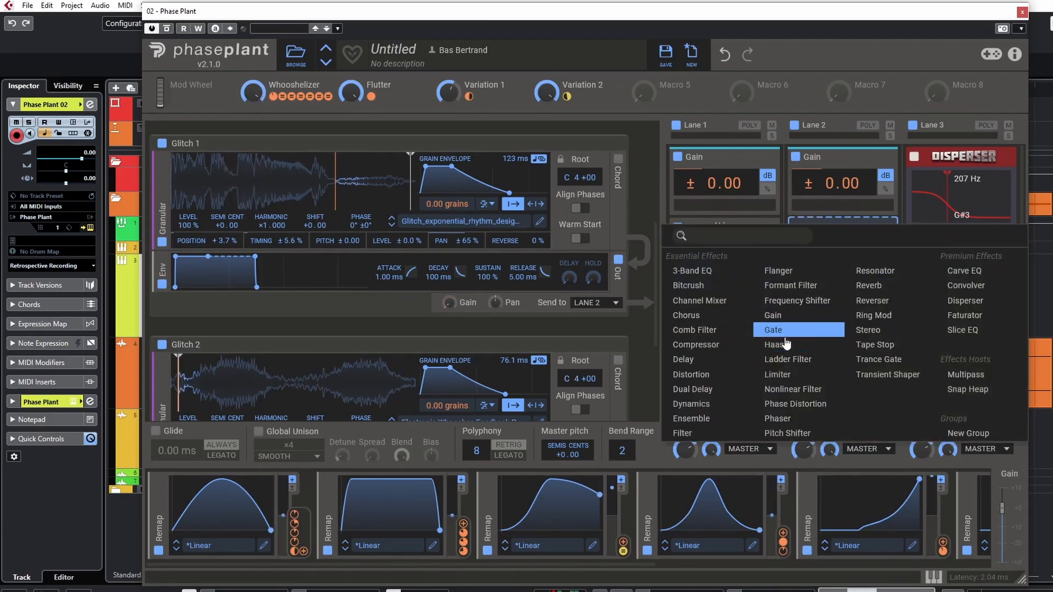
{"action": "left_click", "coordinate": [691, 375]}
{"action": "left_click", "coordinate": [828, 285]}
{"action": "left_click", "coordinate": [837, 300]}
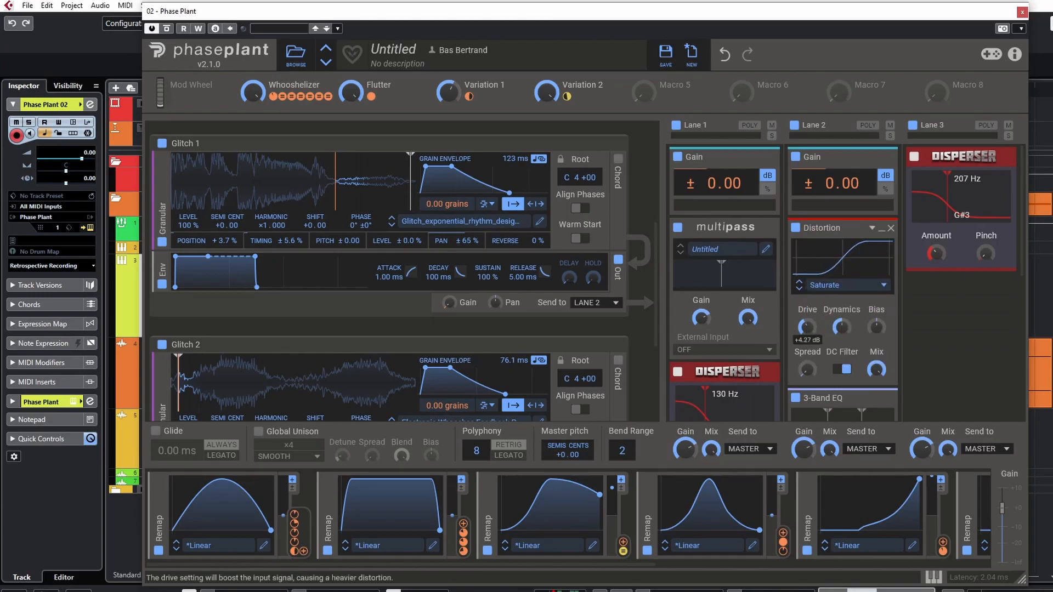
Raise the Lane 2 Distortion's spread slightly and audition the glitches with the Whooshelizer macro
{"action": "left_click_drag", "start_coordinate": [253, 92], "coordinate": [253, 192]}
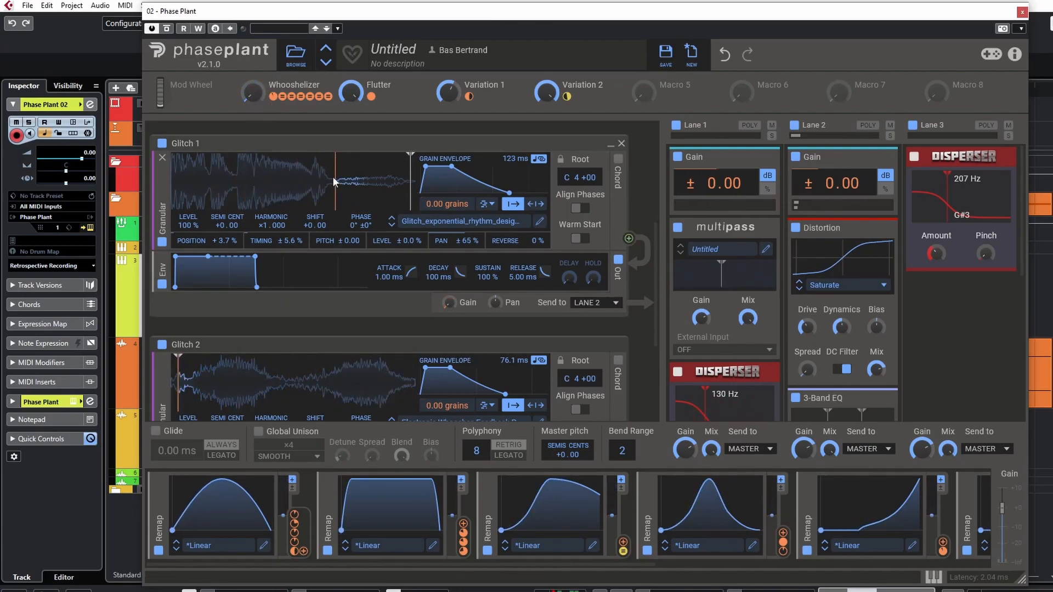
{"action": "left_click_drag", "start_coordinate": [807, 371], "coordinate": [807, 369]}
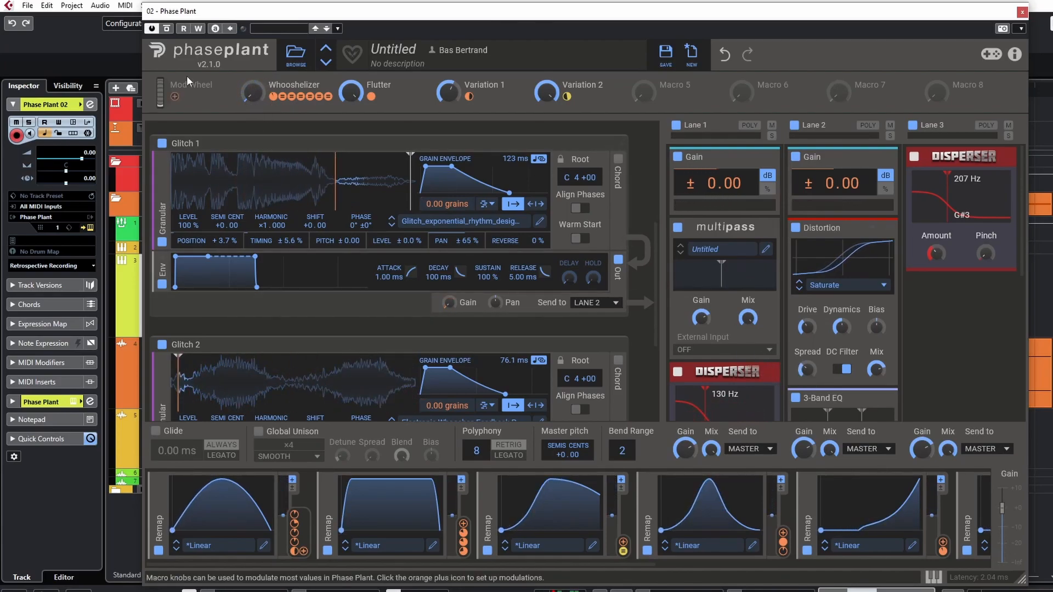
{"action": "left_click_drag", "start_coordinate": [256, 96], "coordinate": [255, 53]}
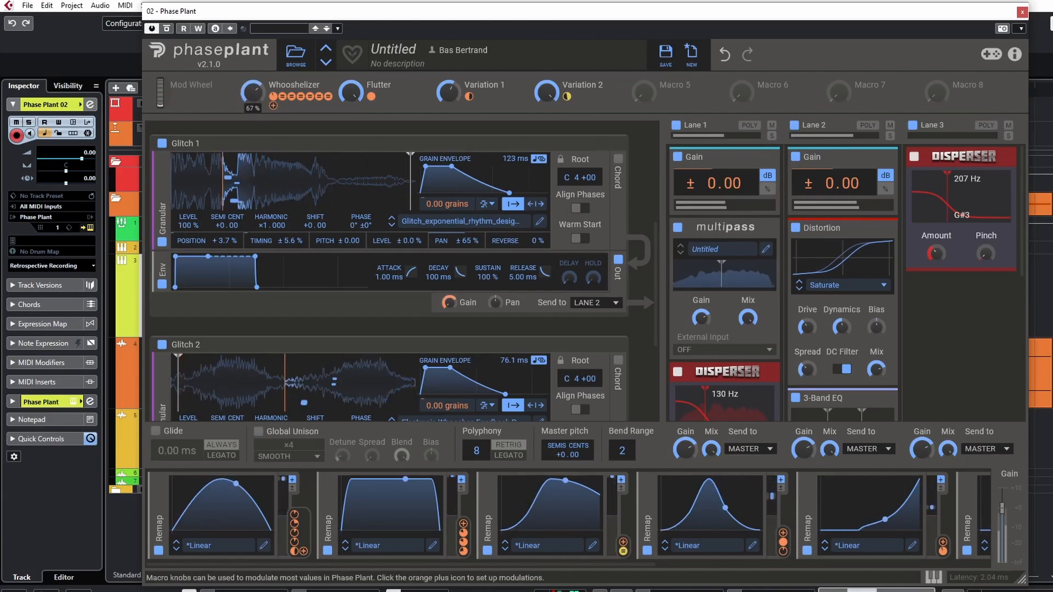
Review the stacked generator groups and audition the whole patch by sweeping Whooshelizer through its range
{"action": "scroll", "coordinate": [285, 231], "scroll_direction": "up", "scroll_amount": 1}
{"action": "scroll", "coordinate": [284, 231], "scroll_direction": "up", "scroll_amount": 5}
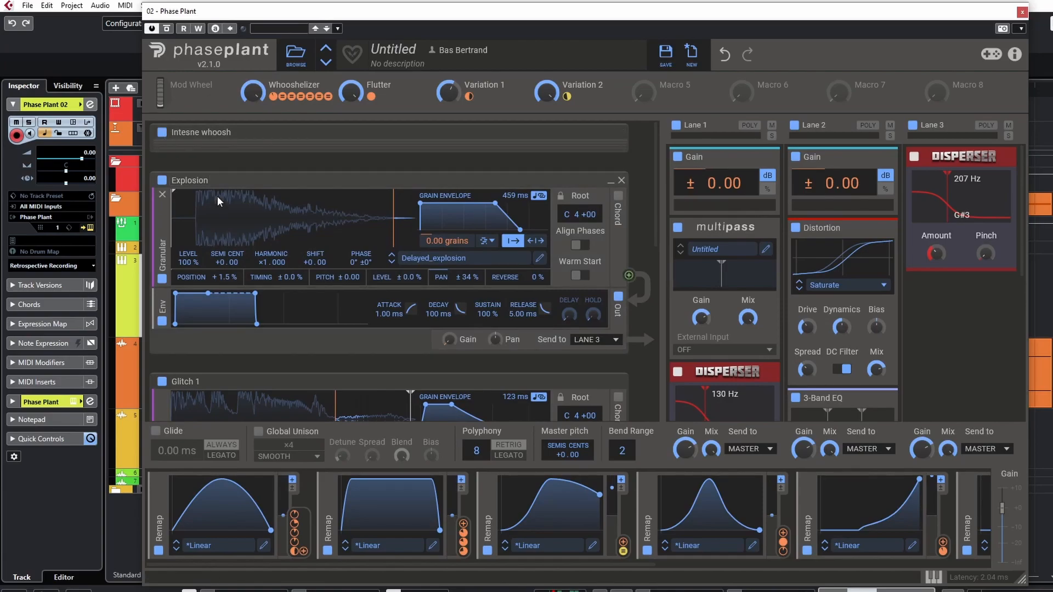
{"action": "scroll", "coordinate": [218, 195], "scroll_direction": "down", "scroll_amount": 10}
{"action": "mouse_move", "coordinate": [256, 93]}
{"action": "left_mouse_down"}
{"action": "mouse_move", "coordinate": [255, 136]}
{"action": "mouse_move", "coordinate": [256, 80]}
{"action": "left_mouse_up"}
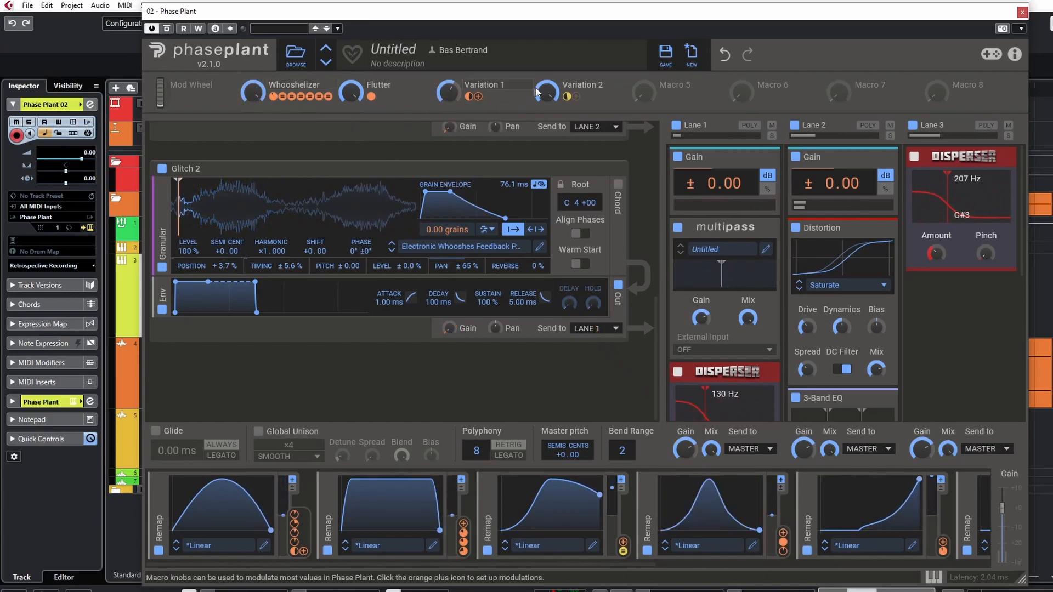
{"action": "mouse_move", "coordinate": [455, 330]}
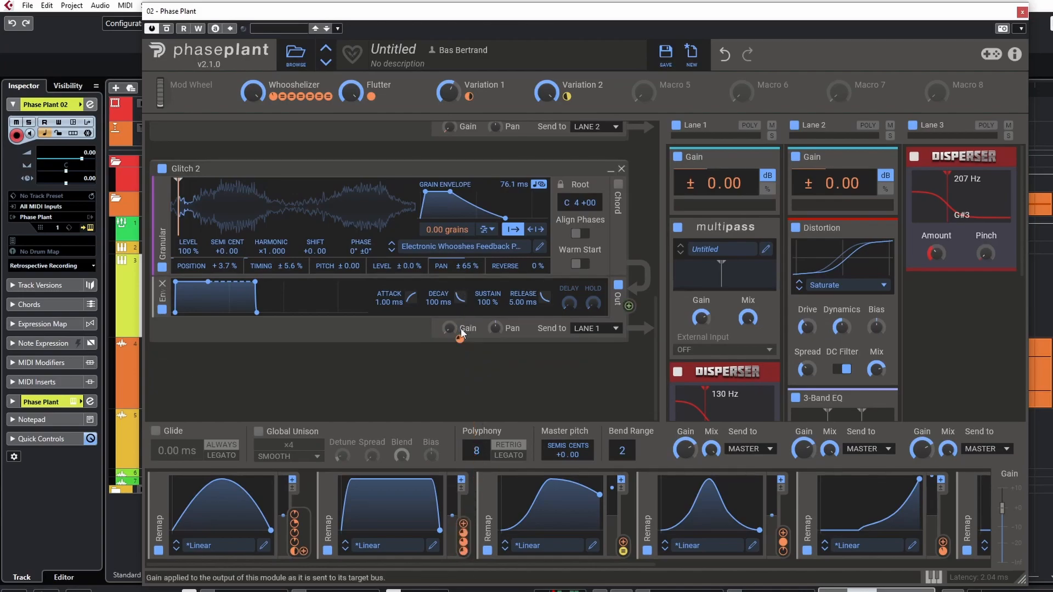
{"action": "left_click_drag", "start_coordinate": [253, 91], "coordinate": [253, 103]}
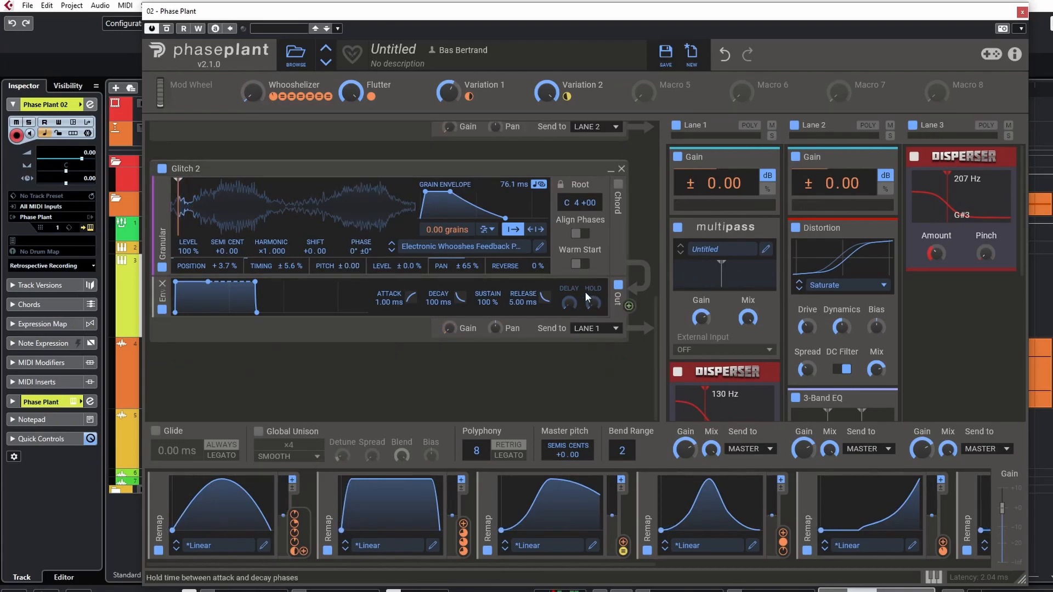
Add a Wavetable generator in a new group below Glitch 2 with harmonic ×0 and a 700 Hz frequency shift
{"action": "left_click", "coordinate": [273, 387]}
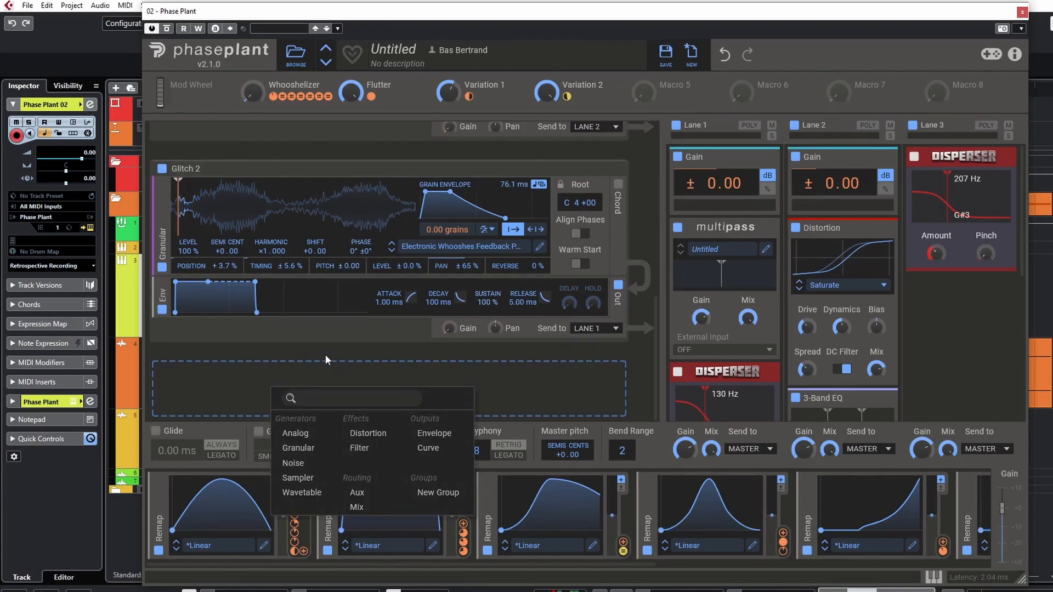
{"action": "left_click", "coordinate": [300, 493]}
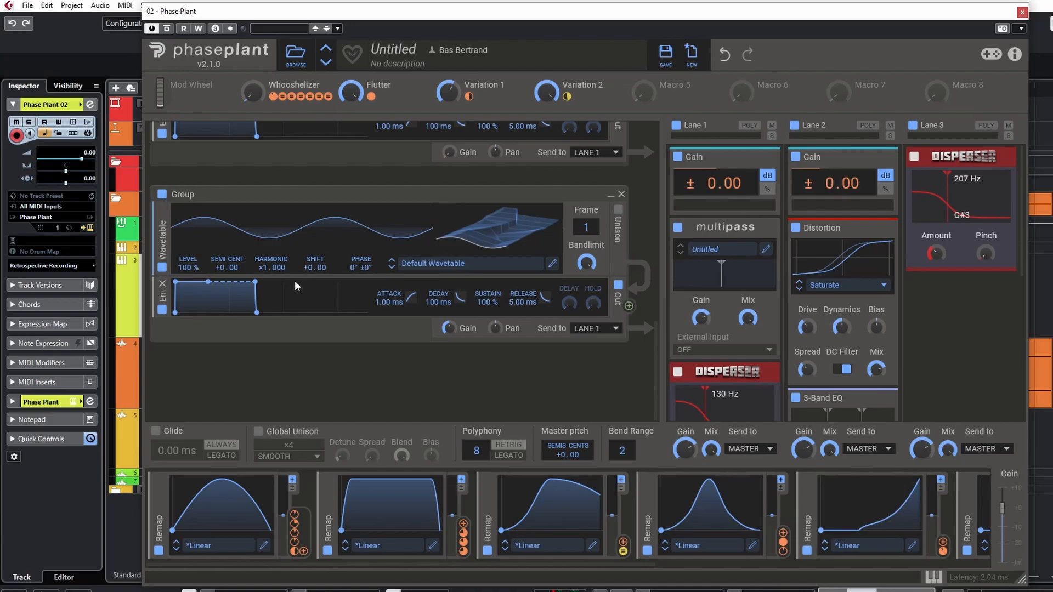
{"action": "left_click_drag", "start_coordinate": [268, 268], "coordinate": [269, 280]}
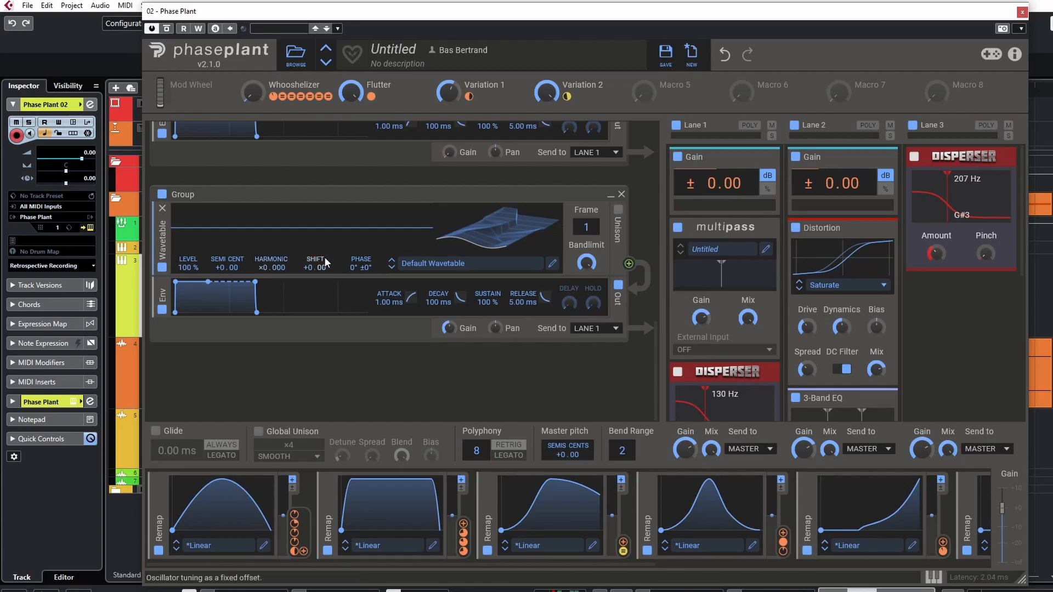
{"action": "left_click_drag", "start_coordinate": [310, 271], "coordinate": [310, 233]}
{"action": "right_click", "coordinate": [310, 271]}
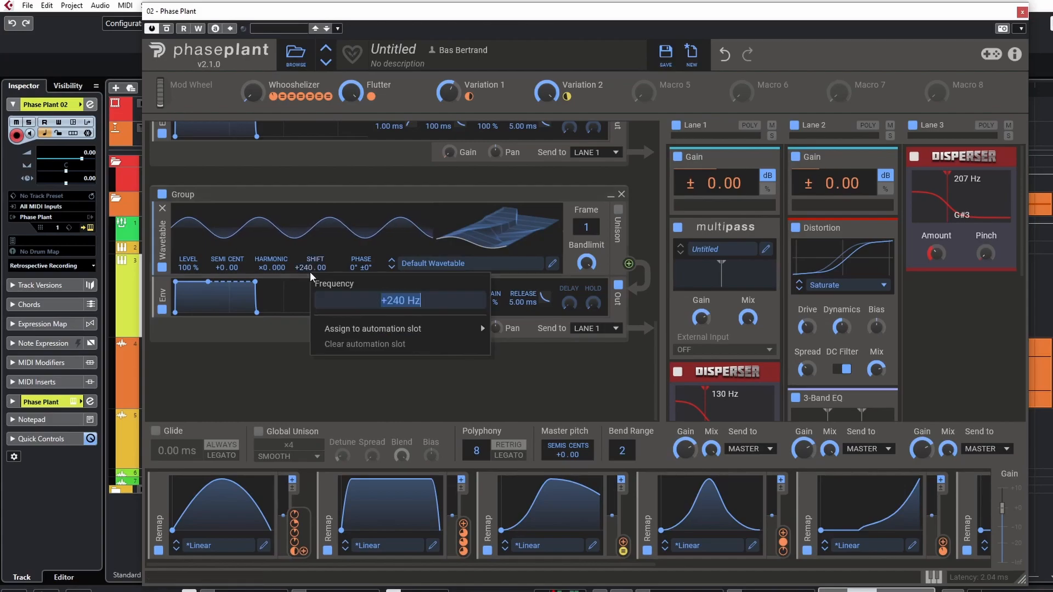
{"action": "type", "text": "700"}
{"action": "key", "text": "Return"}
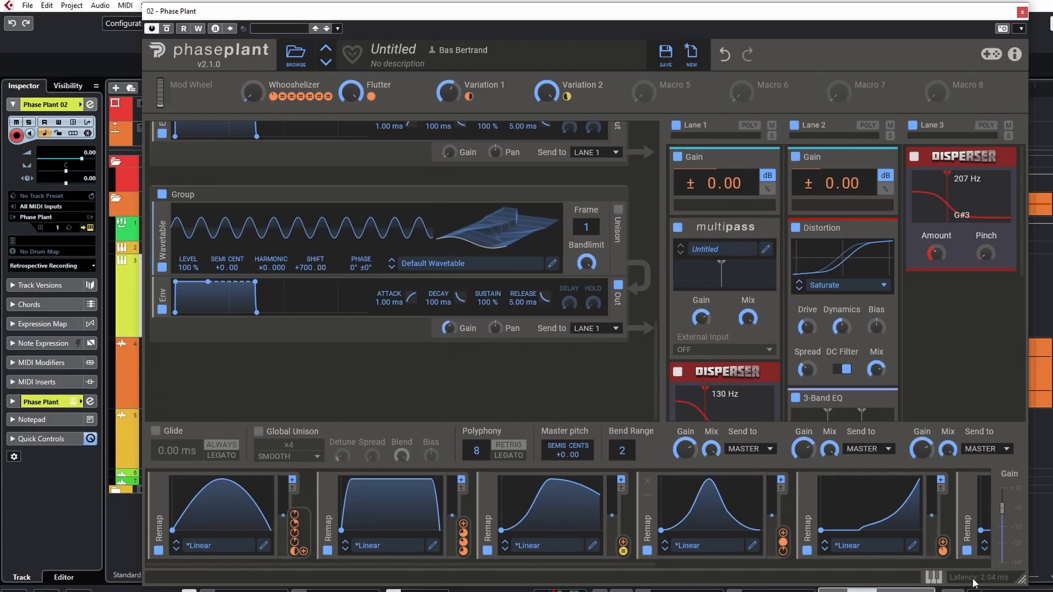
Insert a new Remap modulator after the bell-shaped one and feed it from the Whooshelizer macro
{"action": "left_click", "coordinate": [809, 517]}
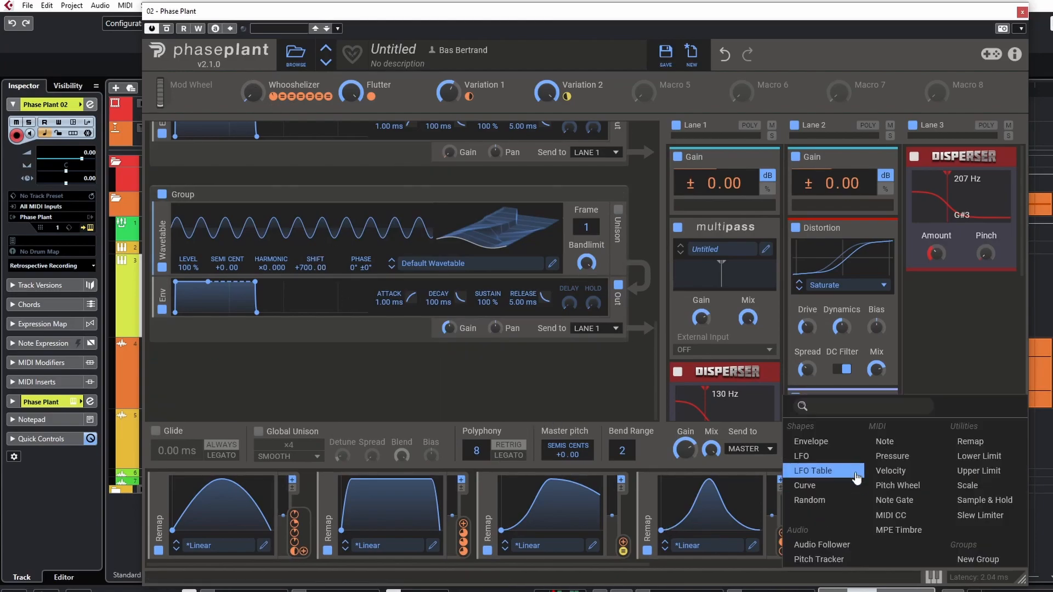
{"action": "left_click", "coordinate": [832, 435]}
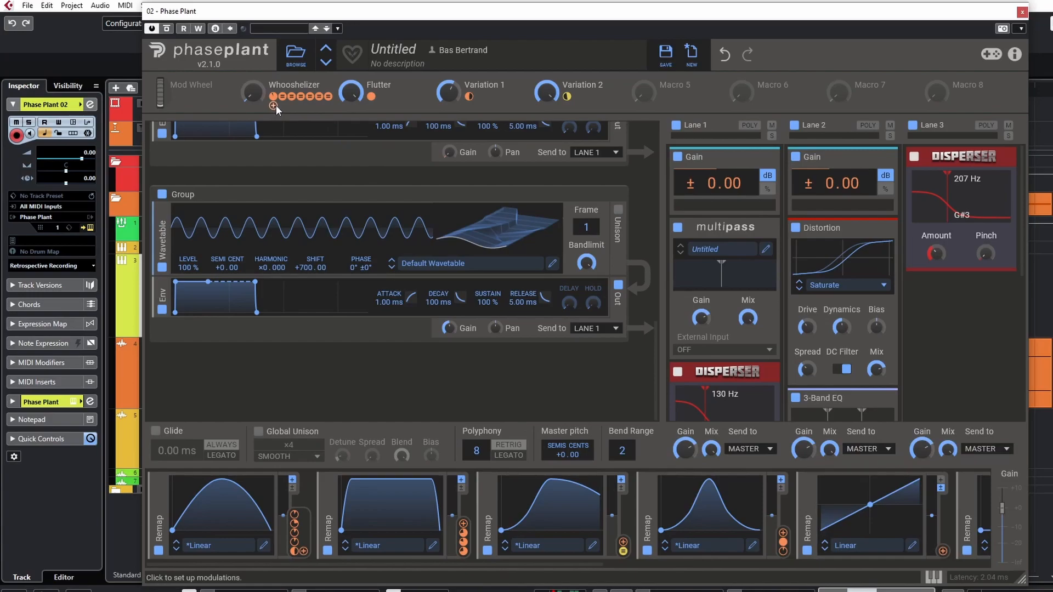
{"action": "left_click", "coordinate": [274, 105]}
{"action": "left_click", "coordinate": [870, 537]}
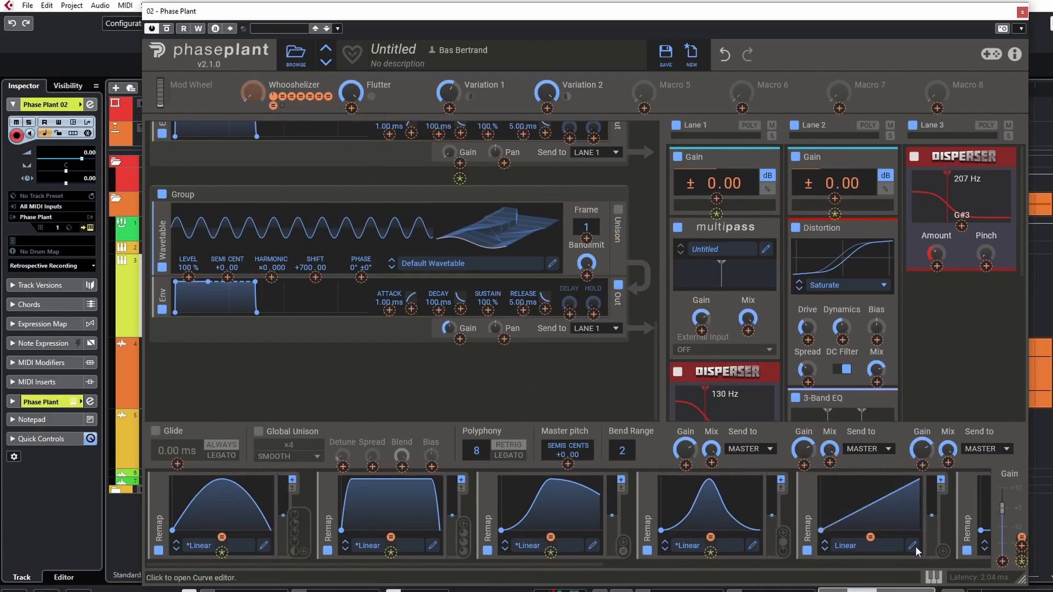
Shape the new Remap curve to rise to 100% near the midpoint and fall to about 60% at the end
{"action": "left_click", "coordinate": [912, 545]}
{"action": "left_click_drag", "start_coordinate": [543, 334], "coordinate": [577, 166]}
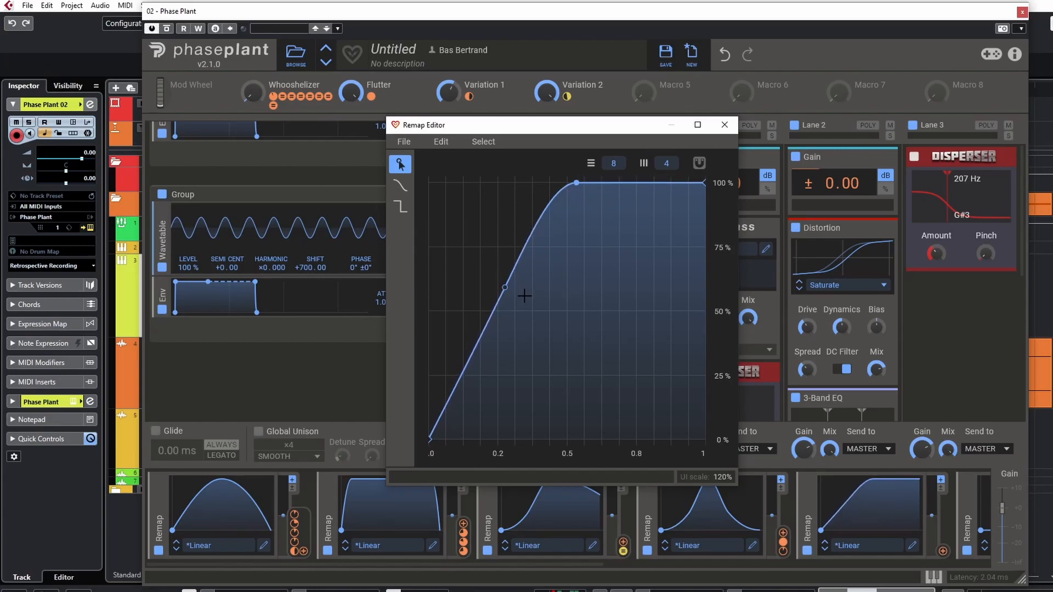
{"action": "left_click_drag", "start_coordinate": [505, 288], "coordinate": [503, 319]}
{"action": "left_click_drag", "start_coordinate": [581, 174], "coordinate": [565, 182]}
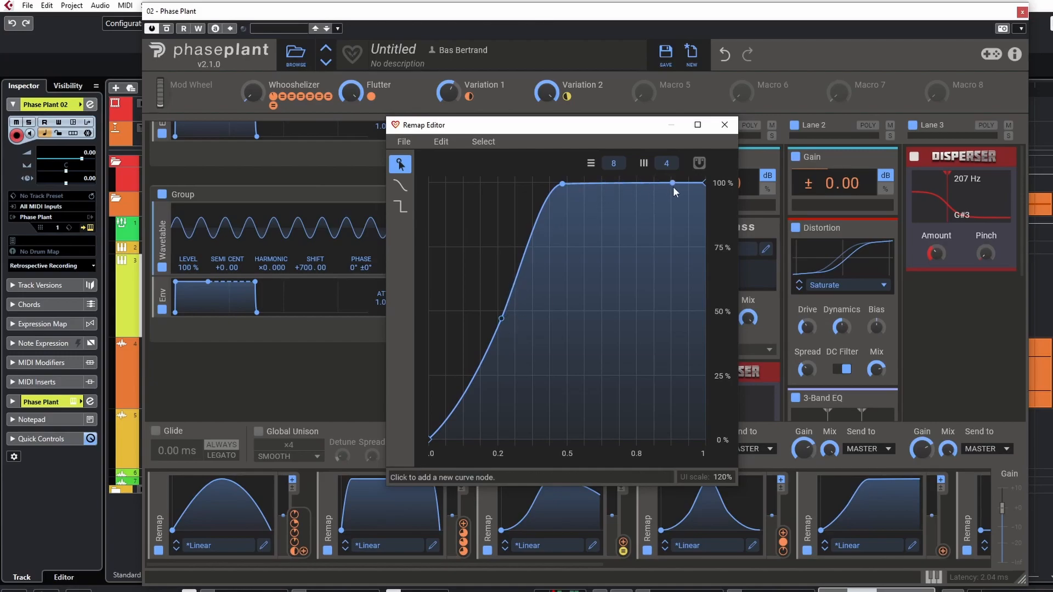
{"action": "left_click_drag", "start_coordinate": [703, 183], "coordinate": [711, 289]}
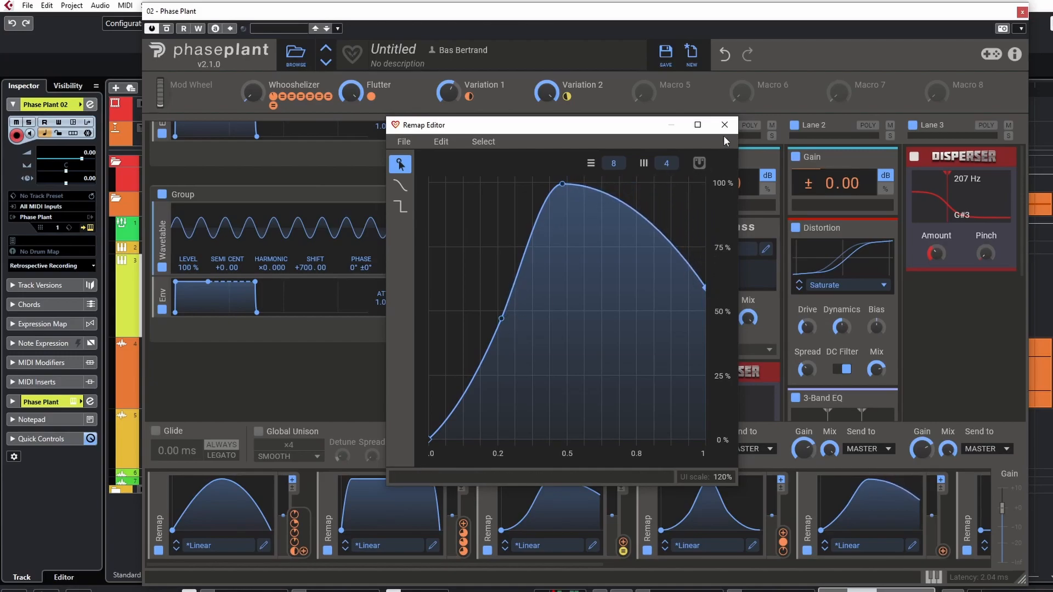
{"action": "left_click_drag", "start_coordinate": [640, 219], "coordinate": [628, 223]}
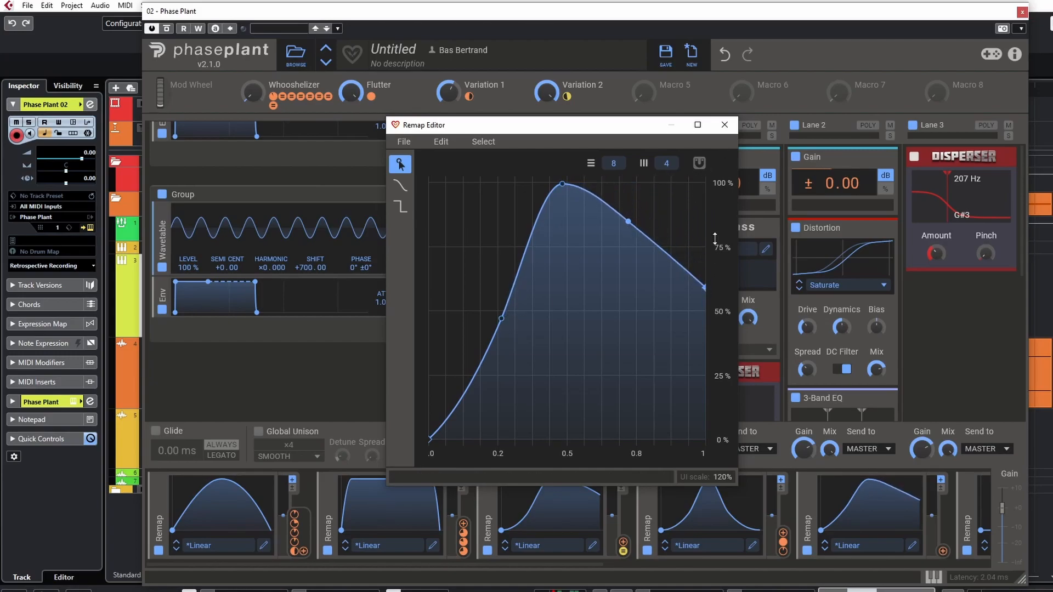
{"action": "left_click", "coordinate": [724, 125]}
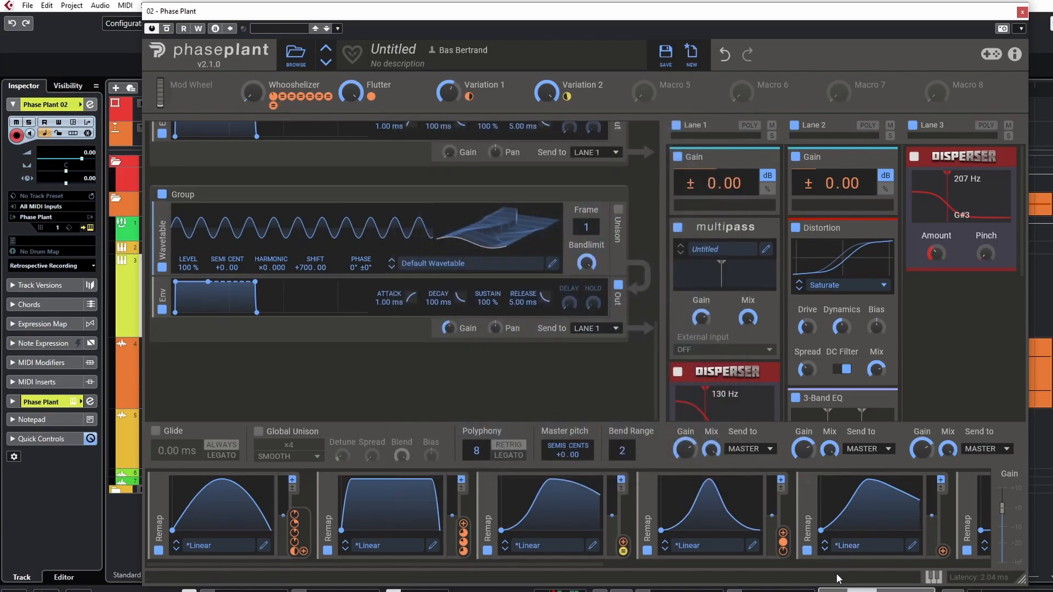
Assign the new Remap to the wavetable's Shift with a depth of about +23.8%
{"action": "left_click_drag", "start_coordinate": [447, 564], "coordinate": [534, 565]}
{"action": "left_click_drag", "start_coordinate": [805, 550], "coordinate": [316, 277]}
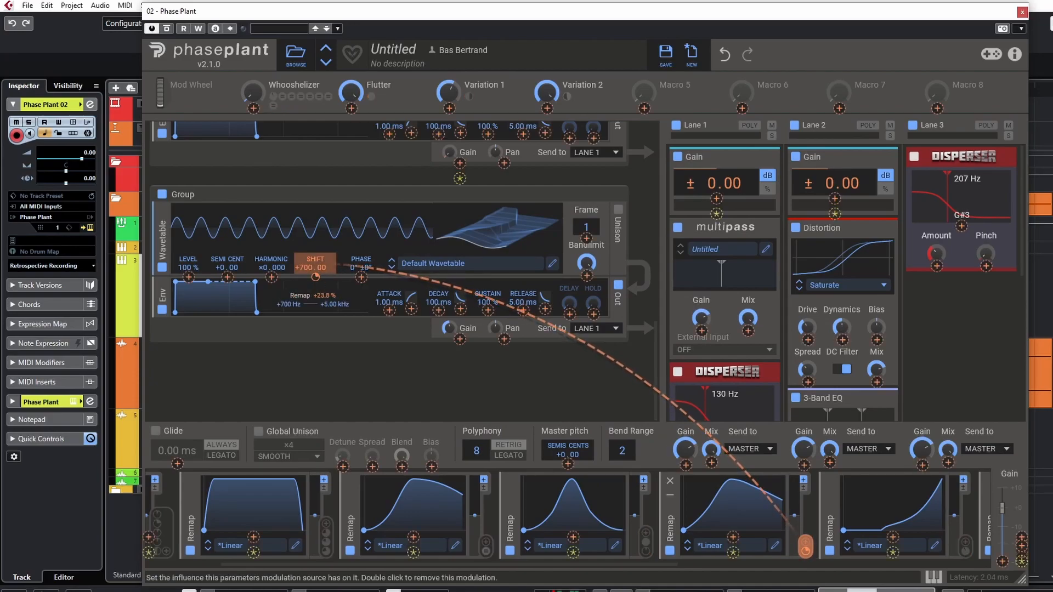
{"action": "left_click", "coordinate": [344, 351]}
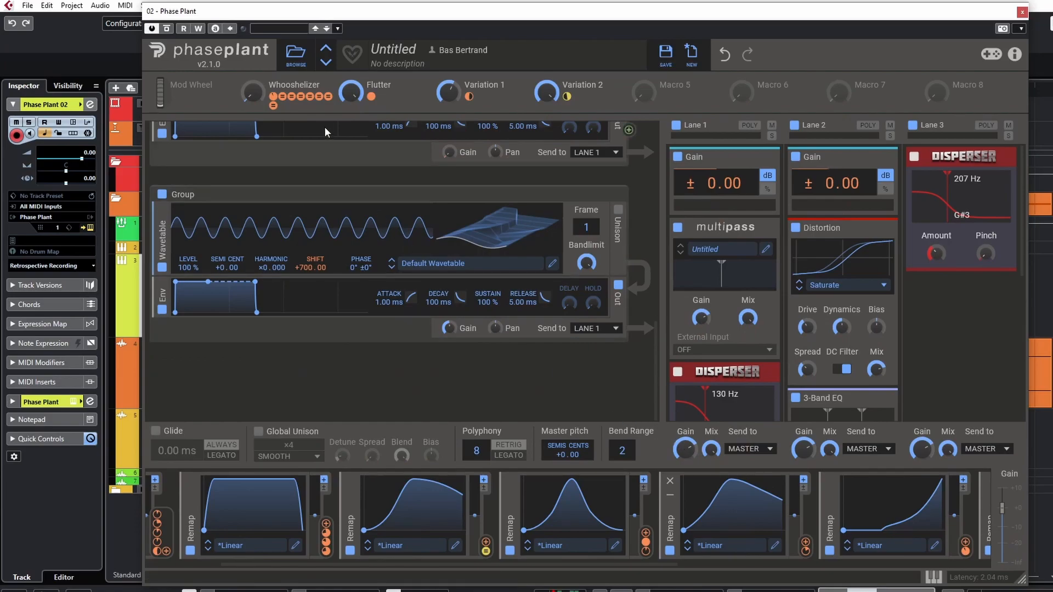
Enable ×7 unison on the wavetable generator and load the Comb Over wavetable from the Spectral category
{"action": "left_click", "coordinate": [618, 222]}
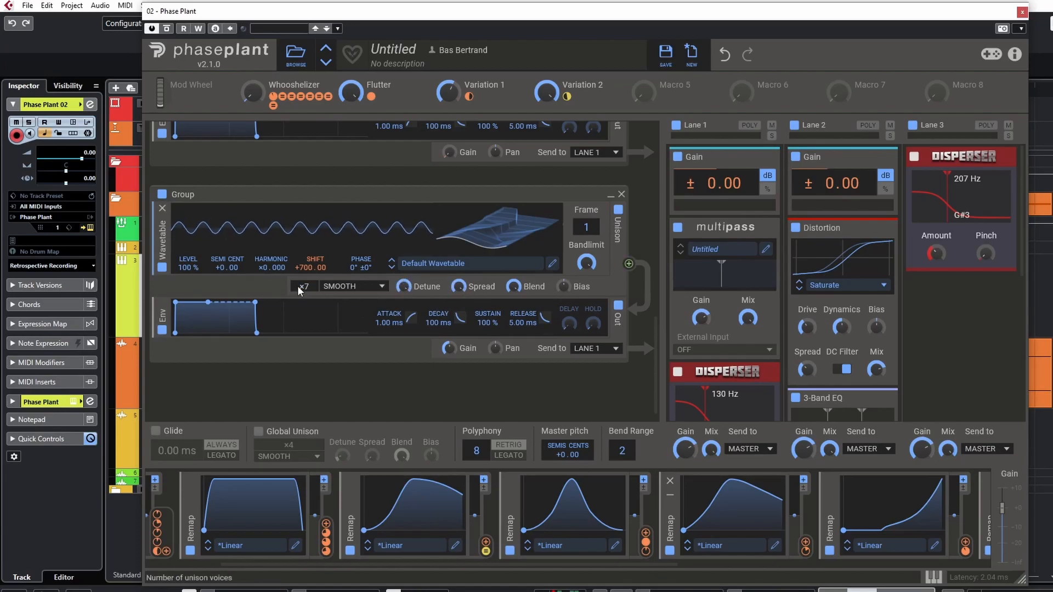
{"action": "left_click_drag", "start_coordinate": [304, 286], "coordinate": [304, 266]}
{"action": "left_click", "coordinate": [426, 265]}
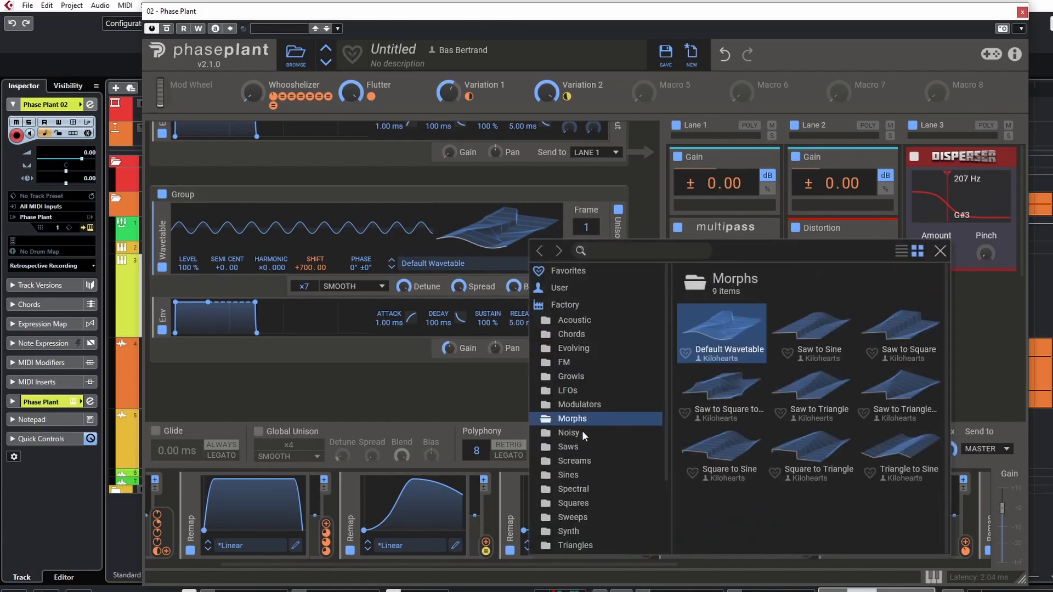
{"action": "left_click", "coordinate": [580, 488]}
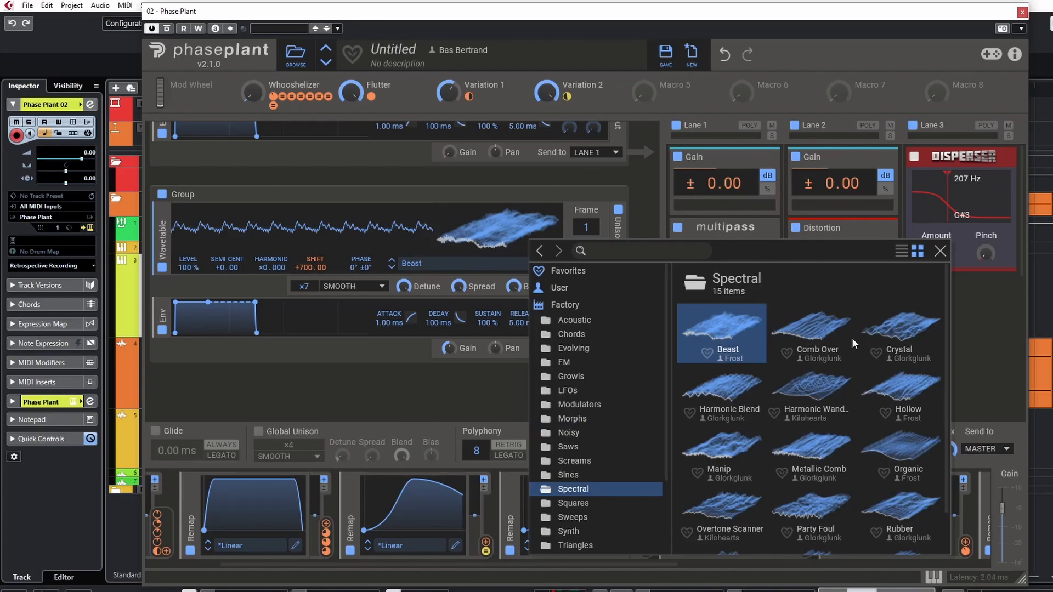
{"action": "double_click", "coordinate": [811, 327]}
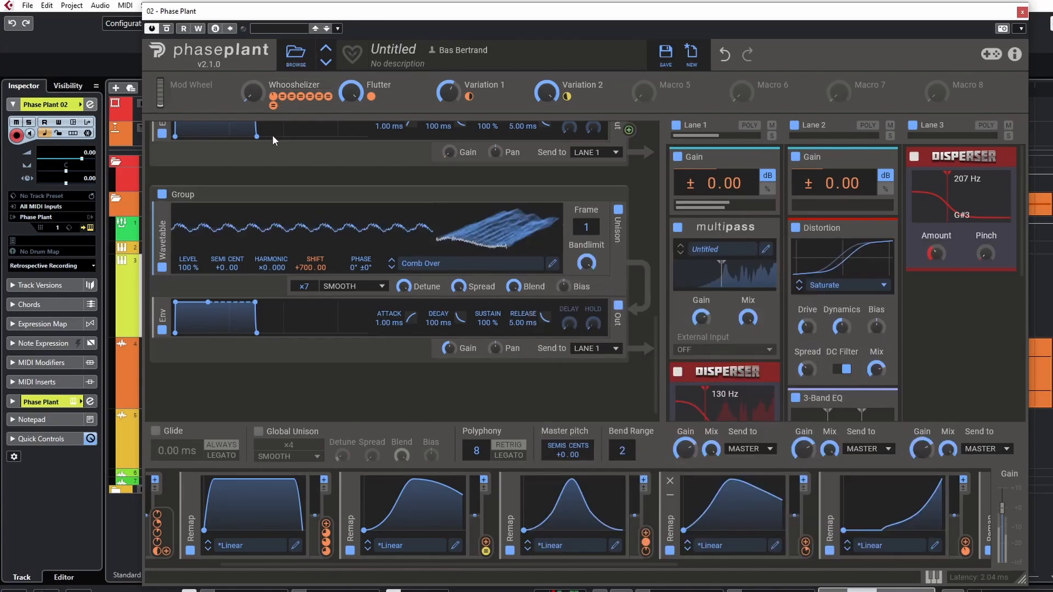
Route the wavetable group to Lane 3 and audition it with the Whooshelizer macro
{"action": "left_click", "coordinate": [603, 348]}
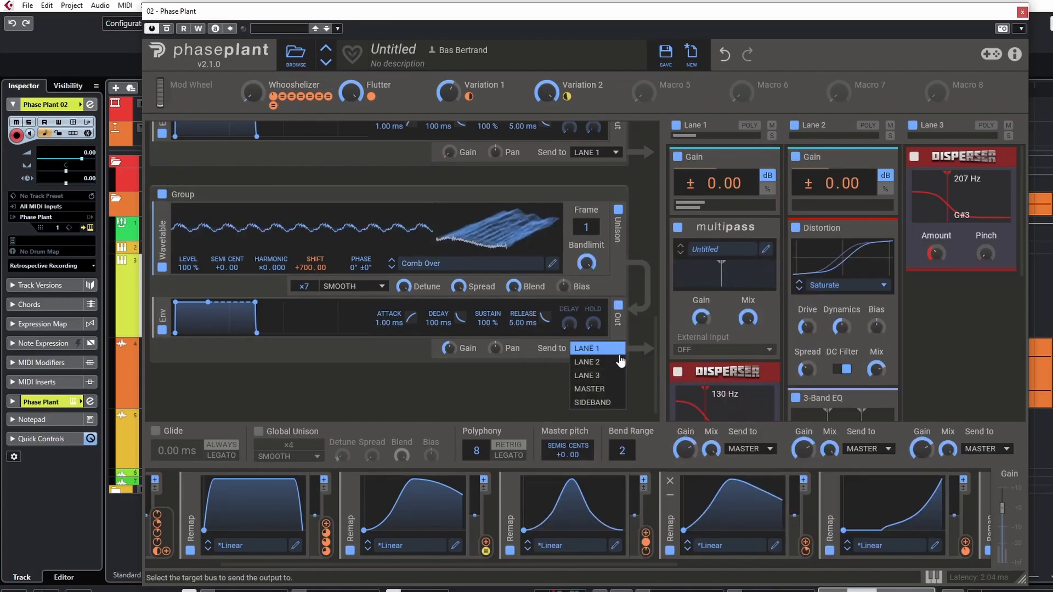
{"action": "left_click", "coordinate": [614, 381]}
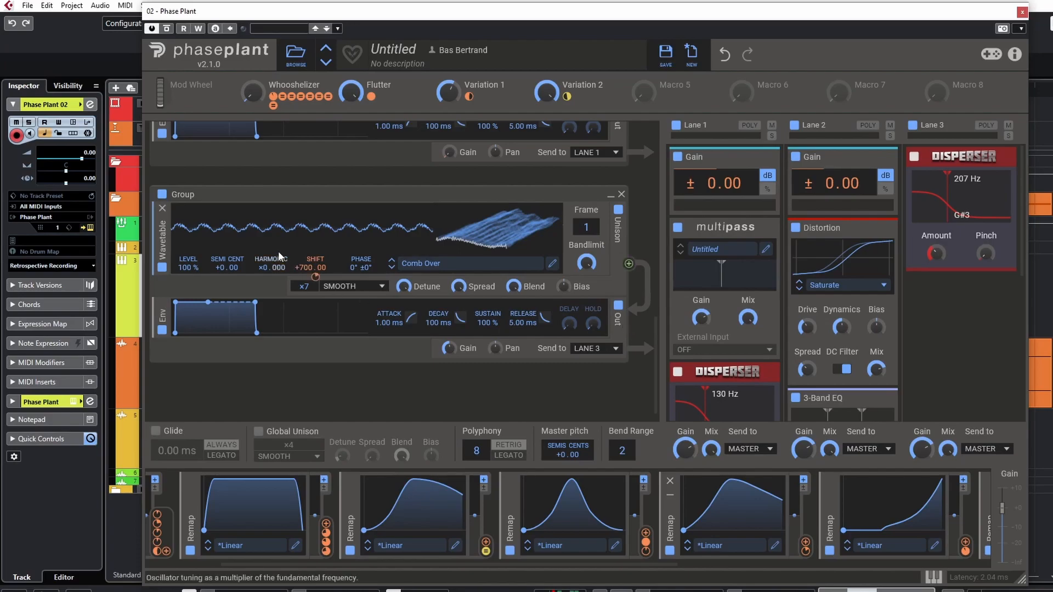
{"action": "mouse_move", "coordinate": [253, 92]}
{"action": "left_mouse_down"}
{"action": "mouse_move", "coordinate": [252, 14]}
{"action": "mouse_move", "coordinate": [253, 93]}
{"action": "left_mouse_up"}
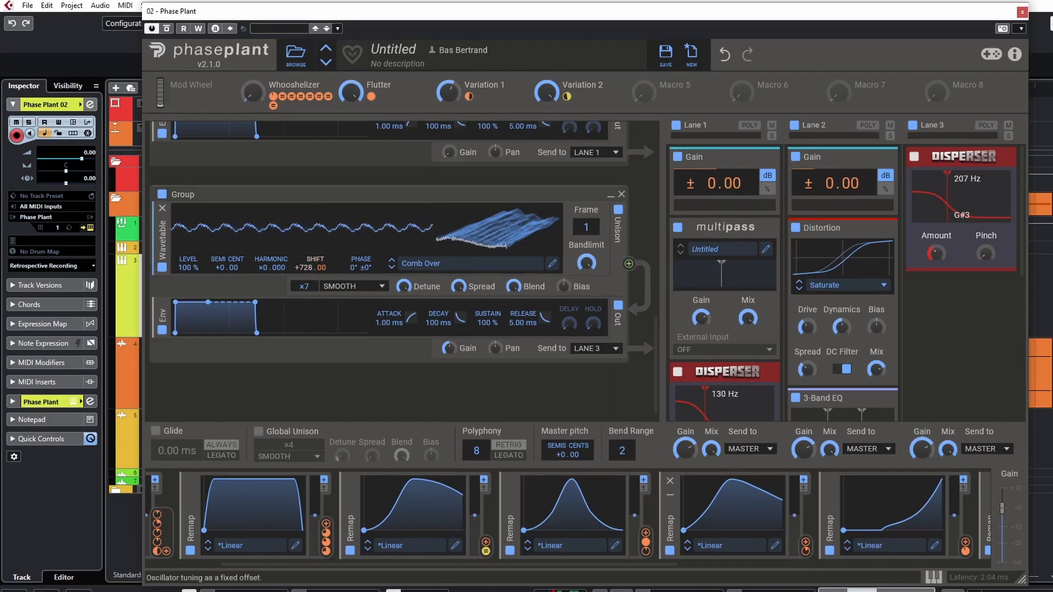
Set the wavetable generator's frequency shift to 800 Hz
{"action": "right_click", "coordinate": [305, 271]}
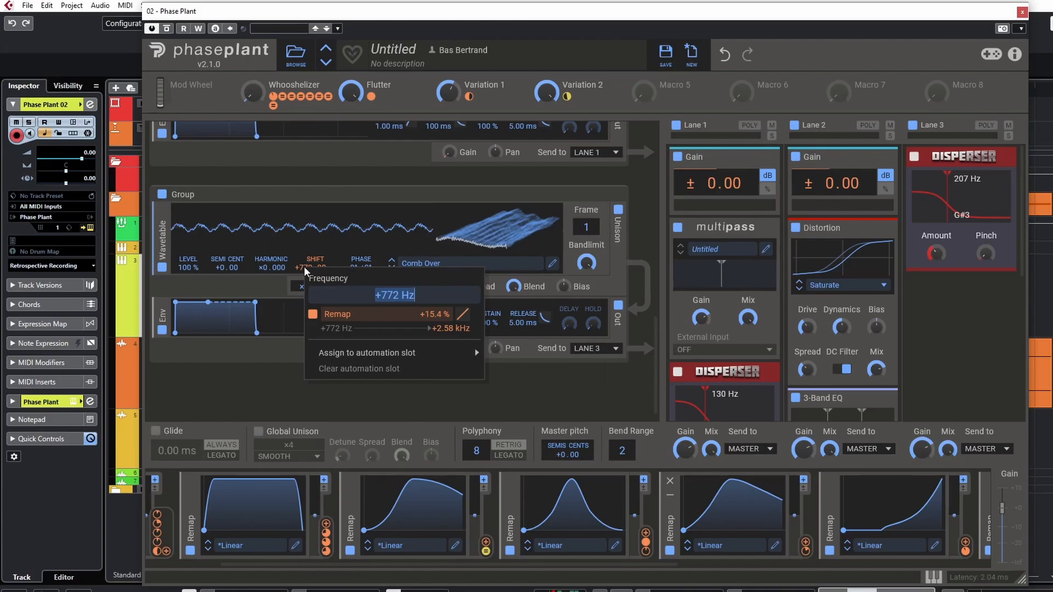
{"action": "type", "text": "800"}
{"action": "key", "text": "Return"}
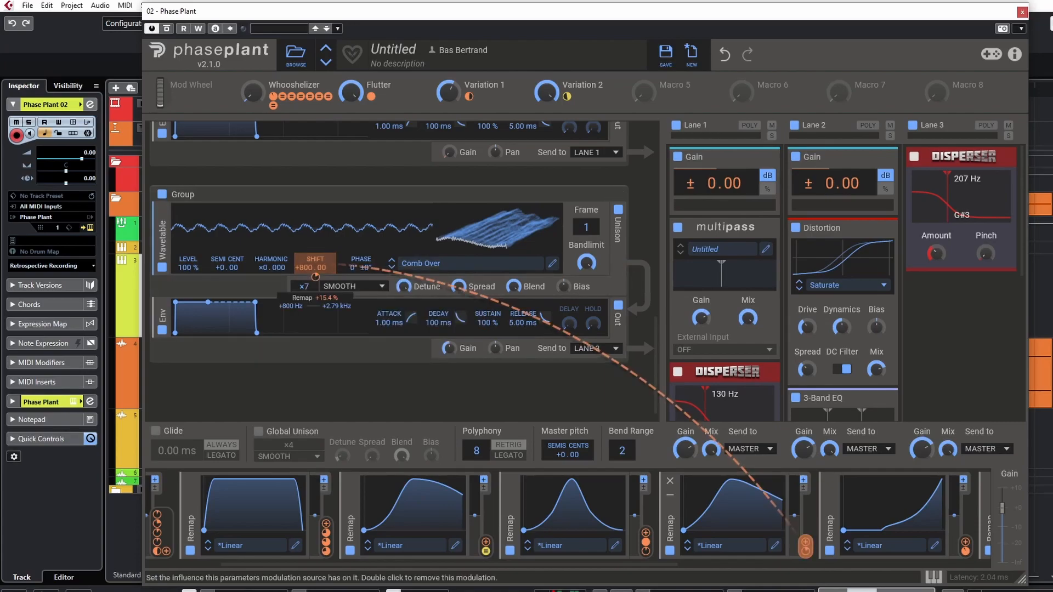
Replace the Comb Over wavetable with Beast, comparing the two by sweeping Whooshelizer
{"action": "left_click_drag", "start_coordinate": [254, 91], "coordinate": [254, 3]}
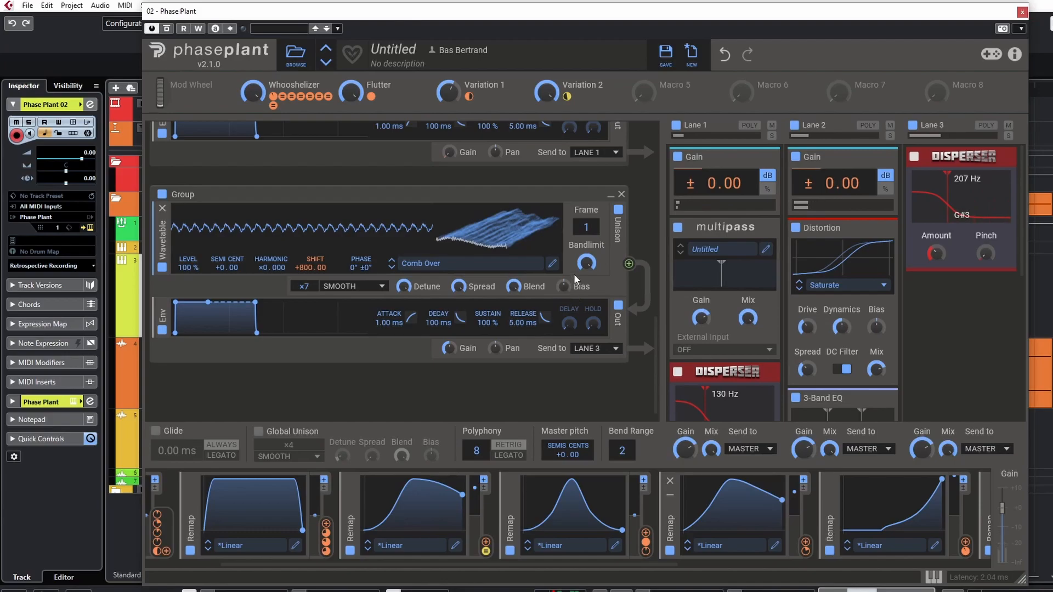
{"action": "left_click", "coordinate": [391, 260]}
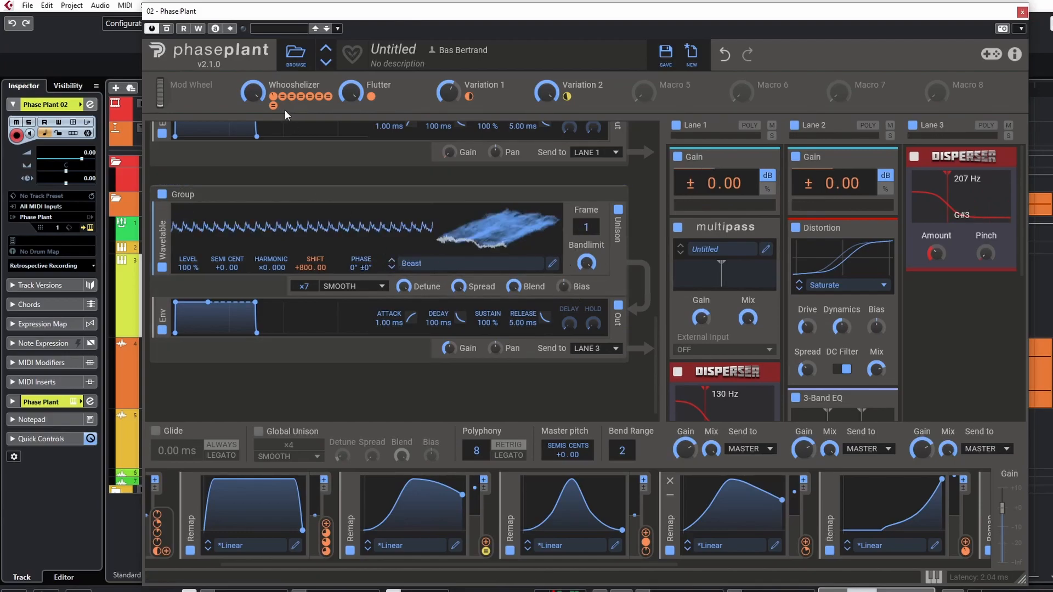
{"action": "left_click_drag", "start_coordinate": [254, 92], "coordinate": [254, 180]}
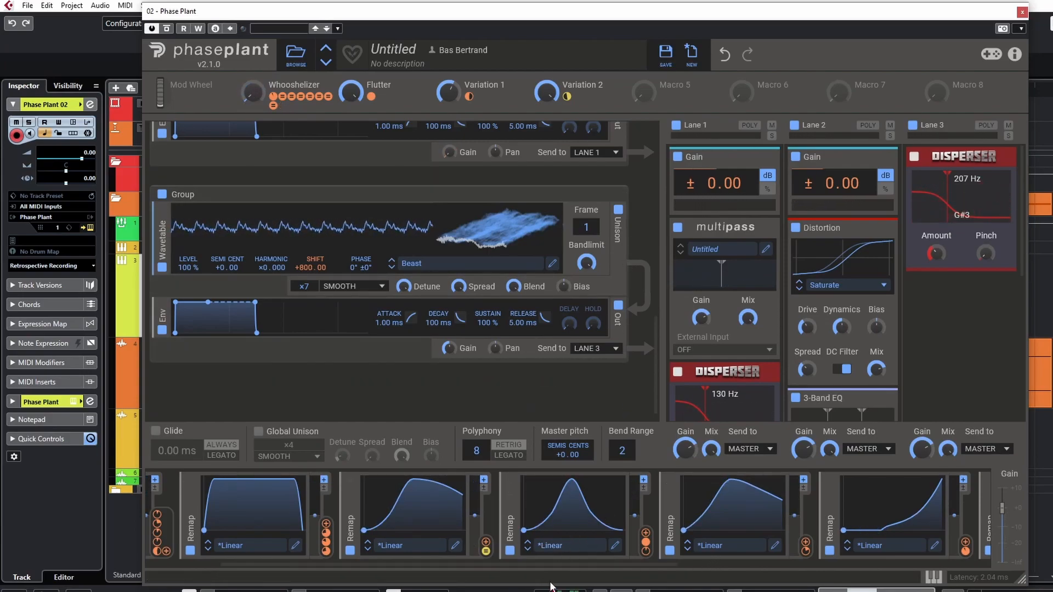
Lower the wavetable group's gain to about -68 dB and modulate it by about +30.8% with the bell-shaped Remap
{"action": "left_click_drag", "start_coordinate": [564, 565], "coordinate": [797, 571]}
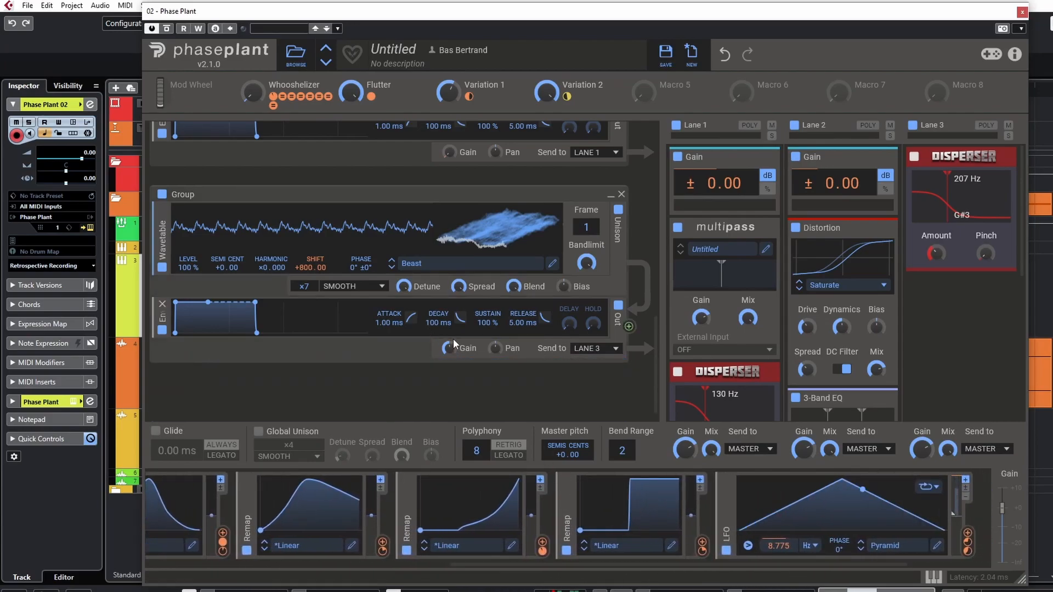
{"action": "left_click_drag", "start_coordinate": [453, 349], "coordinate": [453, 392]}
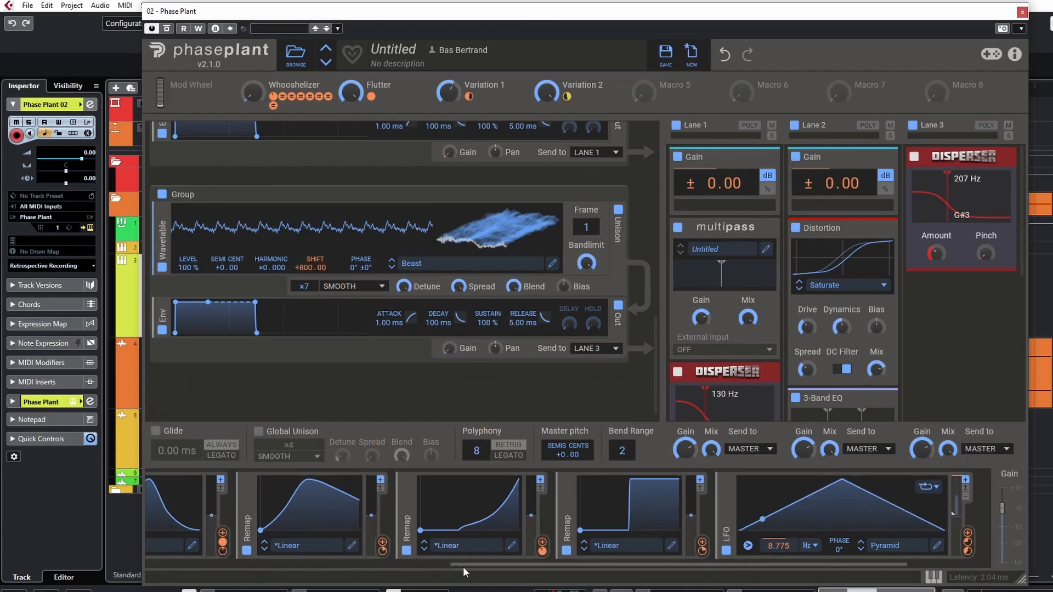
{"action": "left_click_drag", "start_coordinate": [463, 567], "coordinate": [317, 563]}
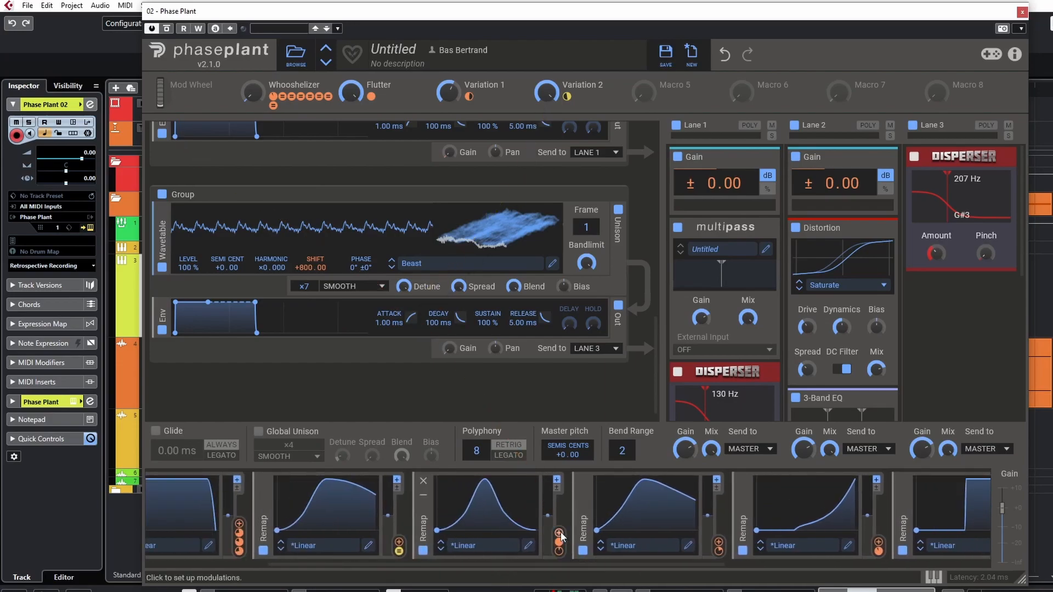
{"action": "left_click", "coordinate": [561, 531]}
{"action": "left_click_drag", "start_coordinate": [505, 477], "coordinate": [461, 363]}
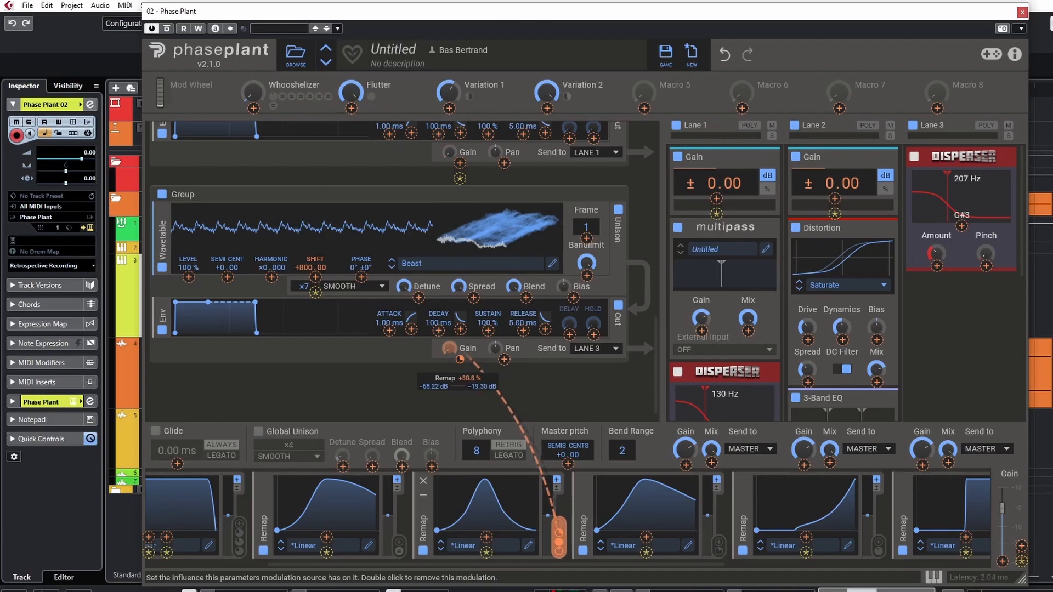
Fine-tune the Remap depth on the wavetable's Shift to about +17.9% while auditioning with Whooshelizer sweeps
{"action": "left_click", "coordinate": [247, 94]}
{"action": "left_click_drag", "start_coordinate": [245, 92], "coordinate": [245, 31]}
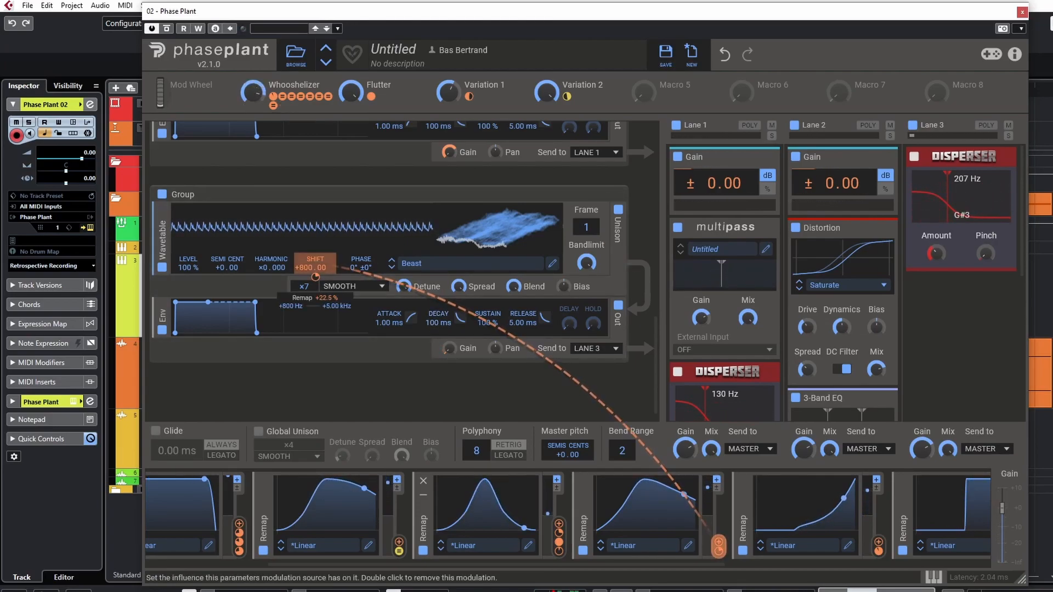
{"action": "mouse_move", "coordinate": [253, 92]}
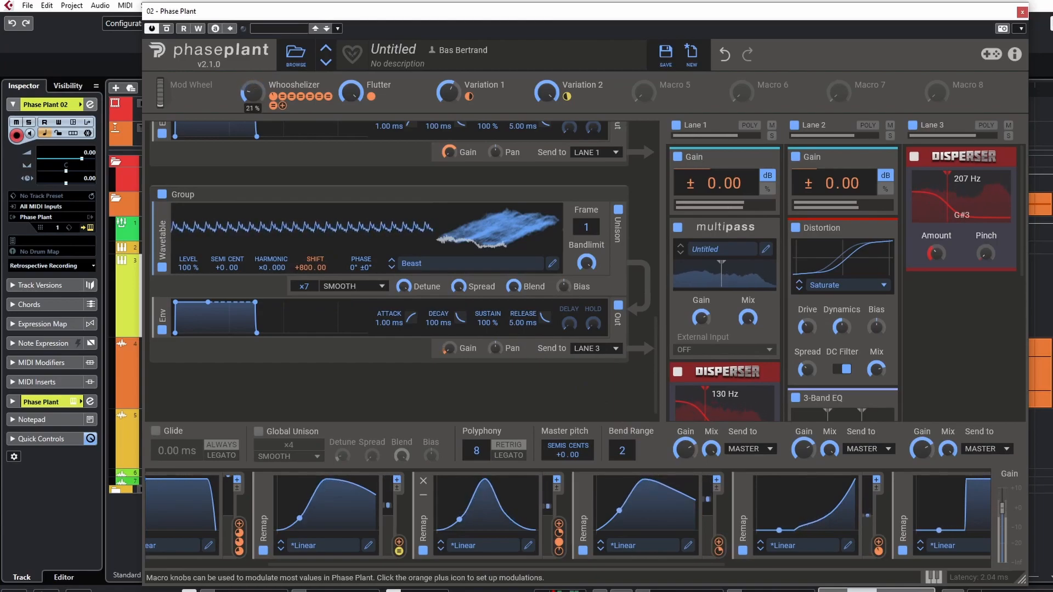
{"action": "mouse_move", "coordinate": [316, 277]}
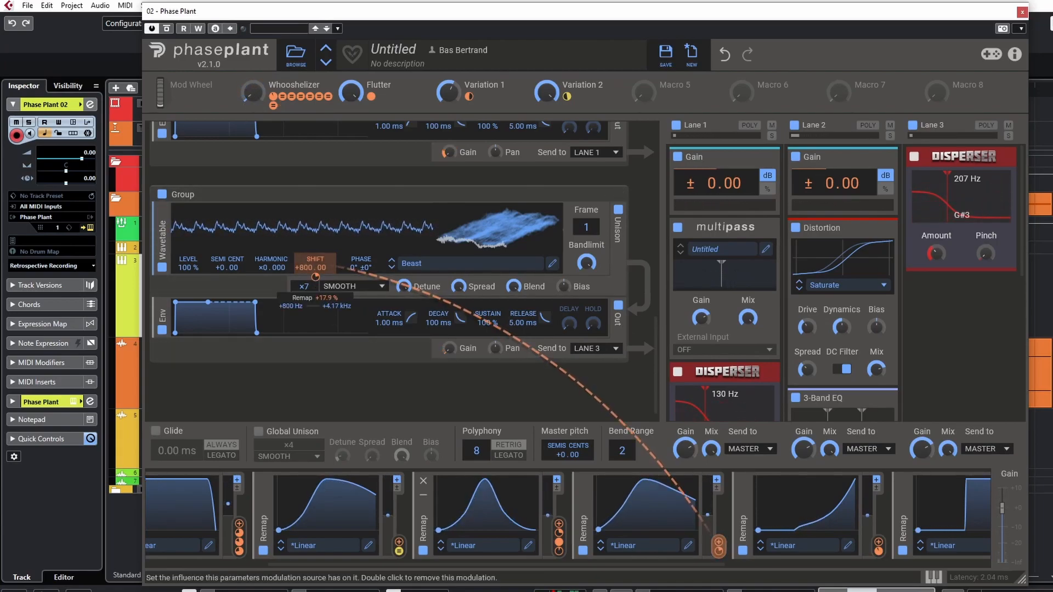
{"action": "left_click_drag", "start_coordinate": [253, 99], "coordinate": [254, 44]}
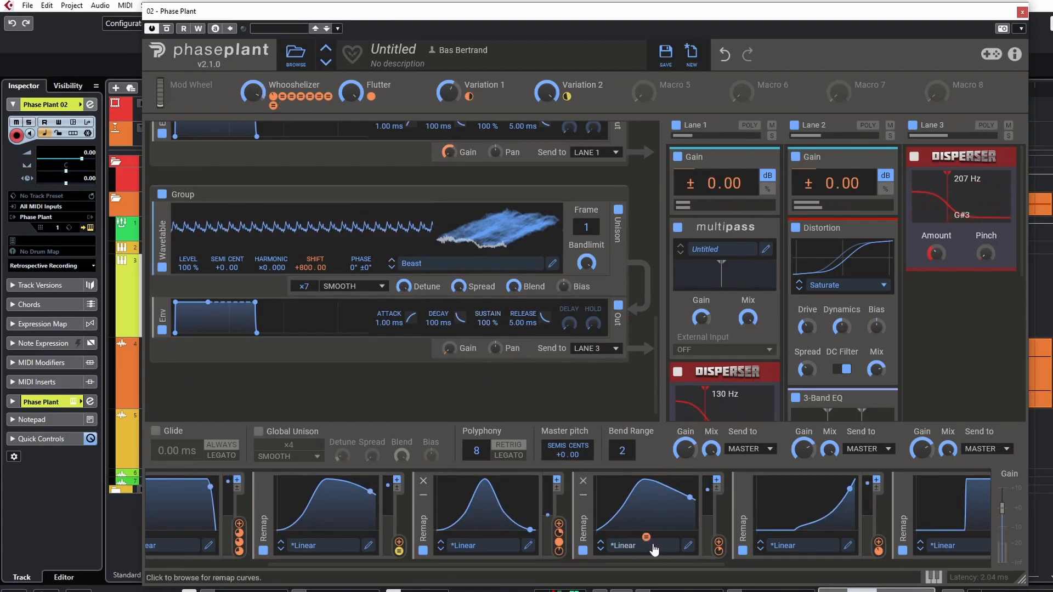
Add a Remap modulator between the step-shaped Remap and the LFO, and drive it with the Whooshelizer macro
{"action": "left_click_drag", "start_coordinate": [622, 564], "coordinate": [644, 571]}
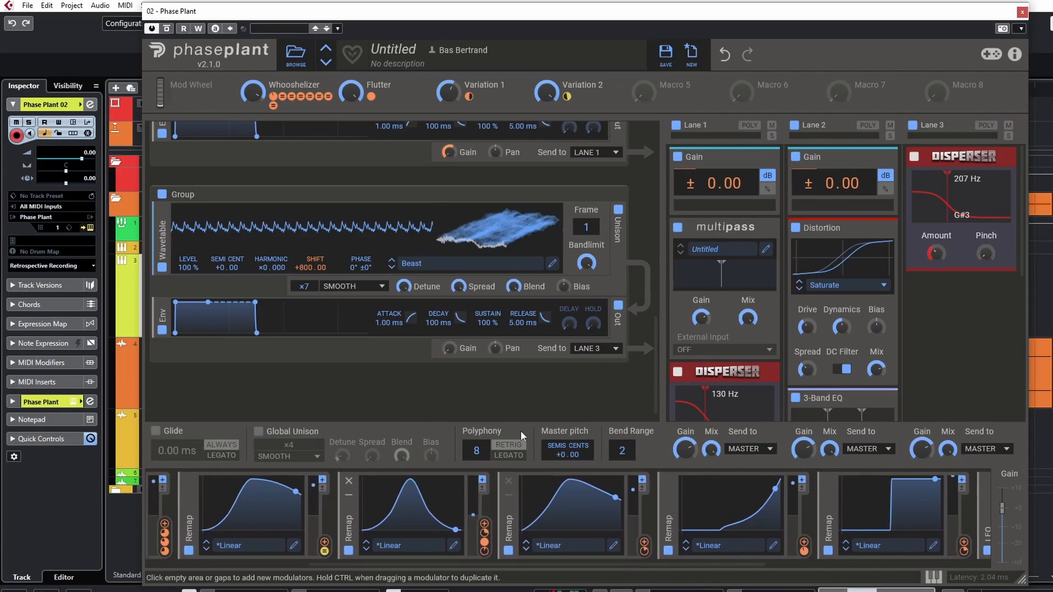
{"action": "right_click", "coordinate": [458, 359]}
{"action": "left_click", "coordinate": [438, 406]}
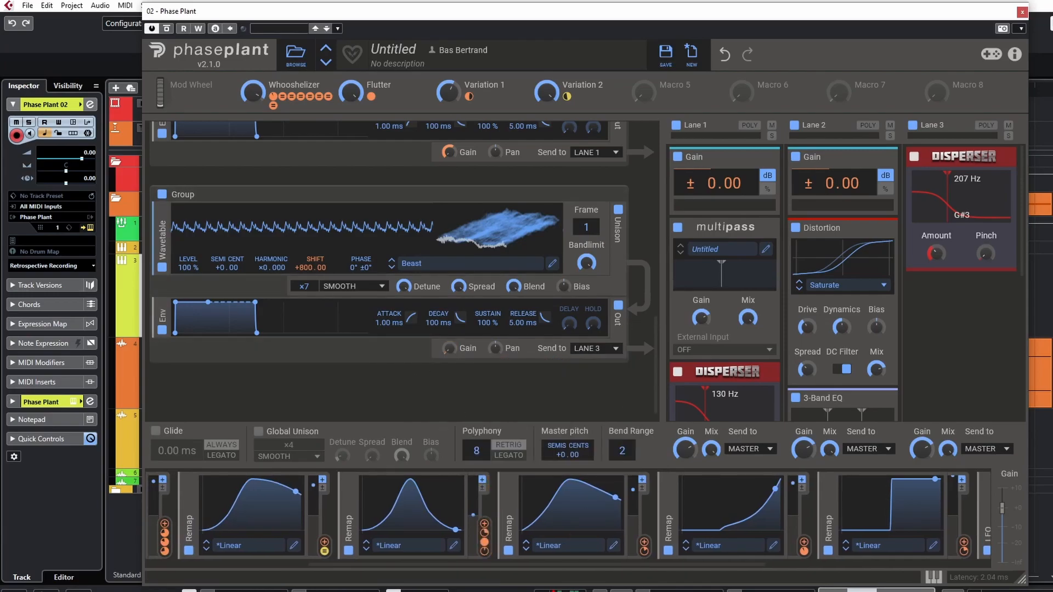
{"action": "left_click_drag", "start_coordinate": [593, 566], "coordinate": [781, 566]}
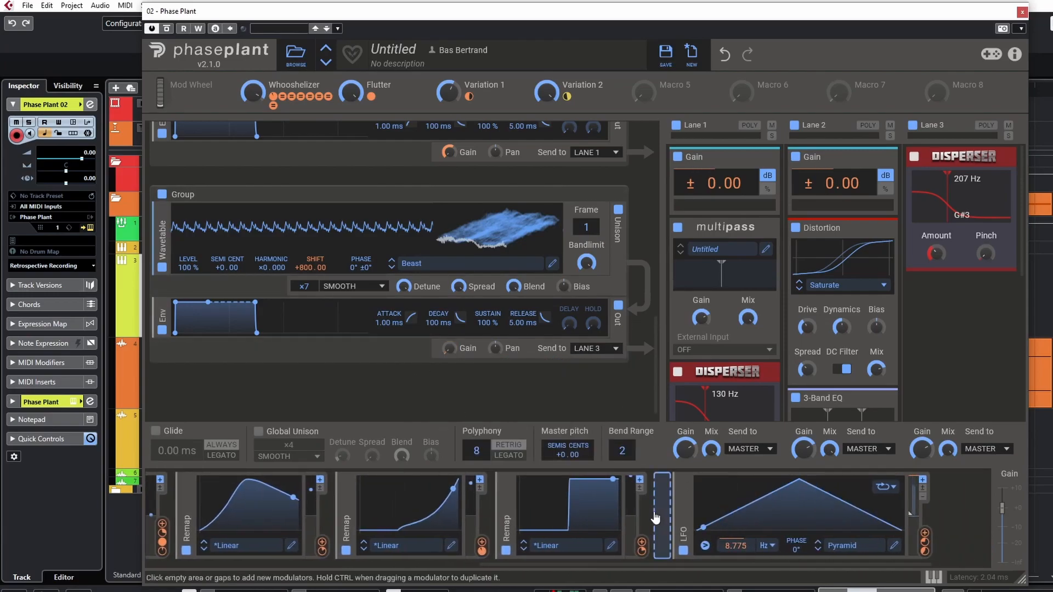
{"action": "left_click", "coordinate": [665, 513]}
{"action": "left_click", "coordinate": [853, 441]}
{"action": "mouse_move", "coordinate": [285, 103]}
{"action": "left_mouse_down"}
{"action": "mouse_move", "coordinate": [824, 522]}
{"action": "mouse_move", "coordinate": [717, 541]}
{"action": "mouse_move", "coordinate": [764, 546]}
{"action": "left_mouse_up"}
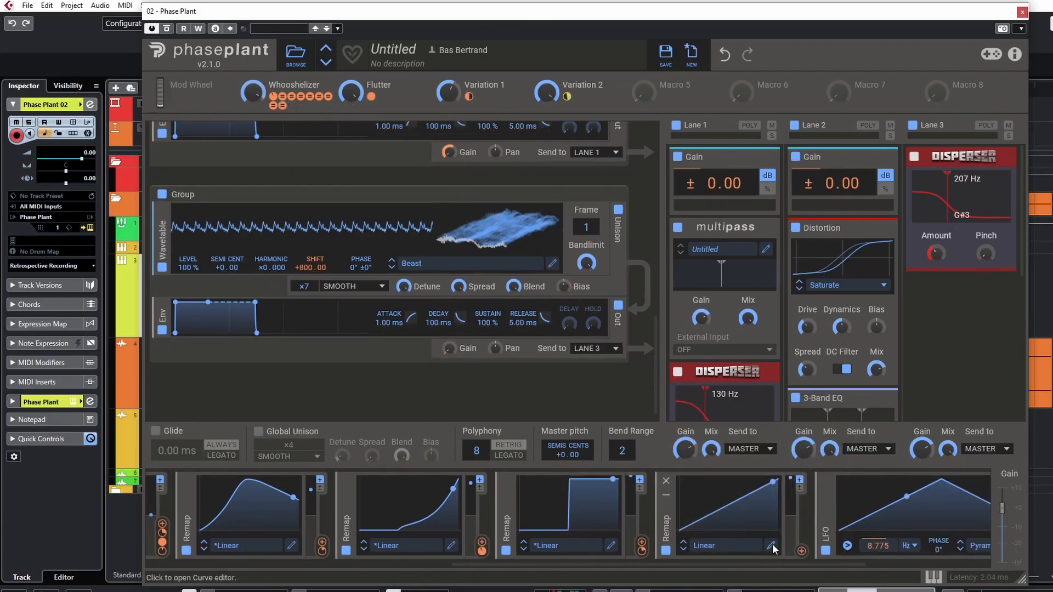
Shape the new Remap curve as a narrow bell, leaving 0% at about 0.27, peaking at 100% at 0.5 and returning to 0% near 0.8
{"action": "left_click", "coordinate": [771, 545]}
{"action": "left_click_drag", "start_coordinate": [503, 372], "coordinate": [508, 479]}
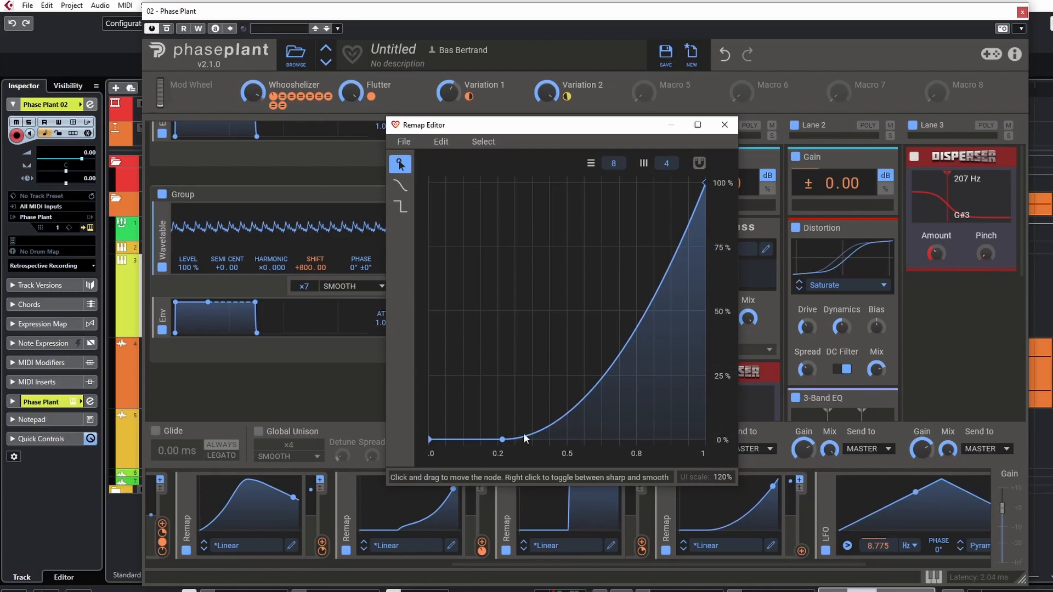
{"action": "left_click_drag", "start_coordinate": [541, 426], "coordinate": [560, 182]}
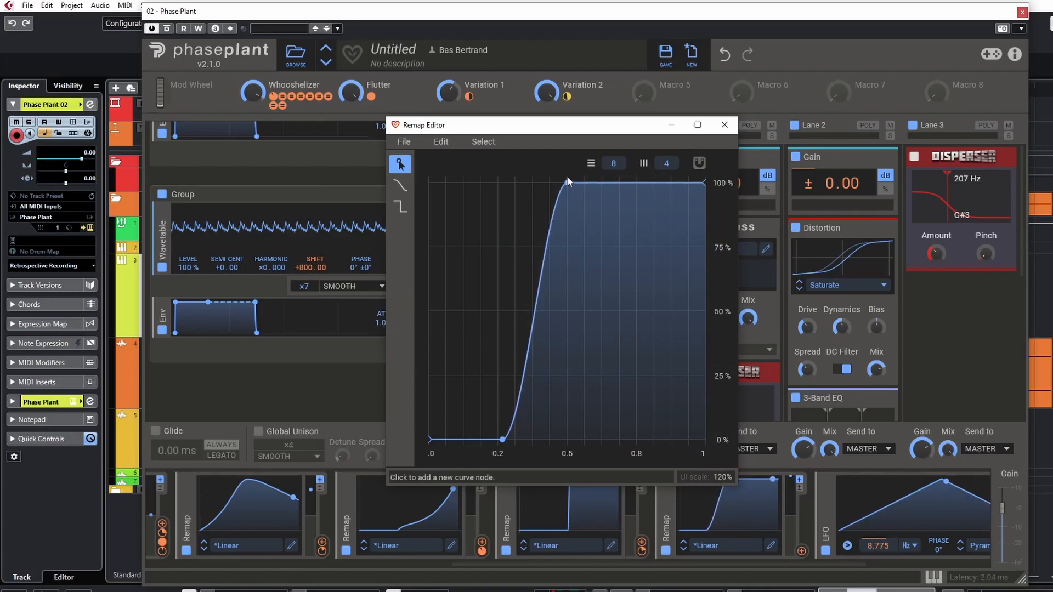
{"action": "left_click_drag", "start_coordinate": [646, 183], "coordinate": [658, 357]}
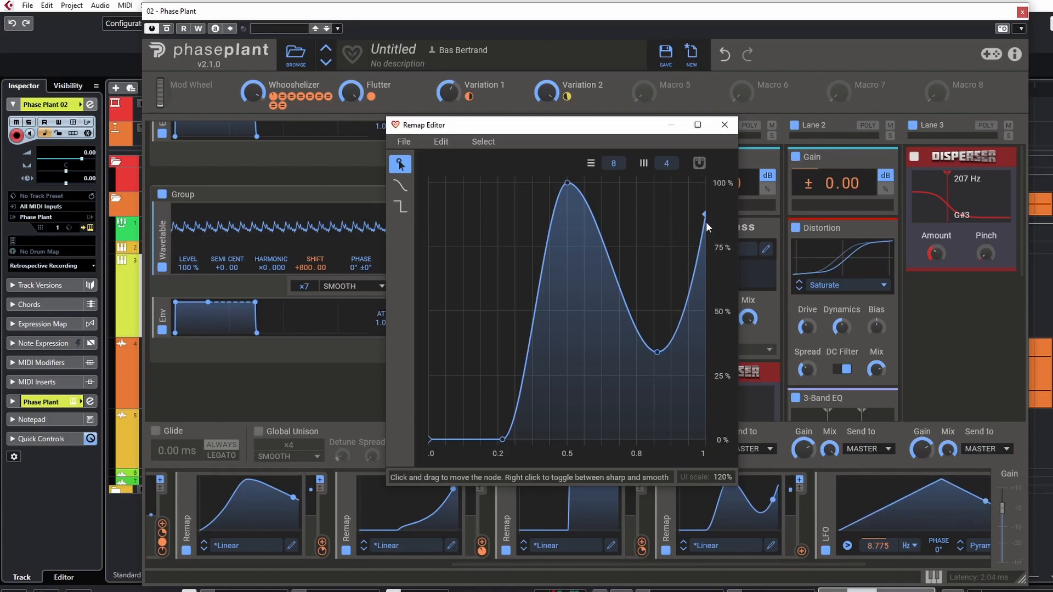
{"action": "left_click_drag", "start_coordinate": [705, 203], "coordinate": [695, 449]}
{"action": "double_click", "coordinate": [657, 353]}
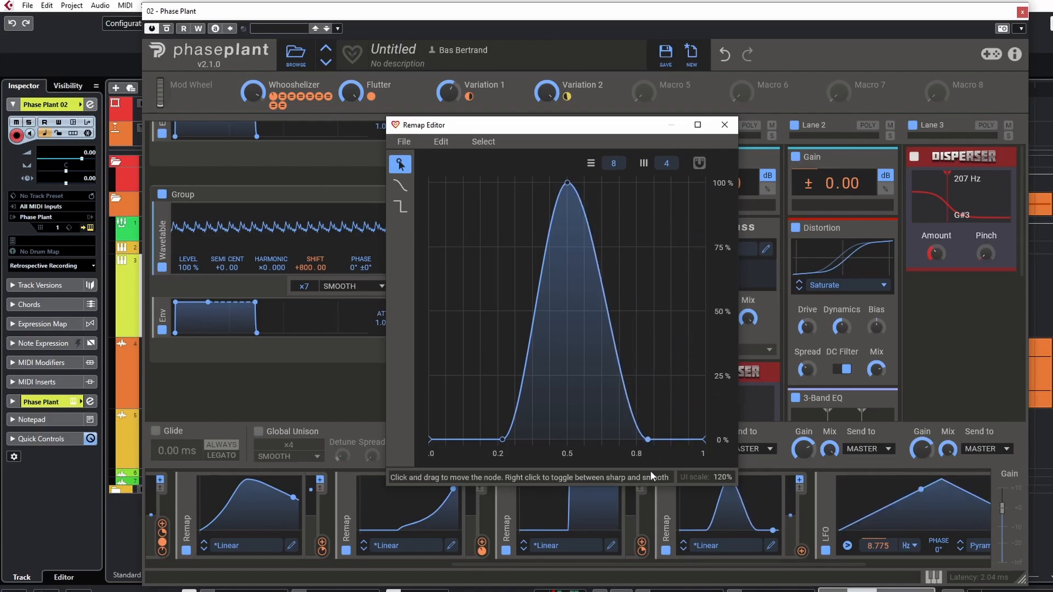
{"action": "left_click", "coordinate": [724, 125]}
Modulate the wavetable group's gain with the narrow-bell Remap in place of the earlier wider bell Remap, auditioning with Whooshelizer sweeps
{"action": "left_click_drag", "start_coordinate": [801, 552], "coordinate": [460, 359]}
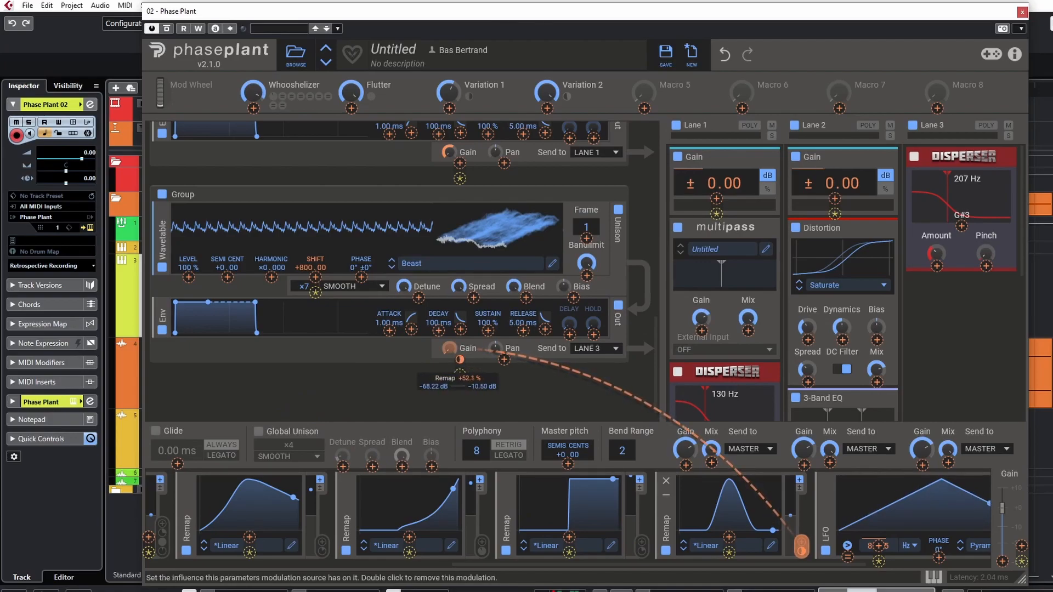
{"action": "left_click_drag", "start_coordinate": [253, 92], "coordinate": [253, 161]}
{"action": "mouse_move", "coordinate": [459, 361]}
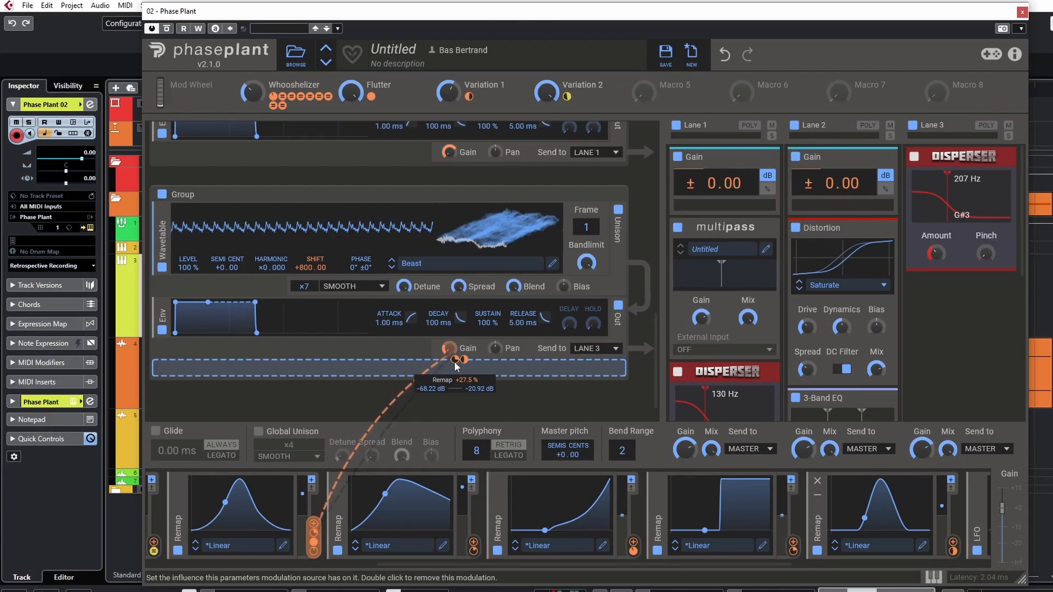
{"action": "double_click", "coordinate": [454, 361]}
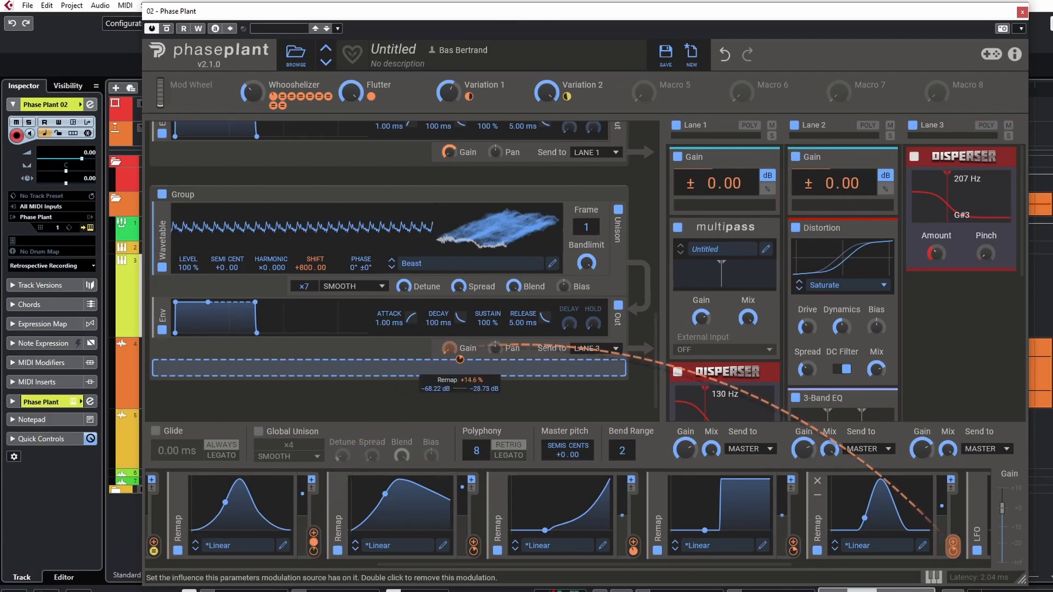
{"action": "double_click", "coordinate": [460, 359]}
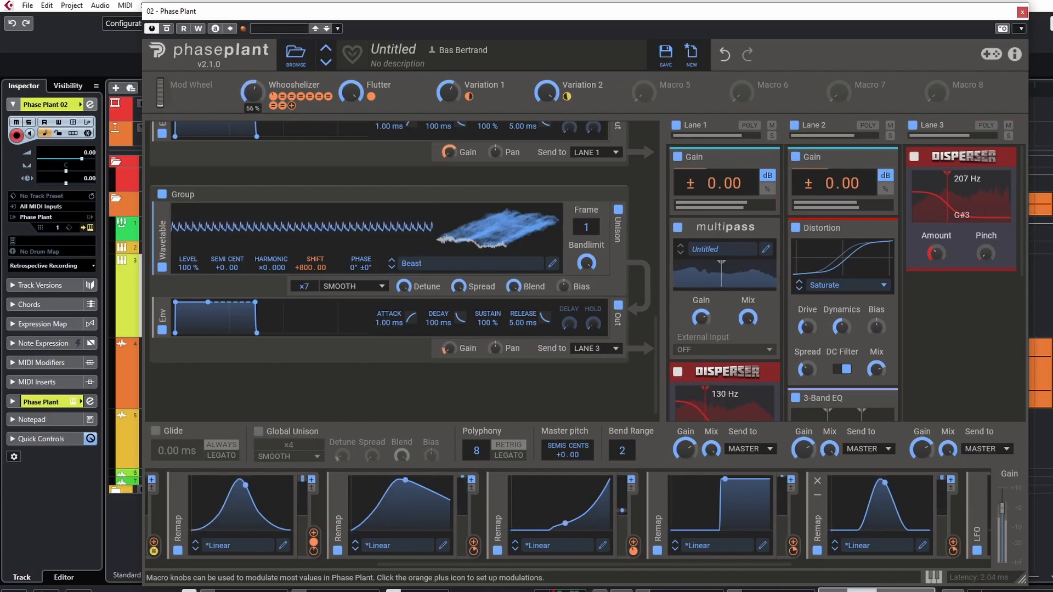
{"action": "left_click_drag", "start_coordinate": [253, 92], "coordinate": [253, 50]}
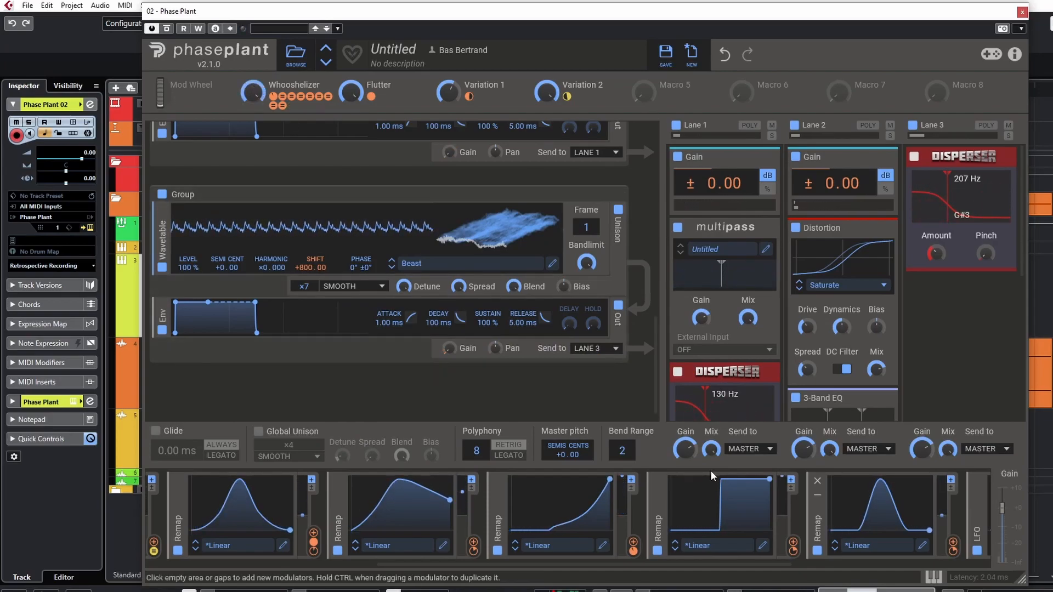
Modulate the wavetable's Shift by about +3.8% with the Pyramid LFO and audition it with a Whooshelizer sweep
{"action": "left_click_drag", "start_coordinate": [597, 564], "coordinate": [315, 278]}
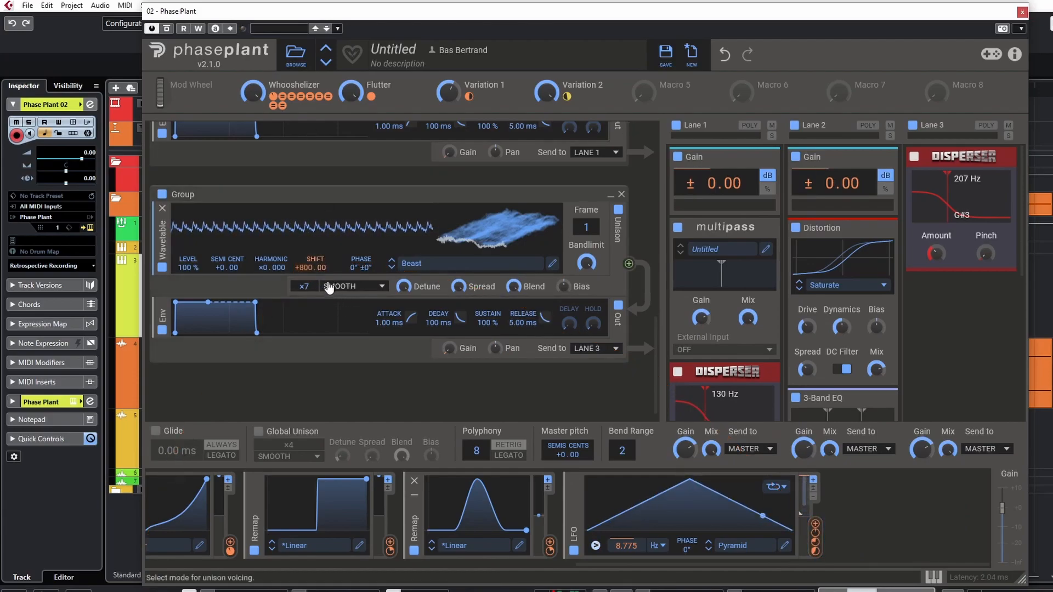
{"action": "mouse_move", "coordinate": [320, 276]}
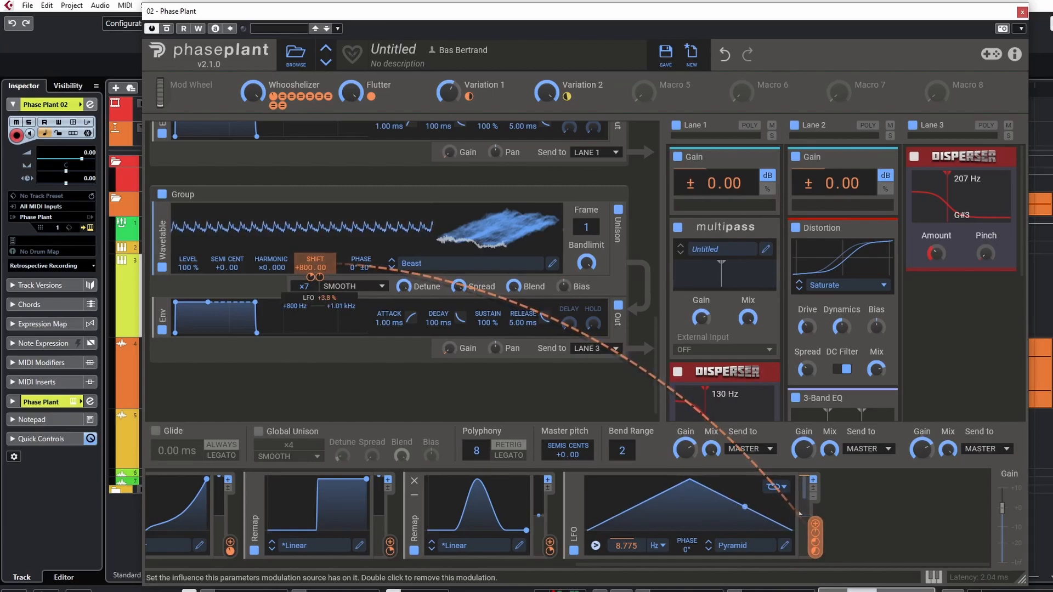
{"action": "left_click_drag", "start_coordinate": [253, 88], "coordinate": [253, 161]}
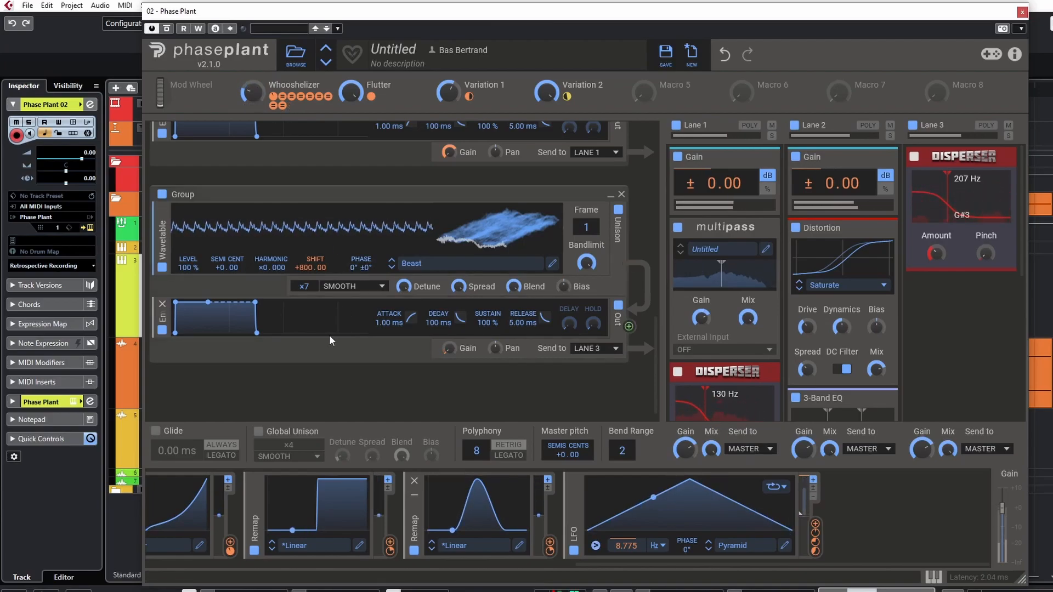
Set the narrow Remap's depth on the group's gain to about +27.1% while sweeping Whooshelizer, and name Macro 5 High Pitch
{"action": "right_click", "coordinate": [457, 358]}
{"action": "left_click", "coordinate": [365, 402]}
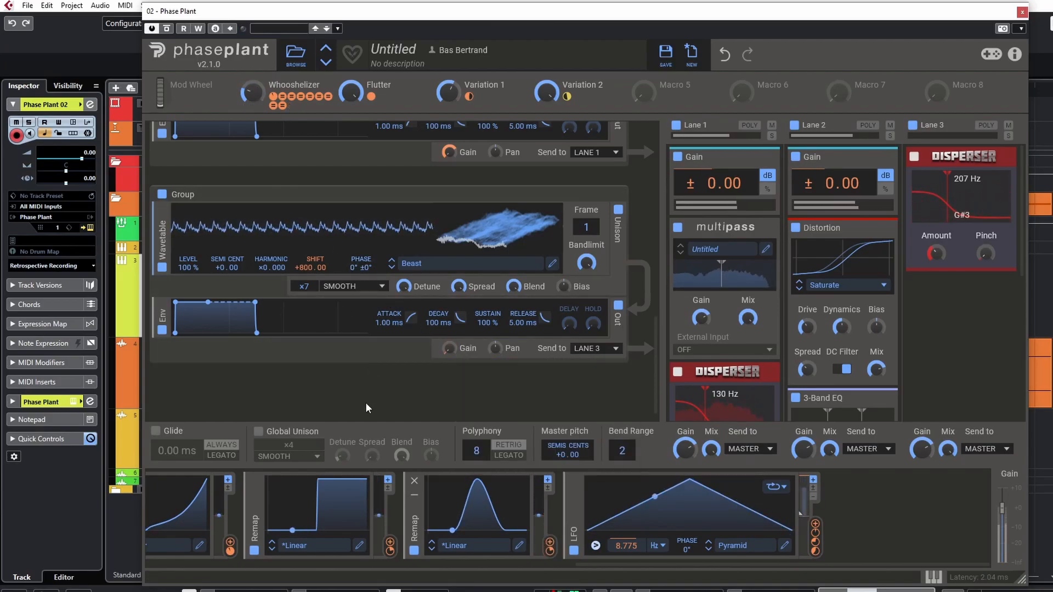
{"action": "left_click_drag", "start_coordinate": [249, 85], "coordinate": [249, 79]}
{"action": "left_click_drag", "start_coordinate": [549, 546], "coordinate": [463, 363]}
{"action": "mouse_move", "coordinate": [256, 97]}
{"action": "left_mouse_down"}
{"action": "mouse_move", "coordinate": [255, 84]}
{"action": "mouse_move", "coordinate": [256, 115]}
{"action": "left_mouse_up"}
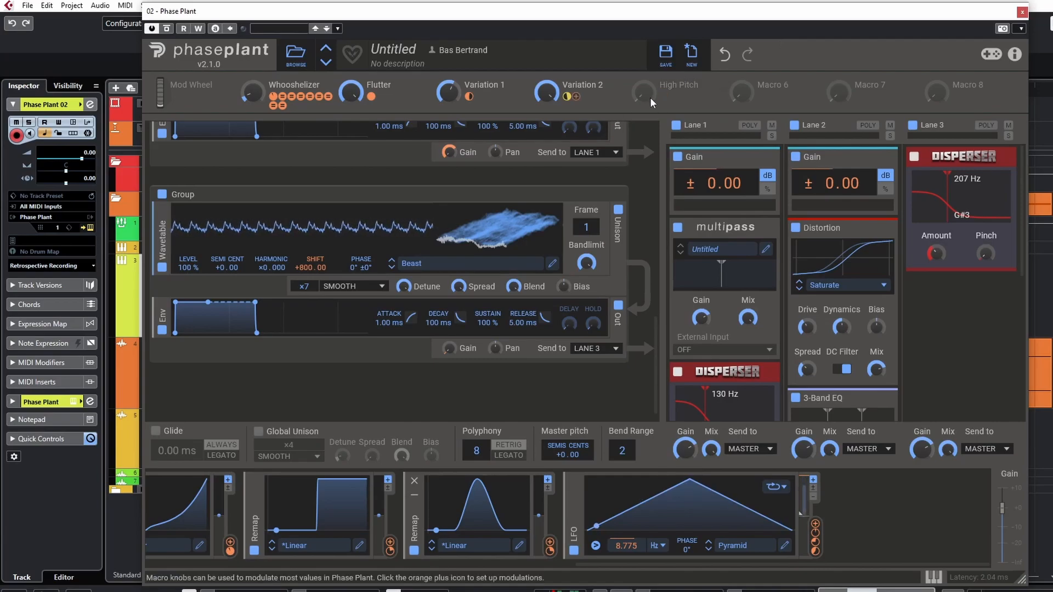
Scale the Remap's gain modulation by +100% with the High Pitch macro, raise that macro to 100% and audition with Whooshelizer
{"action": "left_click", "coordinate": [667, 94]}
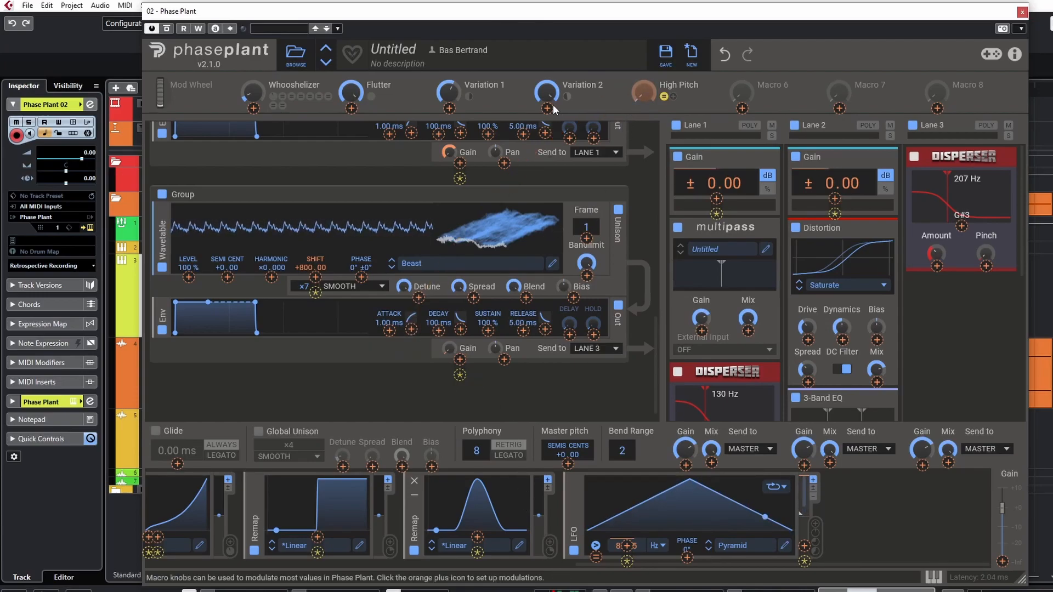
{"action": "left_click", "coordinate": [253, 89]}
{"action": "left_click_drag", "start_coordinate": [253, 87], "coordinate": [252, 66]}
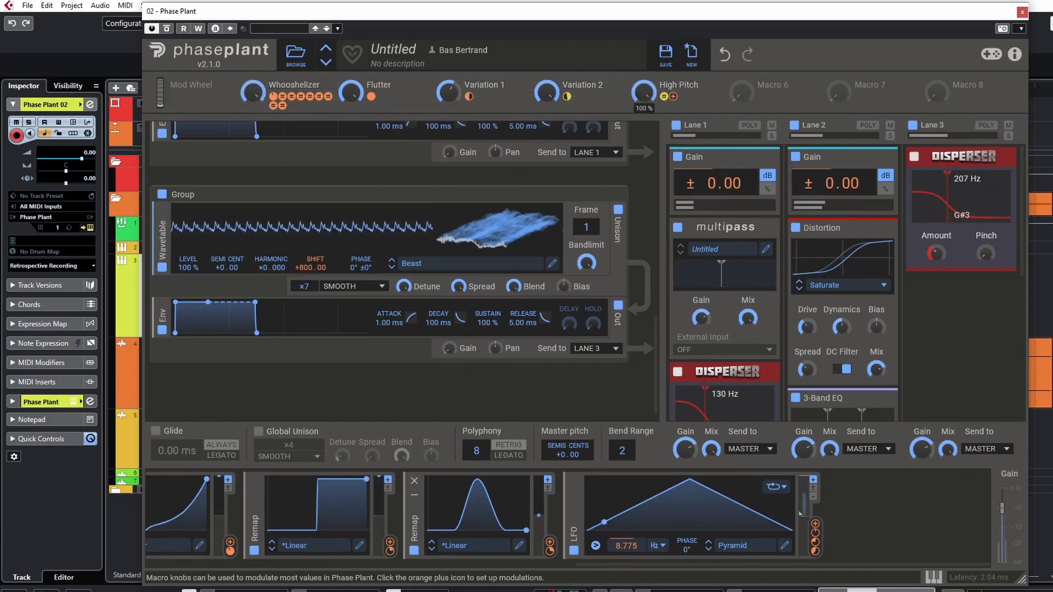
{"action": "left_click_drag", "start_coordinate": [253, 92], "coordinate": [253, 107]}
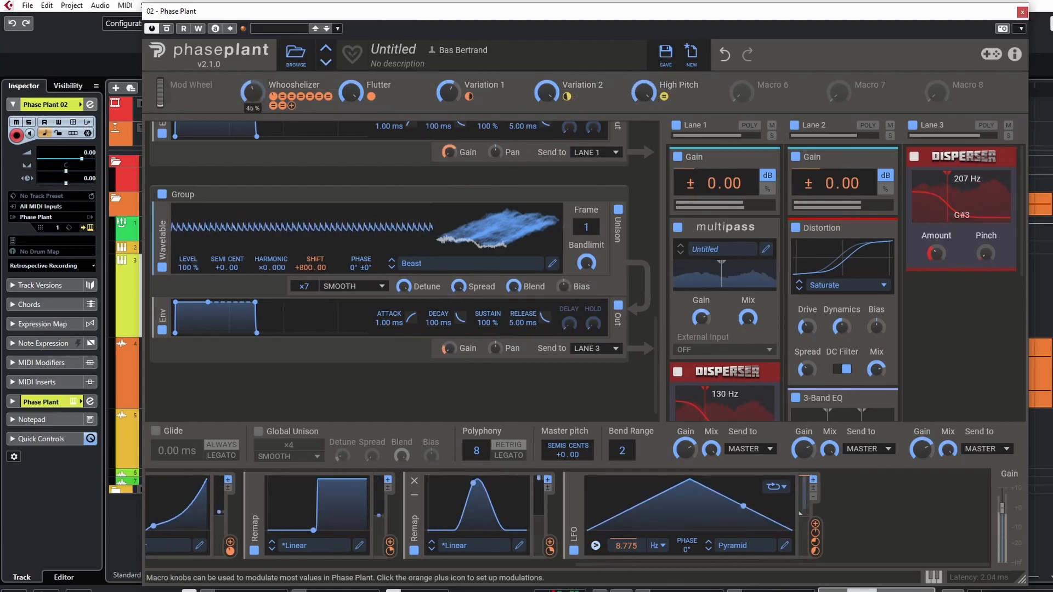
Raise the narrow Remap's depth on the wavetable group's gain to about +39.6% and audition with Whooshelizer
{"action": "right_click", "coordinate": [455, 351]}
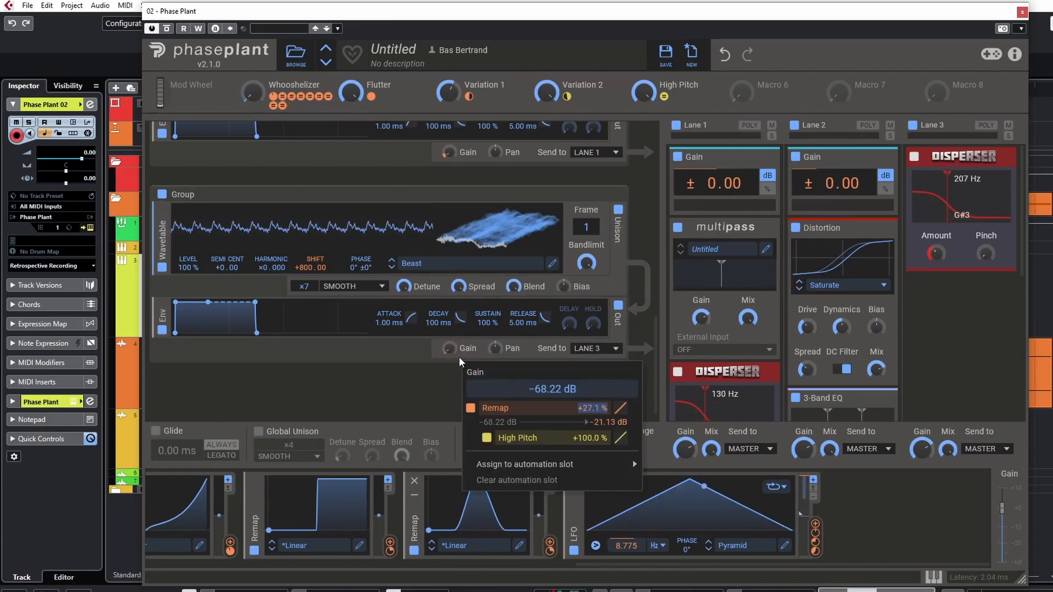
{"action": "left_click", "coordinate": [460, 357]}
{"action": "left_click", "coordinate": [448, 365]}
{"action": "left_click", "coordinate": [450, 351]}
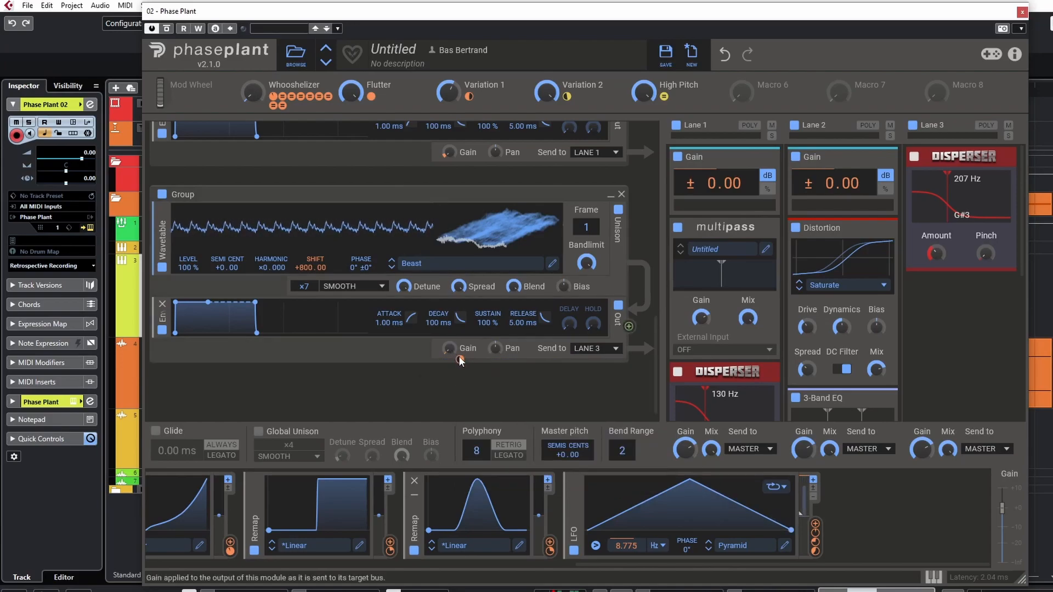
{"action": "right_click", "coordinate": [451, 351]}
{"action": "left_click", "coordinate": [449, 375]}
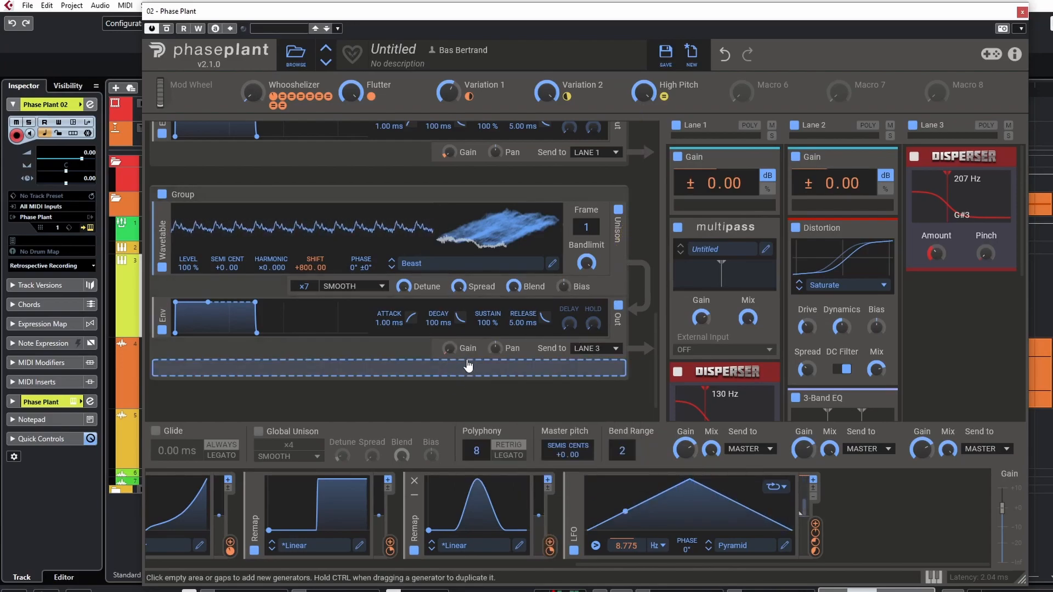
{"action": "left_click_drag", "start_coordinate": [460, 360], "coordinate": [460, 356]}
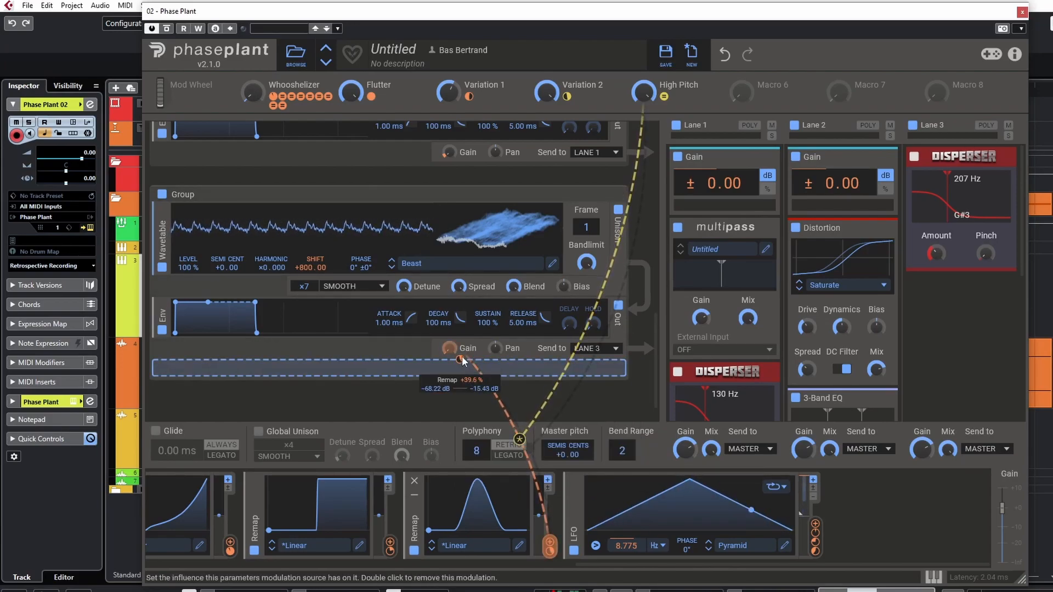
{"action": "left_click_drag", "start_coordinate": [253, 92], "coordinate": [253, 90]}
Name Macro 6 High Pitch Tune and set the wavetable's Shift to 700 Hz
{"action": "right_click", "coordinate": [647, 100]}
{"action": "left_click", "coordinate": [649, 91]}
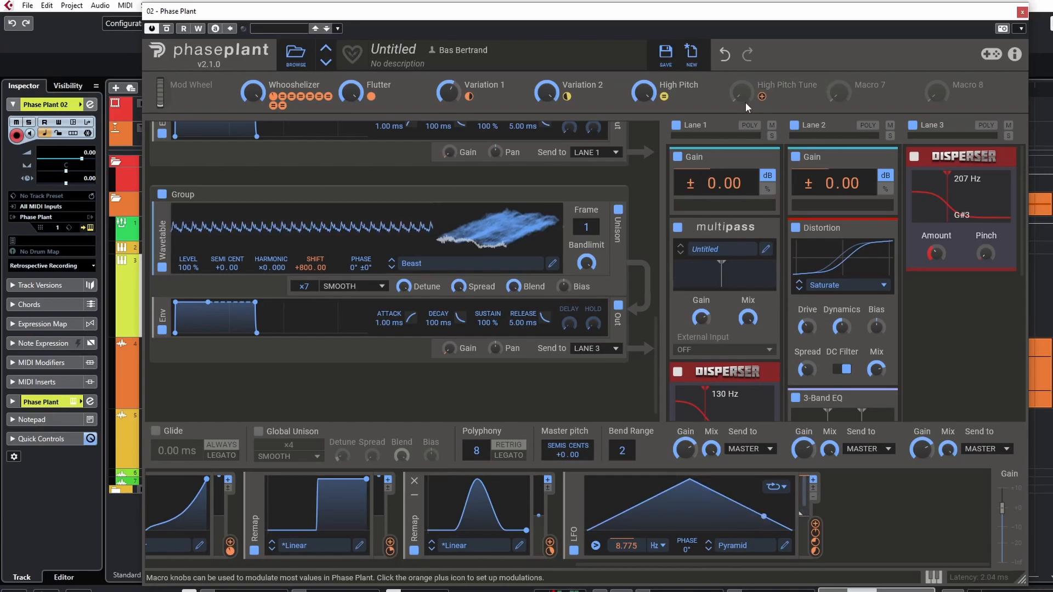
{"action": "right_click", "coordinate": [304, 268]}
{"action": "type", "text": "700"}
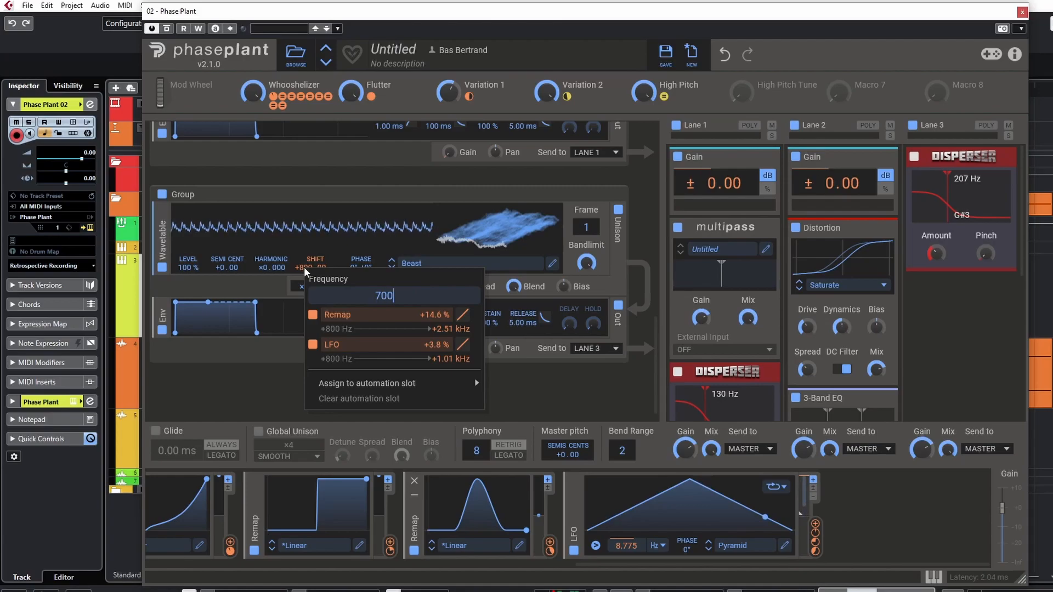
{"action": "key", "text": "Return"}
Modulate the wavetable's Shift by about +5.8% with High Pitch Tune, turn that macro up partway and audition with a Whooshelizer sweep
{"action": "left_click_drag", "start_coordinate": [762, 94], "coordinate": [316, 277]}
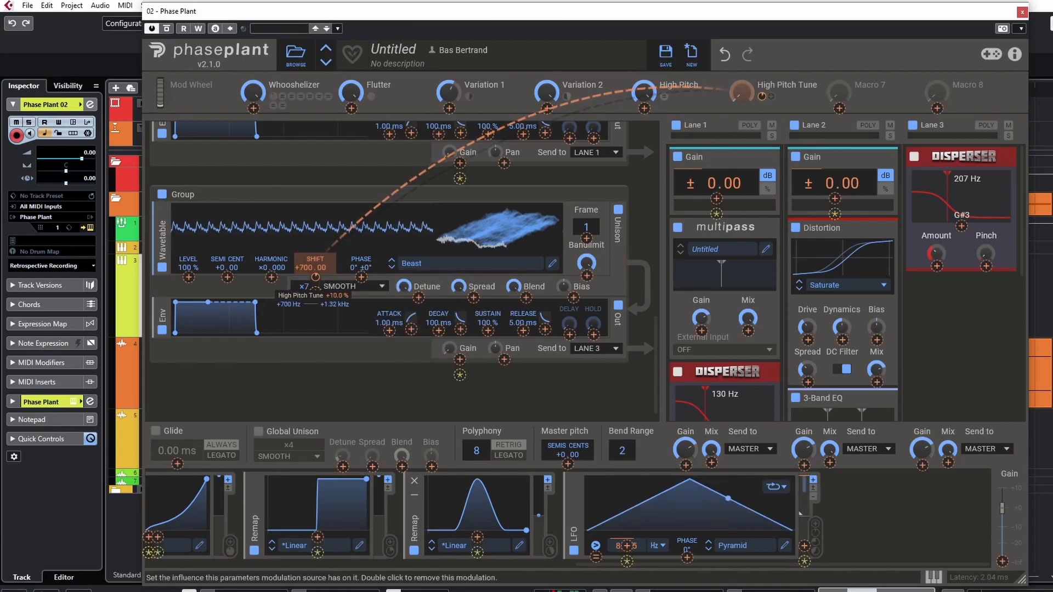
{"action": "right_click", "coordinate": [316, 278]}
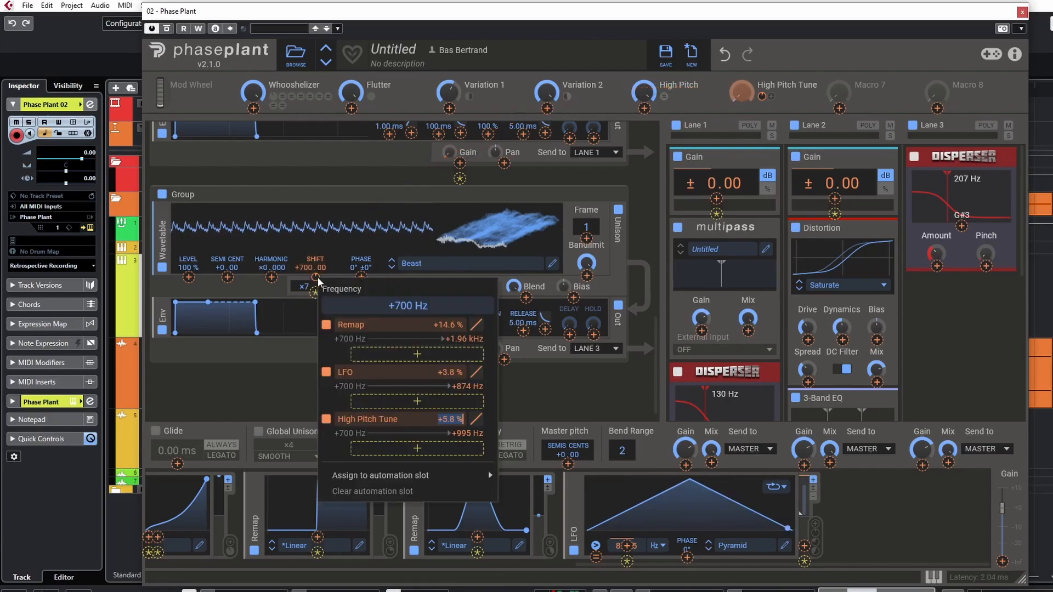
{"action": "left_click", "coordinate": [282, 347]}
{"action": "mouse_move", "coordinate": [306, 277]}
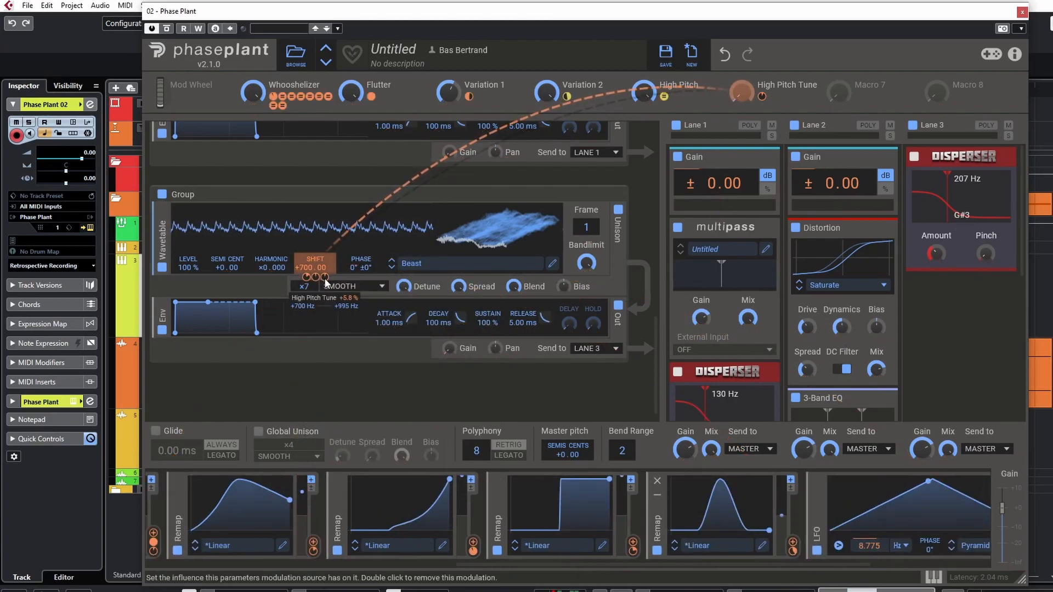
{"action": "mouse_move", "coordinate": [741, 92]}
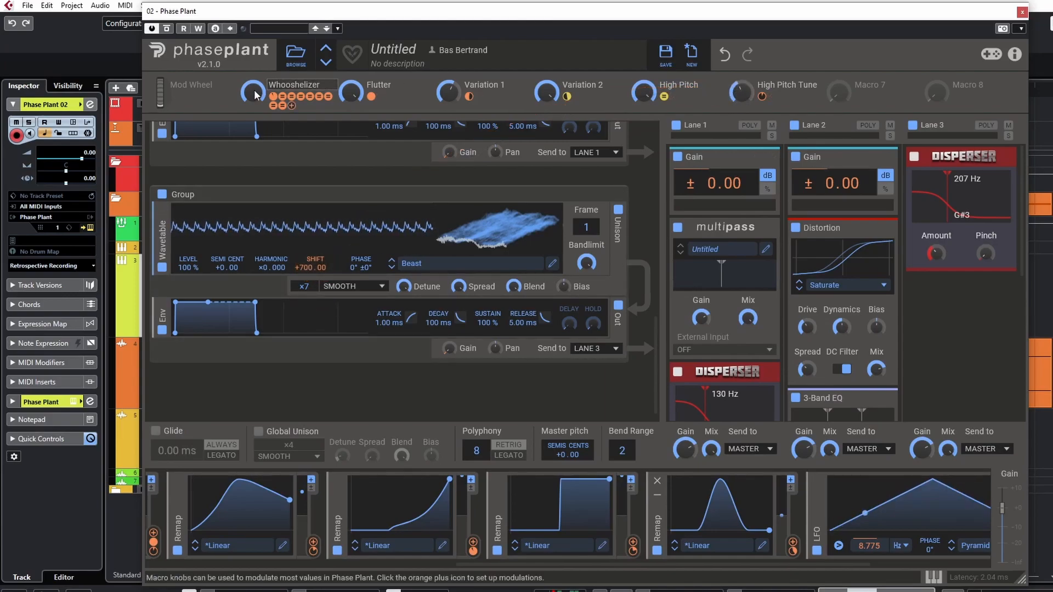
{"action": "left_click_drag", "start_coordinate": [253, 92], "coordinate": [253, 200]}
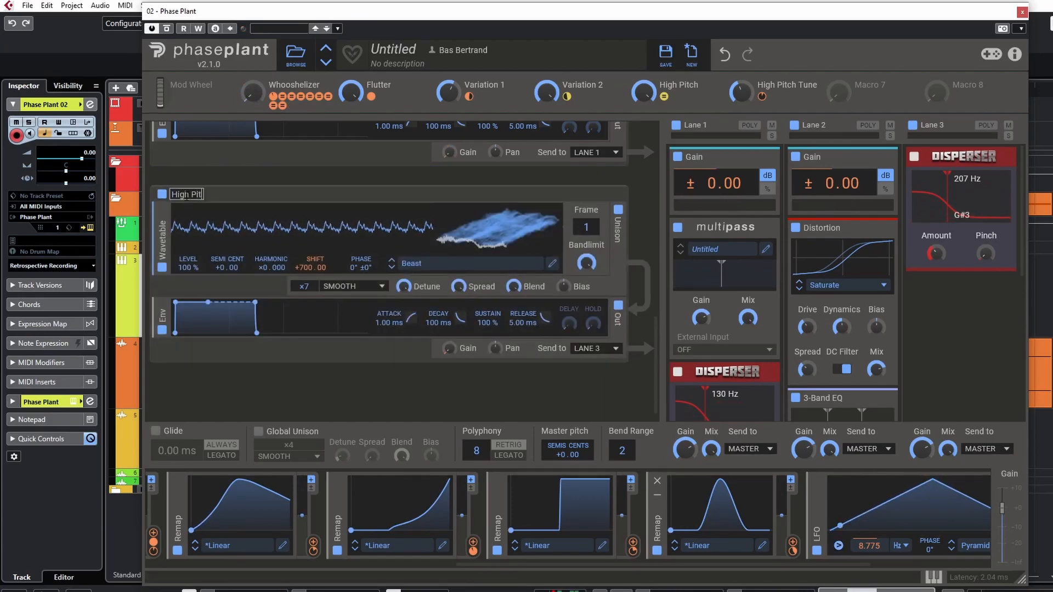
Name the wavetable group High Pitch, duplicate it below and load the Spectral wavetable Hollow in the copy
{"action": "left_click_drag", "start_coordinate": [252, 191], "coordinate": [274, 356]}
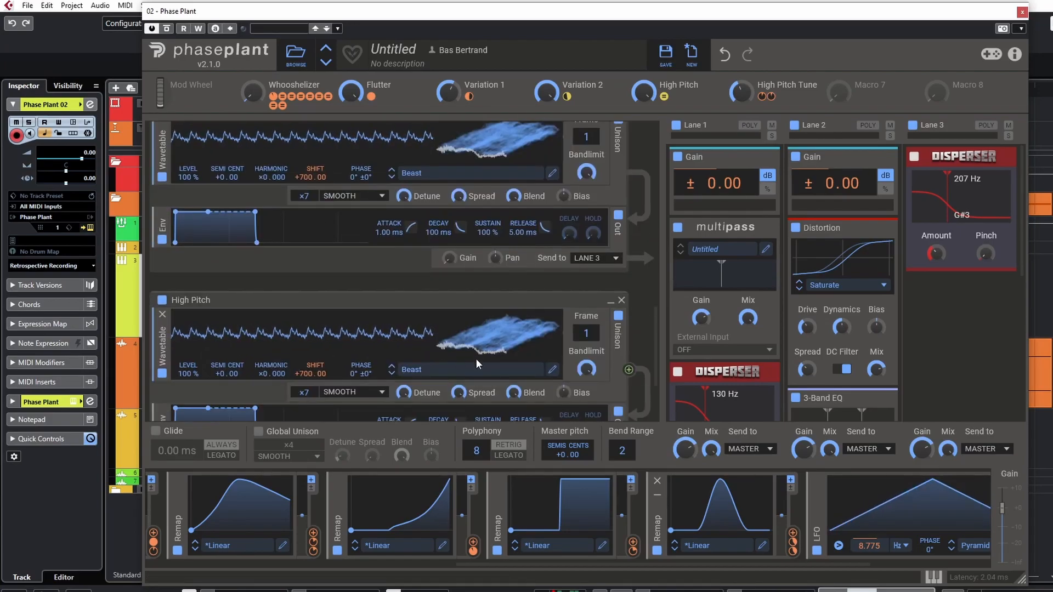
{"action": "left_click", "coordinate": [422, 370]}
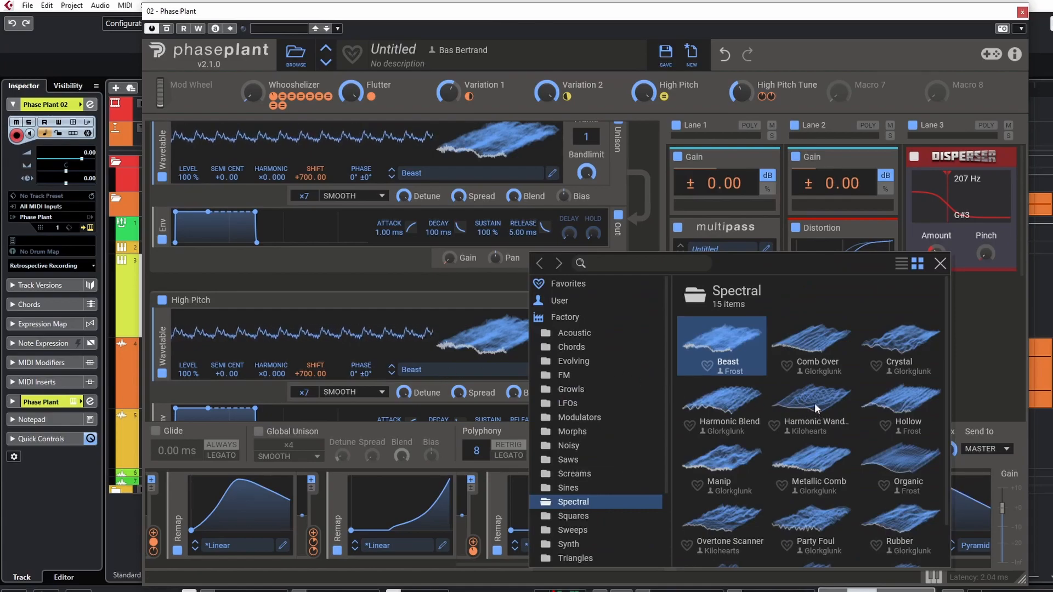
{"action": "left_click", "coordinate": [900, 405]}
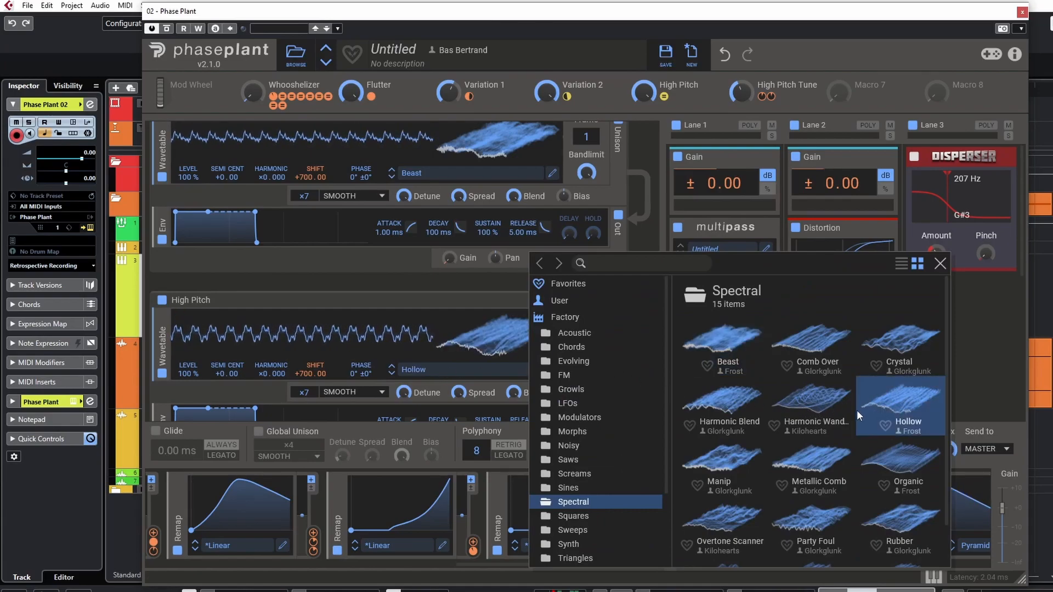
Set the Hollow wavetable's Shift to 780 Hz in the copied High Pitch group and audition with a Whooshelizer sweep
{"action": "left_click", "coordinate": [295, 356]}
{"action": "scroll", "coordinate": [296, 357], "scroll_direction": "down", "scroll_amount": 3}
{"action": "mouse_move", "coordinate": [311, 268]}
{"action": "left_mouse_down"}
{"action": "mouse_move", "coordinate": [311, 255]}
{"action": "mouse_move", "coordinate": [307, 281]}
{"action": "left_mouse_up"}
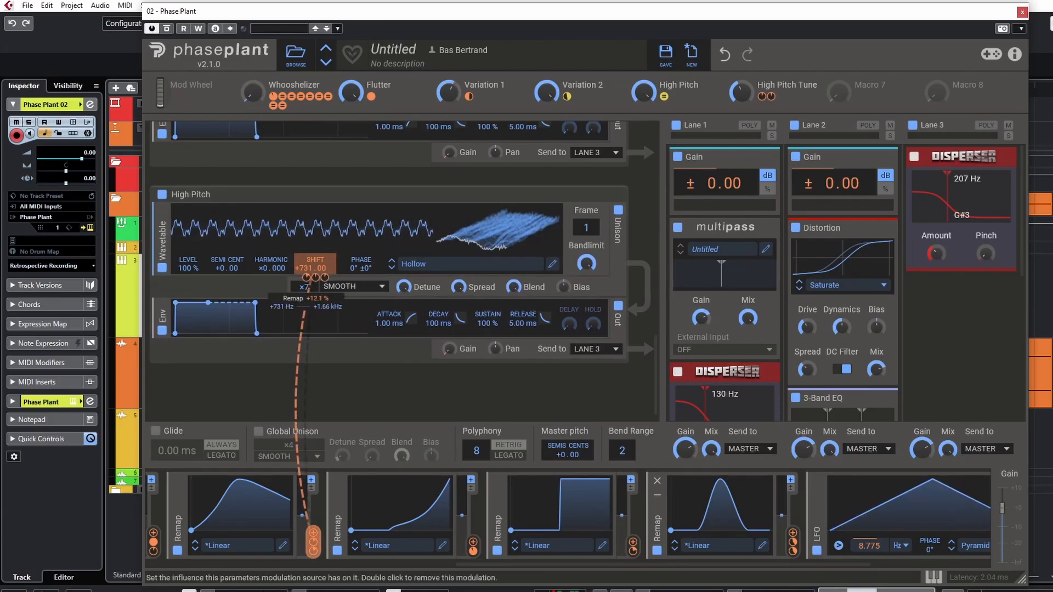
{"action": "left_click", "coordinate": [316, 278]}
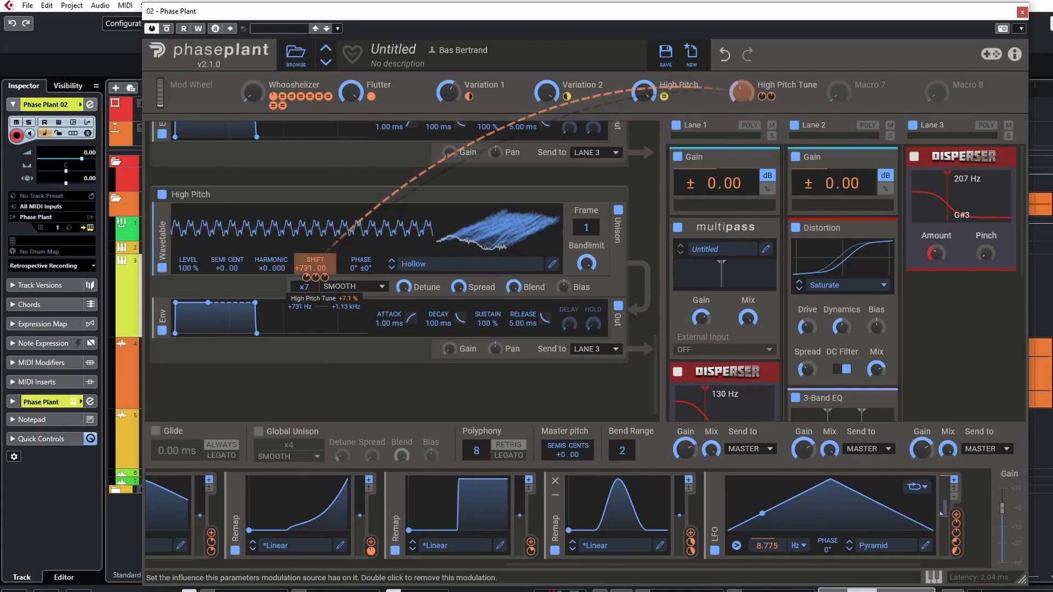
{"action": "left_click_drag", "start_coordinate": [252, 92], "coordinate": [252, 15]}
{"action": "left_click_drag", "start_coordinate": [305, 268], "coordinate": [305, 242]}
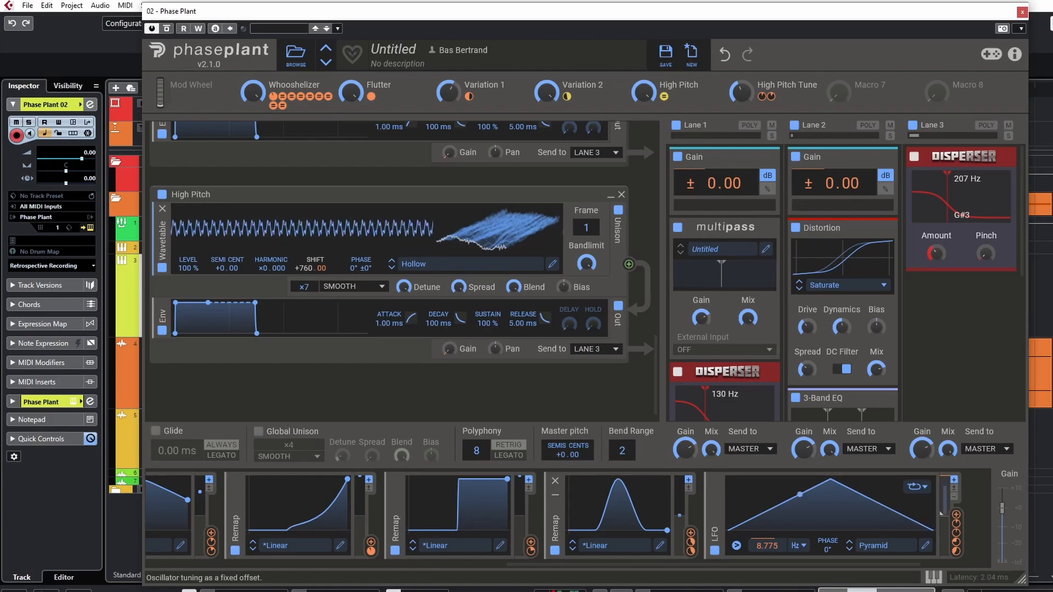
{"action": "mouse_move", "coordinate": [253, 93]}
{"action": "left_mouse_down"}
{"action": "mouse_move", "coordinate": [253, 184]}
{"action": "mouse_move", "coordinate": [253, 92]}
{"action": "left_mouse_up"}
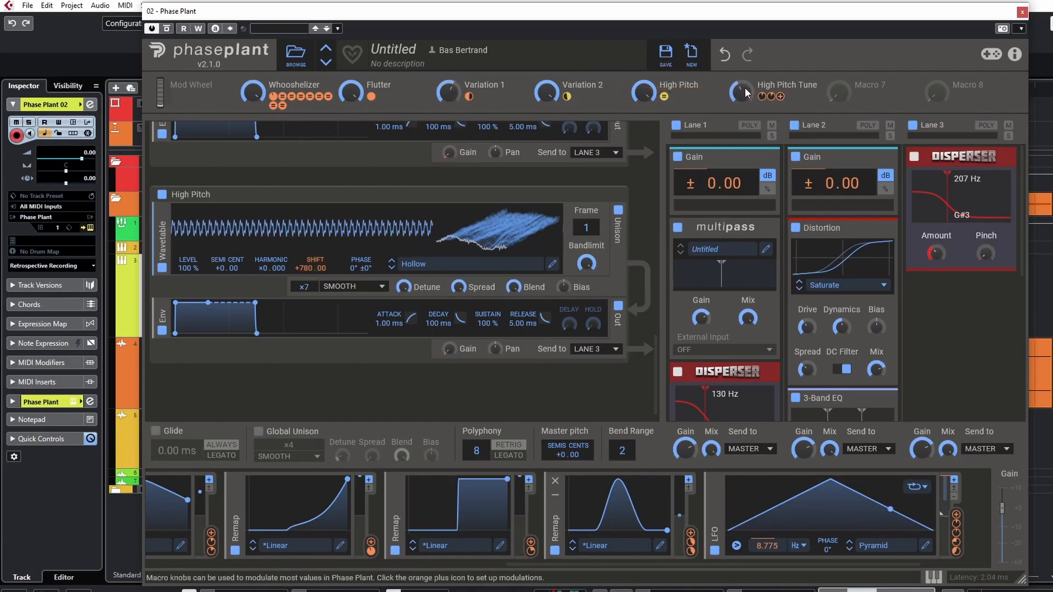
Turn the High Pitch macro fully down and sweep Whooshelizer to check whether both High Pitch groups respond
{"action": "left_click_drag", "start_coordinate": [643, 92], "coordinate": [643, 198]}
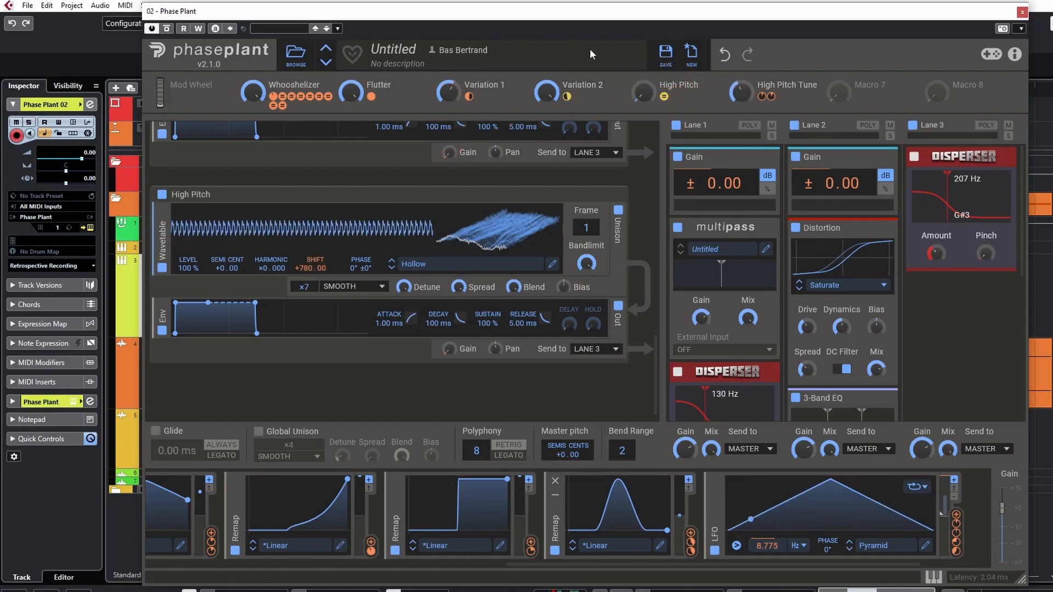
{"action": "scroll", "coordinate": [449, 348], "scroll_direction": "down", "scroll_amount": 1}
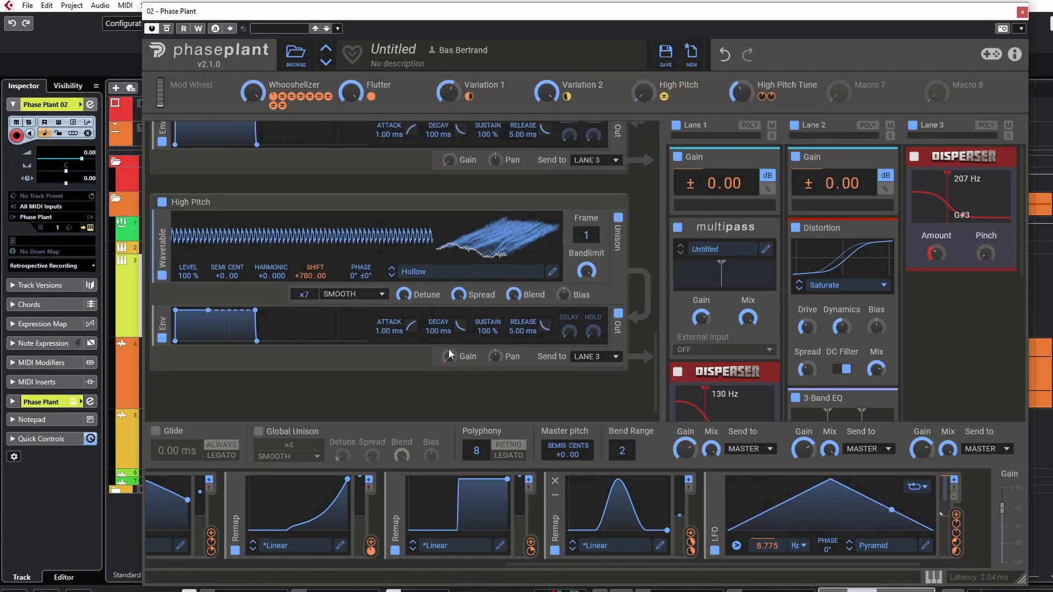
{"action": "scroll", "coordinate": [449, 348], "scroll_direction": "up", "scroll_amount": 4}
{"action": "scroll", "coordinate": [448, 348], "scroll_direction": "down", "scroll_amount": 4}
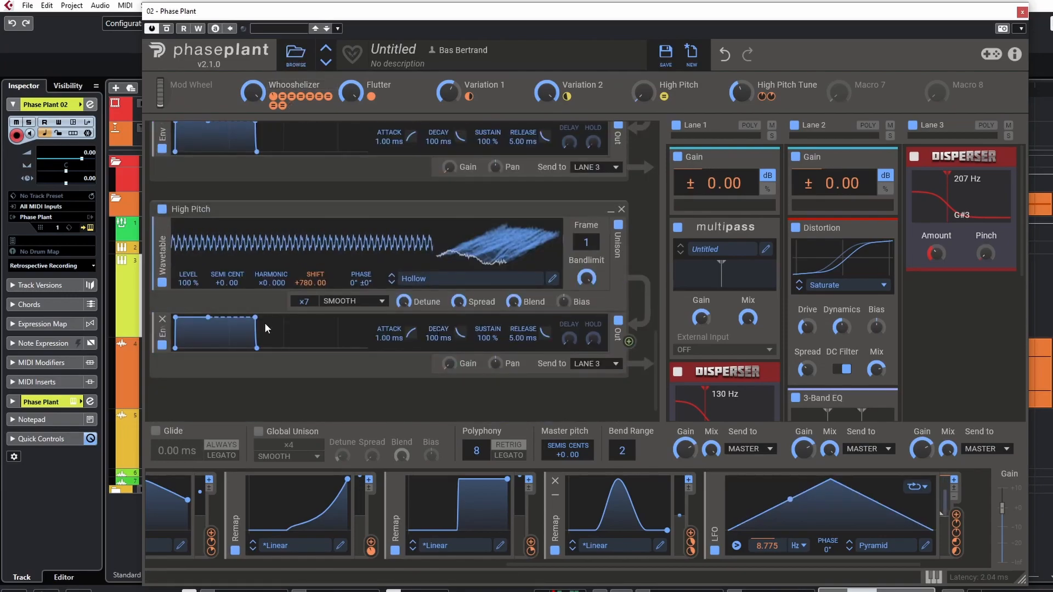
{"action": "scroll", "coordinate": [282, 384], "scroll_direction": "down", "scroll_amount": 1}
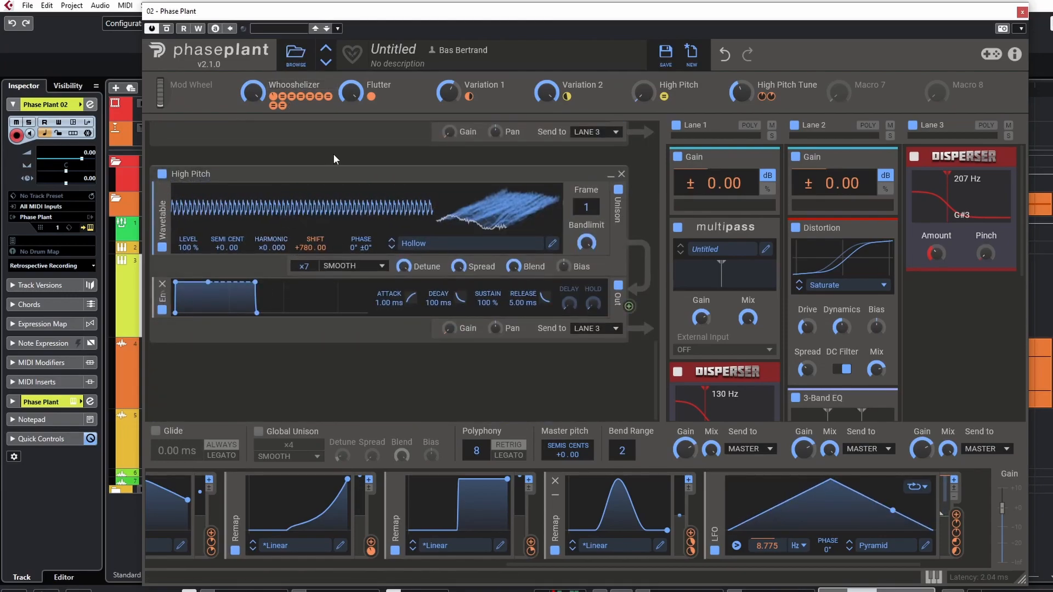
{"action": "left_click_drag", "start_coordinate": [256, 95], "coordinate": [257, 184]}
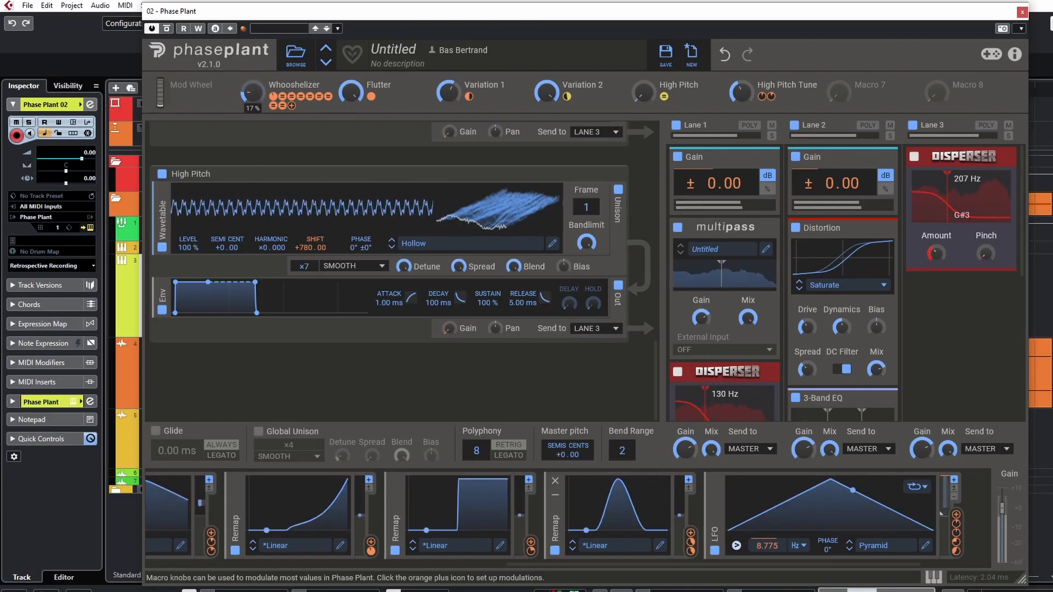
Assign the High Pitch macro to scale the Remap modulation on the Hollow group's gain
{"action": "left_click_drag", "start_coordinate": [691, 533], "coordinate": [461, 343]}
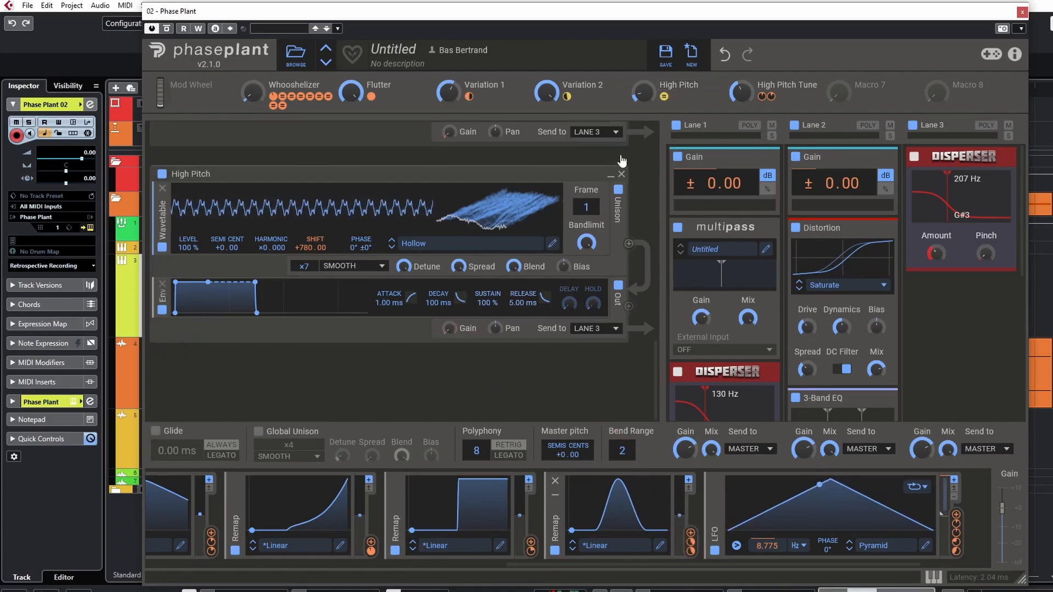
{"action": "left_click", "coordinate": [673, 96]}
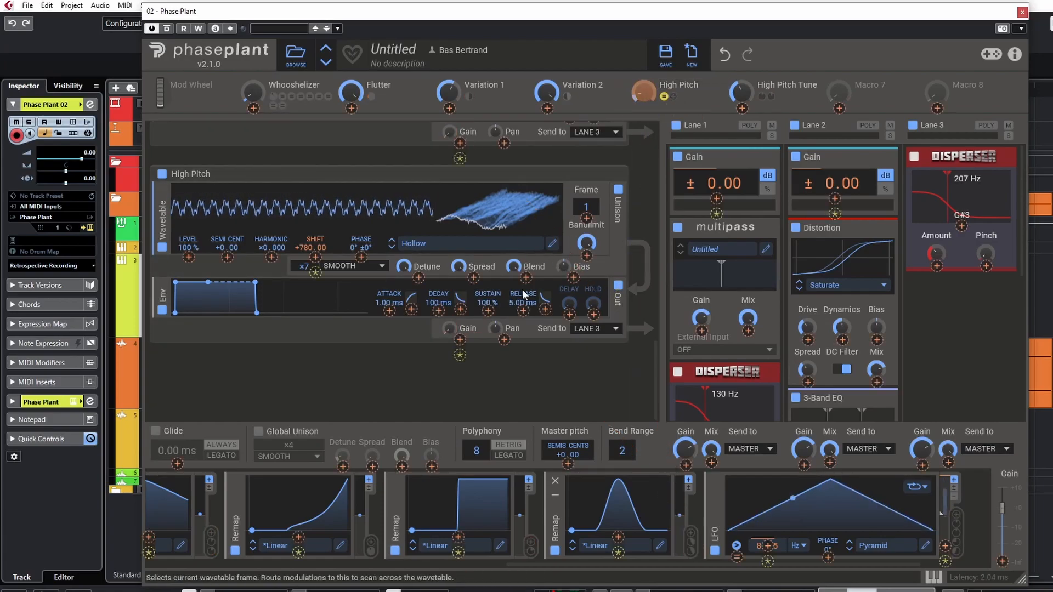
{"action": "left_click", "coordinate": [460, 358]}
{"action": "left_click", "coordinate": [395, 360]}
{"action": "scroll", "coordinate": [392, 355], "scroll_direction": "up", "scroll_amount": 3}
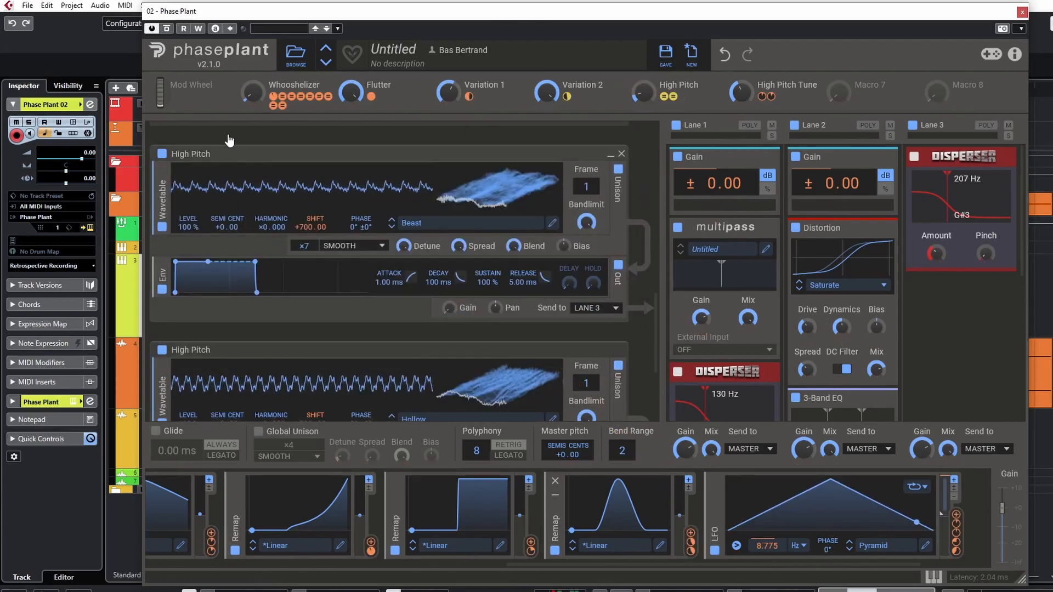
Raise the High Pitch macro past halfway while auditioning with Whooshelizer sweeps
{"action": "left_click_drag", "start_coordinate": [262, 98], "coordinate": [262, 61]}
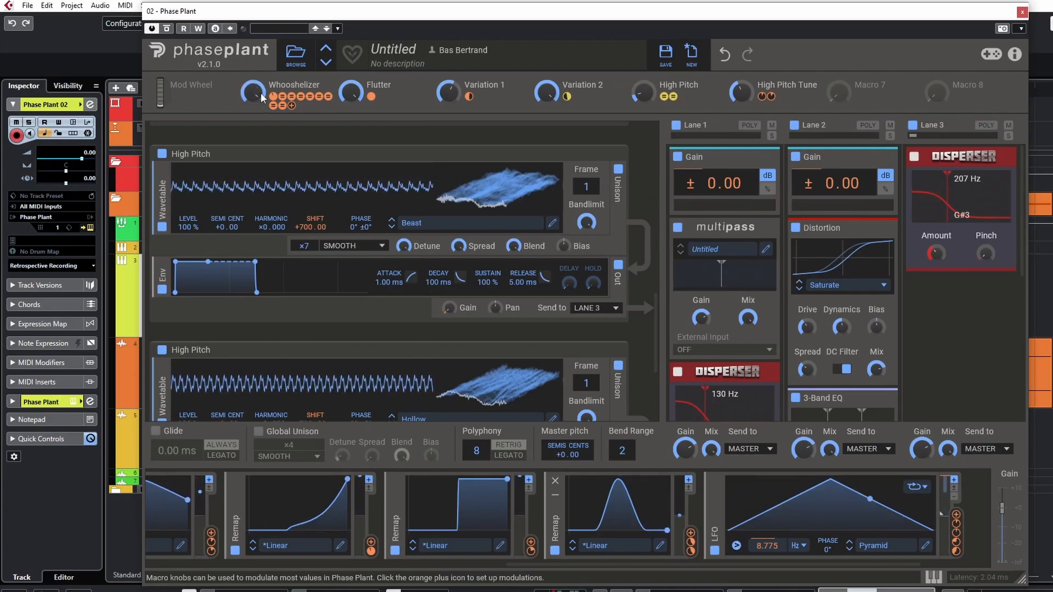
{"action": "left_click_drag", "start_coordinate": [643, 94], "coordinate": [643, 80]}
{"action": "left_click_drag", "start_coordinate": [253, 93], "coordinate": [253, 154]}
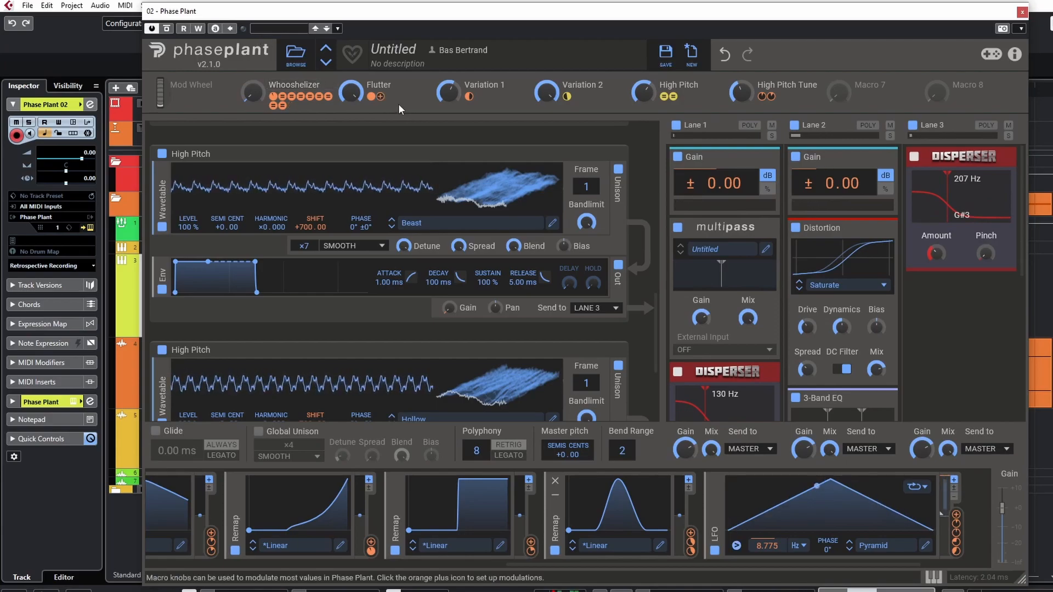
Examine the High Pitch and Glitch groups and their gain settings while sweeping Whooshelizer
{"action": "scroll", "coordinate": [449, 296], "scroll_direction": "down", "scroll_amount": 3}
{"action": "scroll", "coordinate": [448, 292], "scroll_direction": "up", "scroll_amount": 4}
{"action": "scroll", "coordinate": [448, 288], "scroll_direction": "down", "scroll_amount": 5}
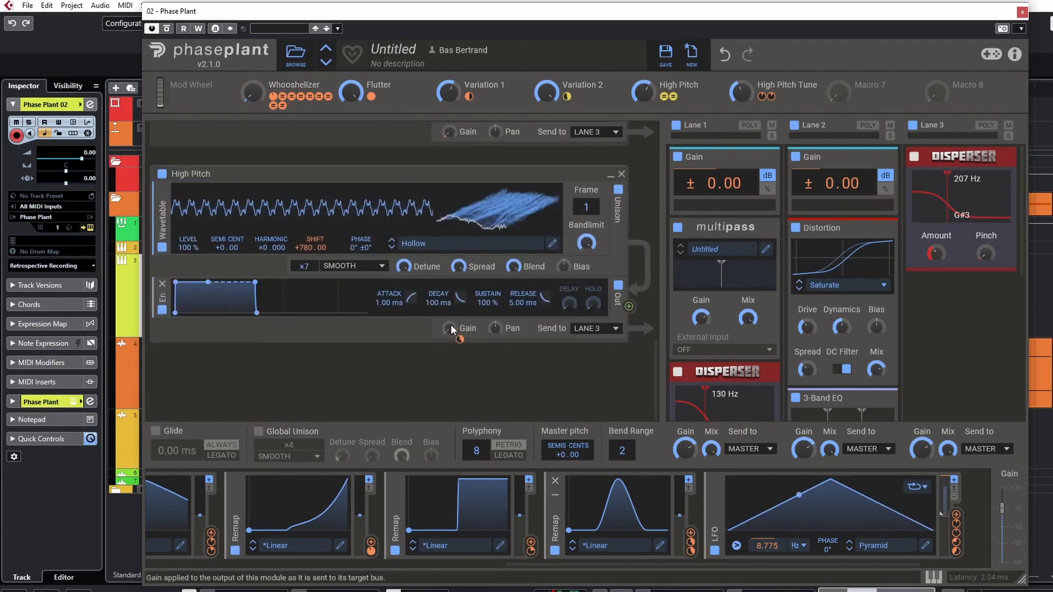
{"action": "scroll", "coordinate": [446, 293], "scroll_direction": "up", "scroll_amount": 2}
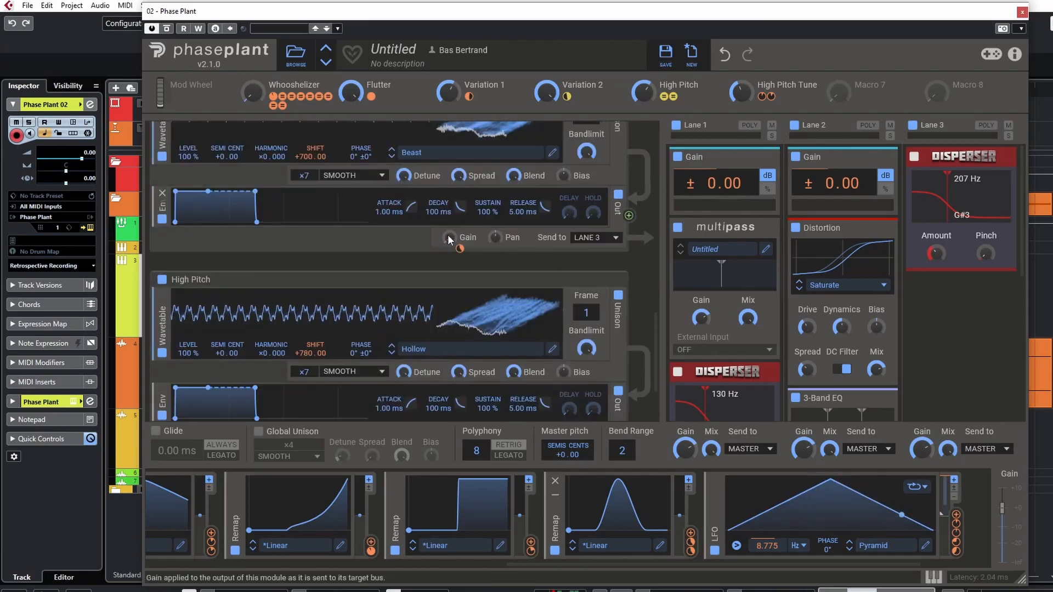
{"action": "mouse_move", "coordinate": [253, 92]}
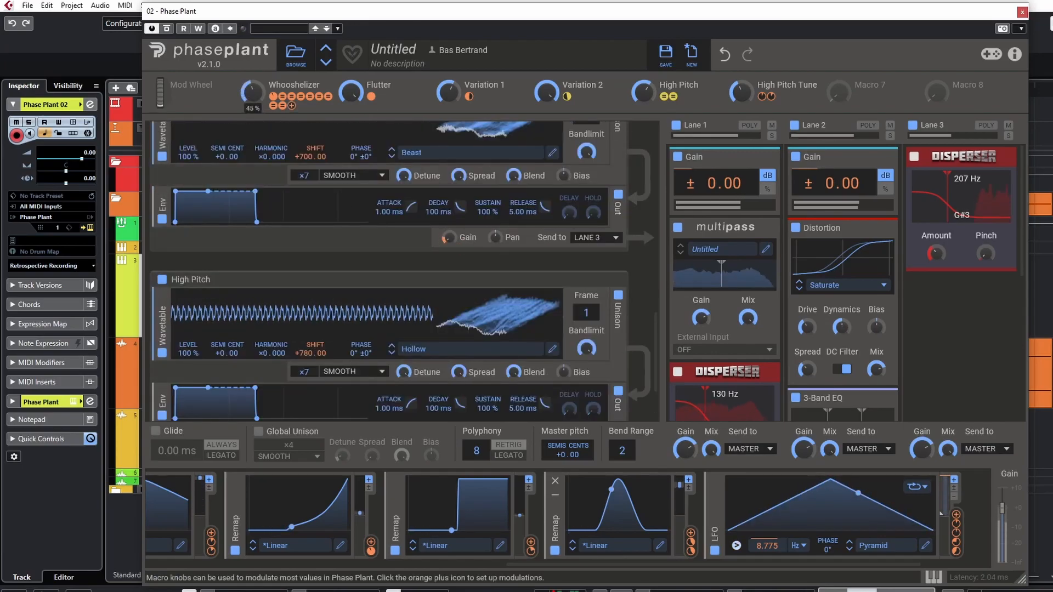
{"action": "scroll", "coordinate": [268, 259], "scroll_direction": "down", "scroll_amount": 8}
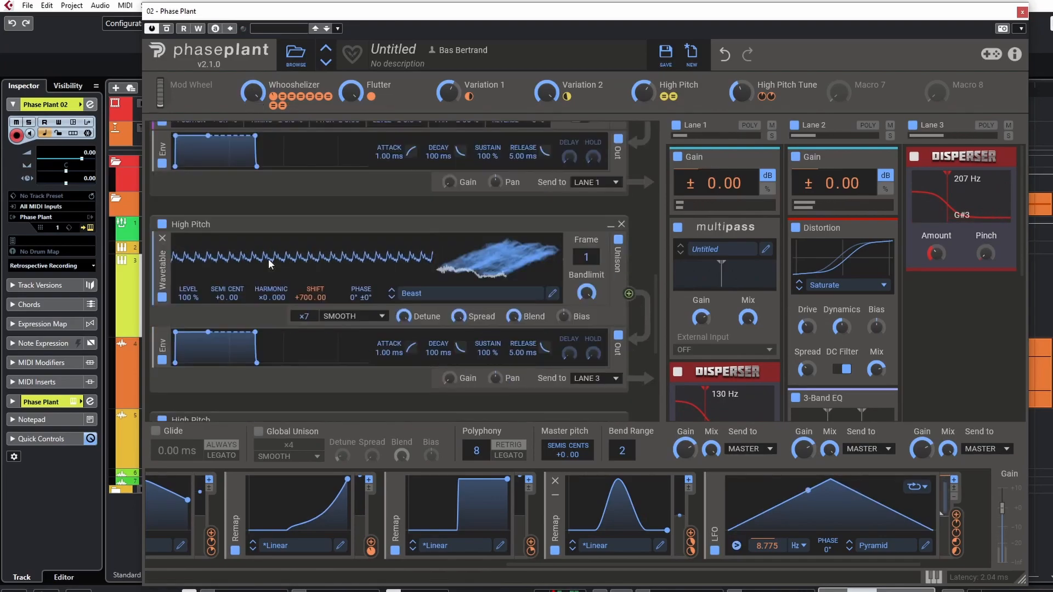
{"action": "scroll", "coordinate": [268, 259], "scroll_direction": "down", "scroll_amount": 3}
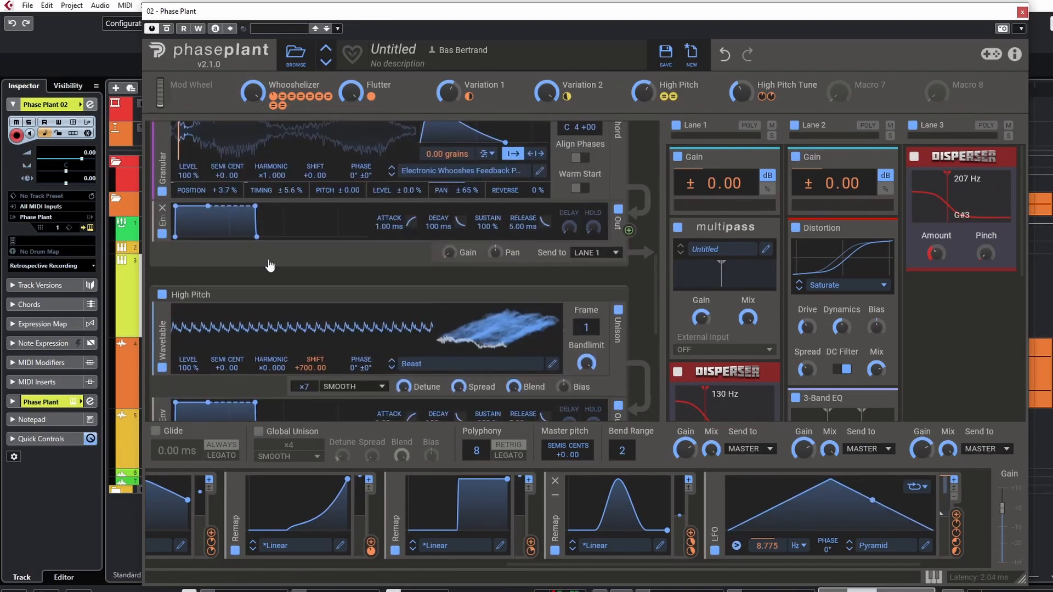
{"action": "scroll", "coordinate": [268, 259], "scroll_direction": "up", "scroll_amount": 4}
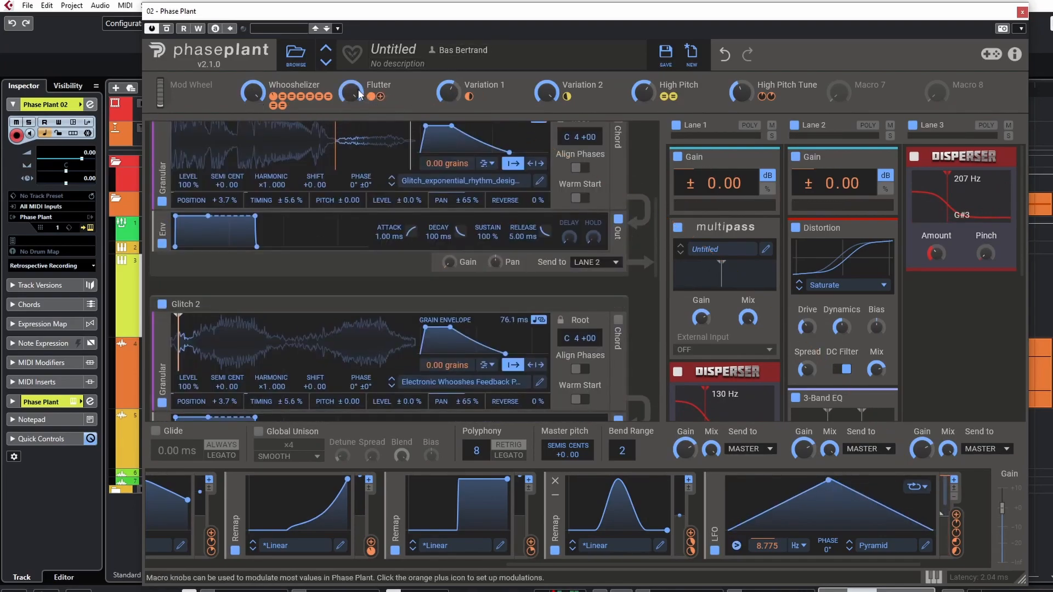
{"action": "left_click_drag", "start_coordinate": [254, 92], "coordinate": [258, 17]}
{"action": "scroll", "coordinate": [440, 326], "scroll_direction": "down", "scroll_amount": 8}
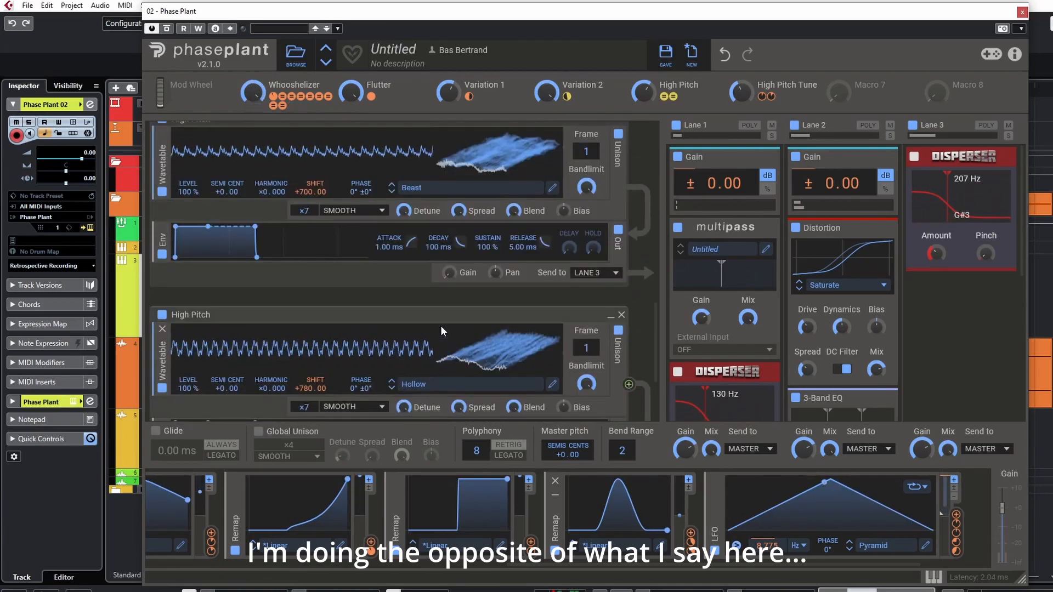
{"action": "scroll", "coordinate": [442, 334], "scroll_direction": "up", "scroll_amount": 6}
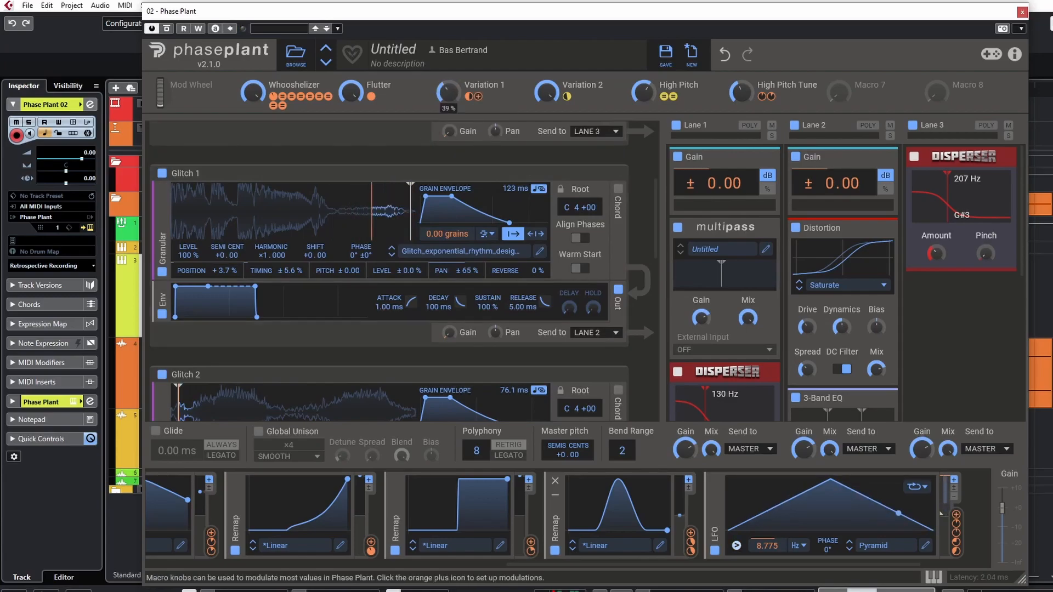
Set Variation 1 to maximum, Variation 2 to 42% and High Pitch to minimum, auditioning with Whooshelizer sweeps
{"action": "left_click_drag", "start_coordinate": [253, 92], "coordinate": [253, 171]}
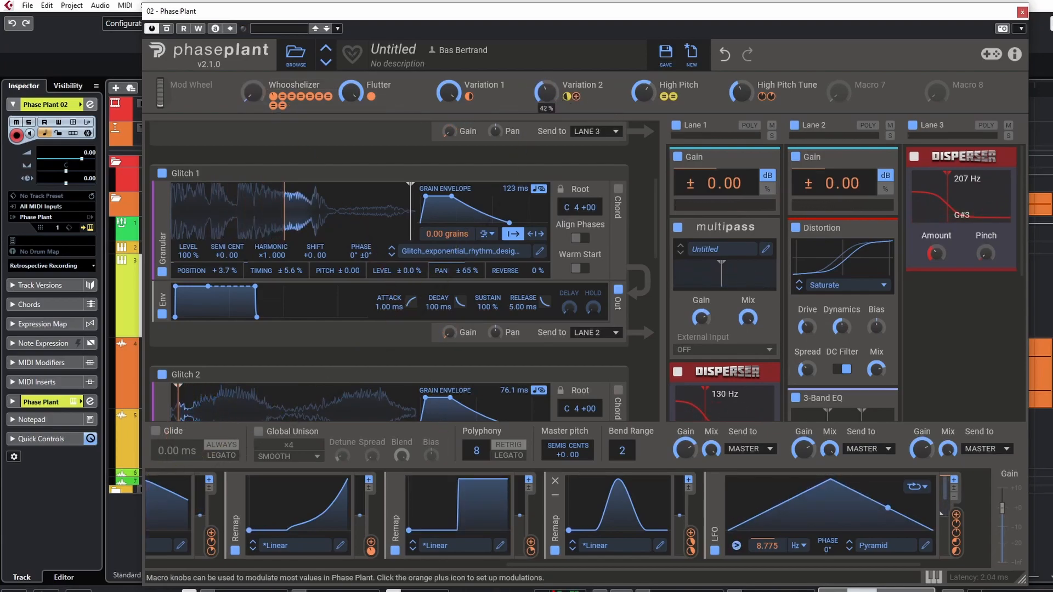
{"action": "left_click_drag", "start_coordinate": [254, 91], "coordinate": [254, 12]}
{"action": "left_click_drag", "start_coordinate": [643, 94], "coordinate": [643, 94]}
{"action": "left_click_drag", "start_coordinate": [262, 86], "coordinate": [262, 143]}
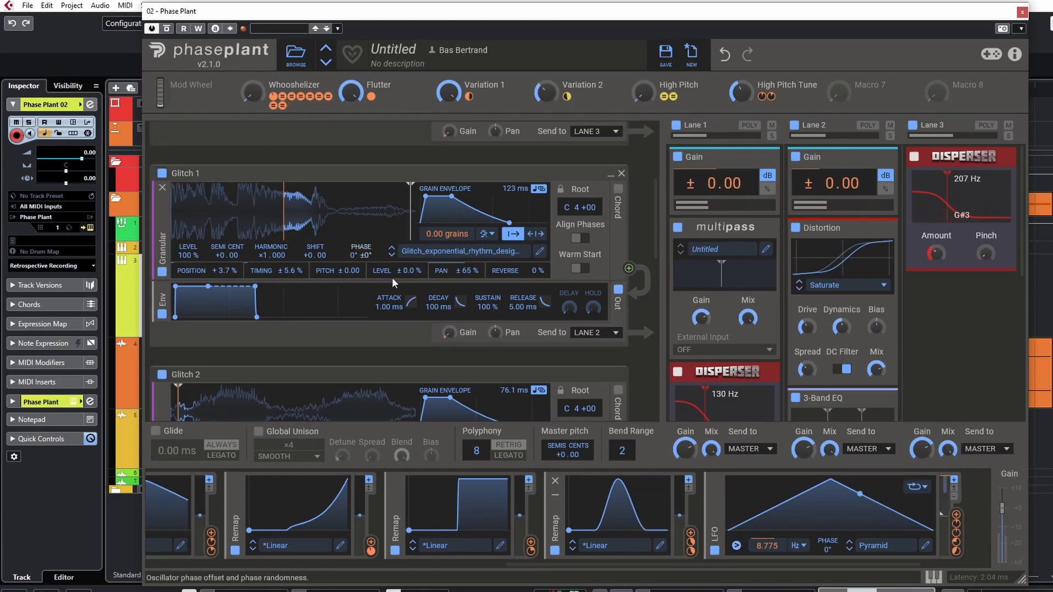
Expand the collapsed Intesne whoosh group and move the plugin window aside to uncover the track list
{"action": "scroll", "coordinate": [396, 253], "scroll_direction": "up", "scroll_amount": 4}
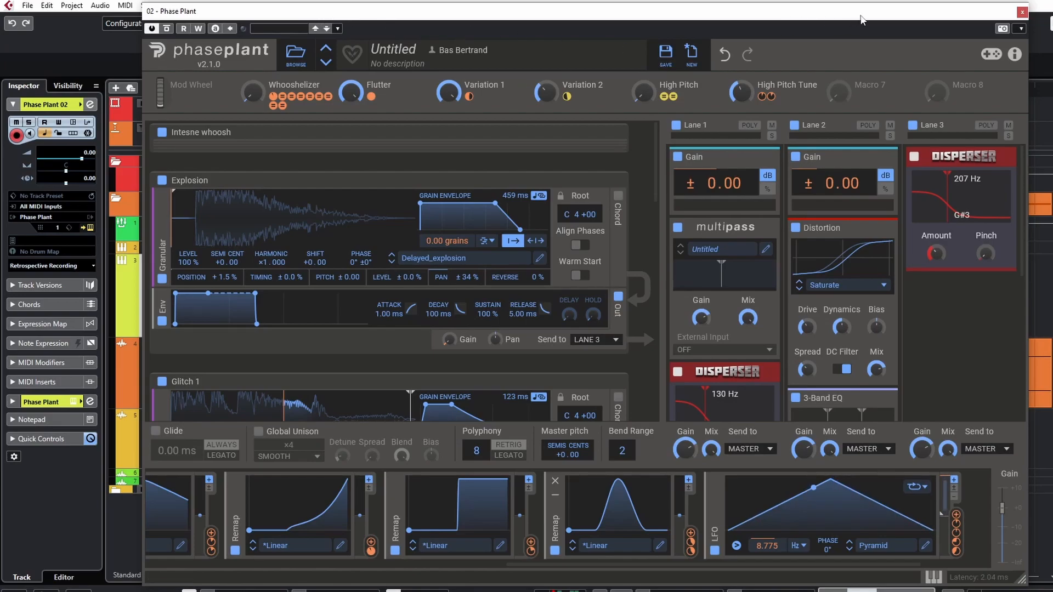
{"action": "left_click_drag", "start_coordinate": [860, 20], "coordinate": [858, 15]}
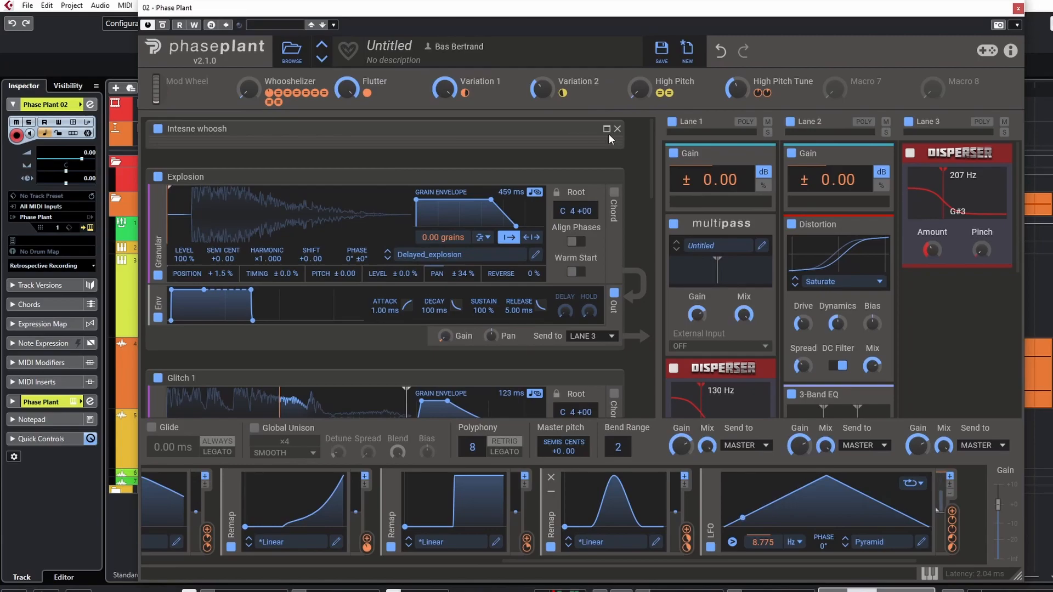
{"action": "left_click", "coordinate": [606, 130]}
{"action": "scroll", "coordinate": [289, 268], "scroll_direction": "down", "scroll_amount": 5}
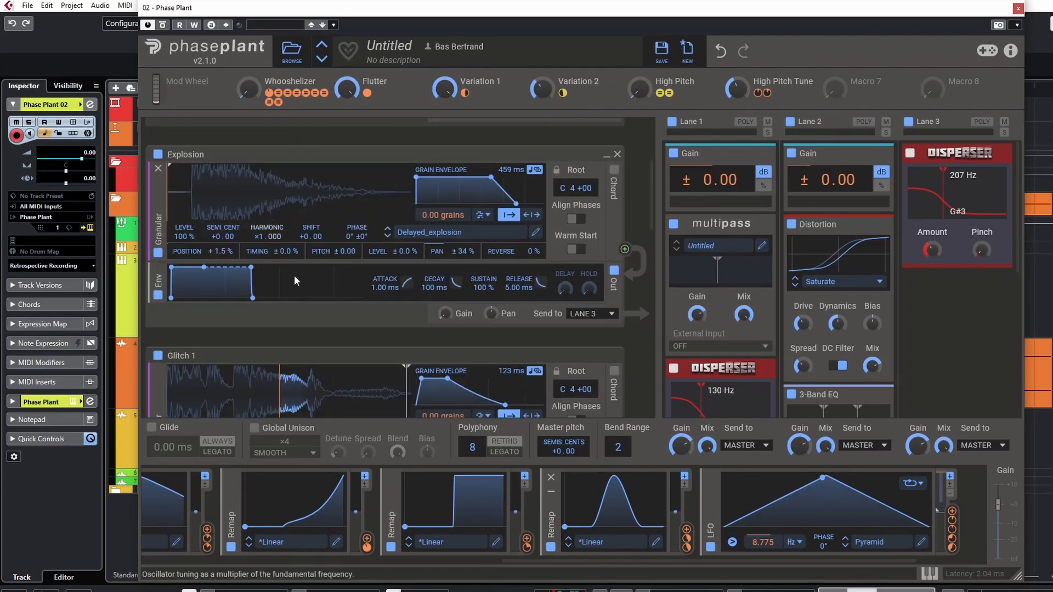
{"action": "scroll", "coordinate": [299, 289], "scroll_direction": "up", "scroll_amount": 5}
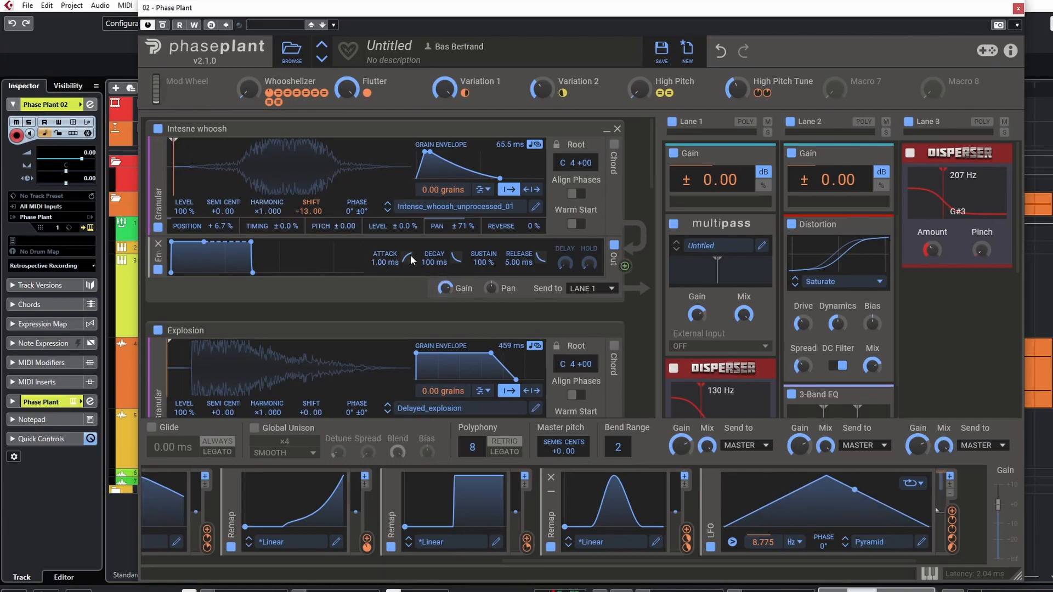
{"action": "left_click_drag", "start_coordinate": [475, 18], "coordinate": [572, 25]}
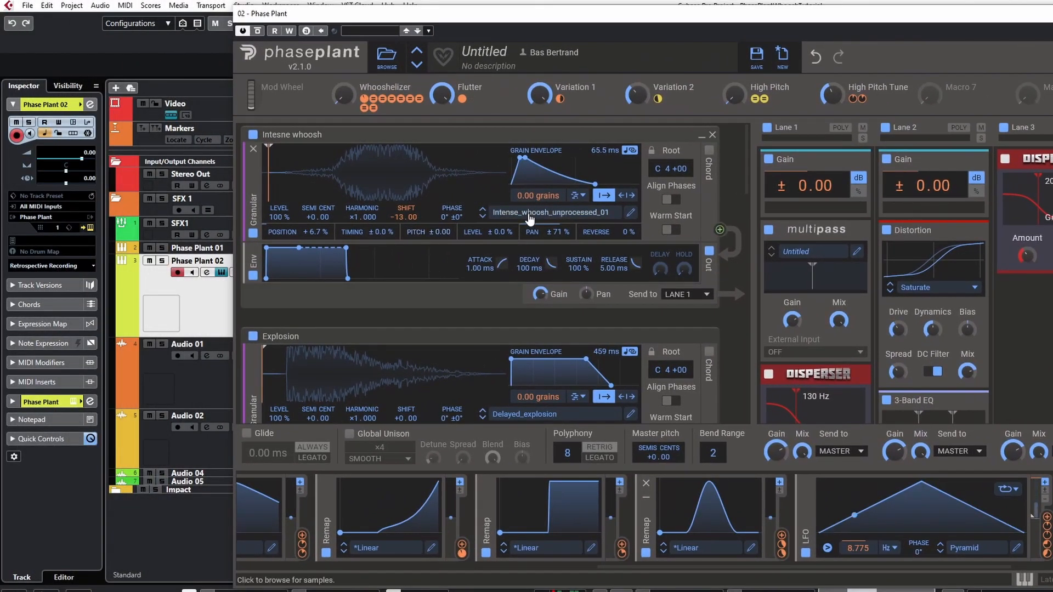
Load the user sample Sound Design Heavy LFO Kicks Walking into the Intesne whoosh group and audition with a Whooshelizer sweep
{"action": "left_click", "coordinate": [538, 212]}
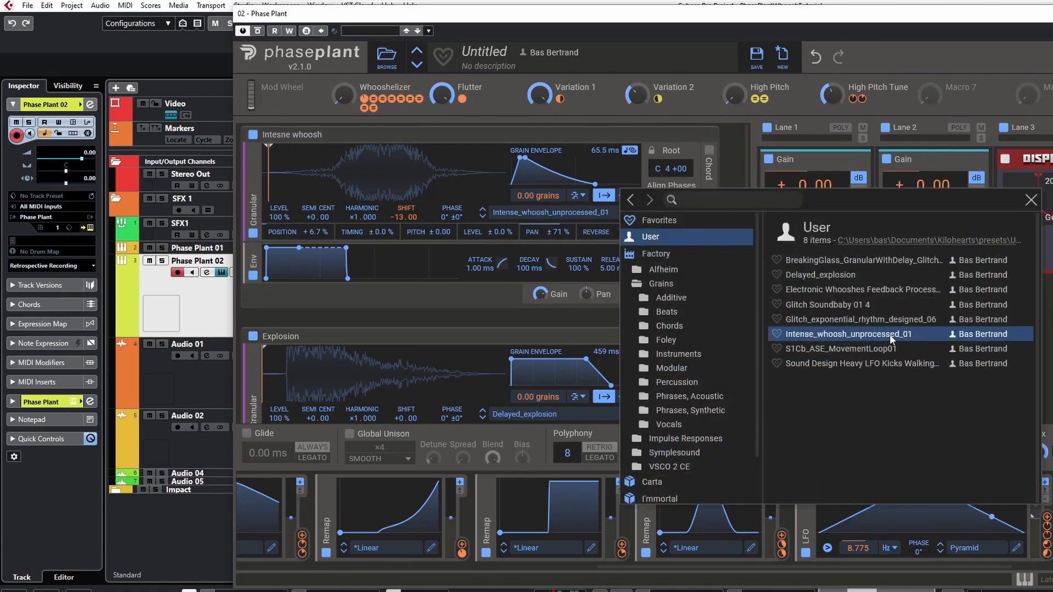
{"action": "left_click", "coordinate": [890, 365]}
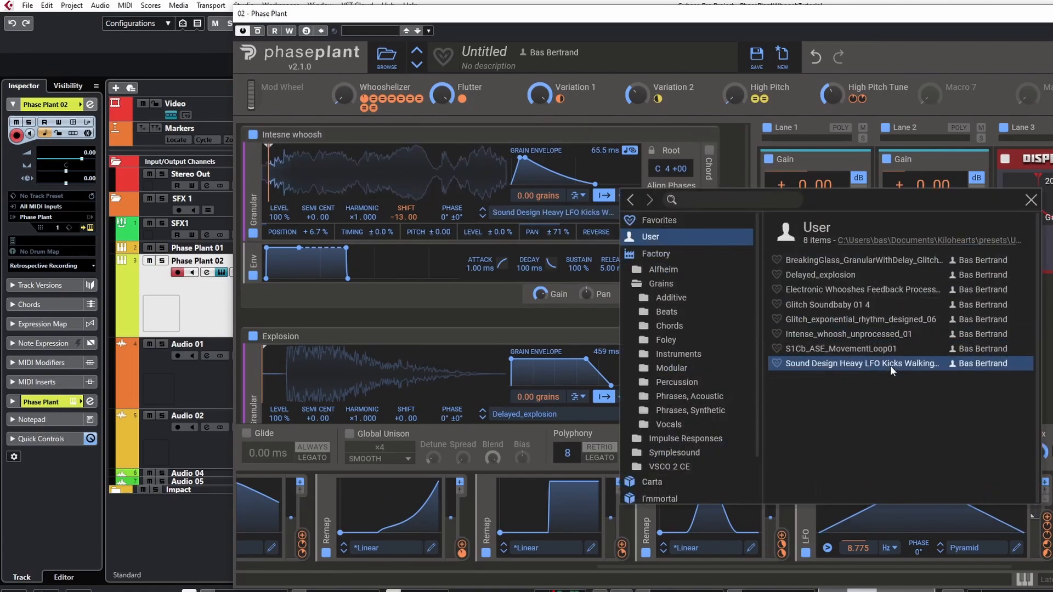
{"action": "left_click", "coordinate": [324, 96]}
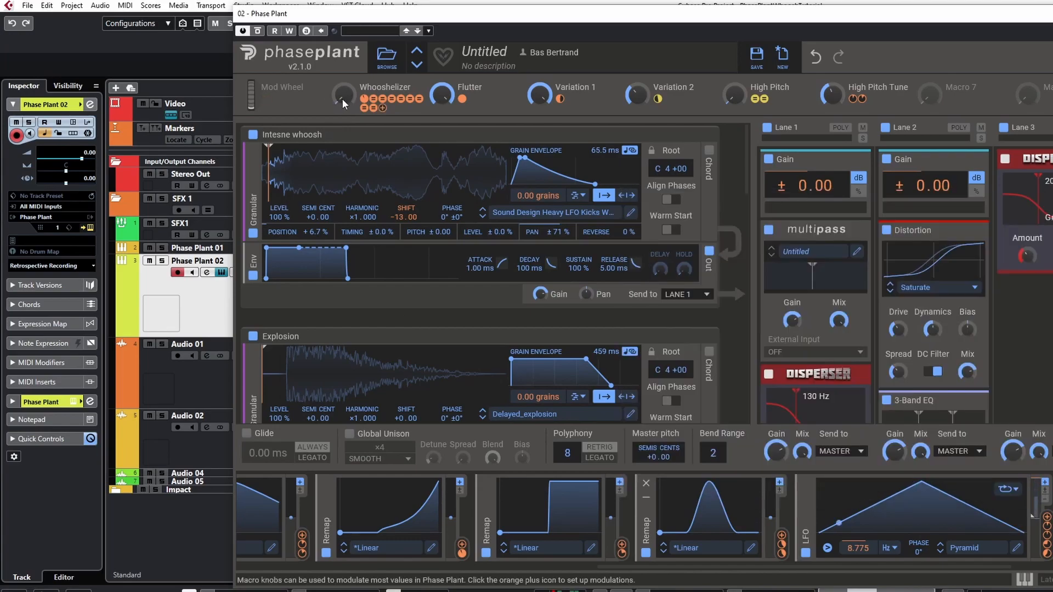
{"action": "left_click_drag", "start_coordinate": [344, 100], "coordinate": [344, 3]}
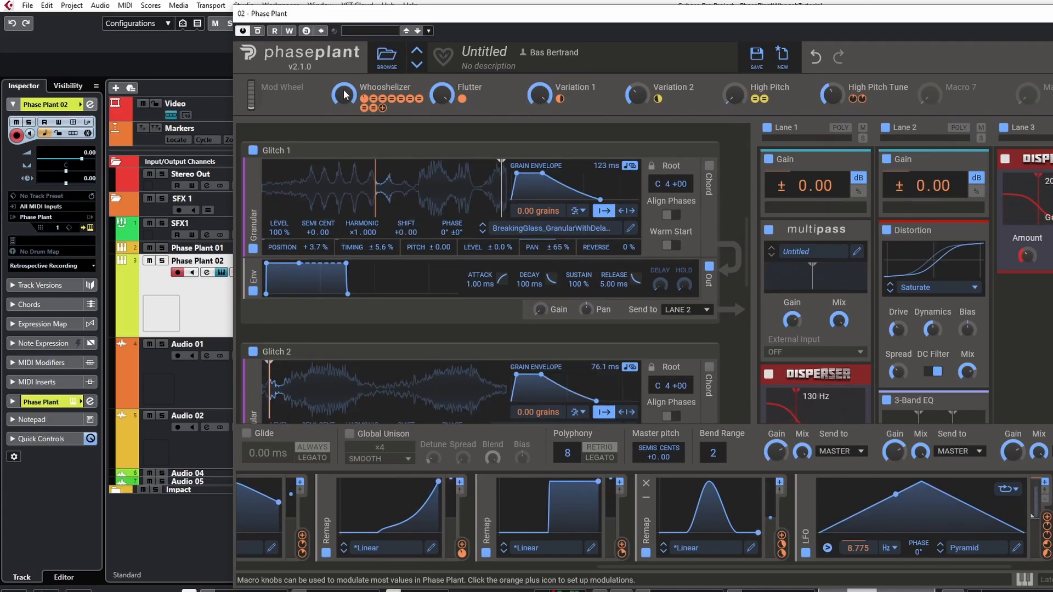